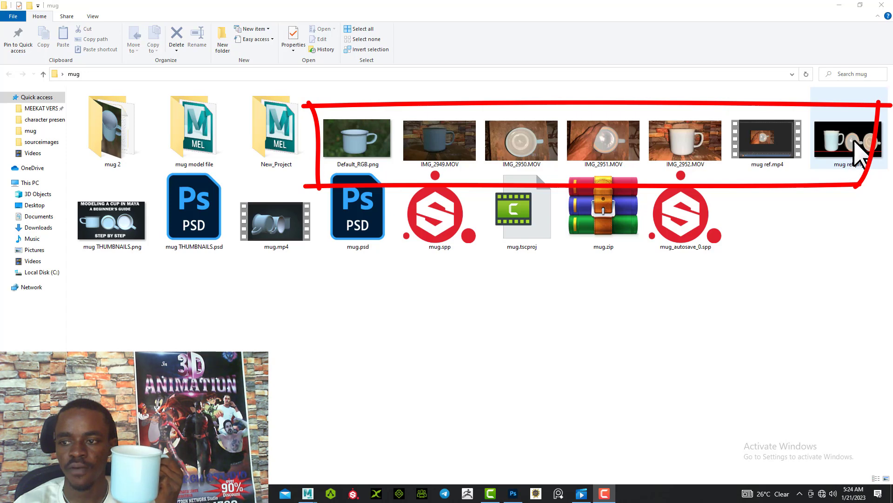
View the mug reference image mug ref.png and the reference video mug ref.mp4 from the mug folder
left_click(856, 152)
double_click(855, 152)
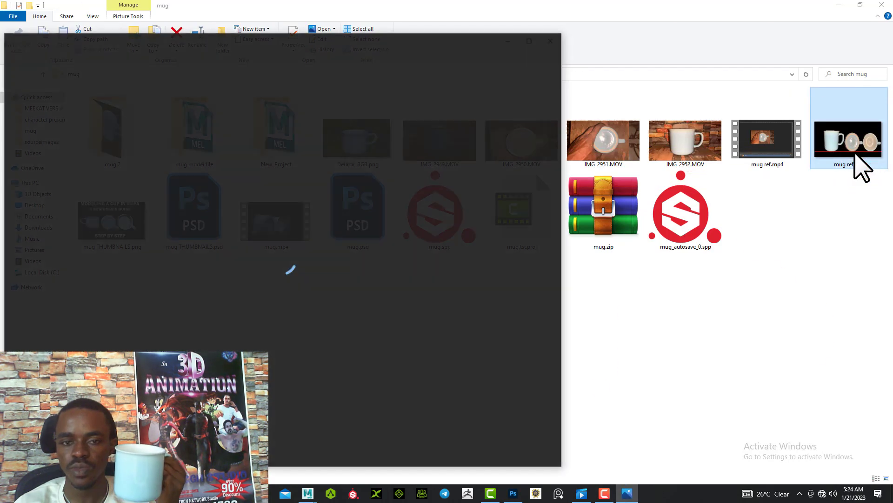
key("alt+F4")
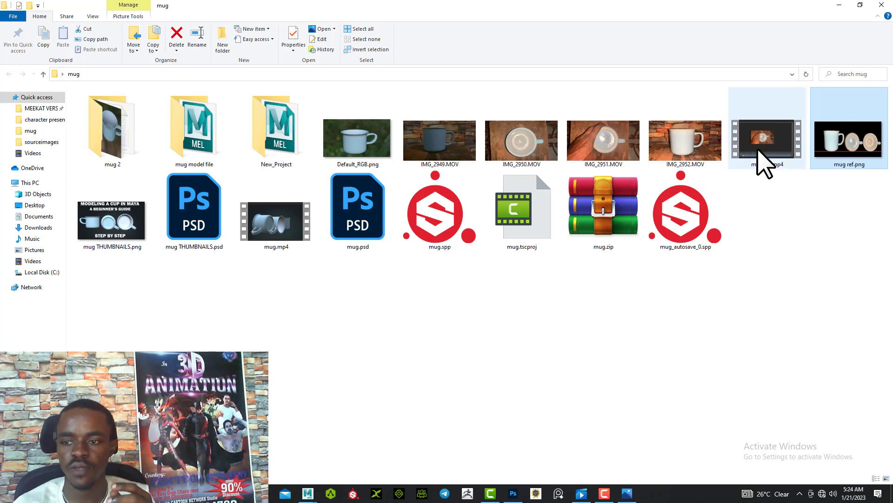
double_click(762, 160)
double_click(607, 279)
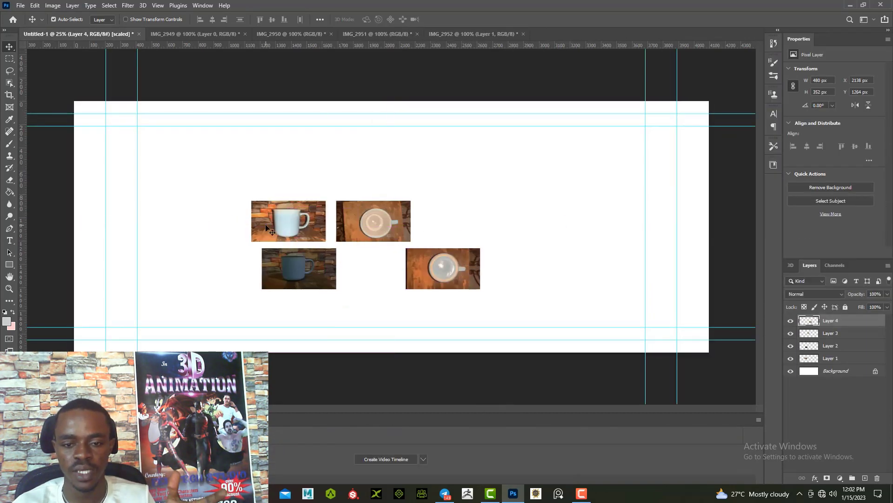
In Photoshop, enlarge the dark side-view mug photo on Layer 2 until it covers most of the canvas
left_click_drag(205, 320, 113, 370, "alt")
left_click_drag(278, 279, 267, 237)
left_click_drag(470, 126, 586, 62, "alt")
left_click(460, 20)
Try to isolate the dark mug on Layer 2 by object-selecting it, inverting the selection and deleting the background
key("w")
left_click_drag(133, 114, 431, 303)
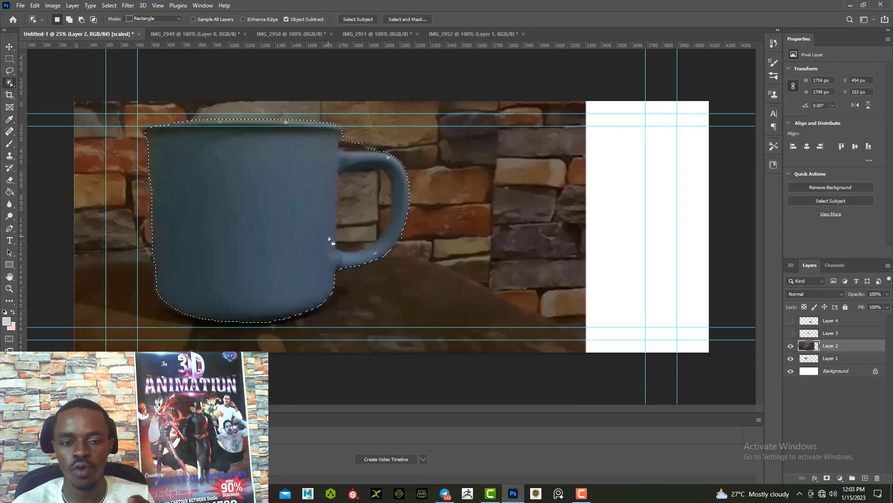
left_click_drag(116, 114, 428, 315)
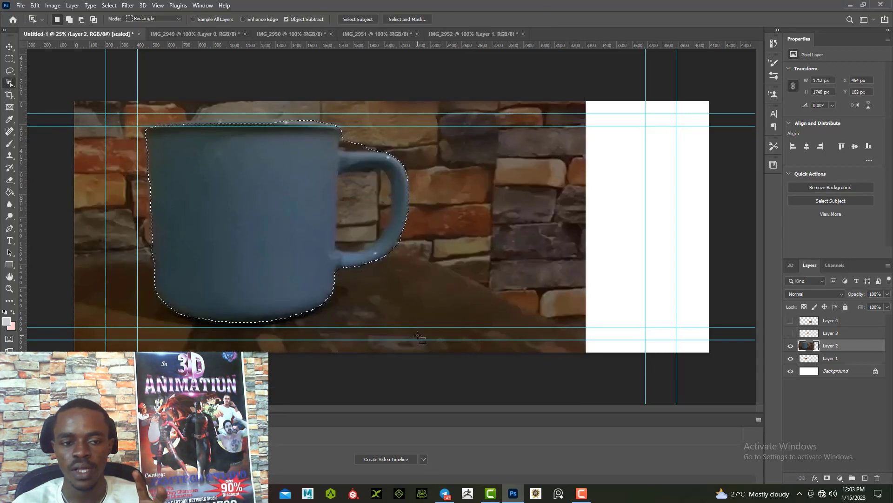
key("ctrl+shift+i")
key("Delete")
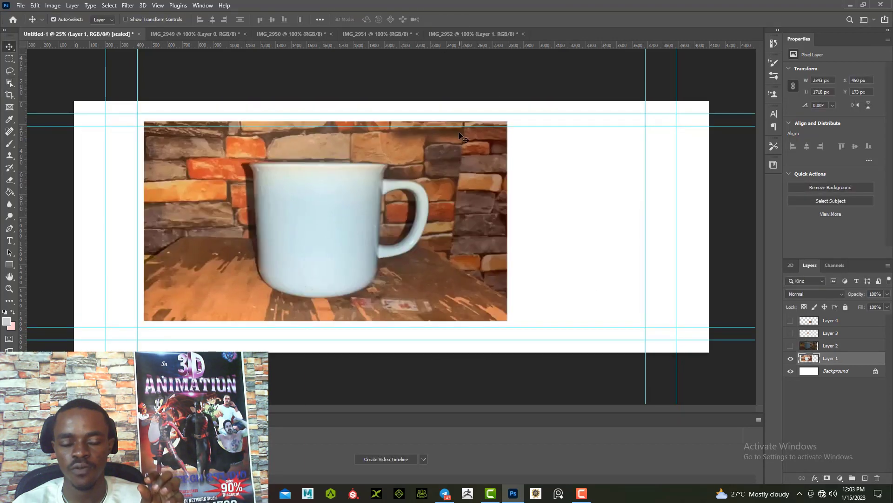
left_click(10, 82)
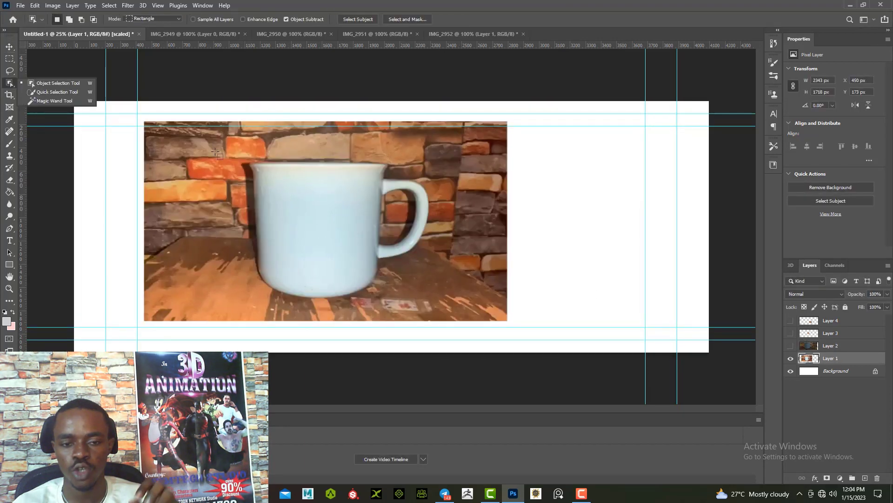
left_click(44, 84)
key("ctrl+d")
Trace the white side-view mug on Layer 1 with the Polygonal Lasso and delete everything outside the outline
right_click(9, 71)
left_click(44, 80)
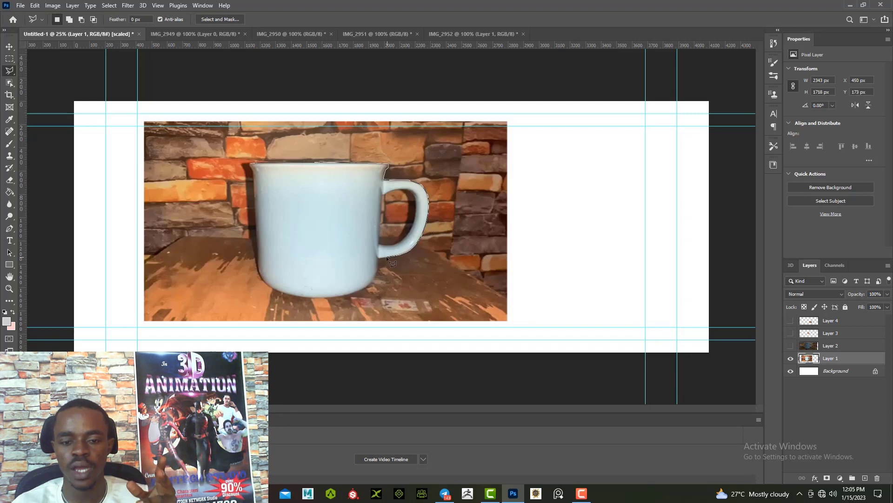
left_click(379, 270)
left_click(374, 281)
left_click(366, 288)
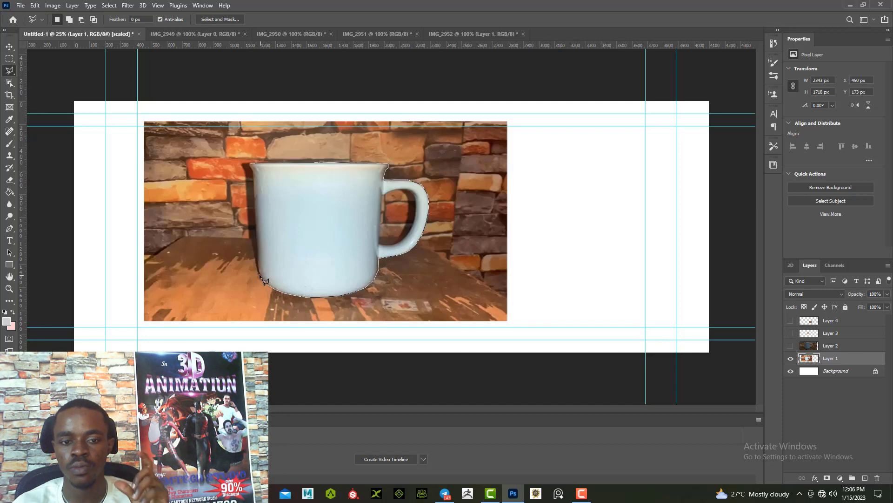
left_click(257, 260)
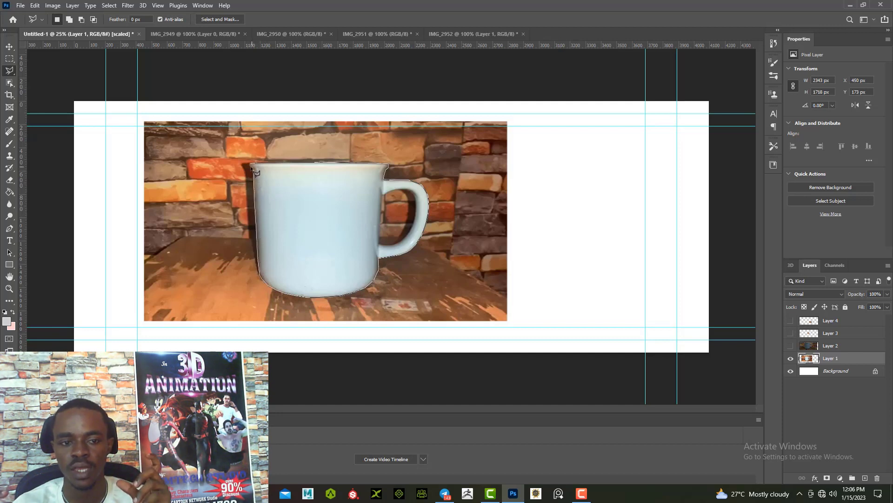
left_click(253, 167)
key("ctrl+shift+i")
key("Delete")
key("v")
mouse_move(304, 209)
left_mouse_down()
mouse_move(278, 210)
mouse_move(301, 210)
left_mouse_up()
Try to delete the brick background inside the mug's handle using an Object Selection, and undo the attempt
left_click(10, 83)
mouse_move(374, 183)
left_mouse_down()
mouse_move(415, 248)
mouse_move(444, 232)
left_mouse_up()
key("Delete")
key("ctrl+z")
key("ctrl+z")
key("z")
left_click(9, 70)
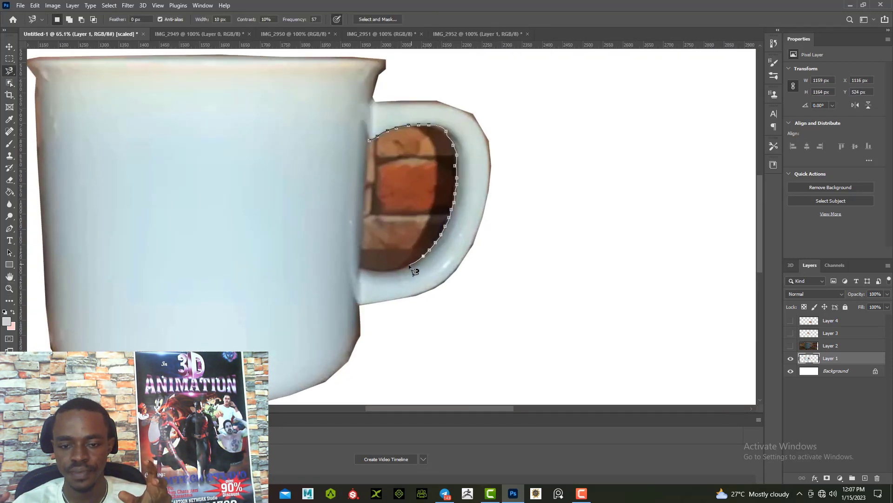
double_click(370, 271)
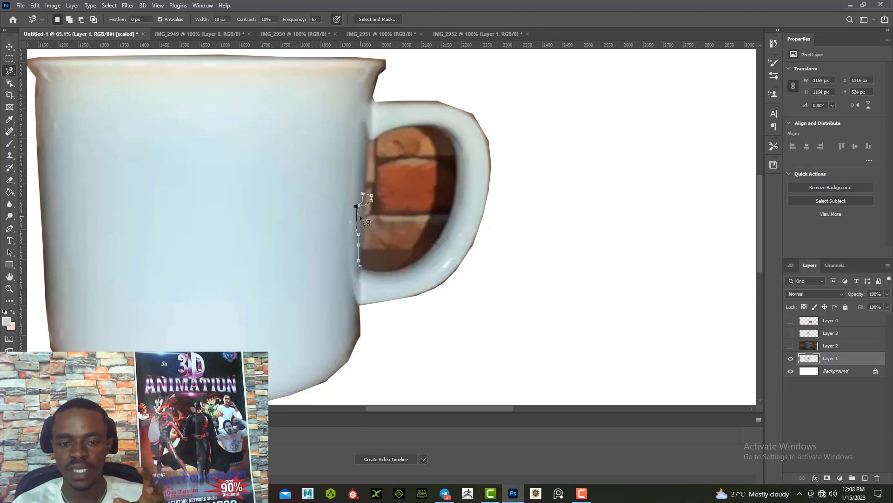
key("Escape")
Trace the opening inside the handle on Layer 1 with the Polygonal Lasso, delete its brick background and deselect
right_click(10, 70)
left_click(47, 80)
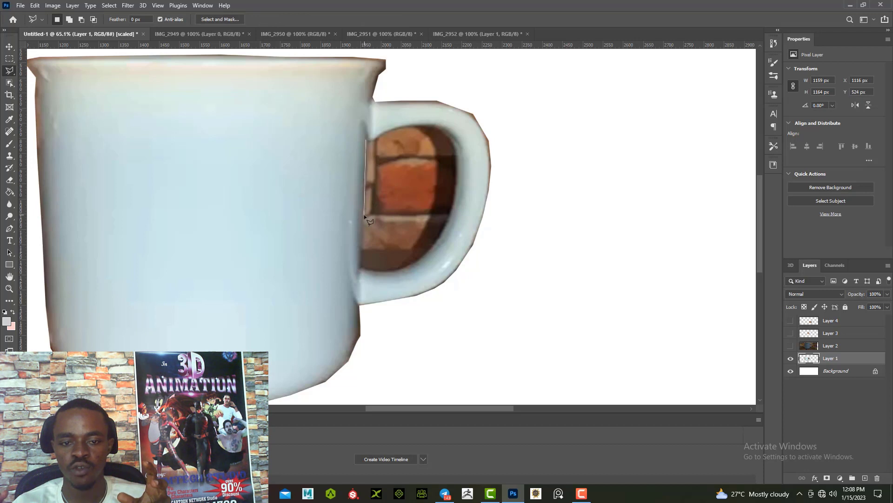
key("Escape")
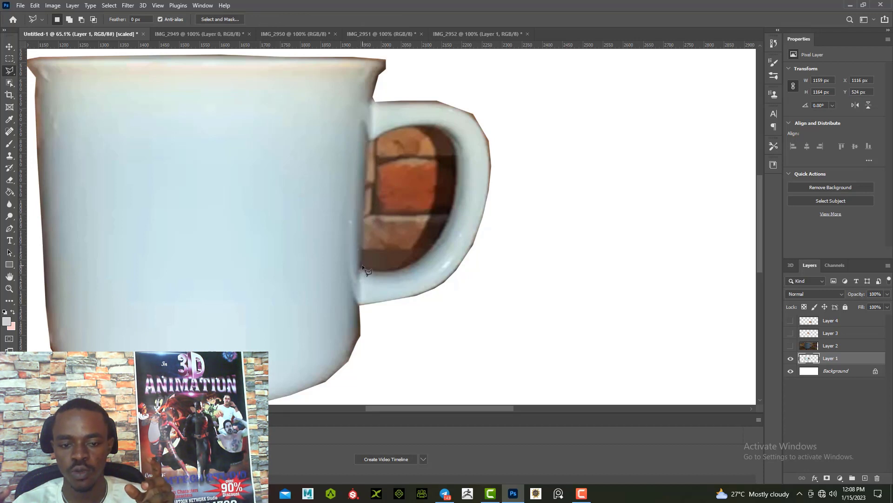
left_click(367, 140)
left_click(390, 130)
left_click(415, 125)
left_click(442, 127)
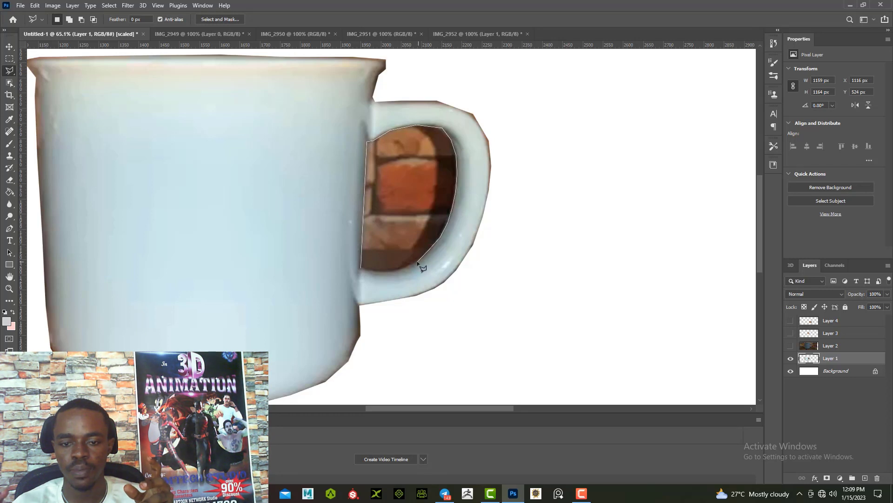
left_click(362, 269)
key("Delete")
key("ctrl+d")
key("v")
key("ctrl+0")
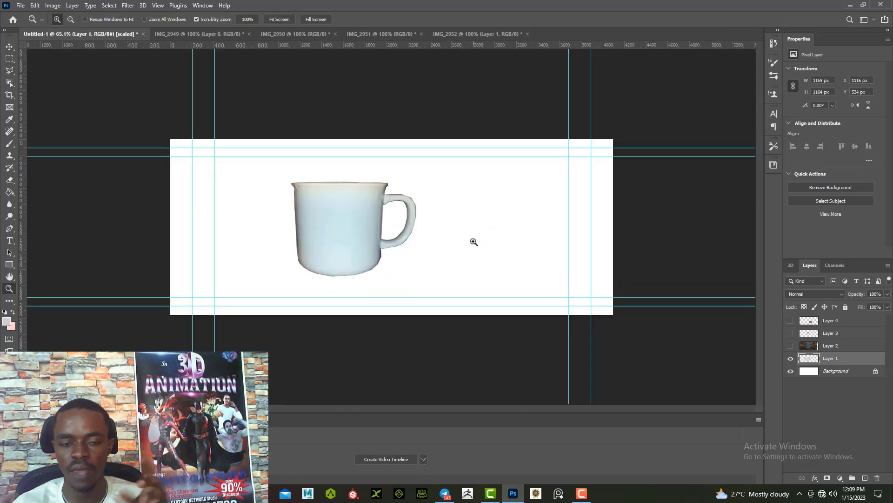
Hide Layer 1, show Layer 3, and enlarge its top-view mug photo to about 2424 × 1778 px
mouse_move(345, 225)
left_mouse_down()
mouse_move(317, 227)
mouse_move(229, 303)
left_mouse_up()
left_click(790, 358)
left_click(790, 333)
left_click(831, 333)
key("ctrl+t")
key("Return")
Object-select the top-view mug on Layer 3, subtract the shadow along its rim, and delete everything outside the selection
key("w")
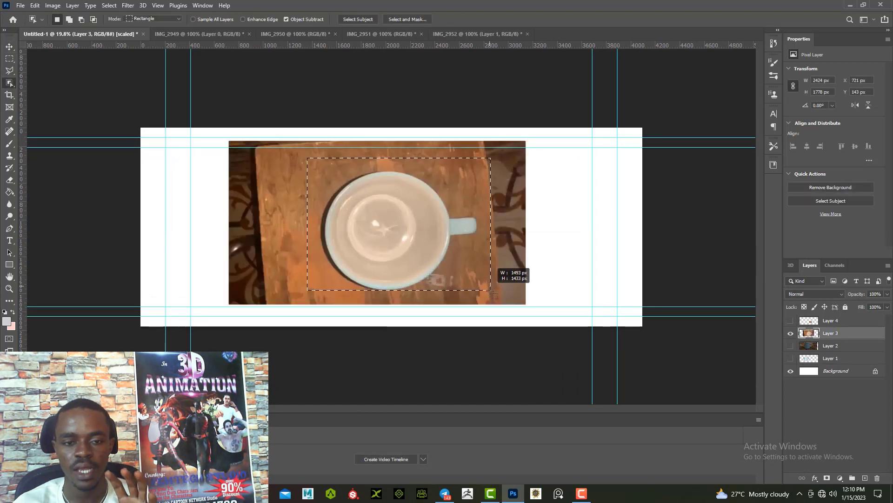
scroll(350, 224, "up", 4, "alt")
left_click(380, 242)
left_click_drag(283, 173, 300, 199, "alt")
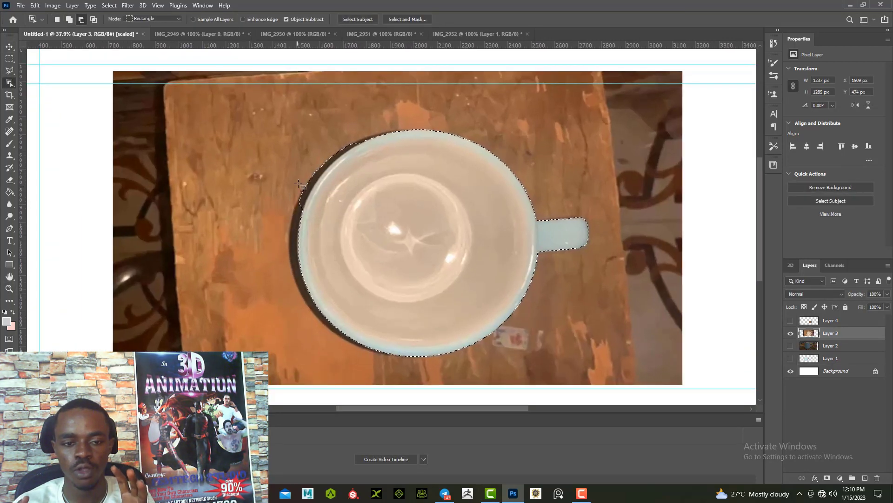
left_click_drag(280, 130, 355, 211, "alt")
left_click_drag(290, 184, 302, 207, "alt")
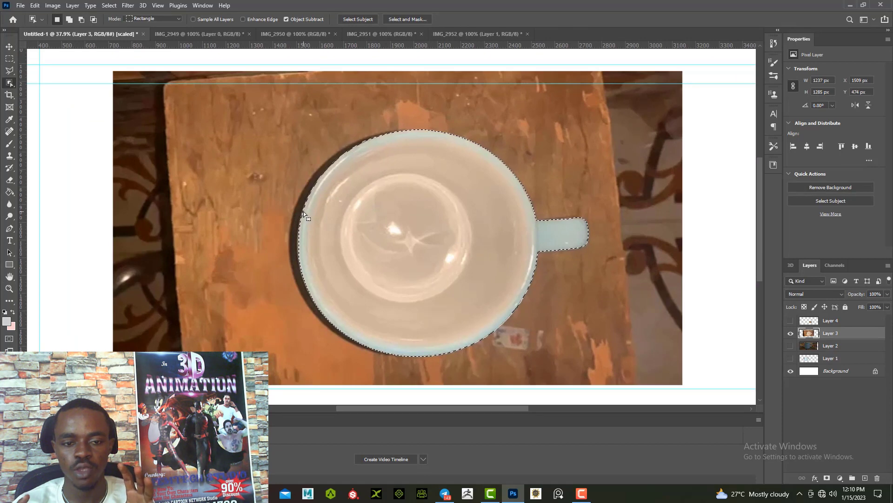
key("ctrl+shift+i")
key("Delete")
key("ctrl+d")
key("v")
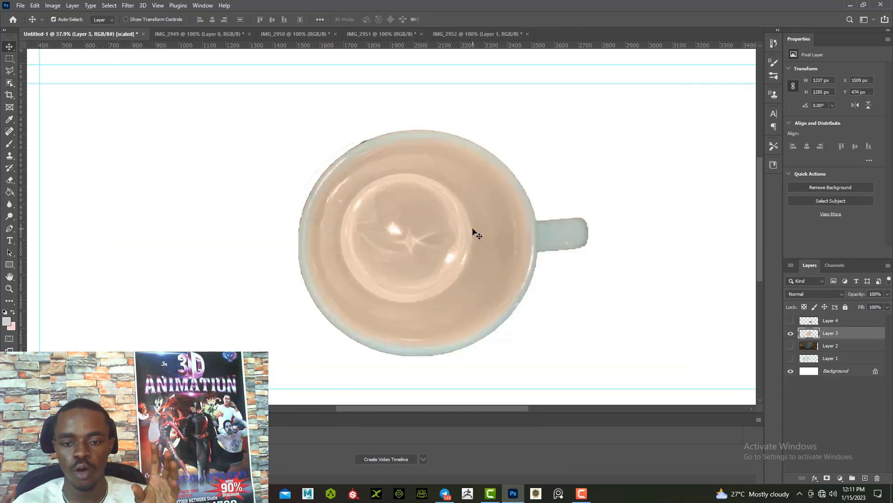
Hide Layer 3 and show the bottom-view mug photo on Layer 4
left_click_drag(475, 233, 440, 238, "ctrl")
left_click_drag(411, 233, 460, 337)
left_click(791, 333)
left_click(791, 321)
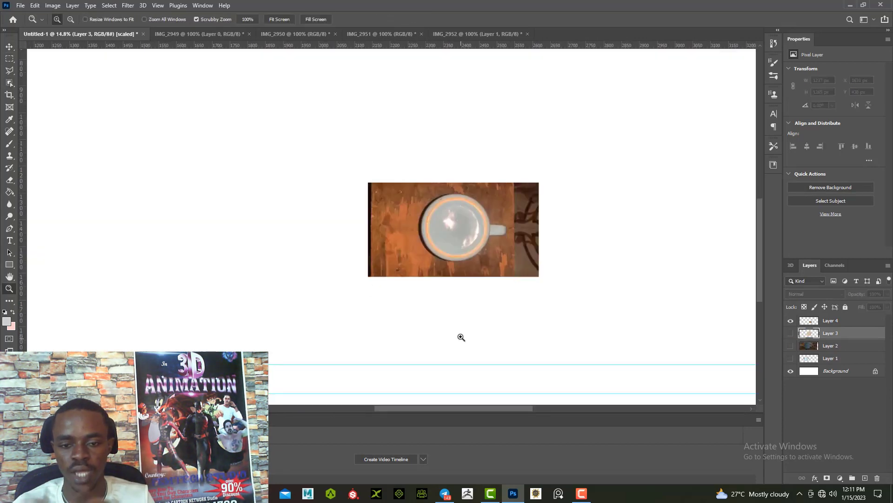
Enlarge the Layer 4 photo to about 1654 × 1214 px and draw an Object Selection around its mug and handle
left_click(408, 262)
key("ctrl+t")
left_click_drag(368, 277, 159, 391, "alt")
key("Return")
left_click(10, 82)
left_click_drag(300, 83, 664, 329)
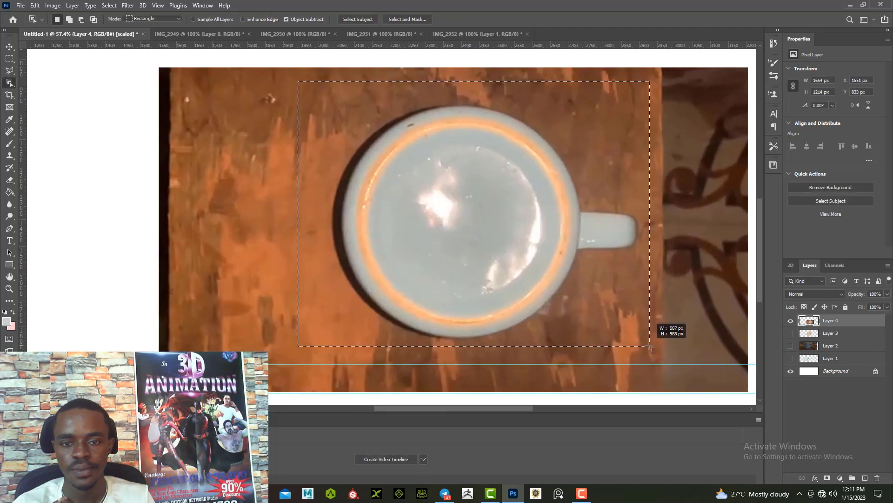
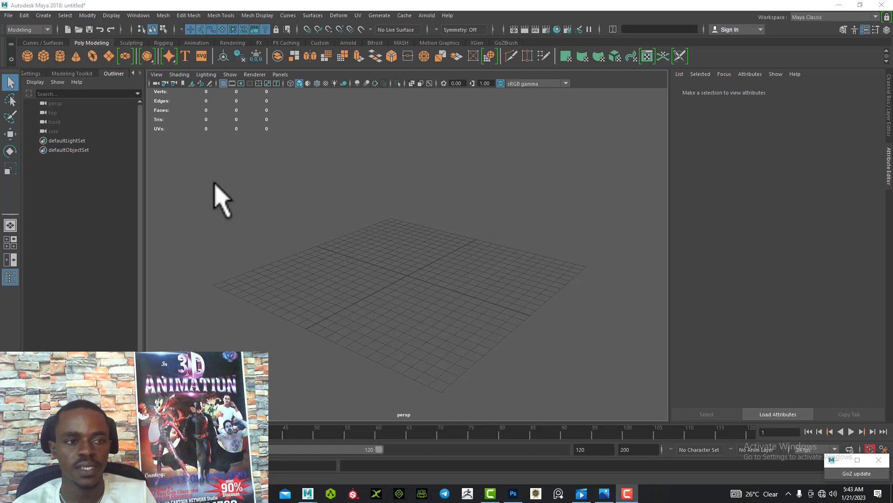
In Maya, set up a new project named "youtube mug tutorial" located in C:/Users/user/Desktop
left_click(8, 16)
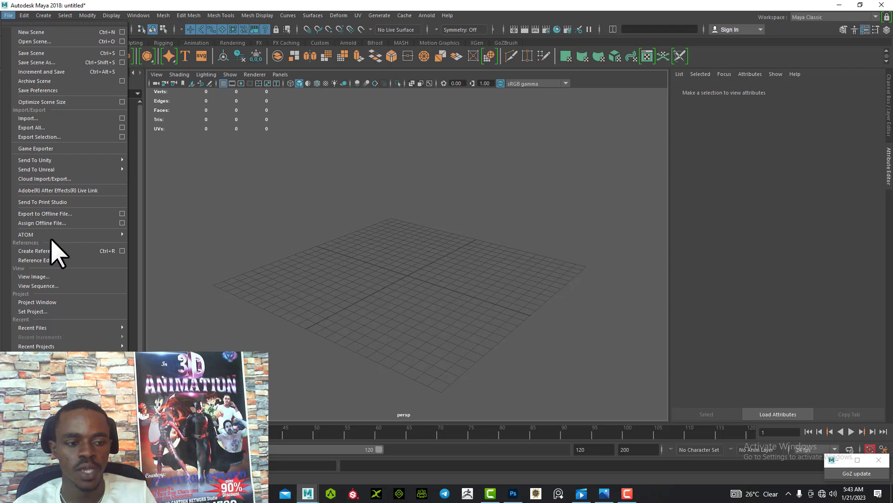
left_click(30, 304)
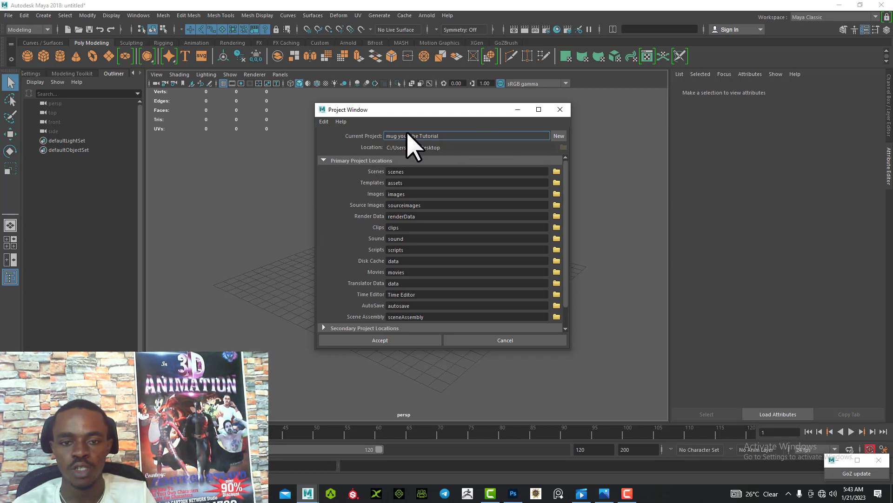
left_click(559, 136)
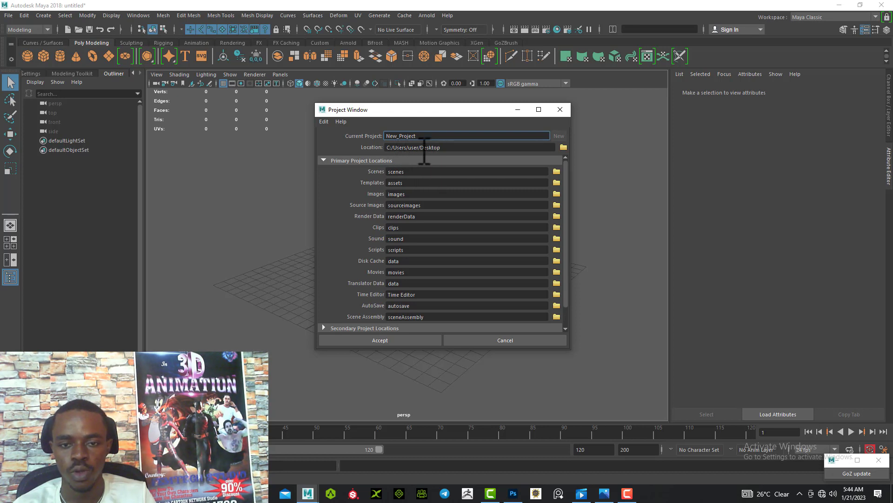
left_click_drag(451, 148, 429, 148)
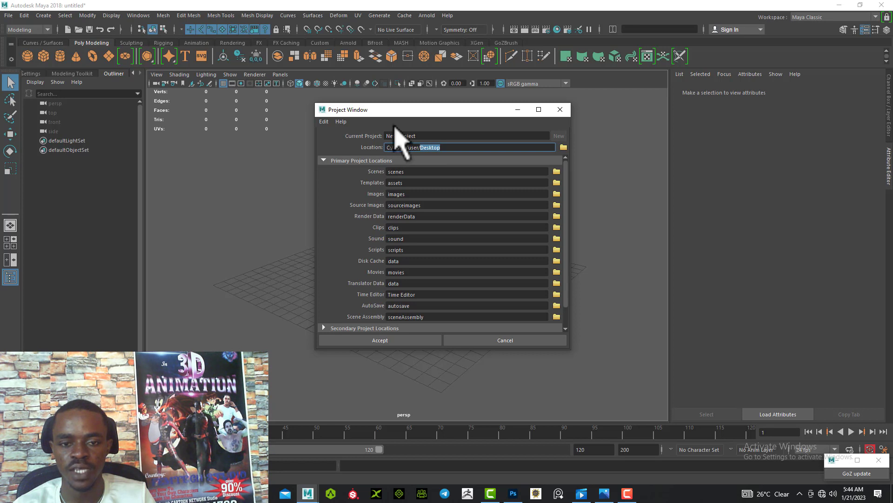
double_click(427, 135)
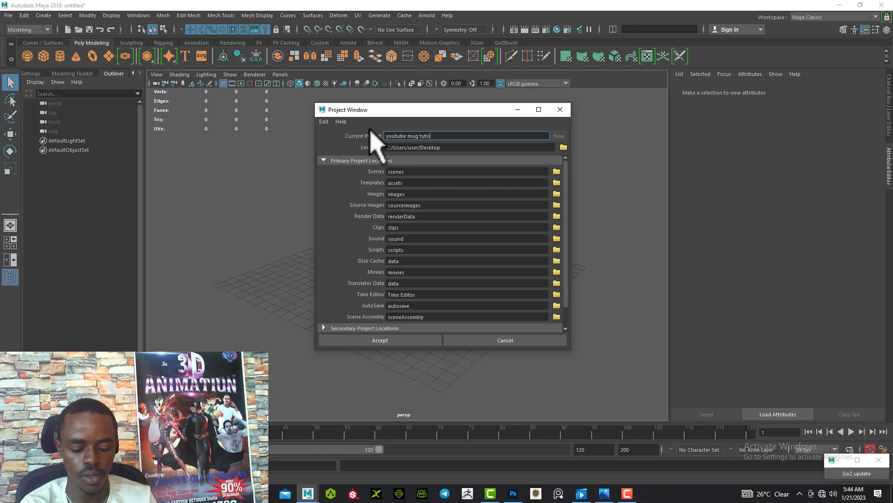
type("al")
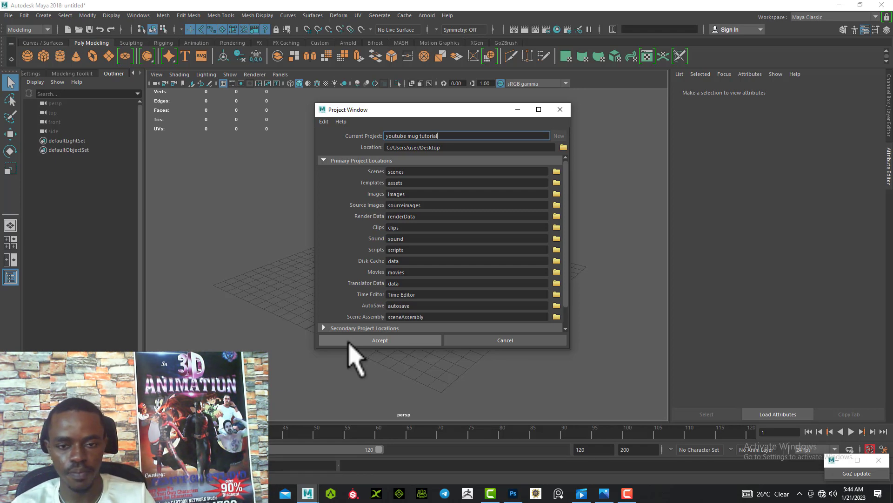
left_click(367, 340)
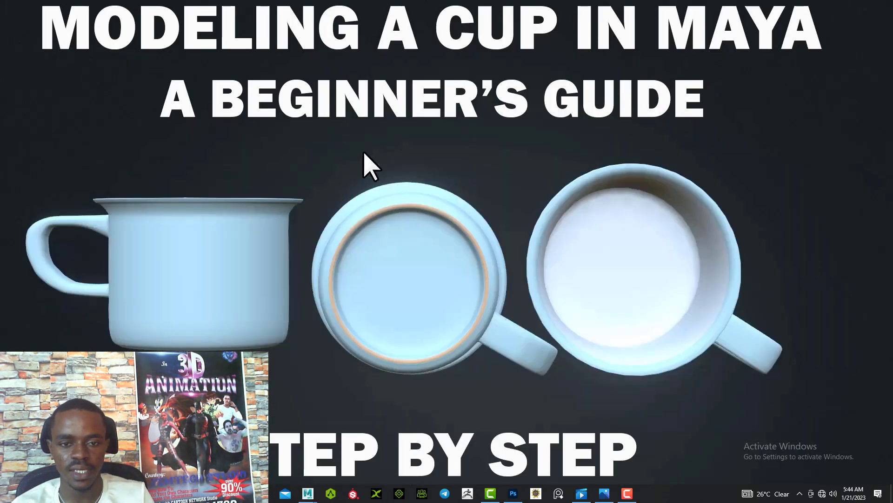
Show the desktop icons to look for the project folder, and switch back to Maya
right_click(428, 157)
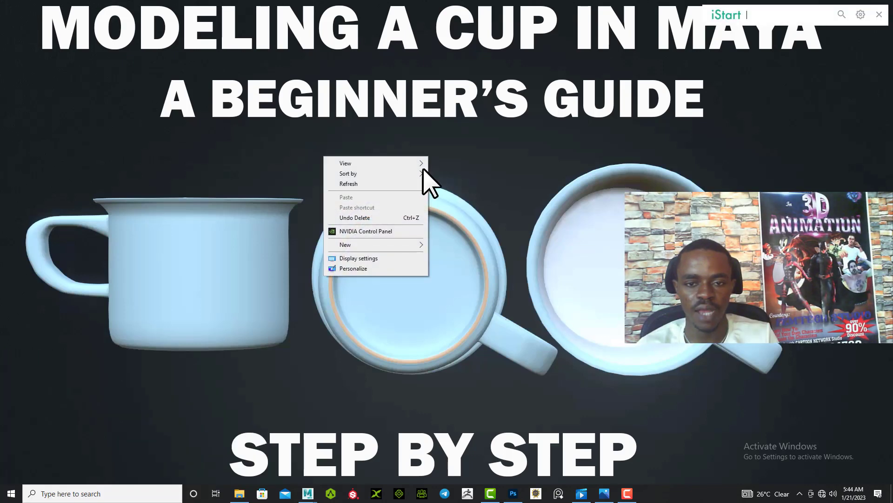
mouse_move(401, 163)
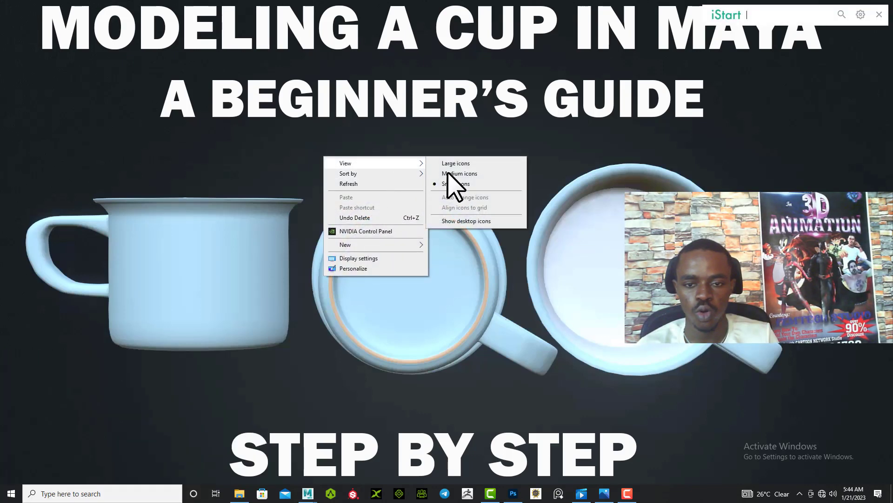
left_click(469, 222)
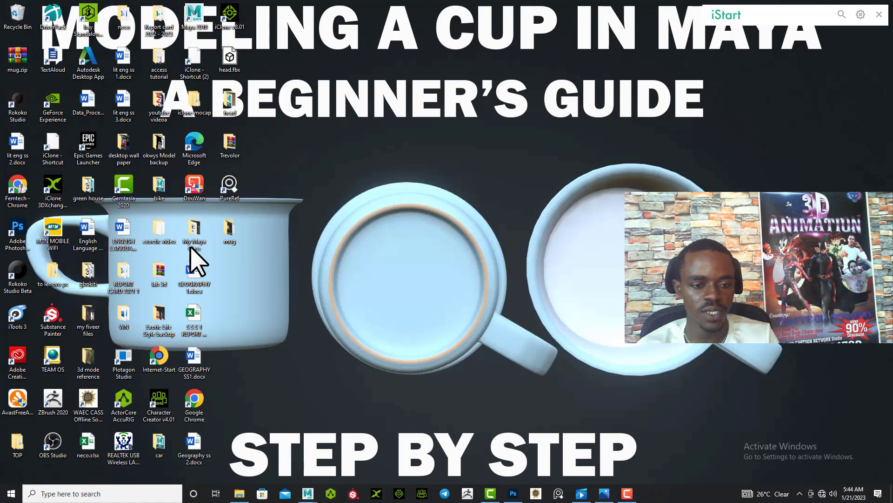
mouse_move(311, 494)
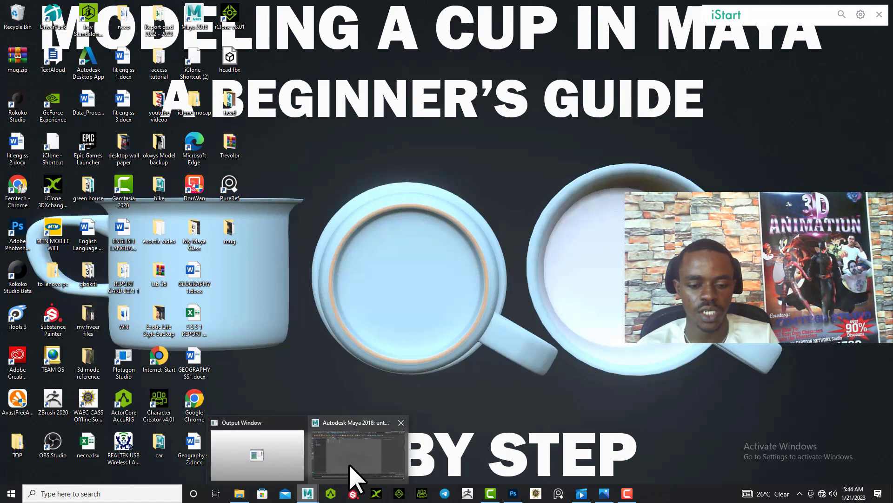
left_click(355, 470)
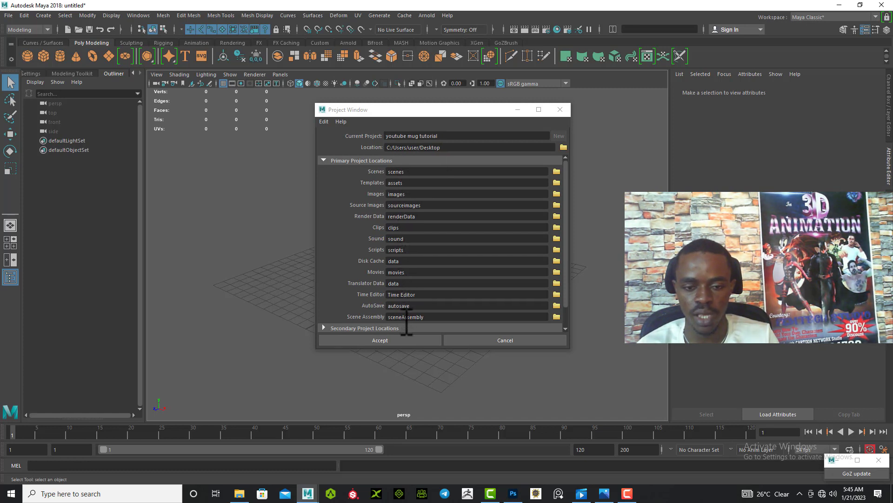
Accept the project settings to create the "youtube mug tutorial" project with its default folder locations
left_click(390, 340)
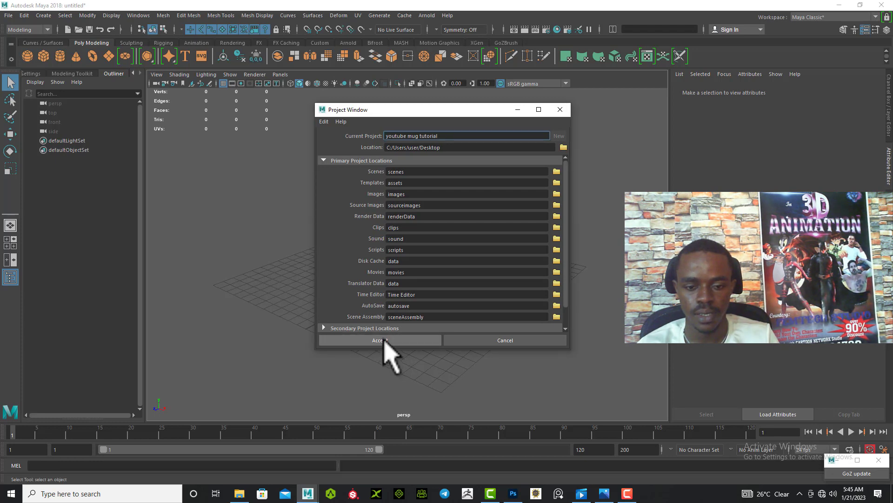
left_click(384, 341)
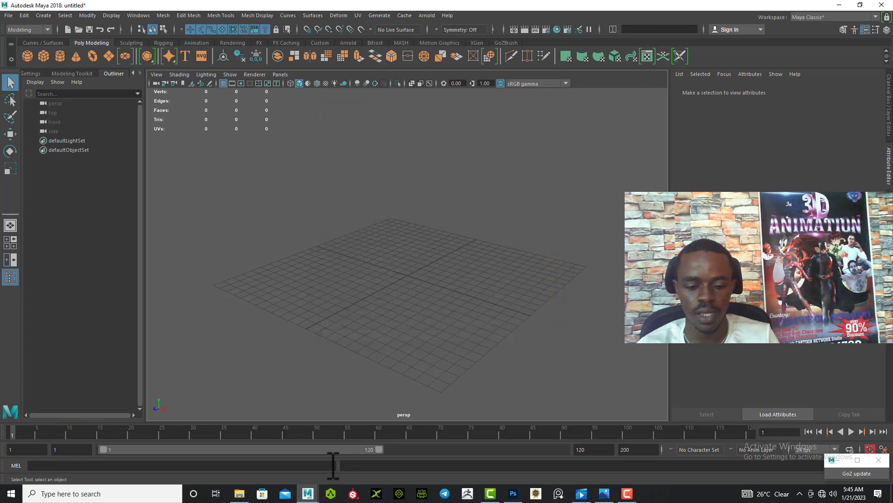
Move the "youtube mug tutorial" folder below the mug folder on the desktop, open it to view its subfolders, and return to Maya
left_click(838, 6)
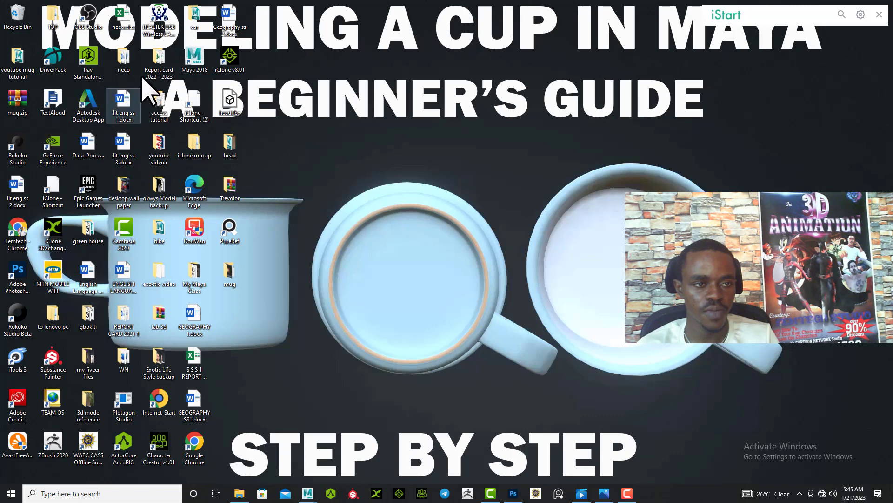
left_click_drag(14, 55, 239, 309)
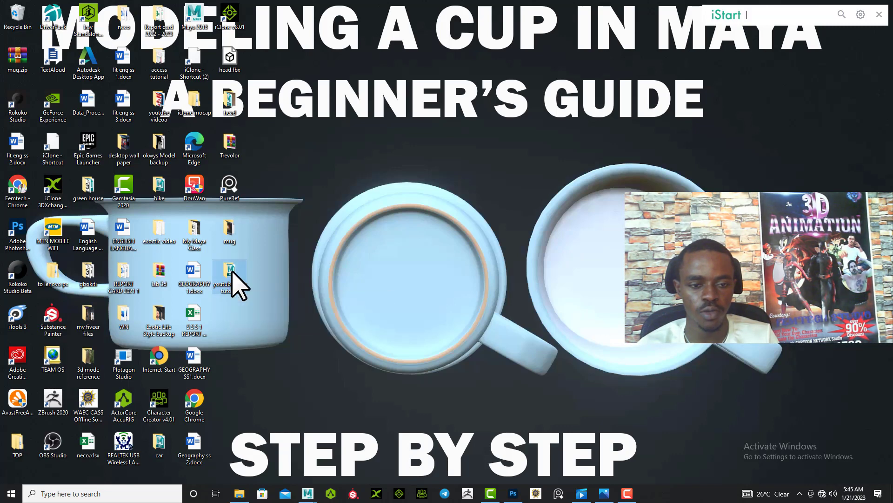
double_click(240, 293)
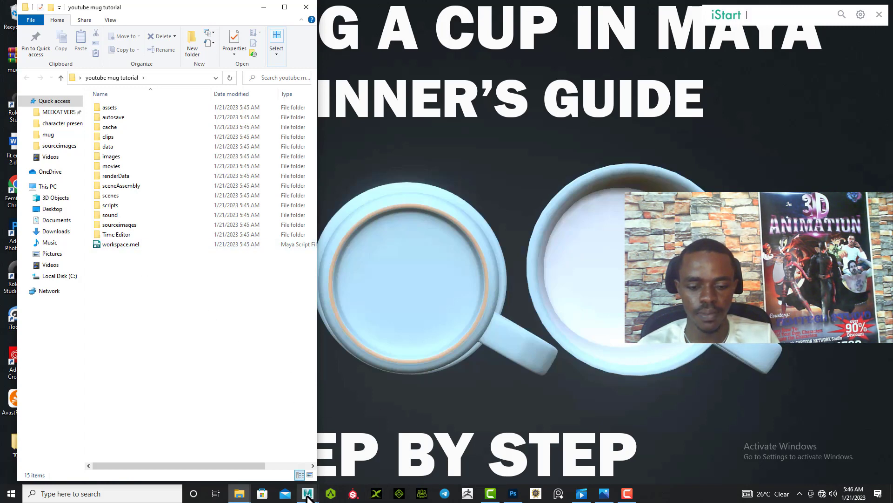
mouse_move(315, 490)
left_click(349, 470)
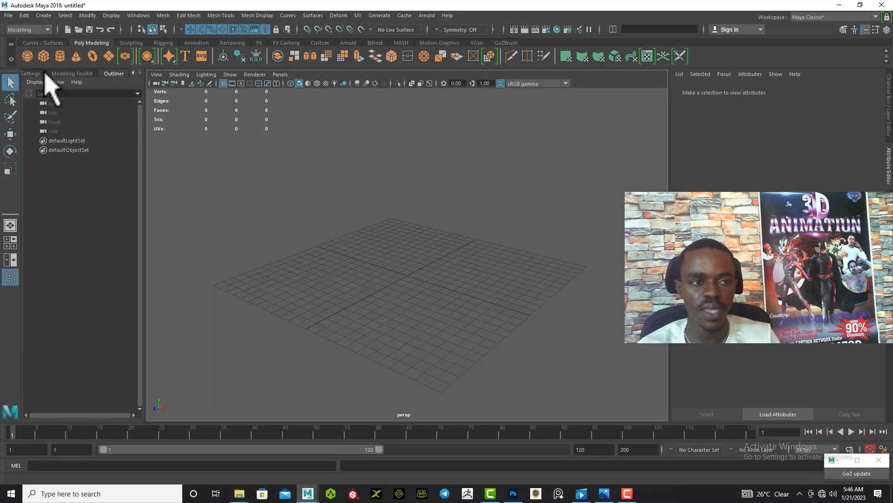
Set the current Maya project to the "youtube mug tutorial" folder on the Desktop
left_click(8, 15)
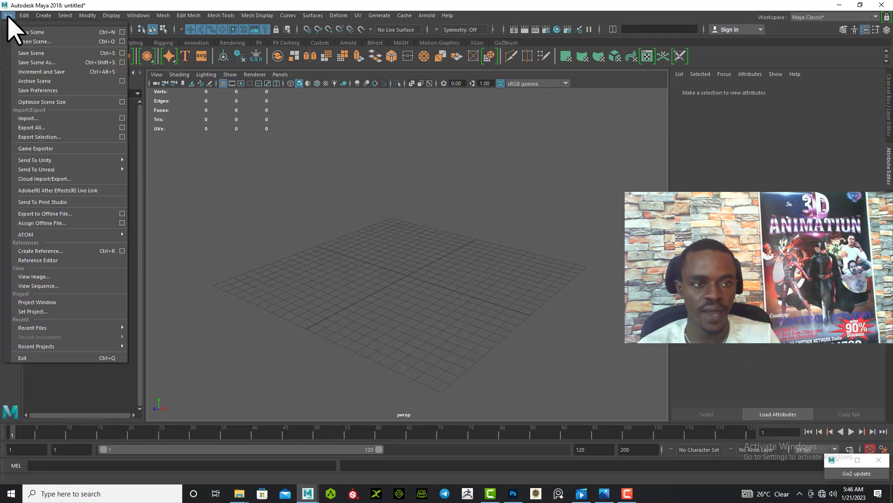
left_click(47, 311)
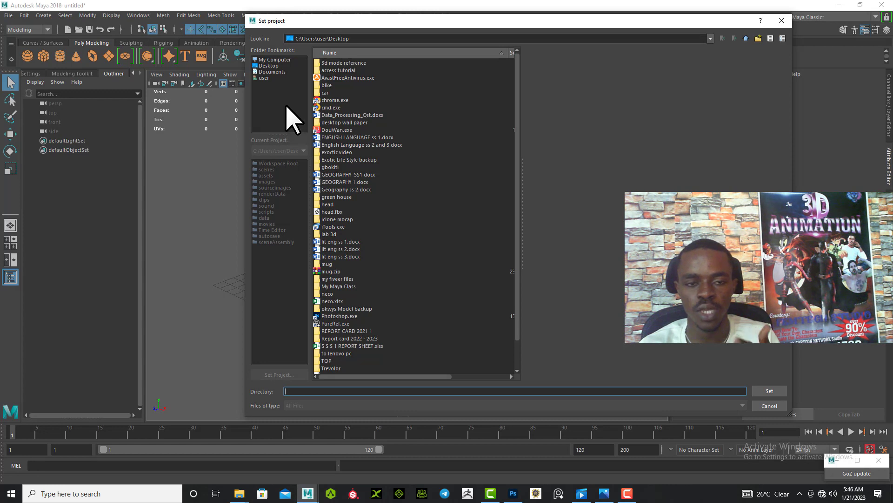
left_click(269, 66)
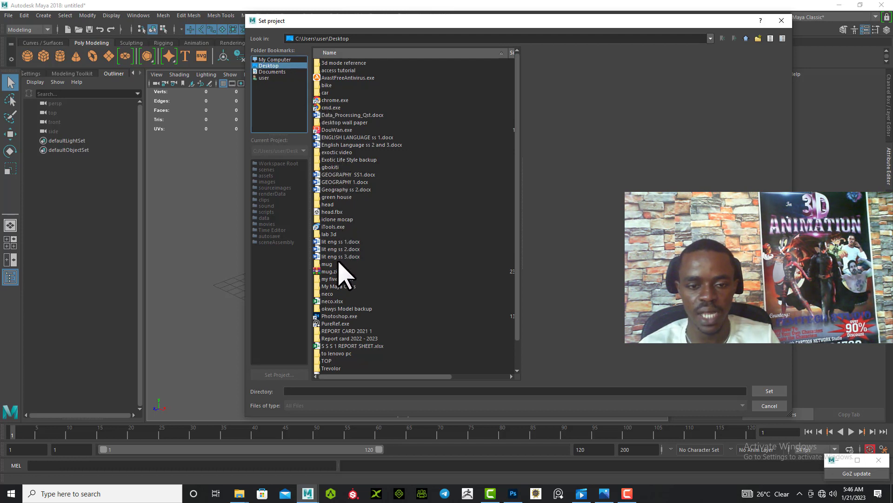
scroll(350, 326, "down", 2)
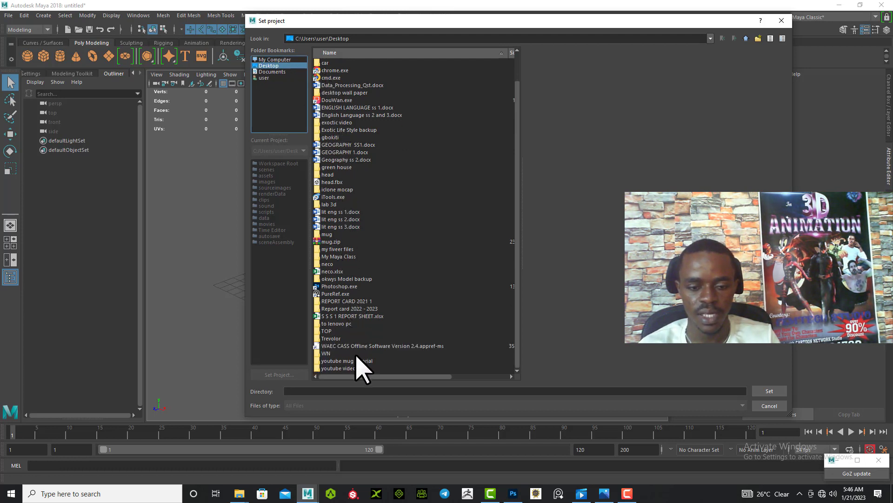
left_click(346, 361)
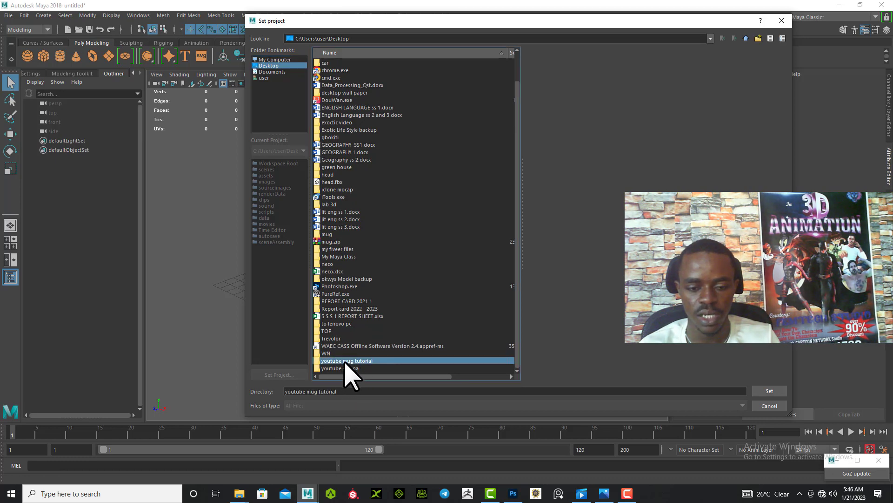
left_click(765, 391)
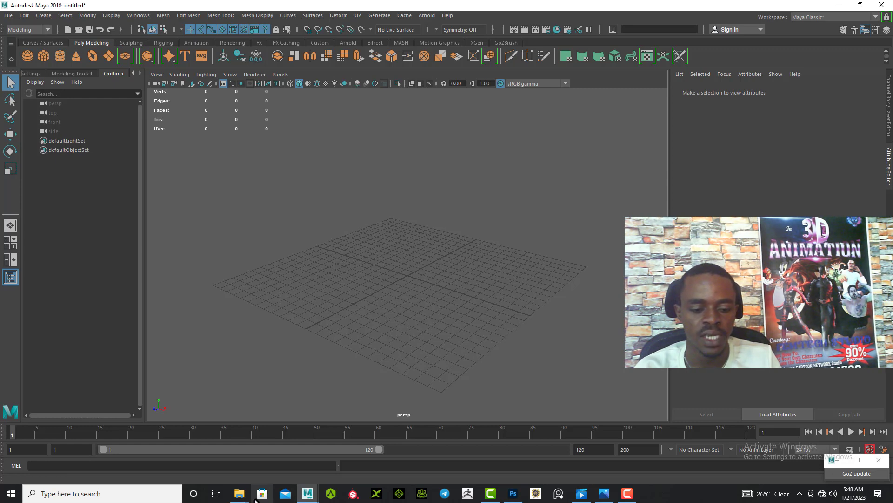
Switch to File Explorer and copy "mug ref.png" from the Desktop's mug folder
left_click(238, 497)
left_click(233, 470)
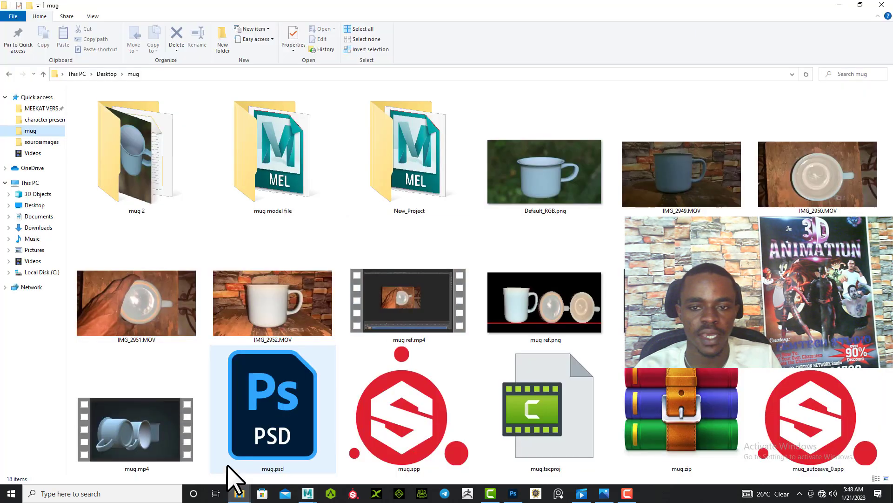
left_click(525, 305)
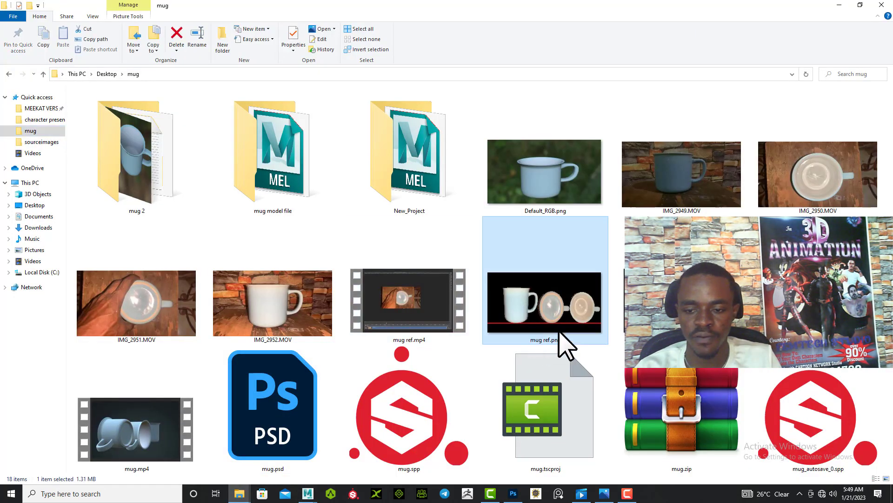
right_click(549, 309)
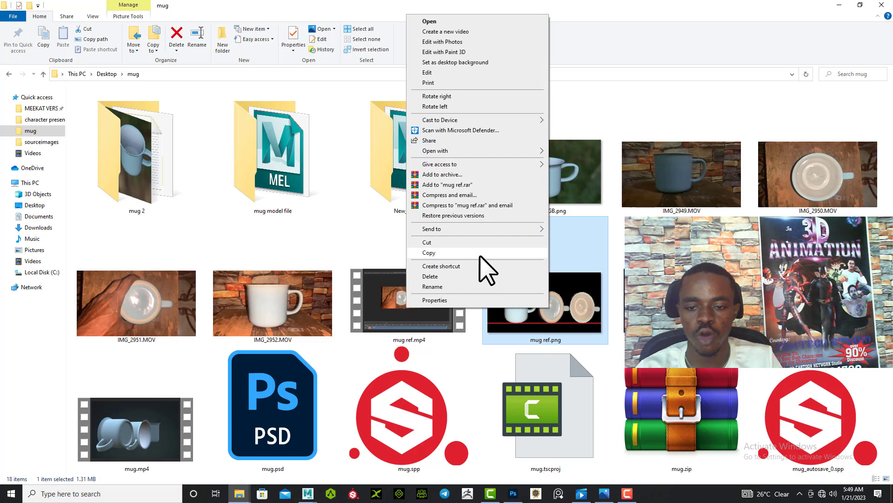
left_click(479, 254)
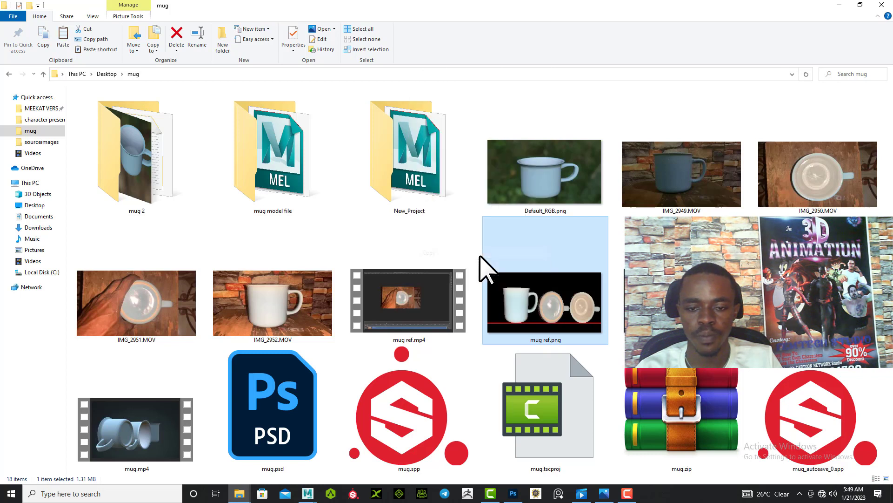
Paste the copied reference image into the sourceimages folder of "youtube mug tutorial", and return to Maya
left_click(38, 205)
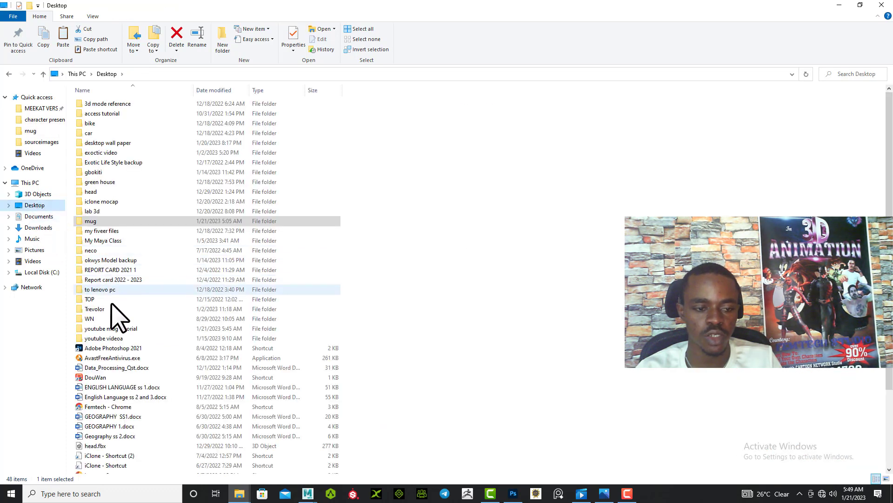
left_click(117, 328)
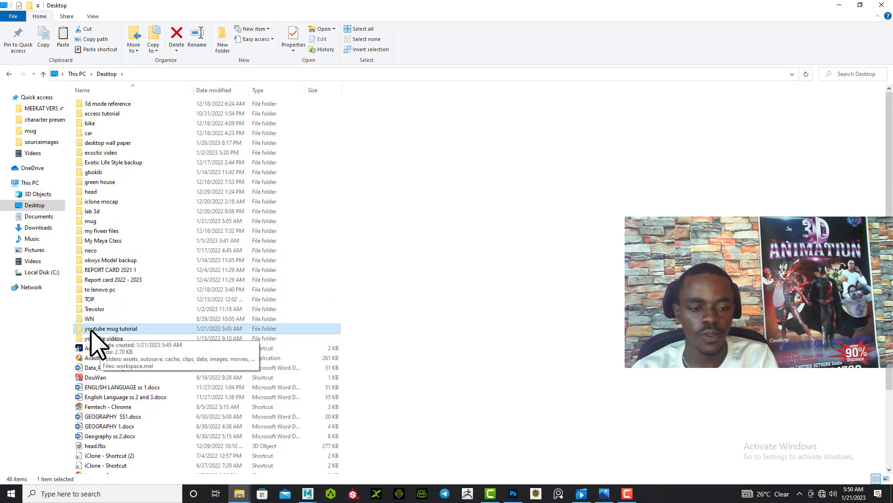
double_click(103, 331)
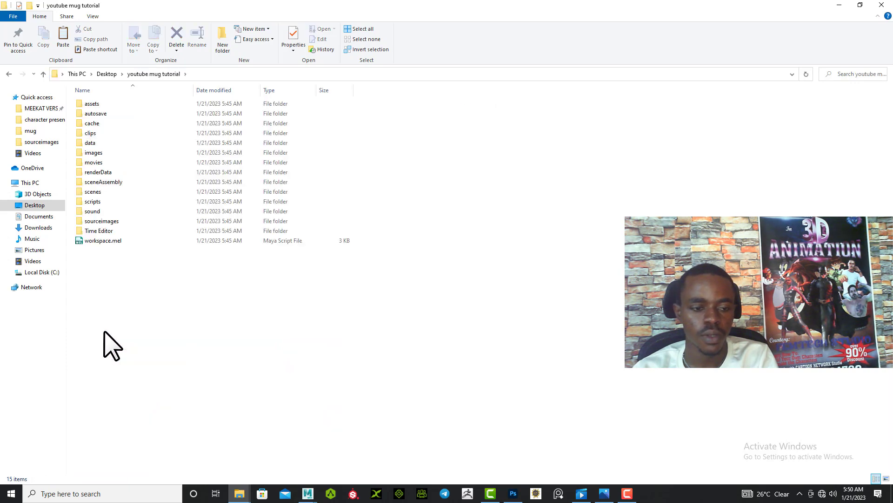
double_click(107, 222)
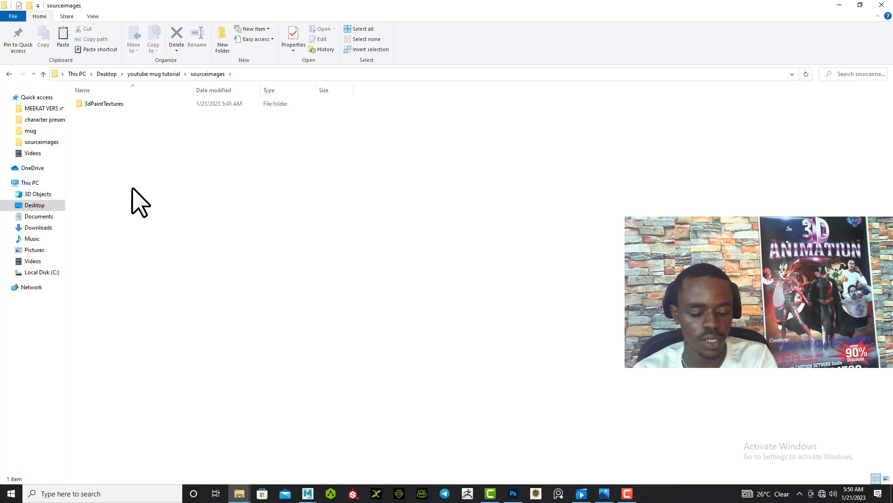
left_click(64, 36)
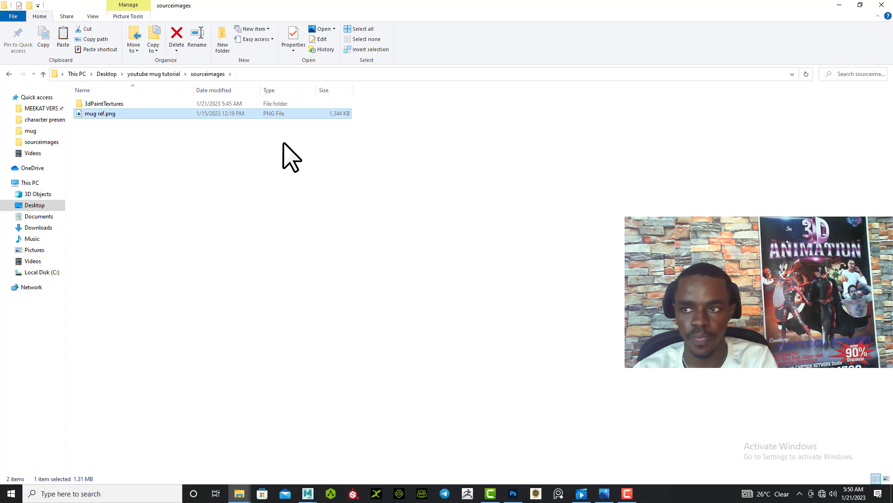
left_click(839, 5)
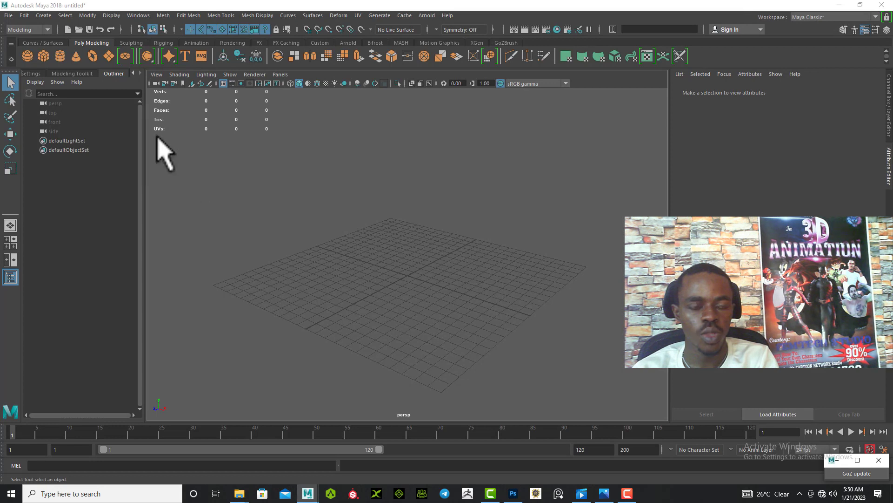
Switch to the four-view layout and import "mug ref.png" from sourceimages as an image plane in the front view
left_click(14, 243)
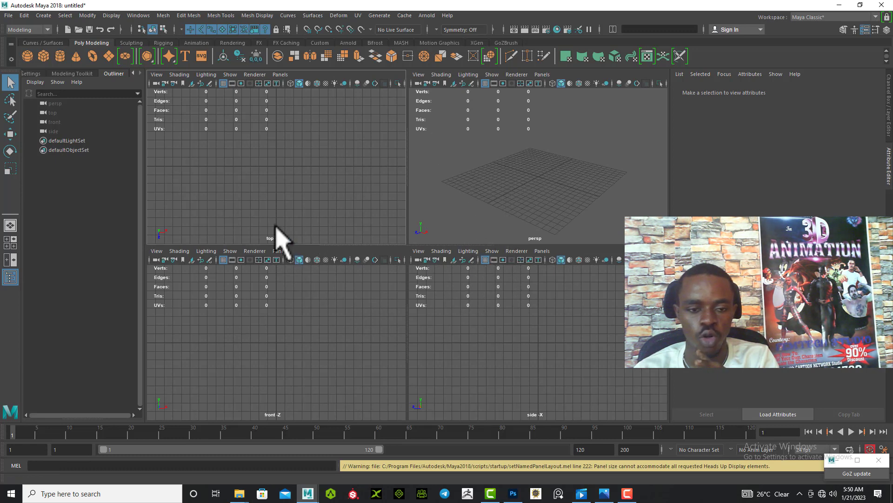
left_click(378, 303)
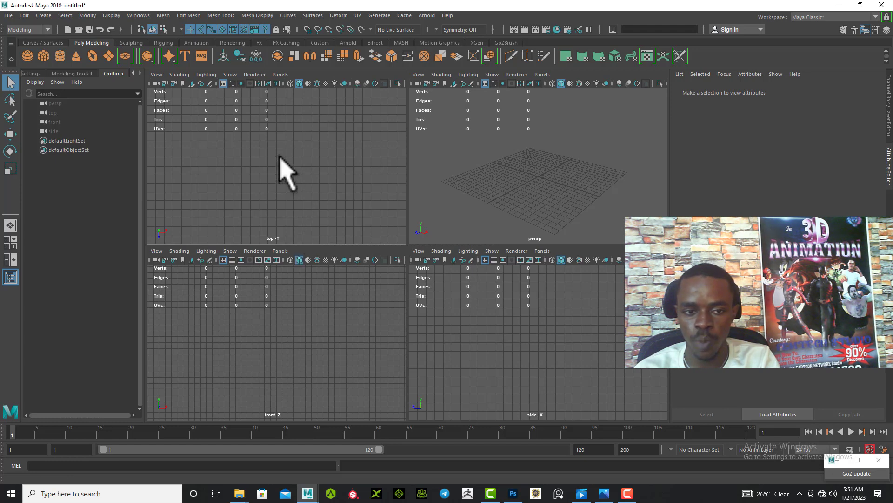
left_click(192, 260)
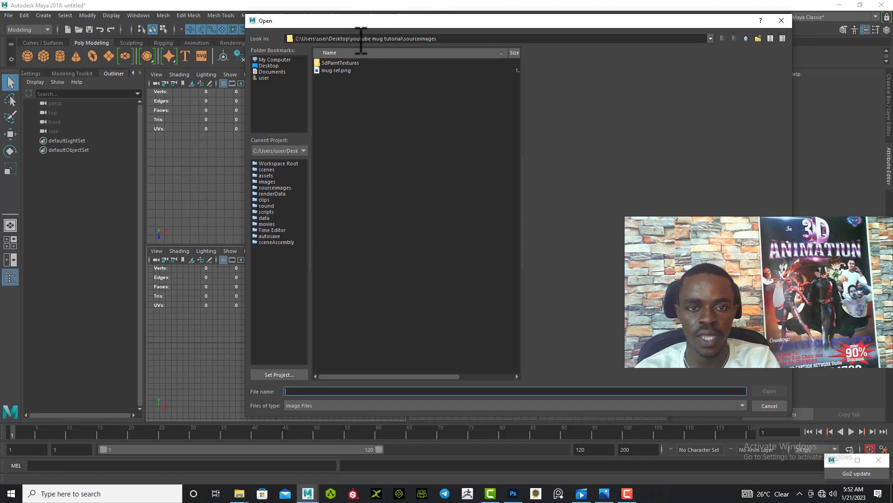
left_click_drag(350, 39, 407, 39)
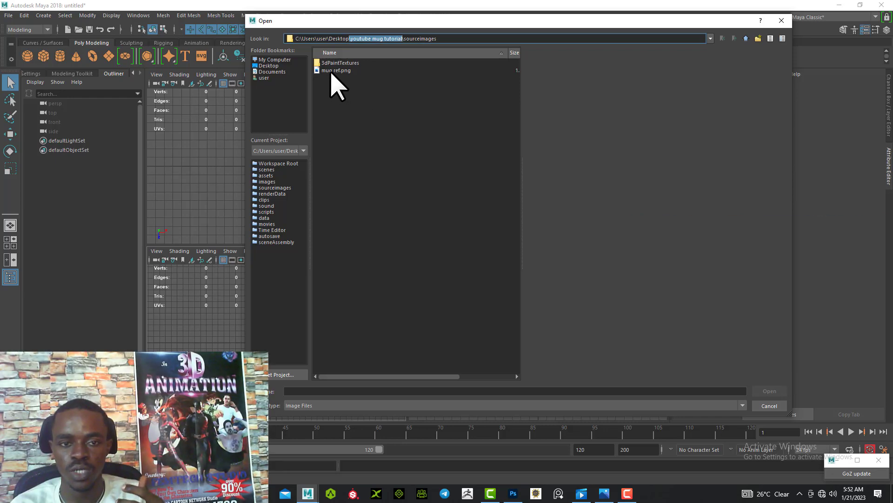
left_click(331, 71)
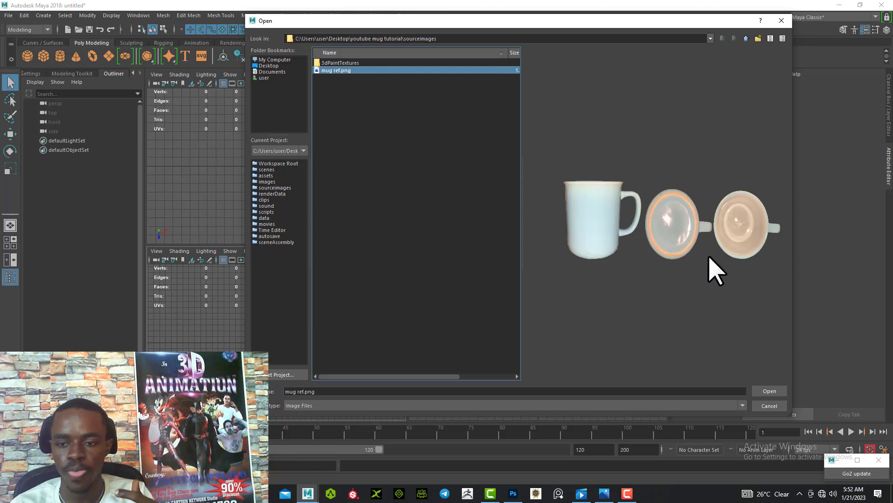
left_click(767, 392)
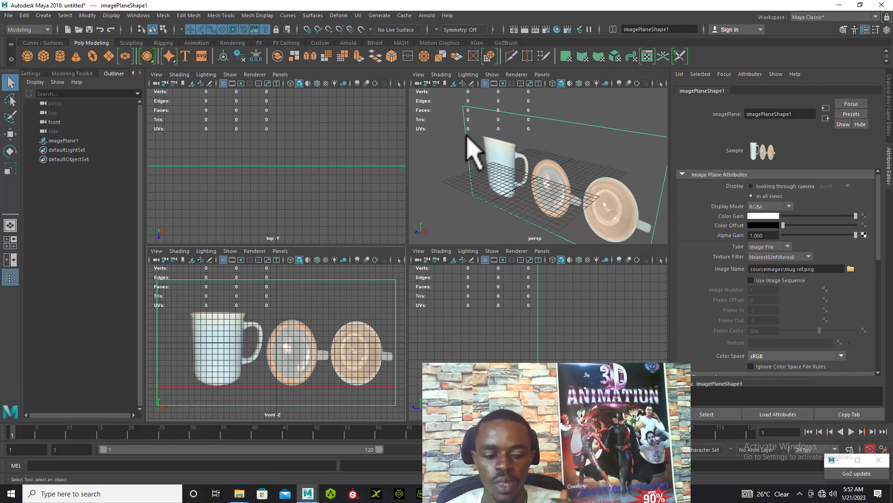
Create a default polygon cylinder at the grid centre and examine it in the top, front and side views
scroll(470, 151, "down", 3)
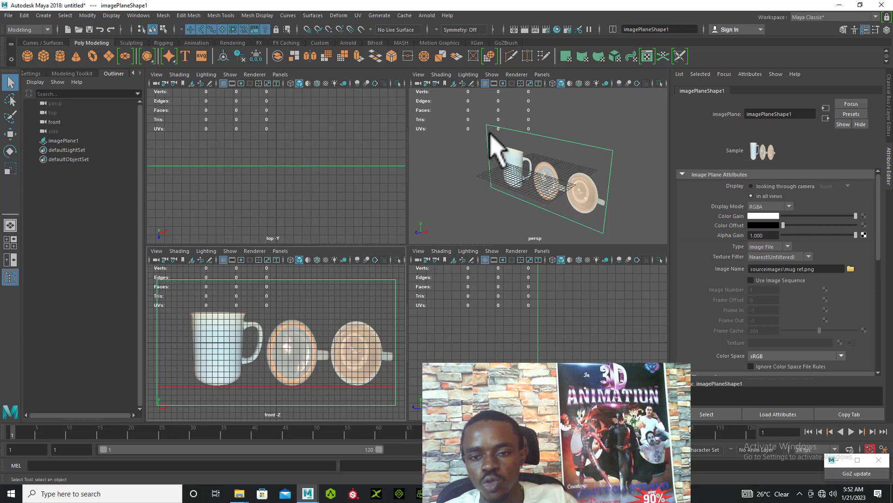
scroll(471, 184, "up", 3)
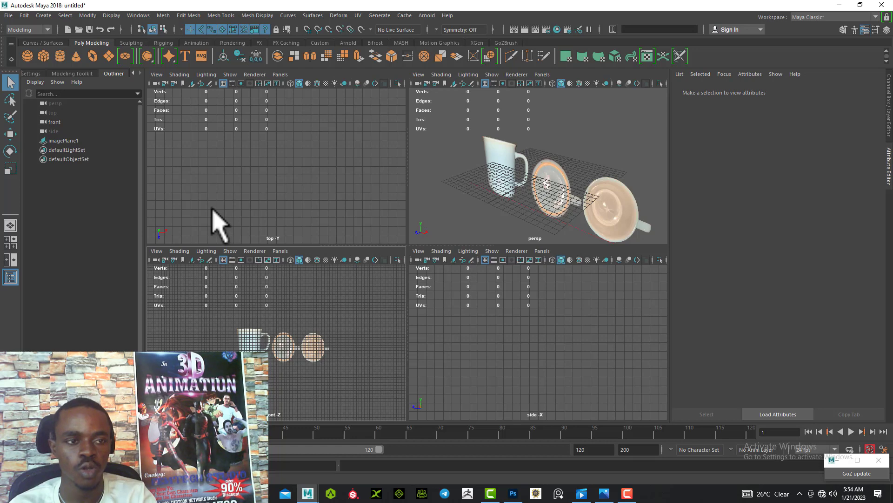
left_click(64, 60)
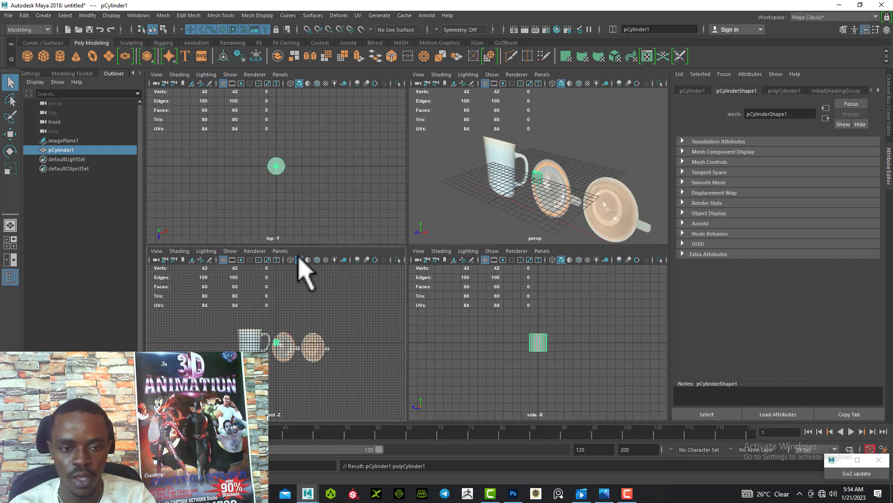
scroll(276, 175, "up", 5)
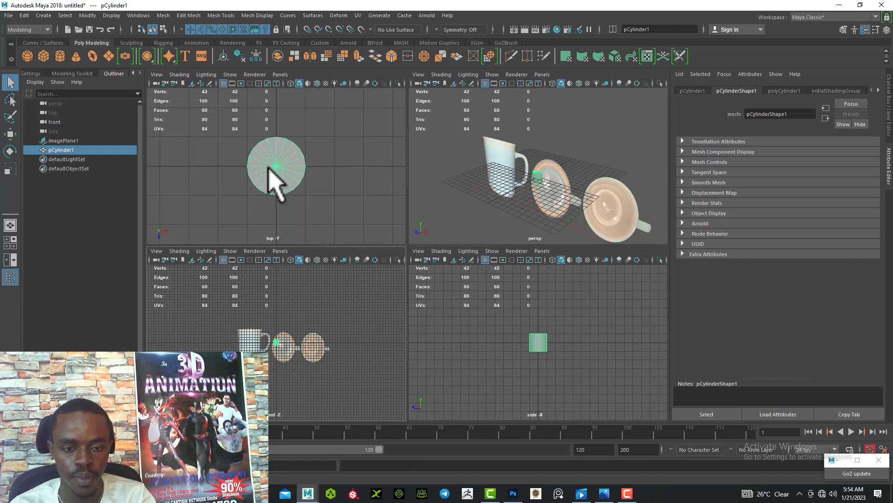
scroll(279, 379, "up", 2)
scroll(271, 367, "up", 3)
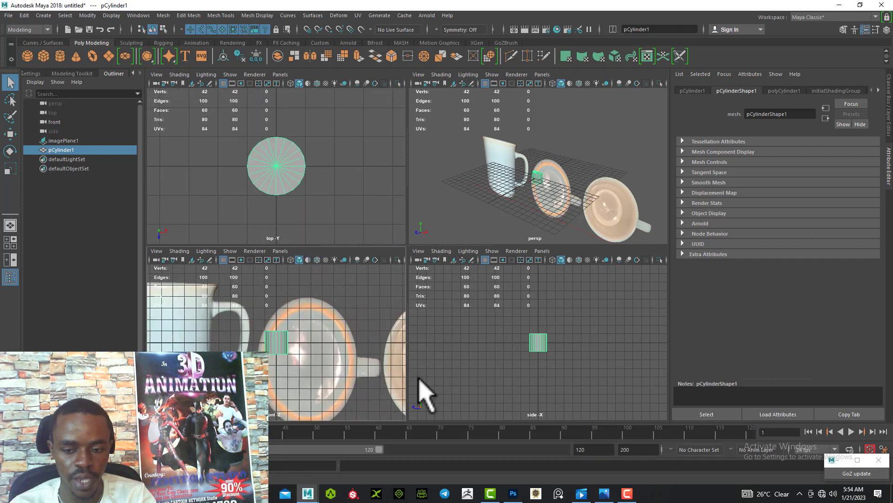
scroll(539, 361, "up", 2)
scroll(538, 363, "up", 3)
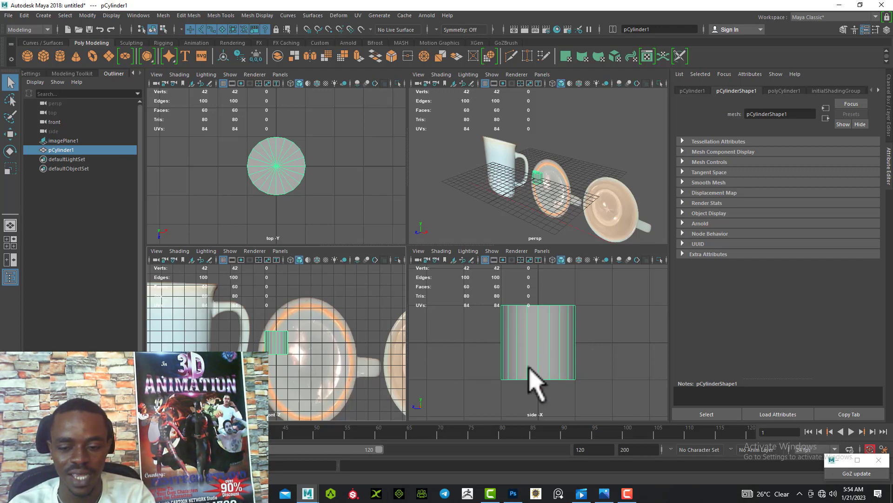
scroll(284, 349, "down", 3)
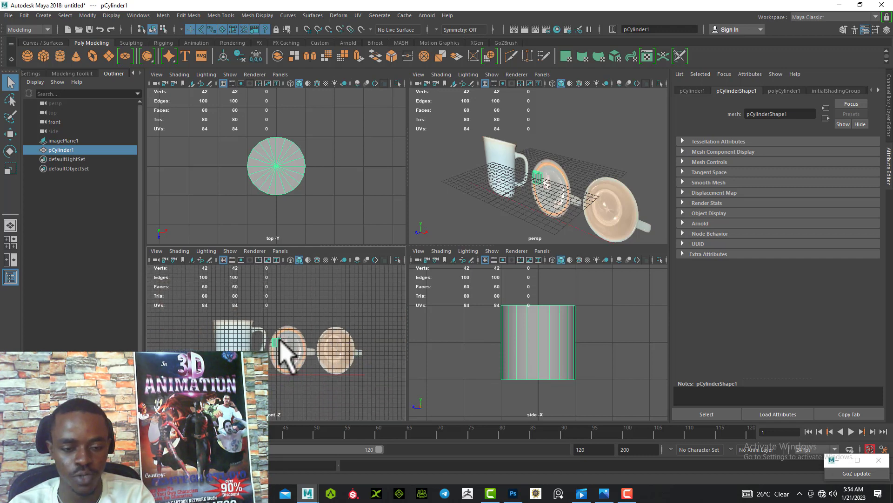
Compare the cylinder's size with the mug reference image in the front view
scroll(283, 350, "up", 5)
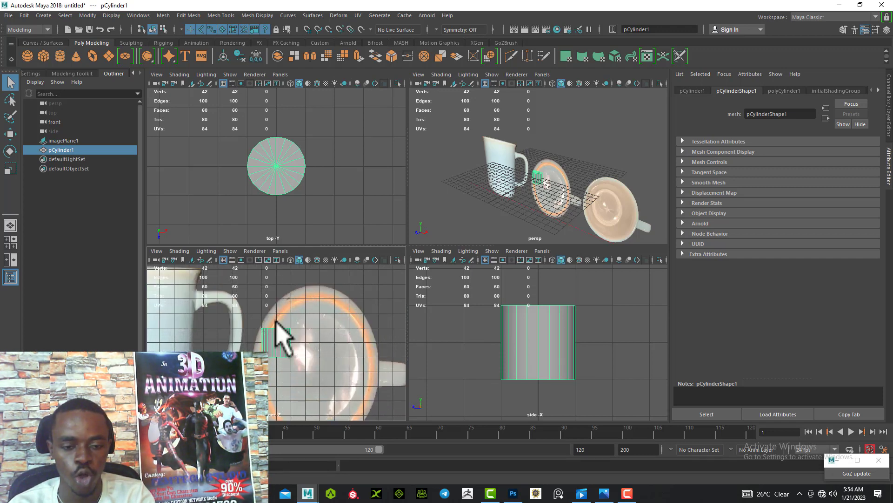
scroll(285, 352, "down", 3)
scroll(278, 361, "up", 5)
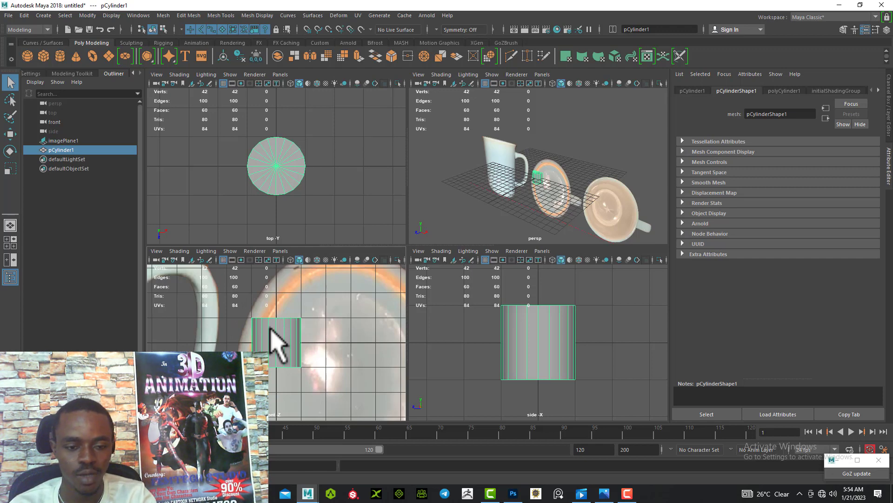
scroll(273, 335, "down", 5)
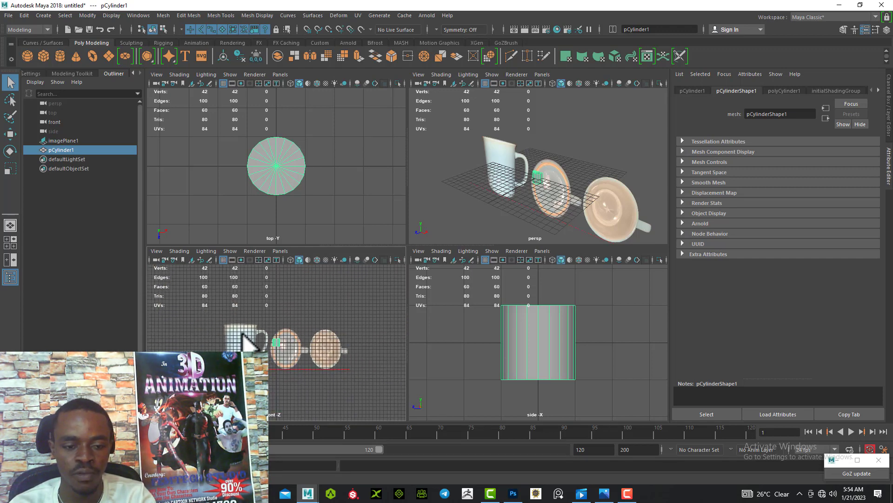
scroll(249, 338, "up", 4)
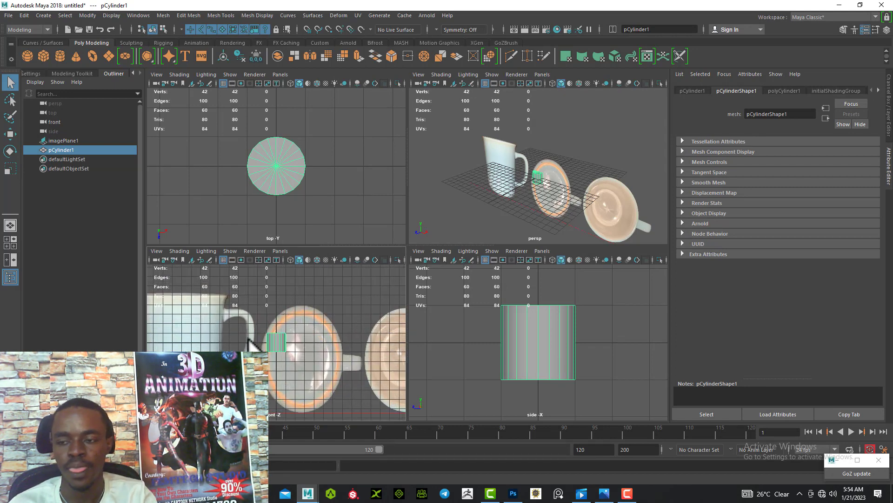
scroll(281, 347, "down", 5)
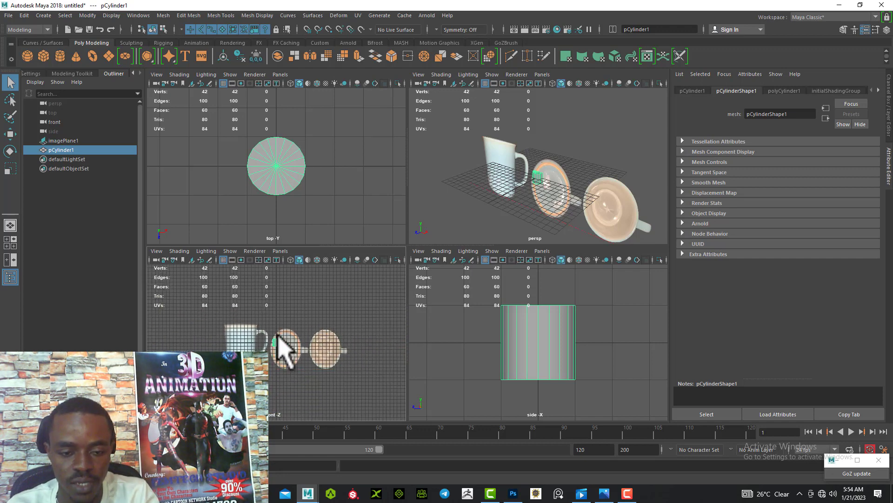
scroll(270, 346, "up", 5)
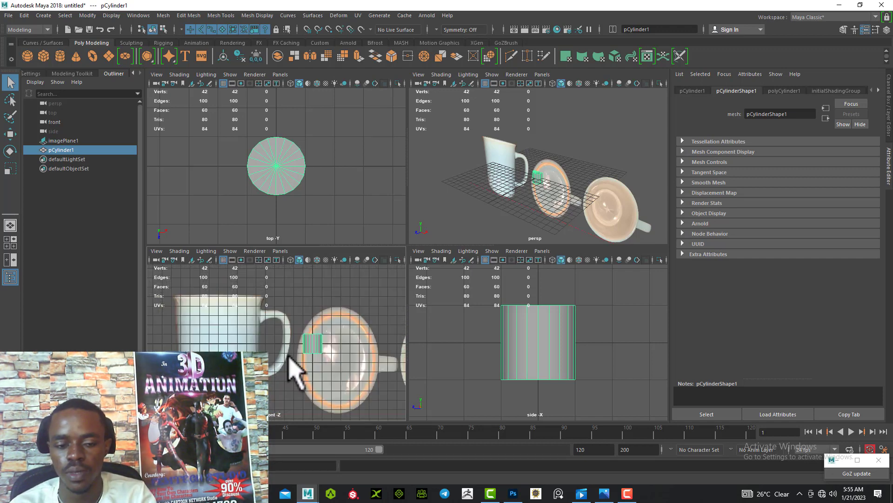
Show the cylinder's transform channels in place of its shape attributes and expand the polyCylinder1 creation settings
left_click(818, 17)
left_click(815, 39)
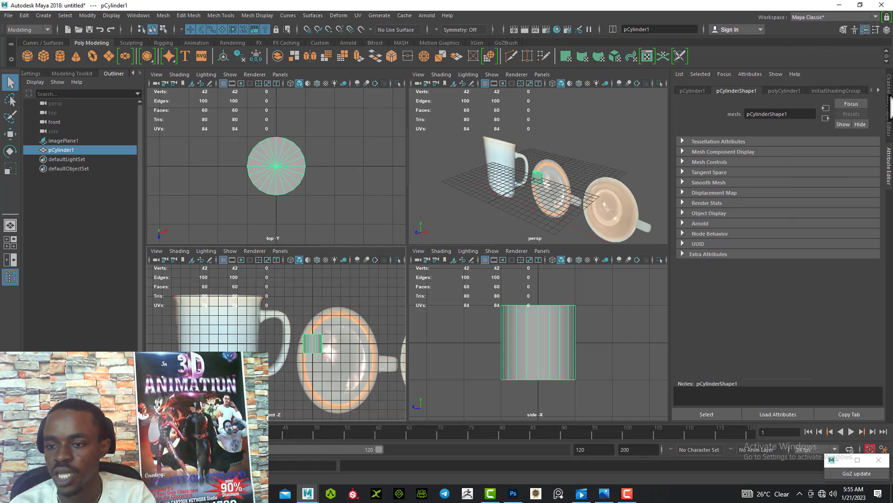
left_click(889, 103)
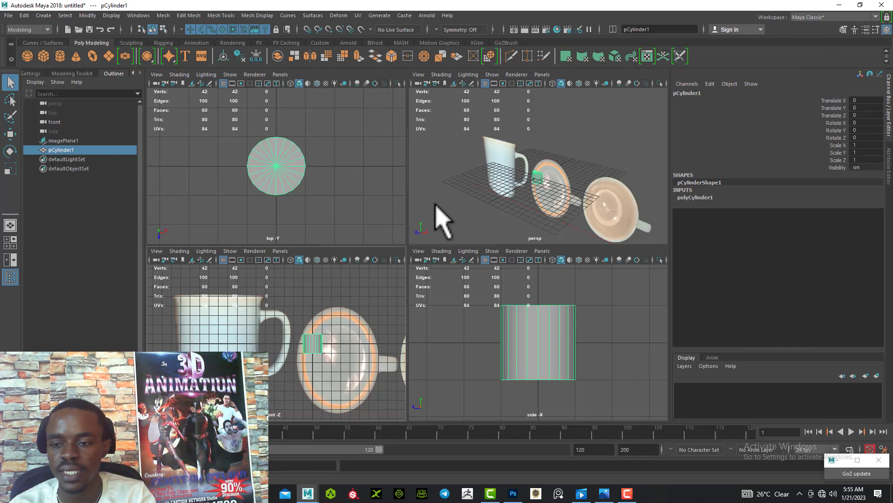
left_click(692, 198)
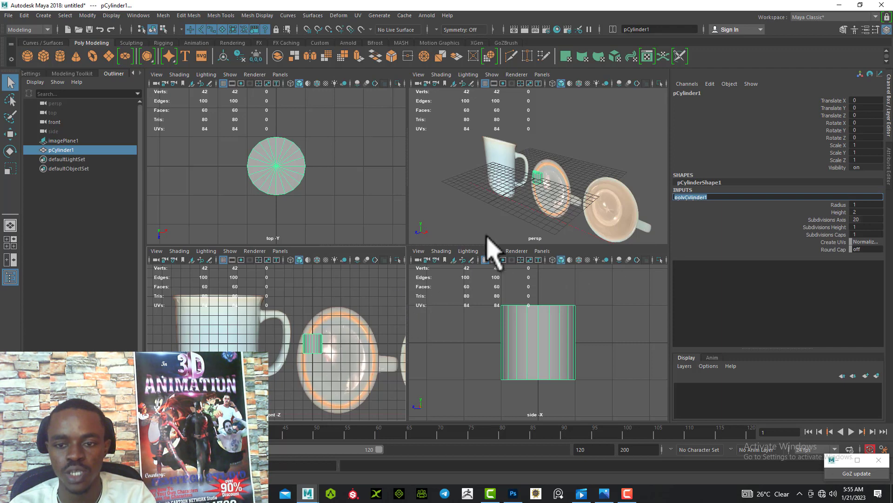
Select the mug image plane and move it back along Z to about -14.4, behind the cylinder
scroll(522, 200, "up", 6)
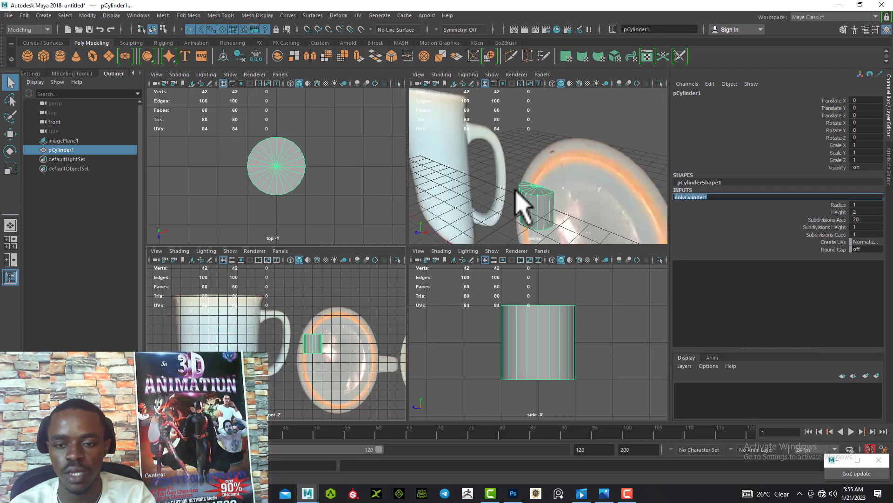
scroll(523, 200, "down", 6)
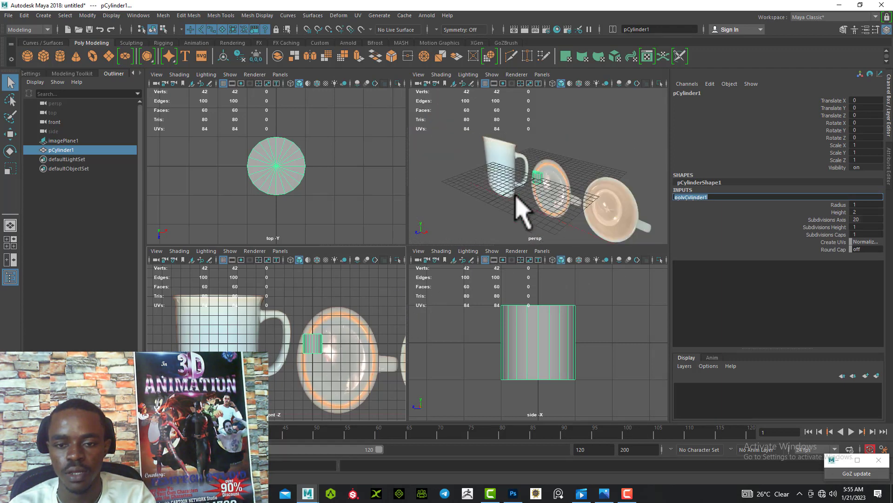
left_click(58, 140)
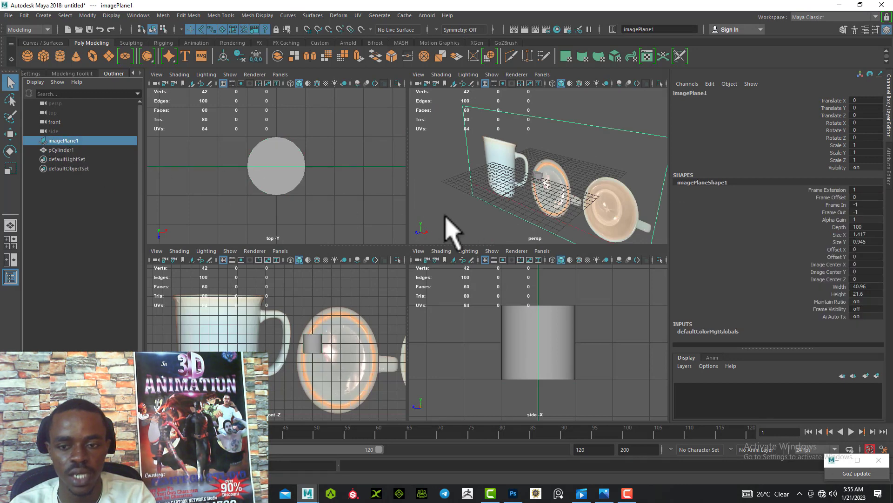
left_click(568, 186)
key("w")
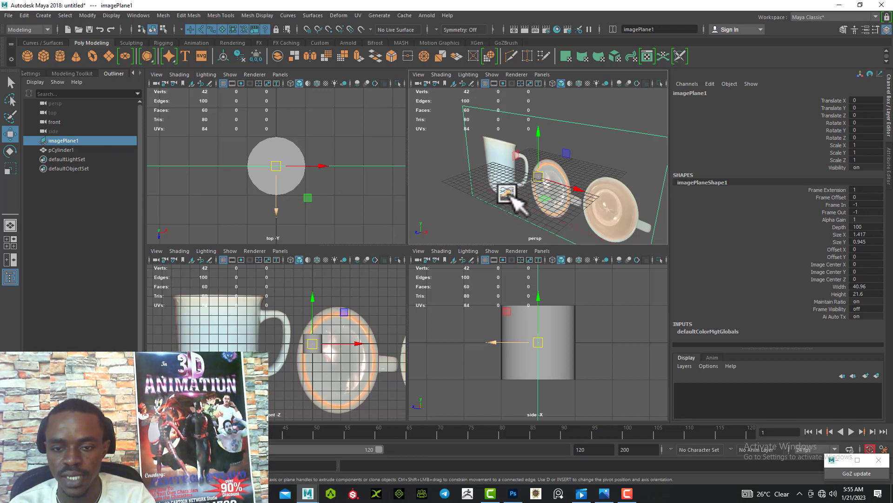
left_click_drag(507, 193, 568, 183)
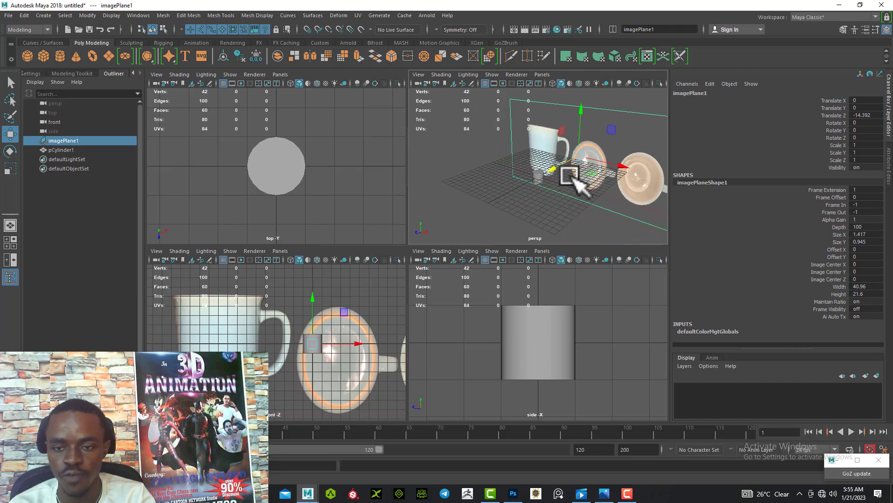
Select the cylinder in the perspective view and expand its polyCylinder1 creation settings
scroll(549, 196, "up", 5)
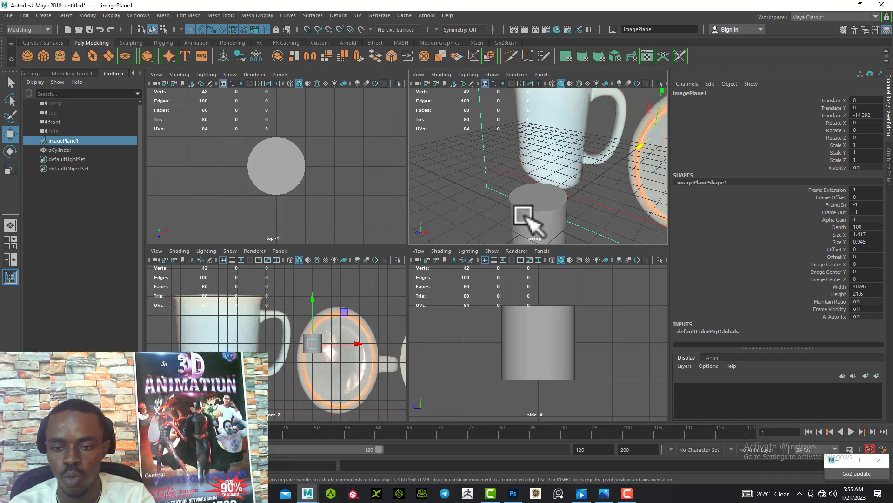
left_click(540, 213)
scroll(531, 216, "down", 3)
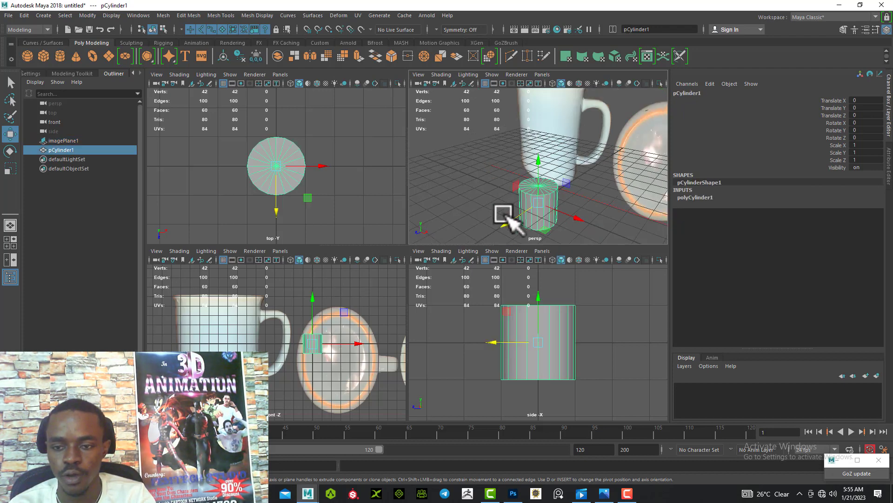
left_click(695, 197)
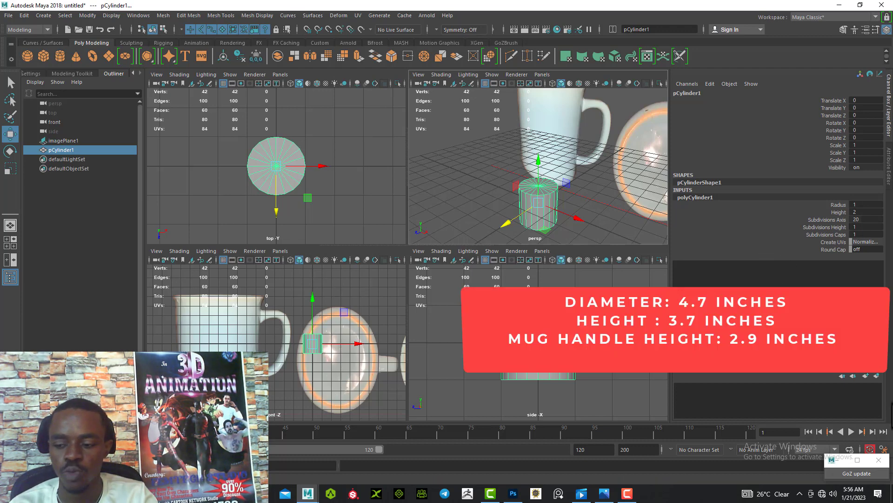
Dismiss the GoZ update notice and change the working linear unit to inch in the preferences, saving them
left_click(879, 460)
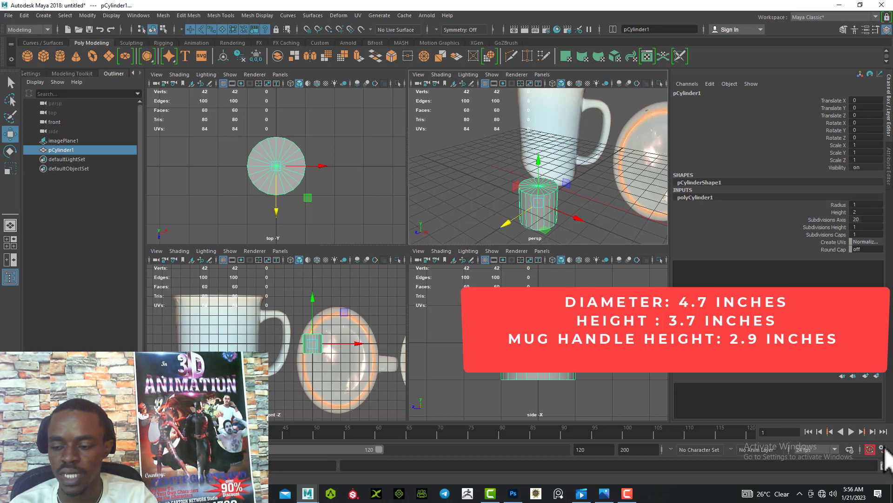
left_click(883, 449)
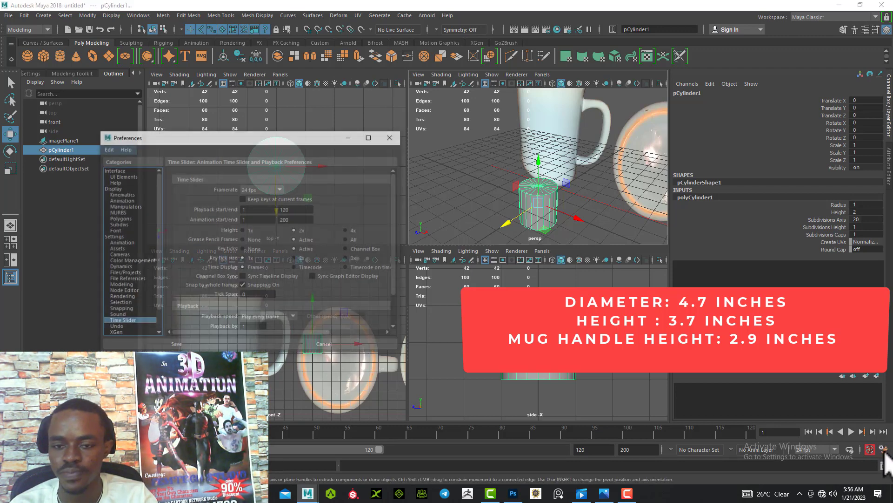
left_click_drag(298, 136, 293, 74)
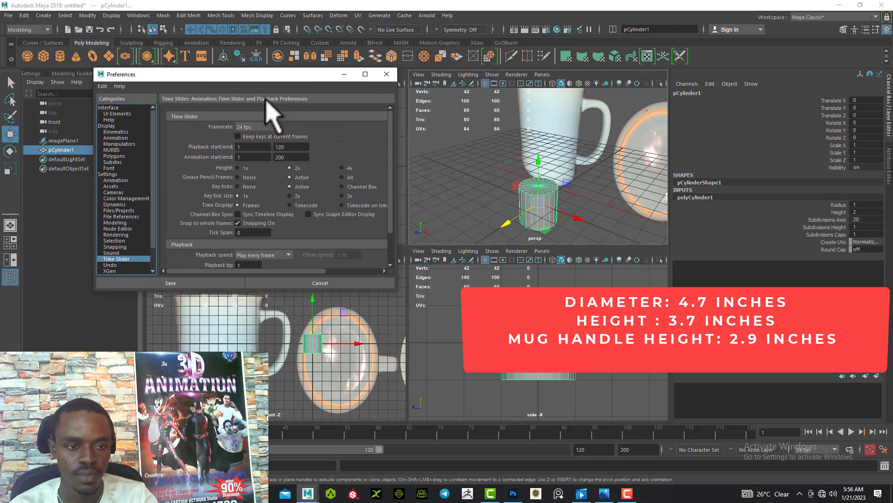
left_click(108, 174)
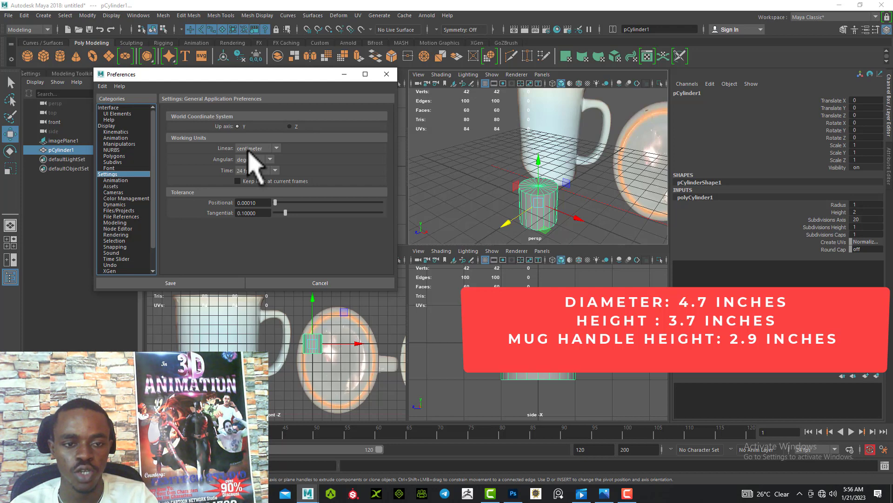
left_click(277, 148)
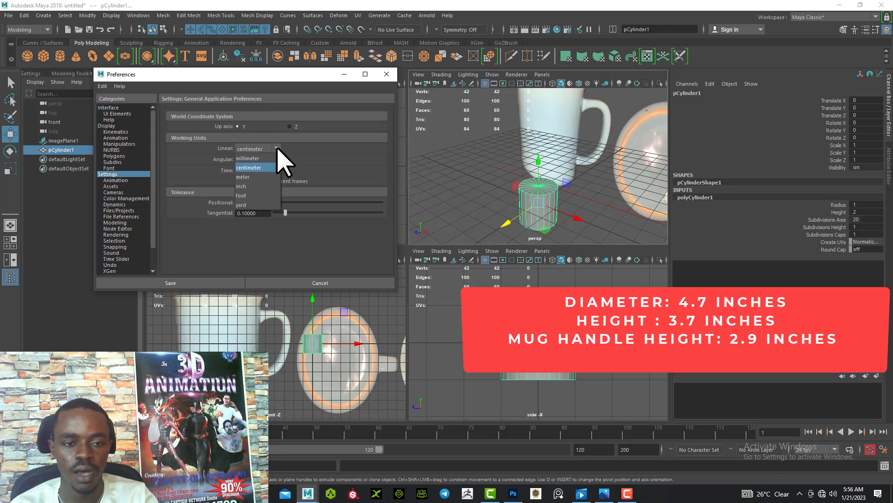
left_click(269, 186)
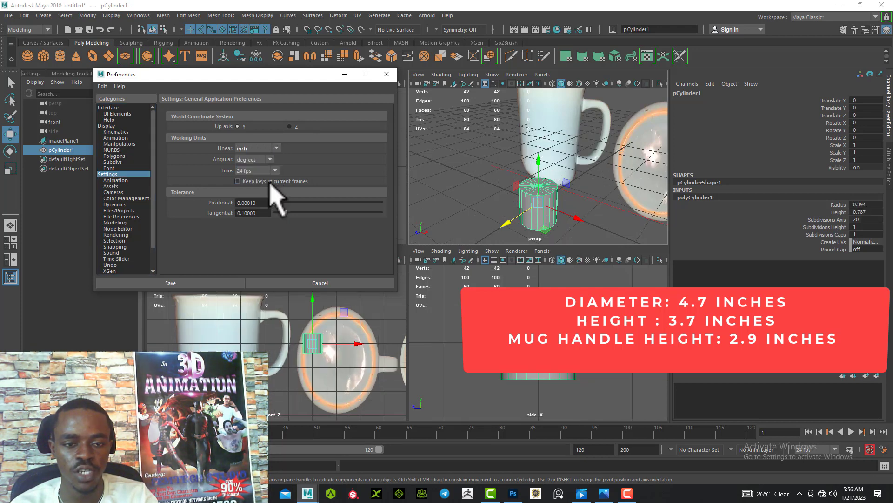
left_click(188, 282)
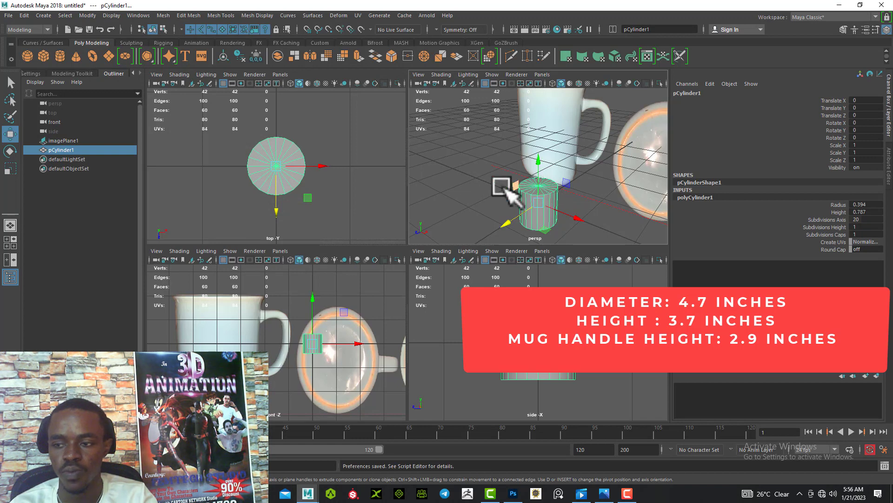
Set the cylinder's height to 3.7 inches and check it against the mug reference in the perspective view
left_click(867, 213)
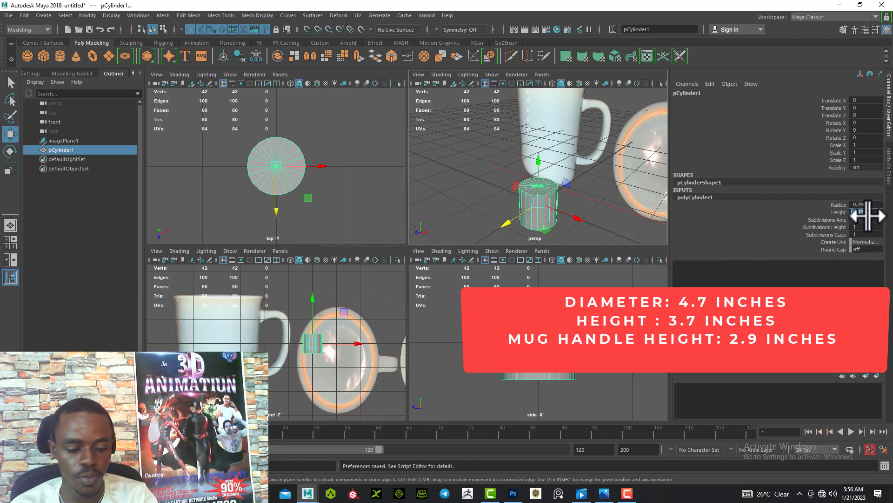
type("3")
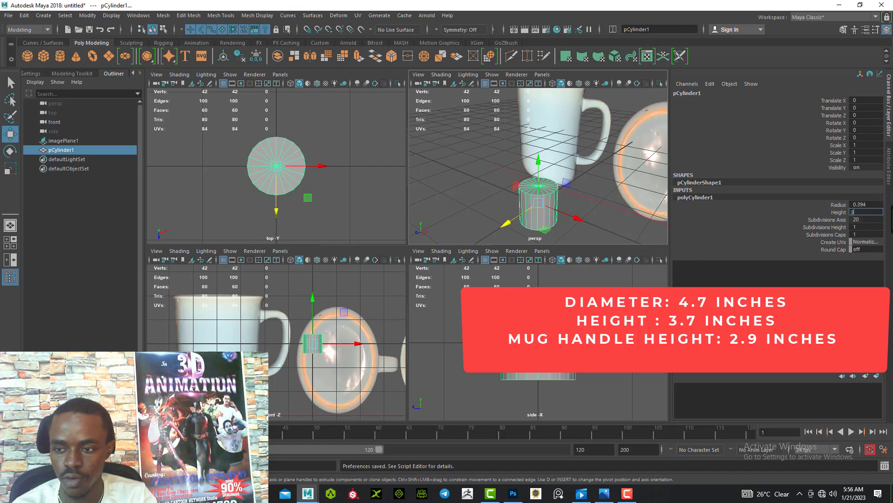
type(".7")
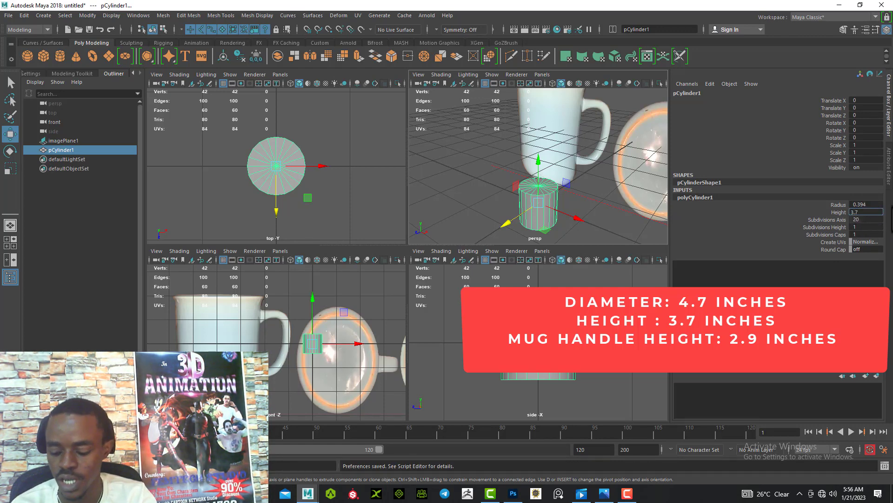
key("Return")
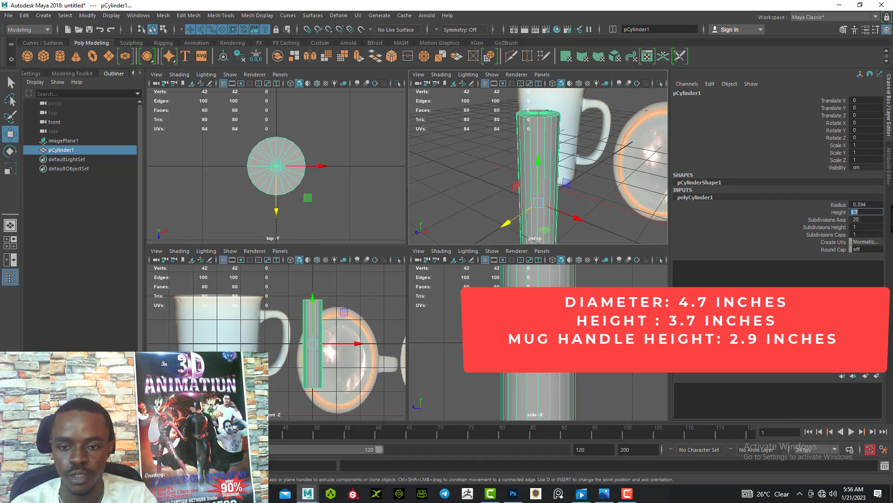
scroll(563, 186, "down", 5)
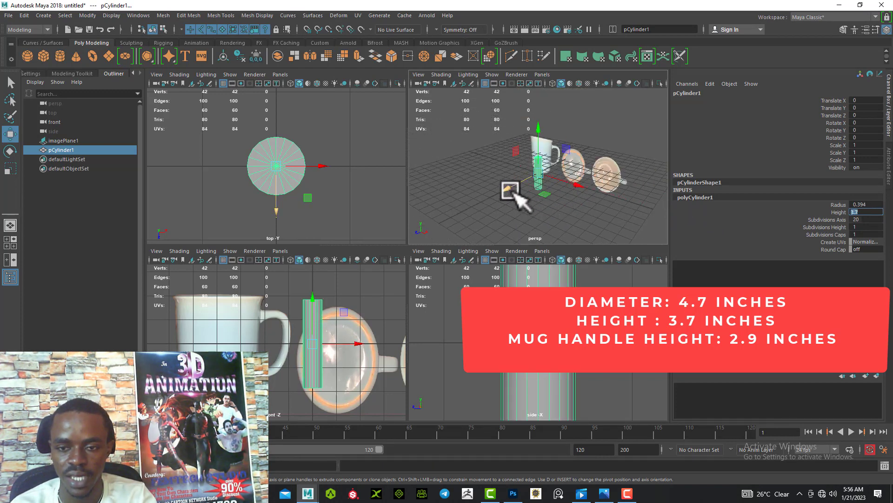
mouse_move(510, 197)
left_mouse_down("alt")
mouse_move(494, 199)
mouse_move(535, 200)
mouse_move(539, 161)
mouse_move(505, 200)
mouse_move(497, 176)
mouse_move(512, 184)
left_mouse_up("alt")
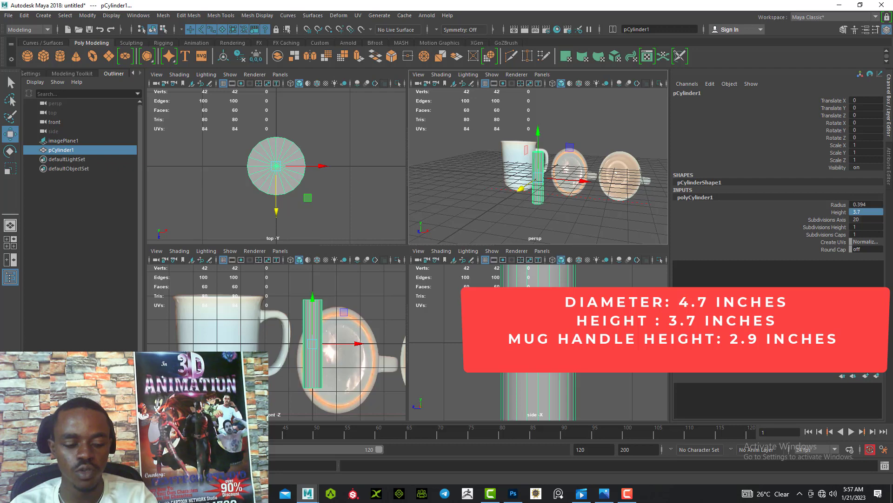
Switch to Calculator and divide the mug's 4.7 inch diameter by 2 to work out the radius
key("super")
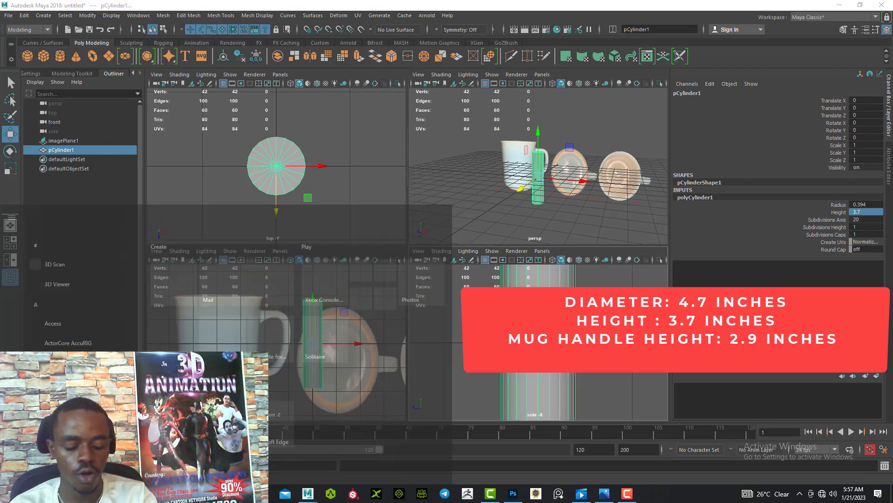
type("cal")
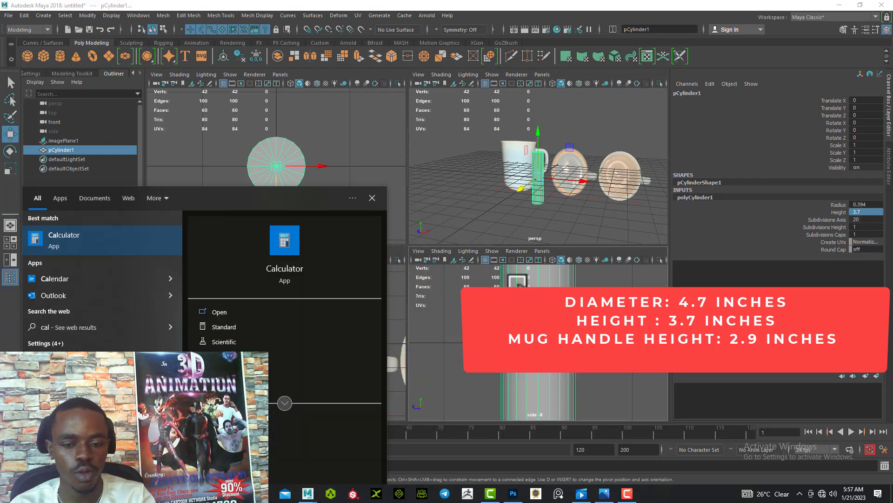
left_click(257, 313)
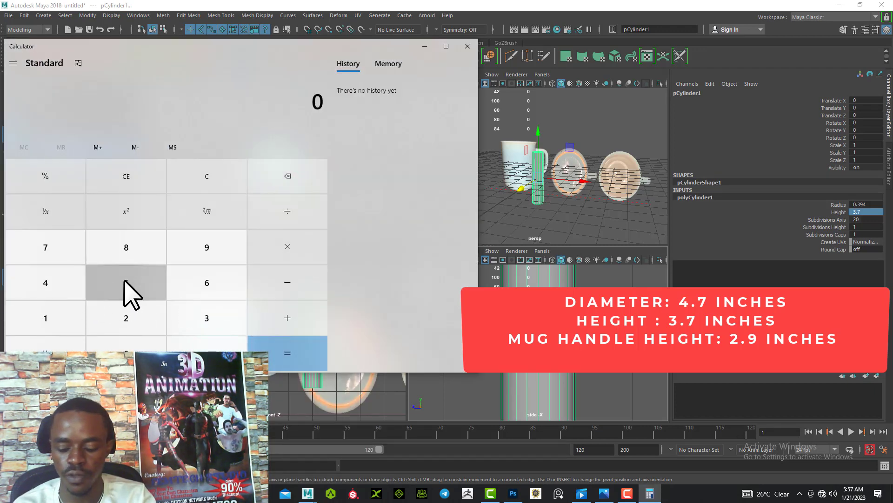
type("4.7")
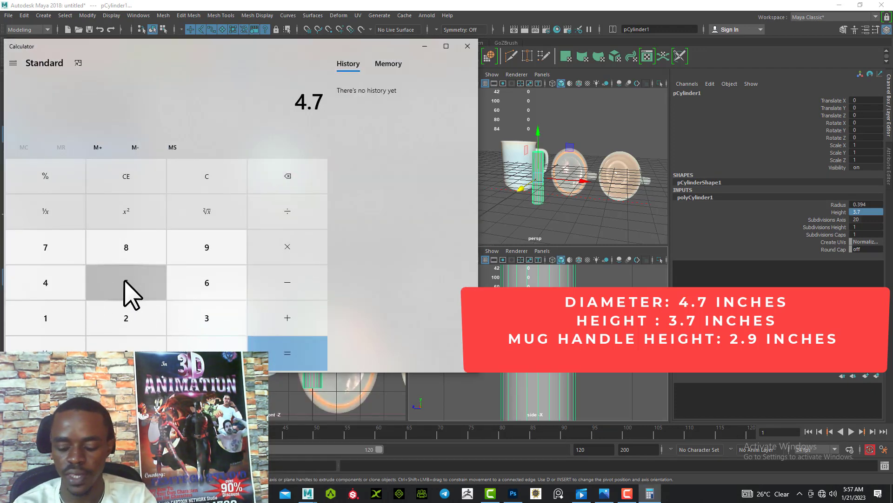
type(" ÷ 2")
key("Return")
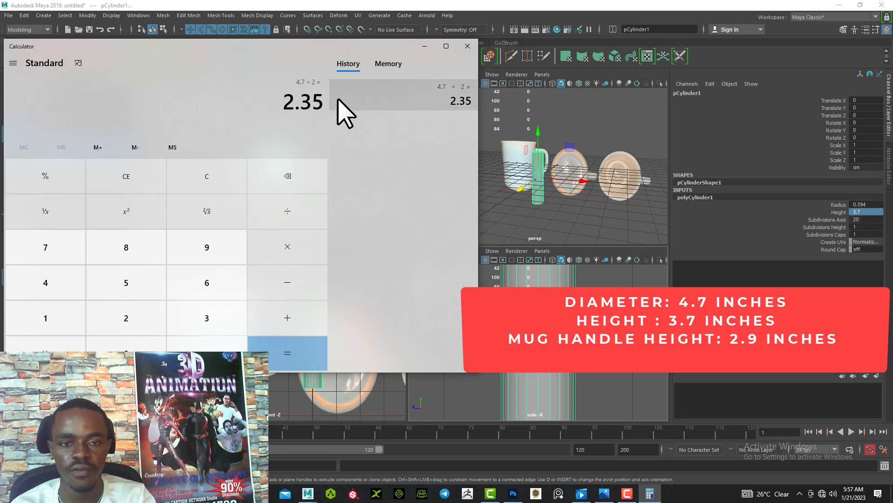
Return from Calculator to Maya and set the cylinder's radius to 2.35 inches
left_click(424, 46)
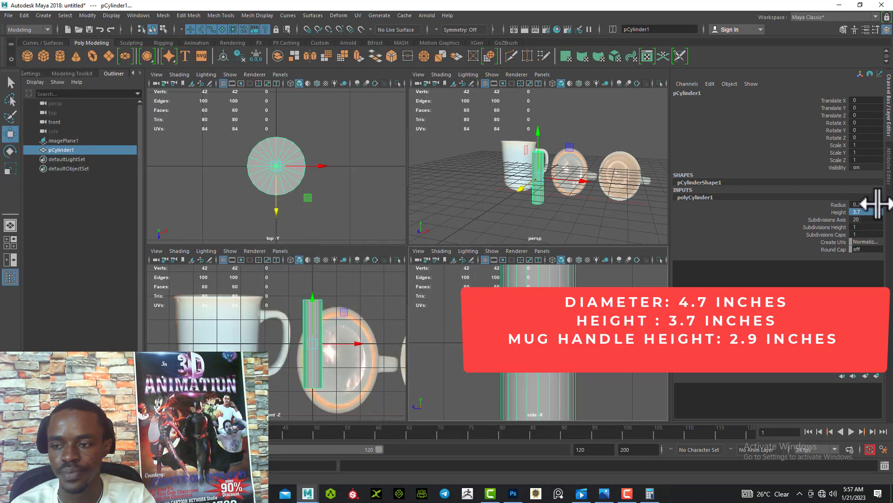
mouse_move(876, 204)
left_mouse_down()
mouse_move(866, 204)
mouse_move(875, 205)
left_mouse_up()
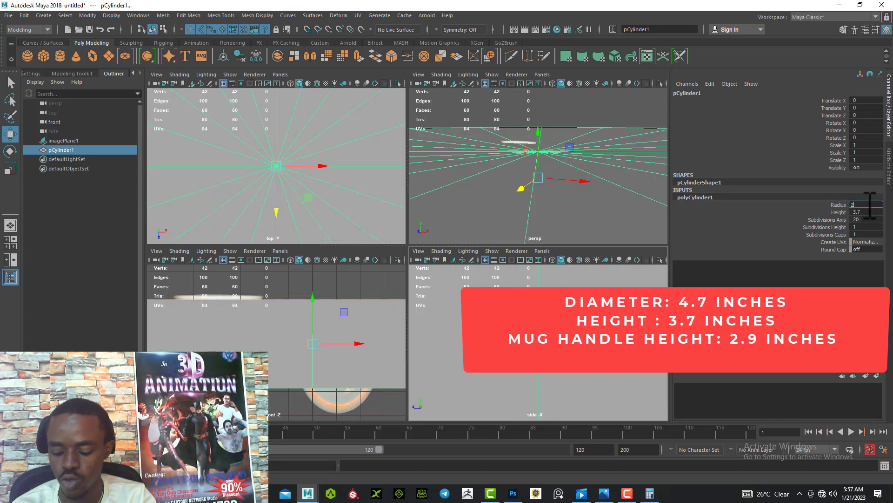
key("Return")
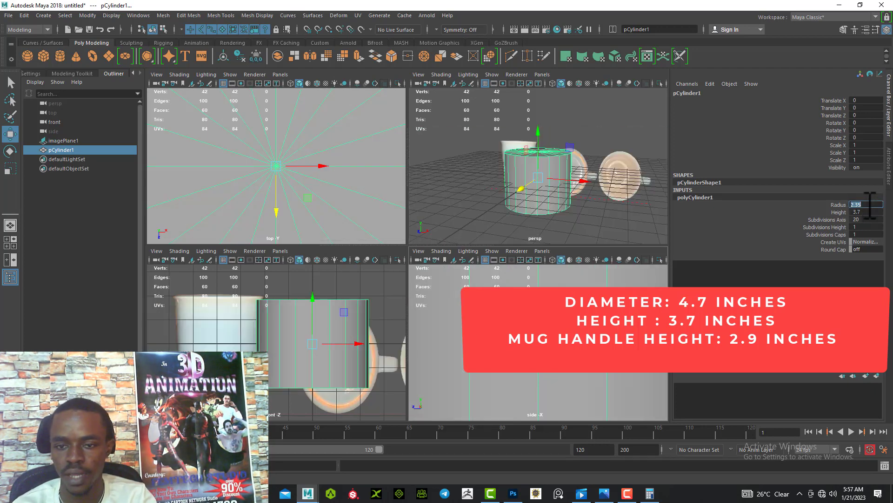
Examine the resized cylinder against the mug reference from several angles in the perspective view
scroll(553, 184, "down", 5)
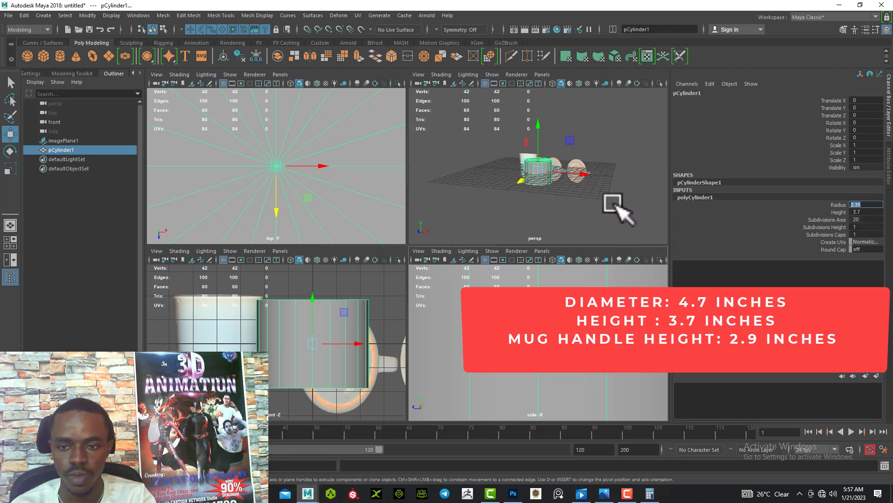
scroll(601, 204, "up", 6)
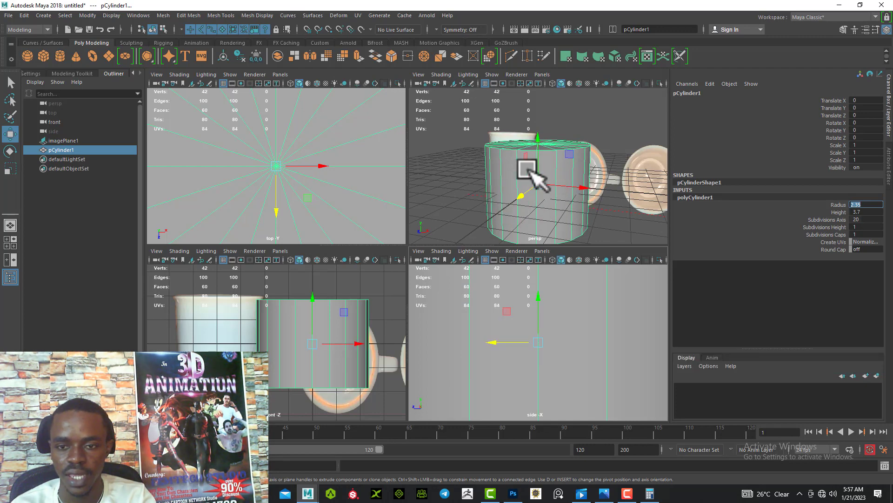
scroll(531, 172, "down", 5)
scroll(558, 175, "up", 5)
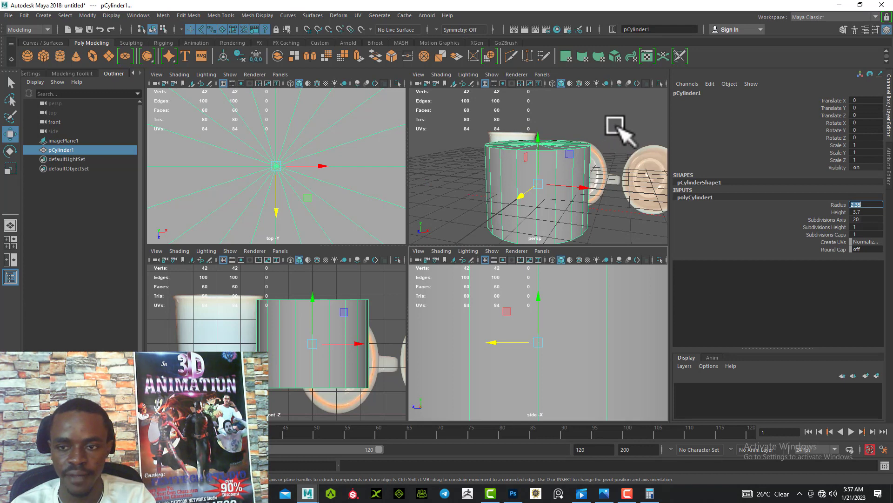
right_click_drag(621, 126, 620, 126, "alt")
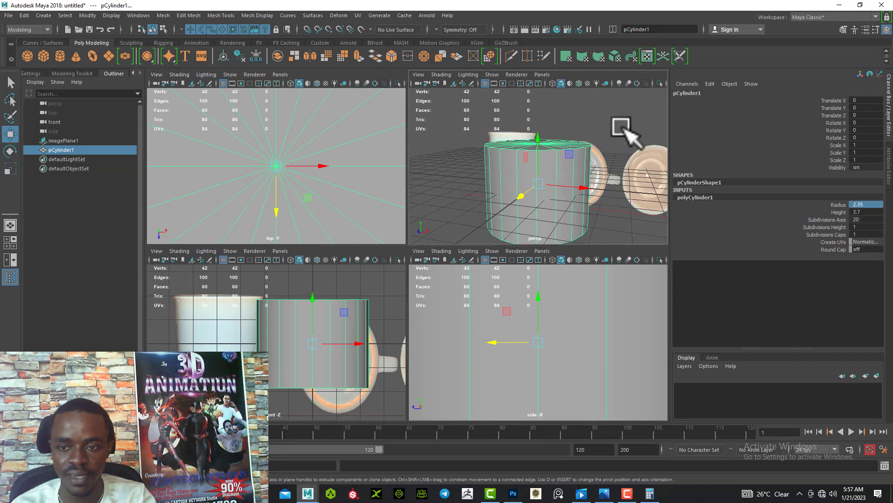
left_click_drag(620, 126, 620, 126, "alt")
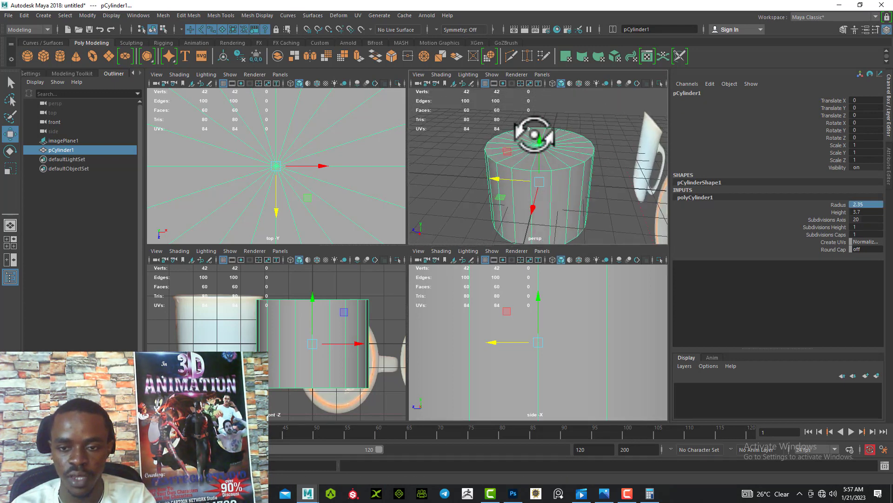
left_click_drag(613, 129, 555, 129, "alt")
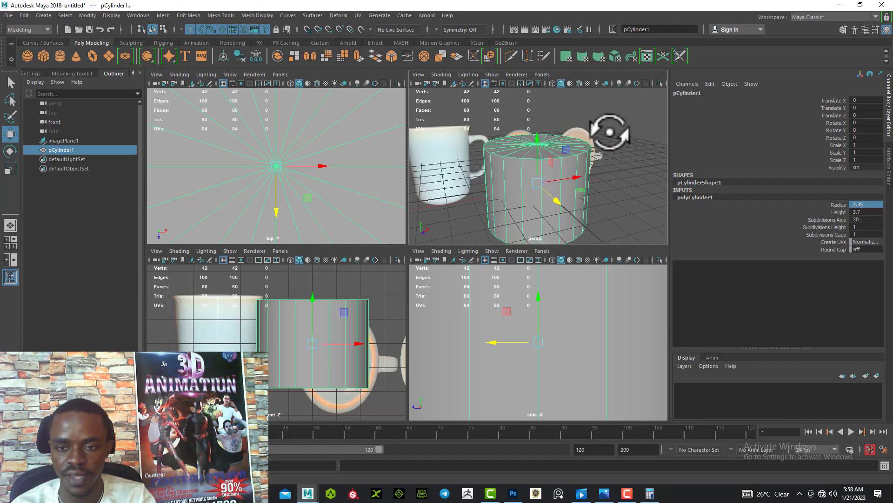
left_click_drag(609, 131, 640, 154, "alt")
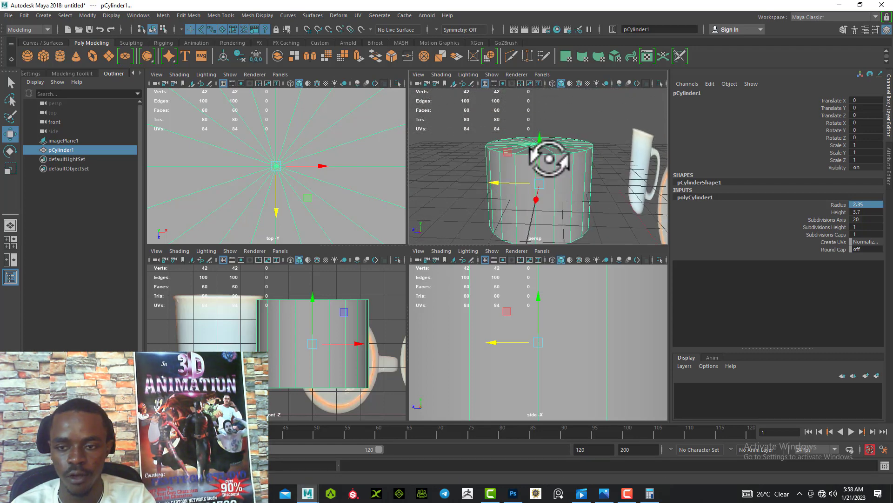
left_click_drag(599, 166, 625, 149, "alt")
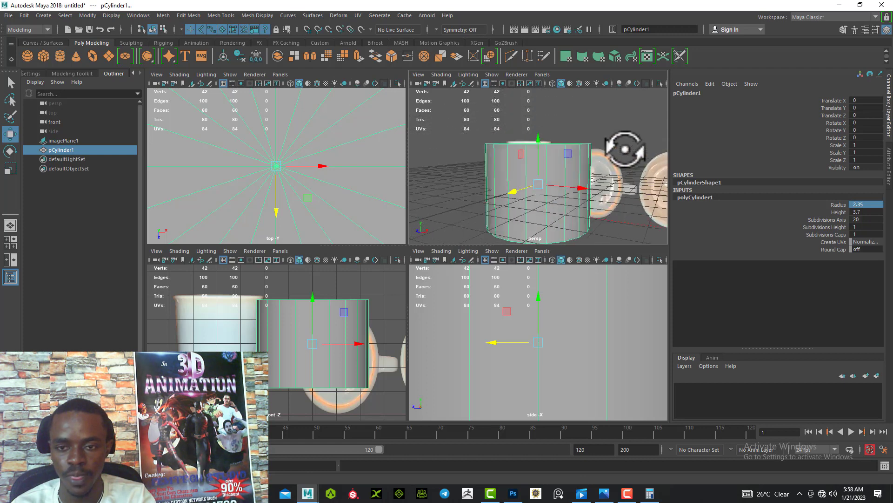
left_click_drag(561, 147, 619, 170, "alt")
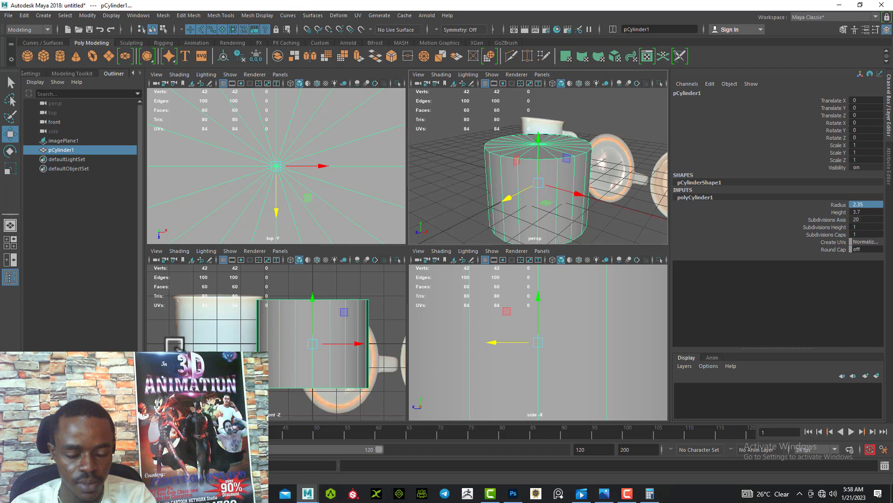
Hide the cylinder and enlarge the front view, with the image plane selected, to frame the mug reference alone
scroll(182, 344, "up", 2)
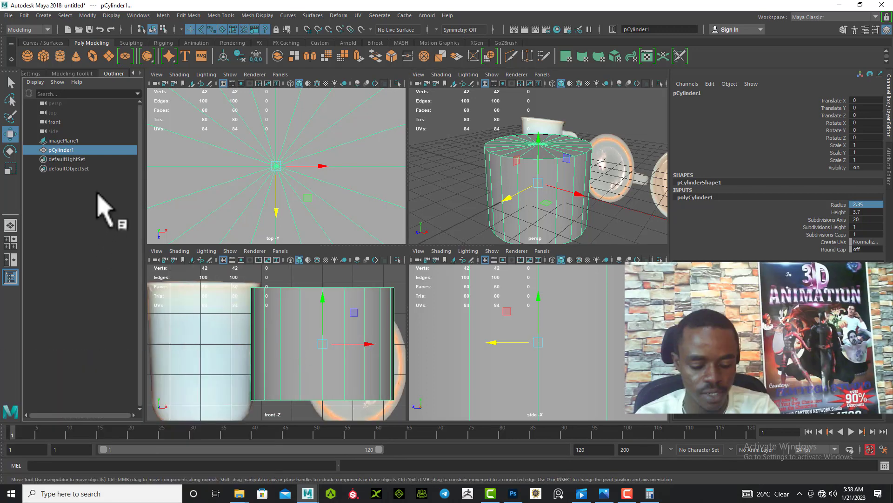
key("ctrl+h")
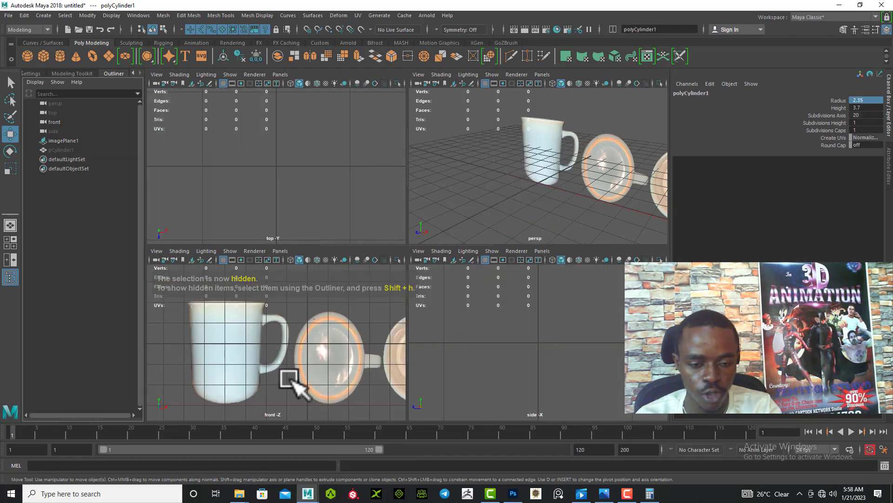
left_click(202, 414)
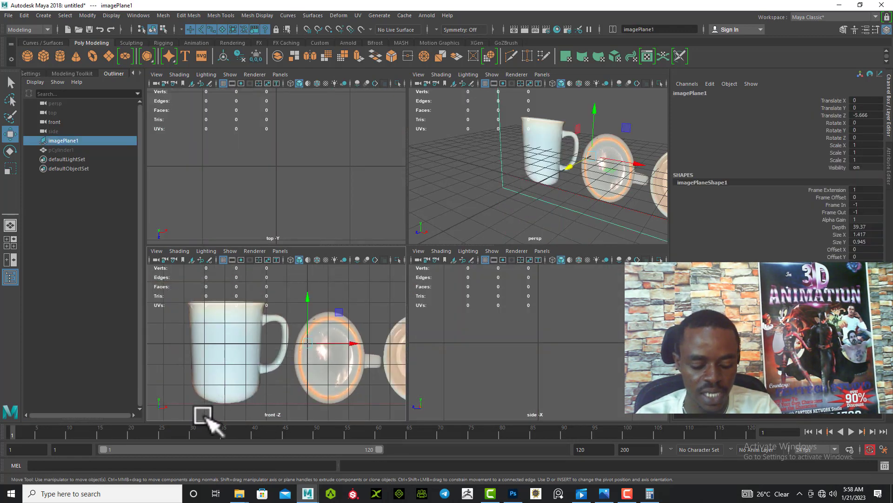
key("space")
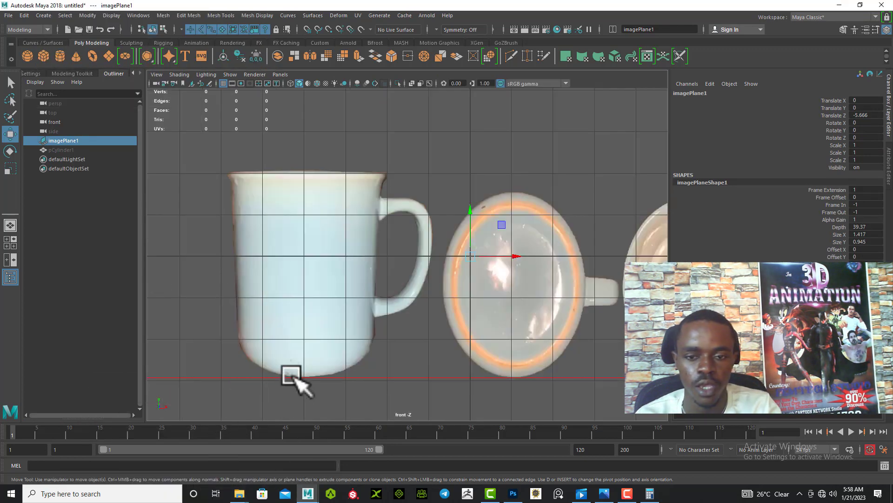
scroll(454, 199, "down", 3)
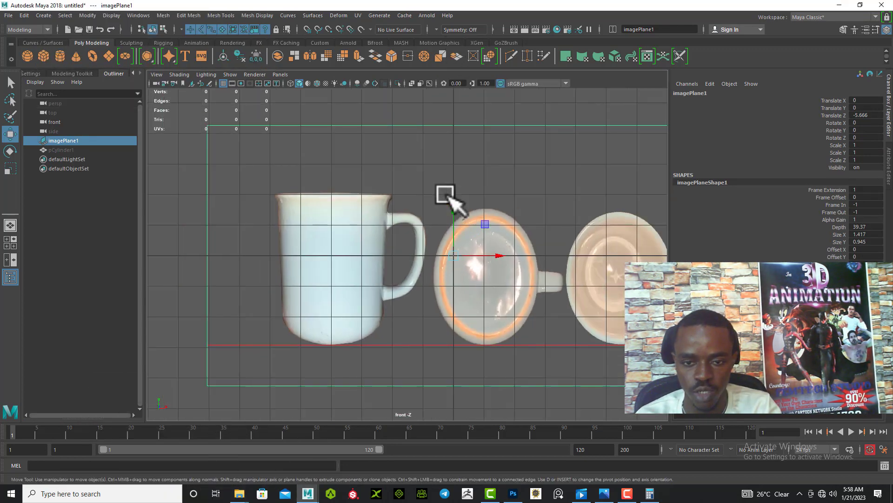
middle_click_drag(447, 197, 387, 217, "alt")
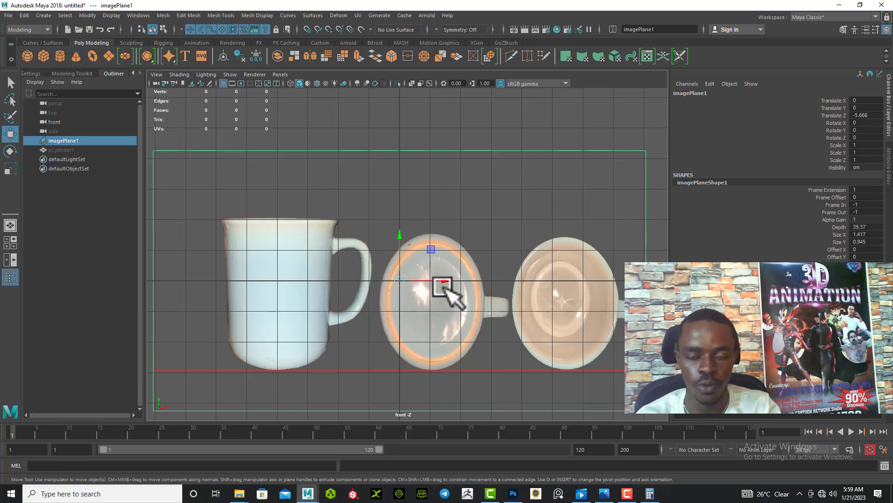
Reveal the hidden pCylinder1 in the front view and hide it again
left_click(64, 151)
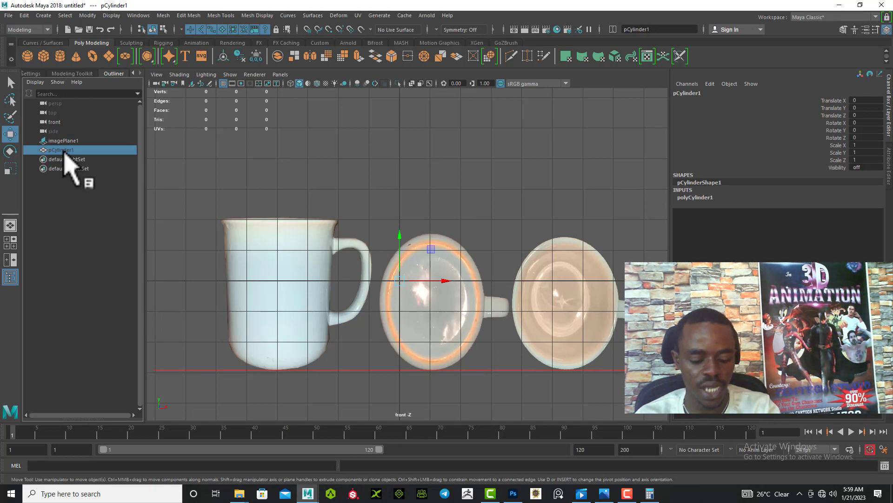
key("shift+h")
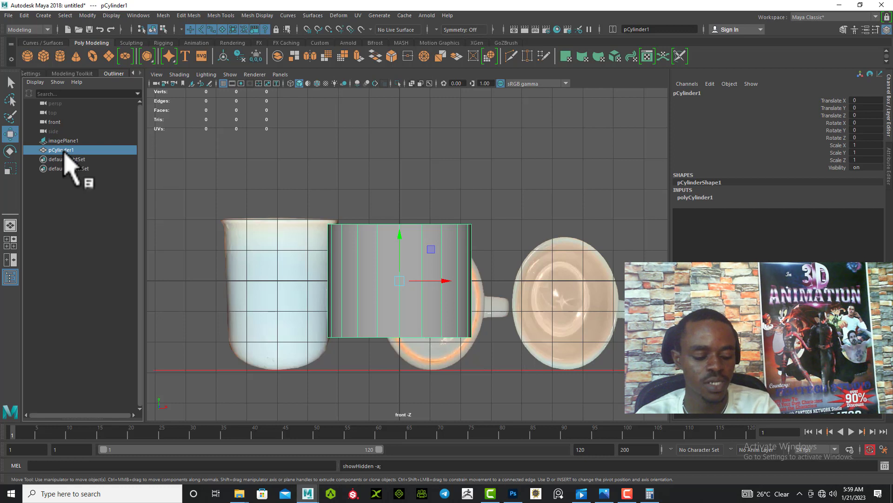
key("ctrl+h")
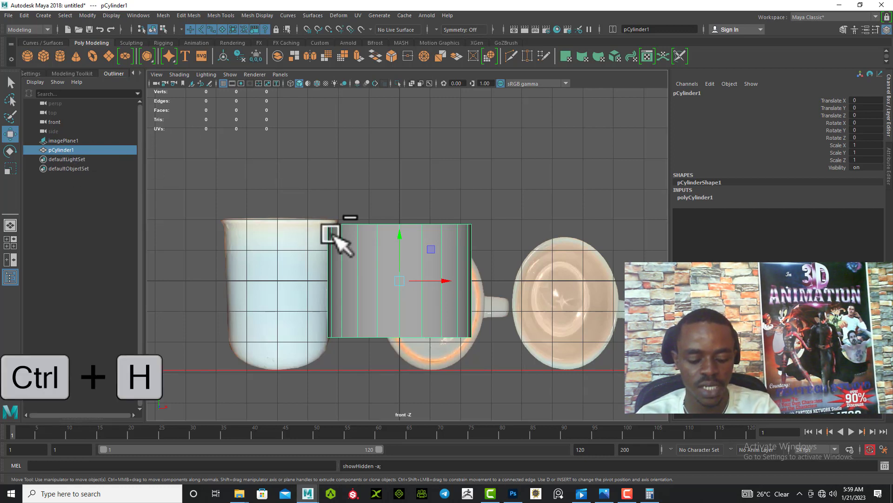
key("ctrl+h")
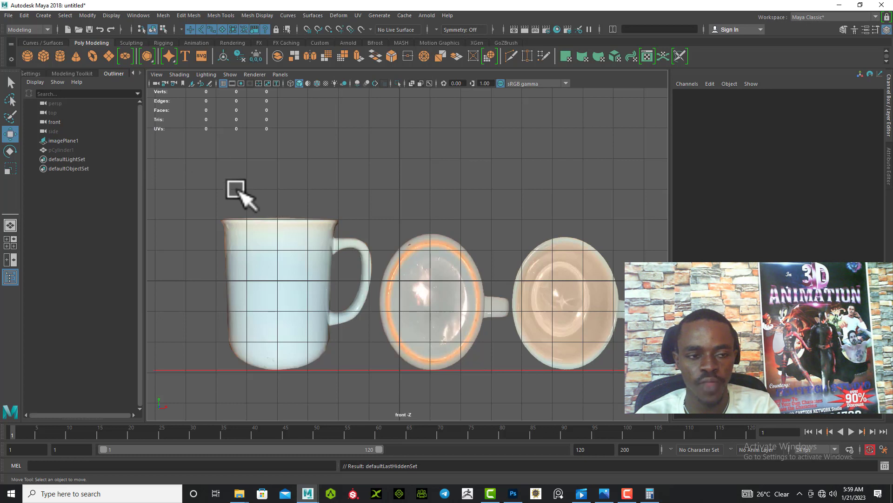
Select the hidden pCylinder1 and make it visible in front of the mug reference
key("shift+h")
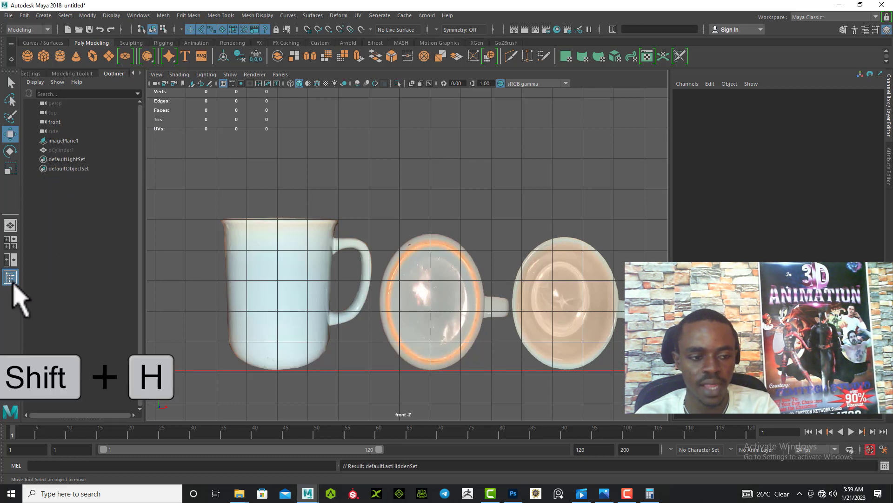
left_click(58, 149)
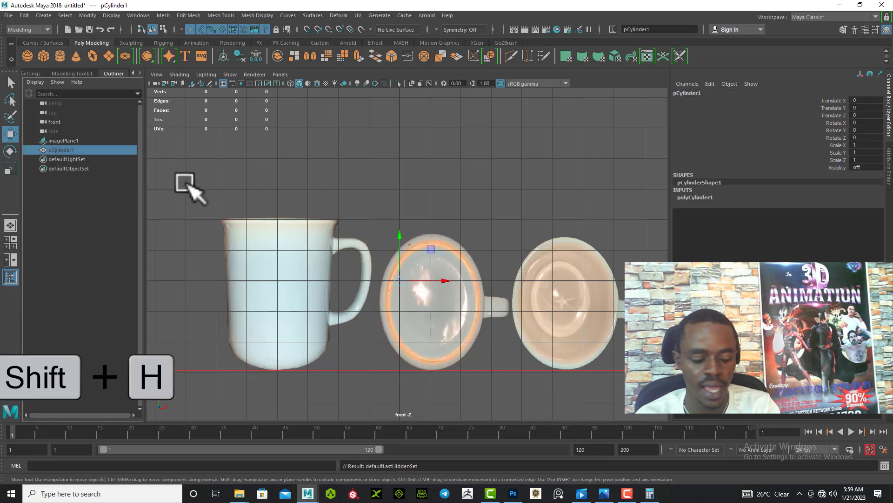
key("shift+h")
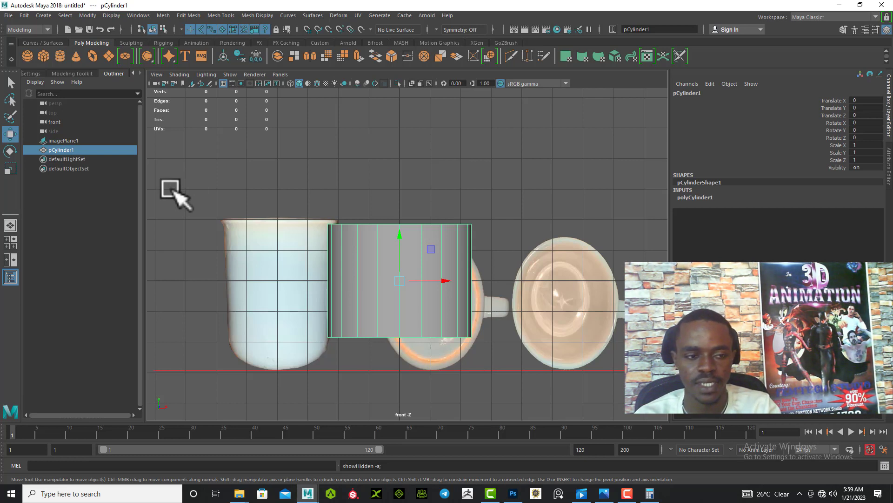
Show the perspective view on its own, reselect the cylinder and activate the Move tool
left_click(17, 228)
scroll(258, 295, "down", 5)
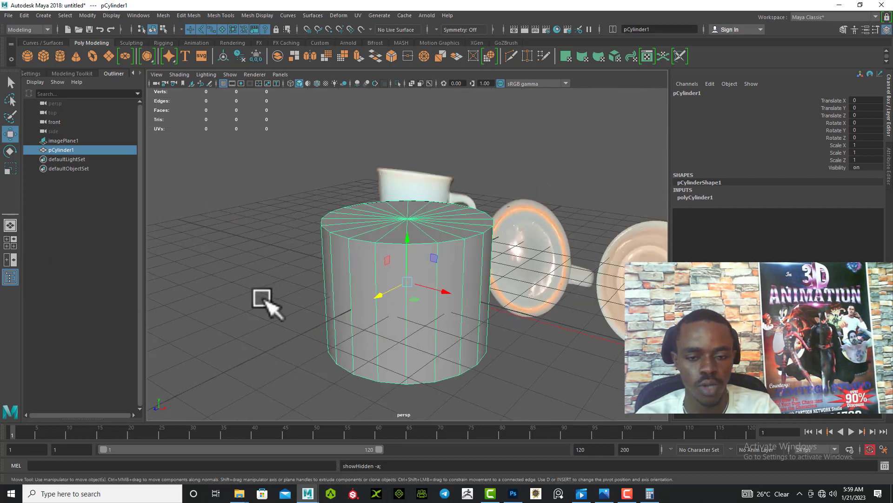
left_click_drag(315, 331, 369, 379, "alt")
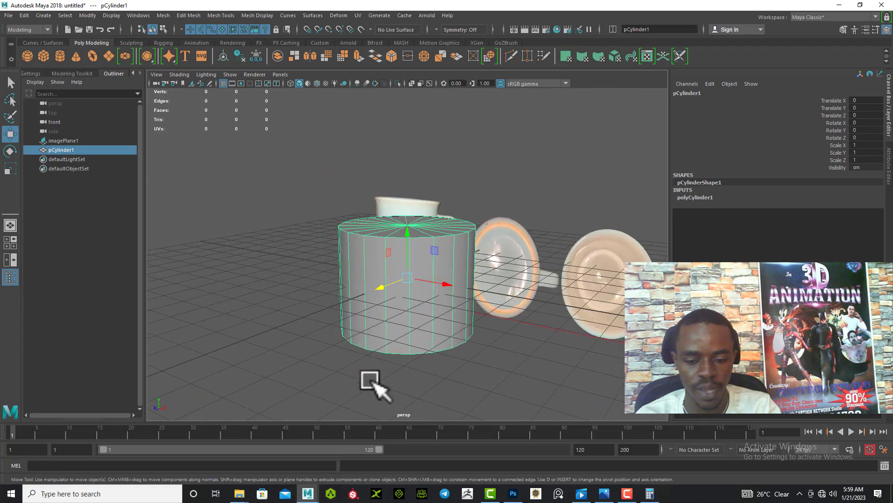
left_click_drag(300, 308, 353, 275, "alt")
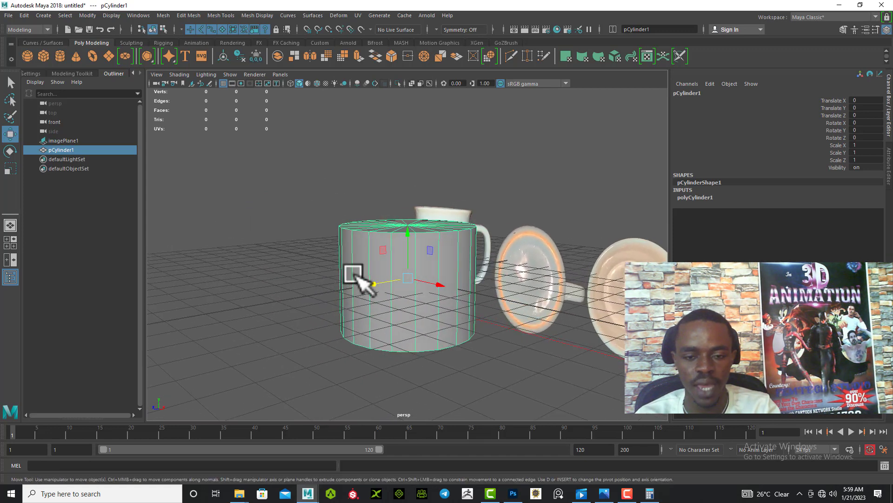
left_click(285, 200)
key("q")
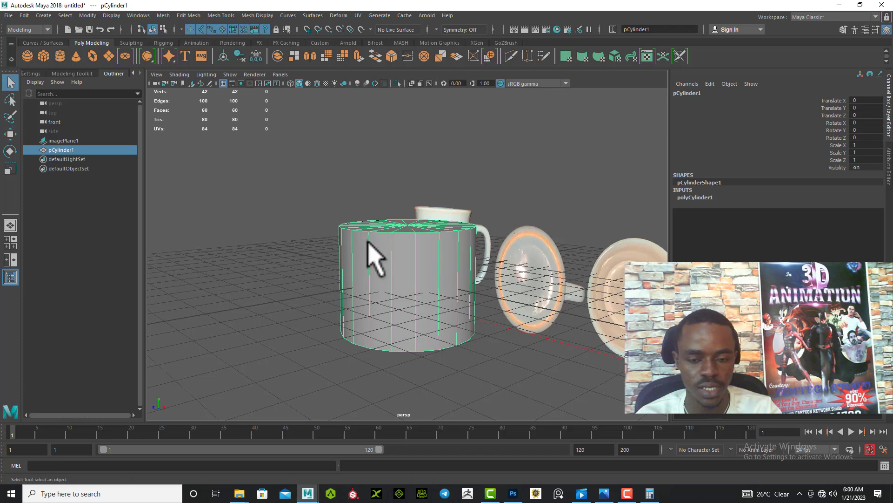
key("w")
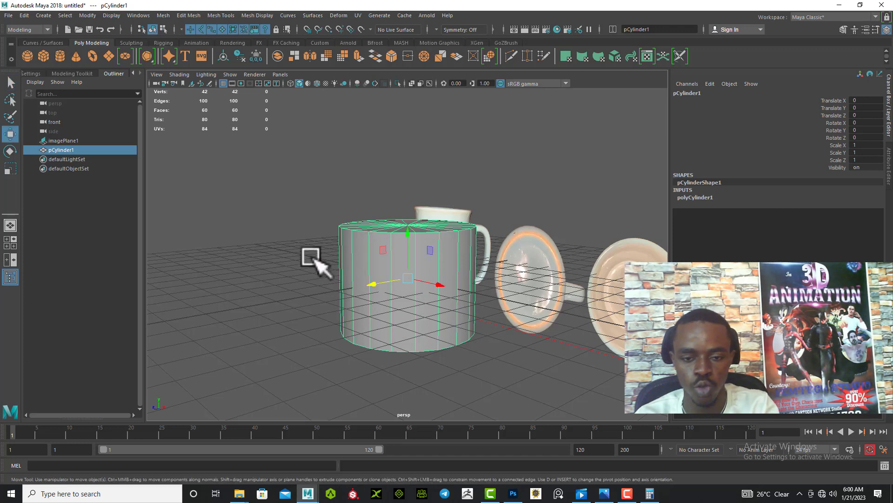
left_click_drag(313, 256, 305, 297, "alt")
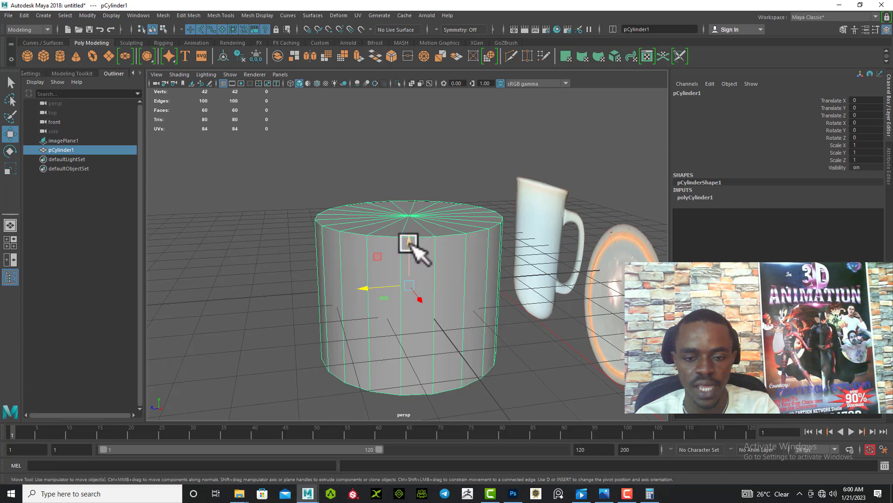
Try moving the cylinder about 1.4 inches in Y, 3.3 inches in Z and 4.1 inches in X, undoing all three moves
left_click_drag(410, 245, 410, 194)
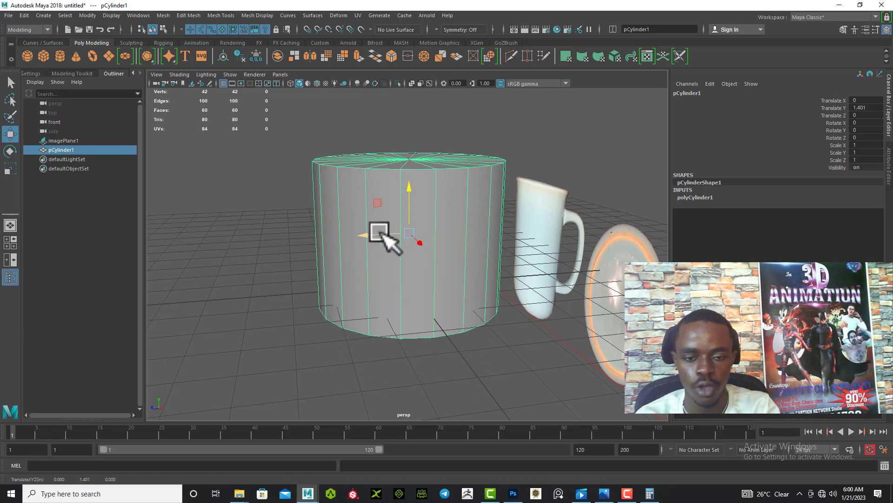
left_click_drag(375, 233, 242, 232)
left_click_drag(281, 255, 282, 324)
key("ctrl+z")
key("ctrl+z")
key("ctrl+z")
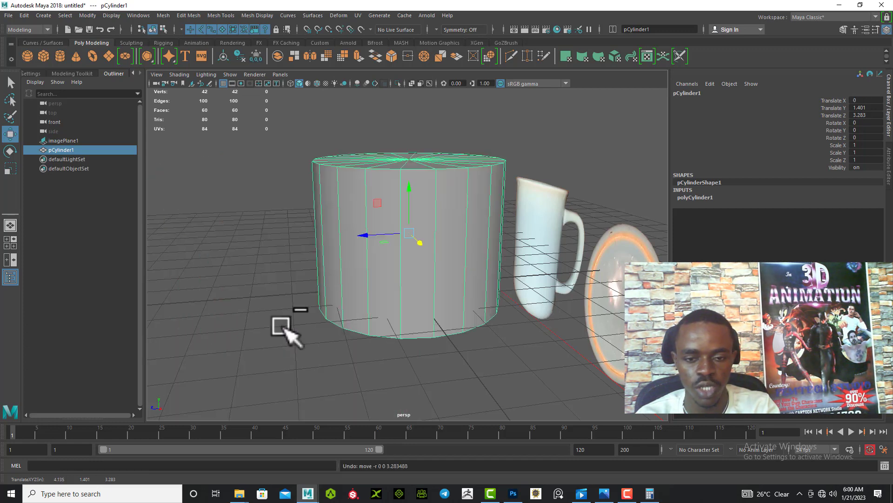
Restore the four-view layout with the cylinder still selected
left_click_drag(256, 307, 298, 300, "alt")
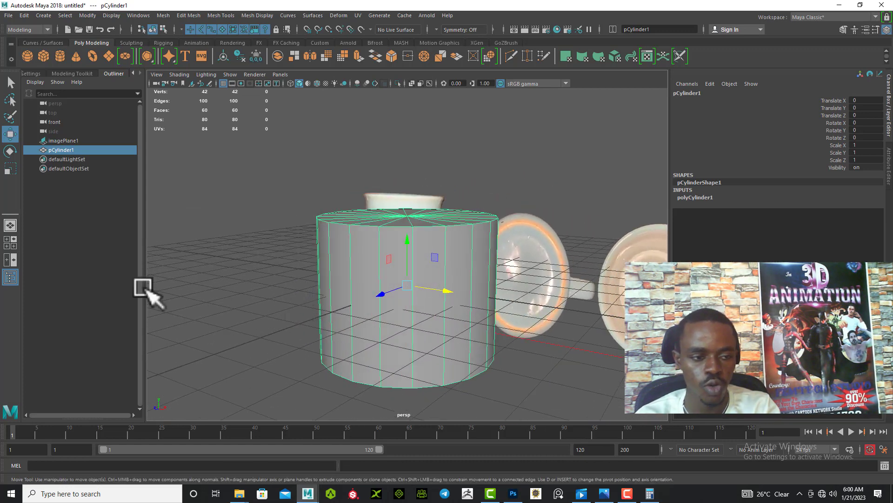
left_click(13, 245)
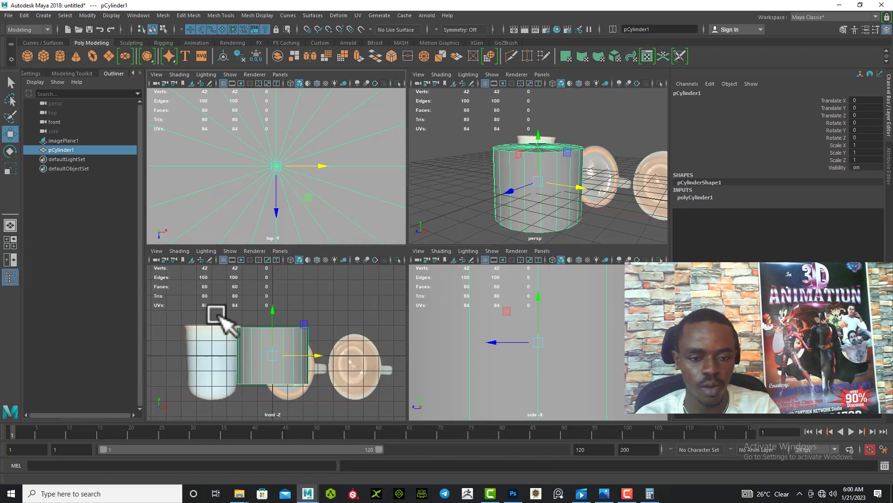
Examine the cylinder against the mug reference in the front and perspective views
scroll(223, 342, "down", 2)
mouse_move(217, 352)
middle_mouse_down("alt")
mouse_move(238, 306)
mouse_move(204, 351)
middle_mouse_up("alt")
scroll(222, 334, "up", 3)
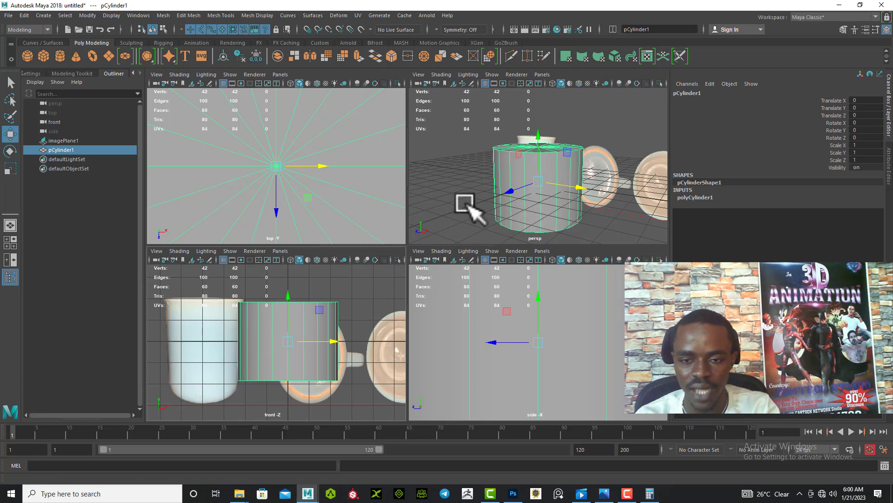
mouse_move(472, 217)
left_mouse_down("alt")
mouse_move(463, 213)
mouse_move(473, 215)
left_mouse_up("alt")
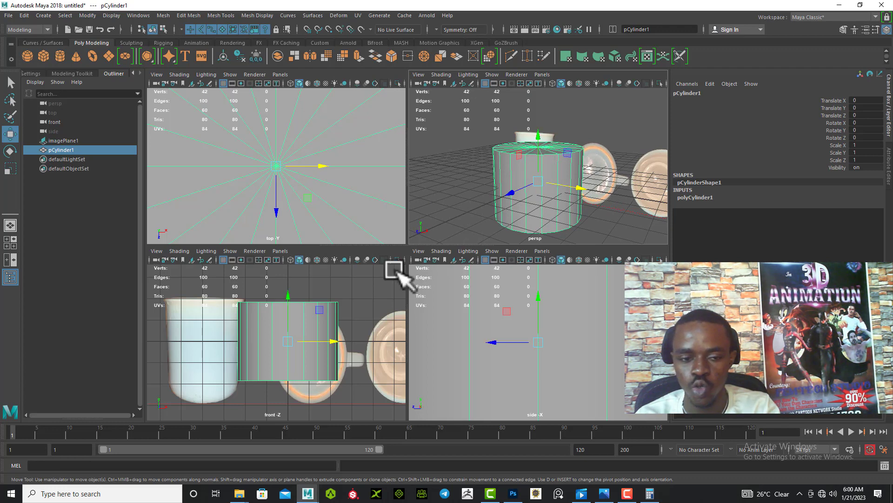
scroll(474, 202, "down", 5)
left_click_drag(480, 207, 529, 167, "alt")
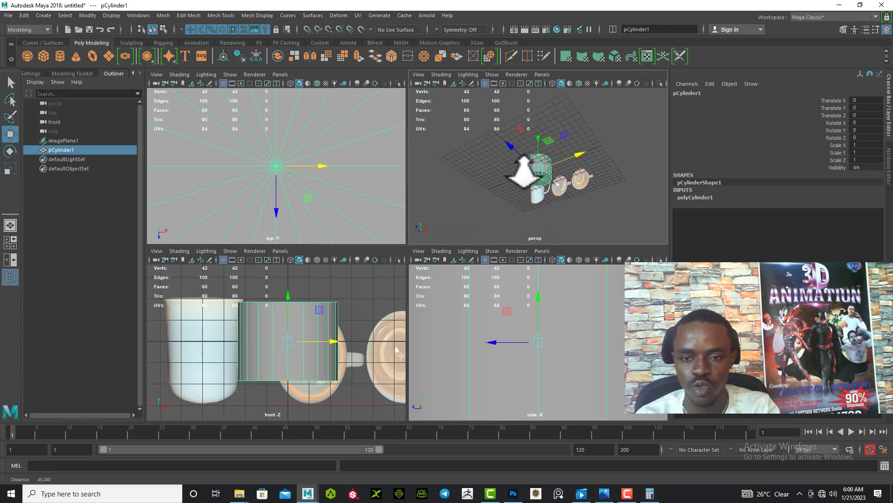
scroll(518, 184, "up", 10)
left_click_drag(493, 210, 488, 168, "alt")
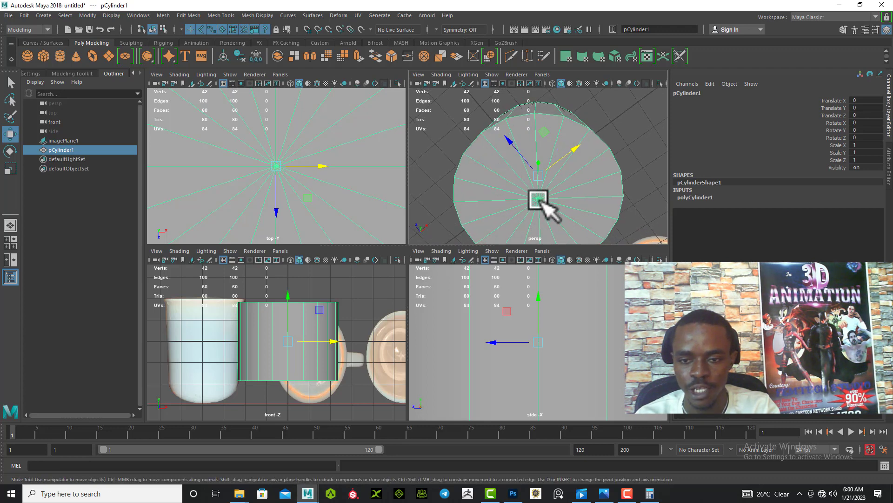
left_click_drag(534, 175, 495, 195, "alt")
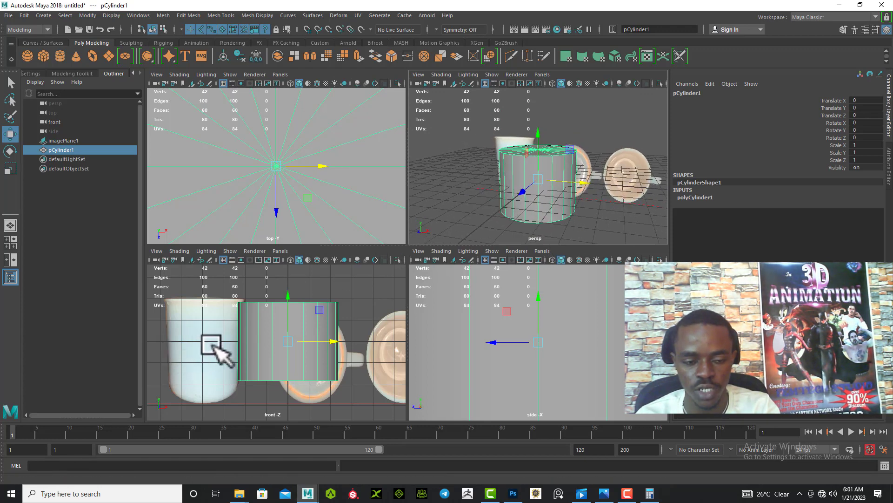
left_click_drag(498, 179, 466, 184, "alt")
right_click_drag(464, 163, 463, 191, "alt")
middle_click_drag(463, 192, 467, 173, "alt")
Enter pivot editing and snap the cylinder's pivot to the centre vertex of its bottom cap with point snapping
key("d")
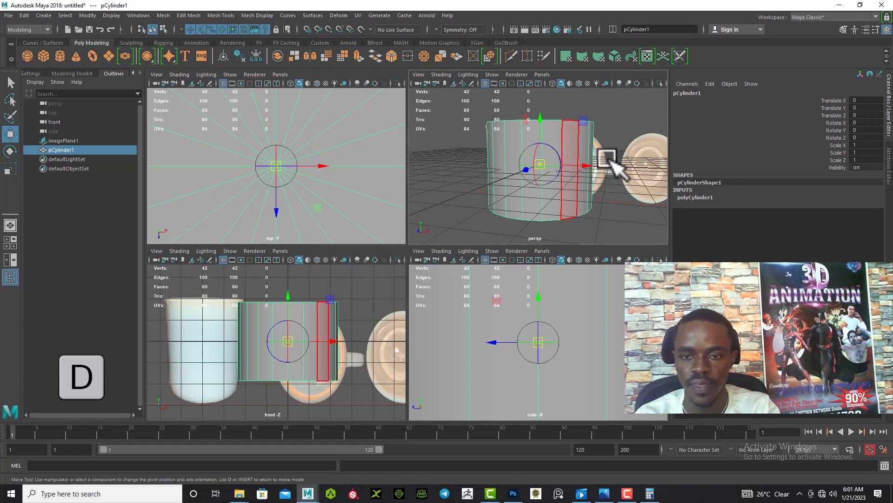
left_click_drag(456, 221, 445, 215, "alt")
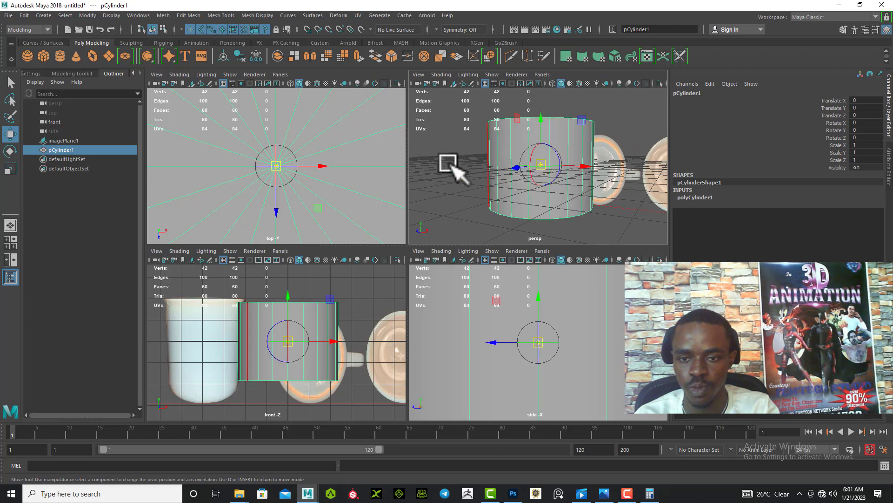
left_click_drag(454, 168, 408, 159, "alt")
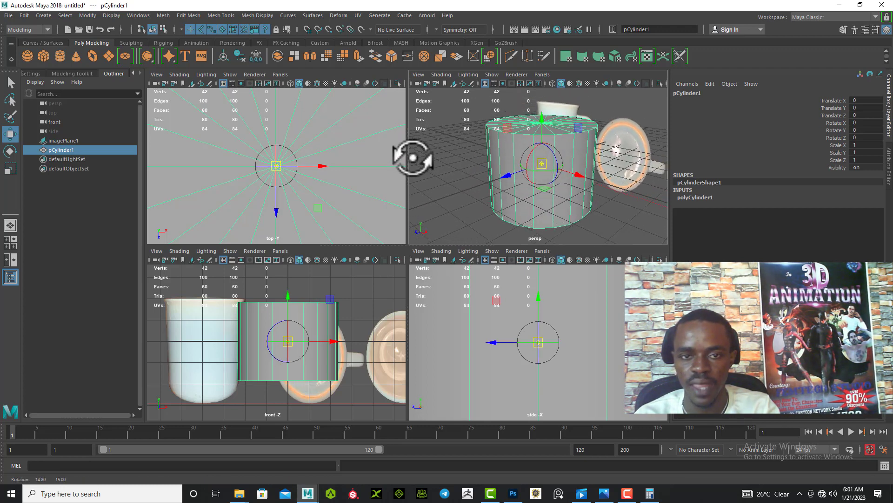
left_click_drag(461, 185, 450, 161, "alt")
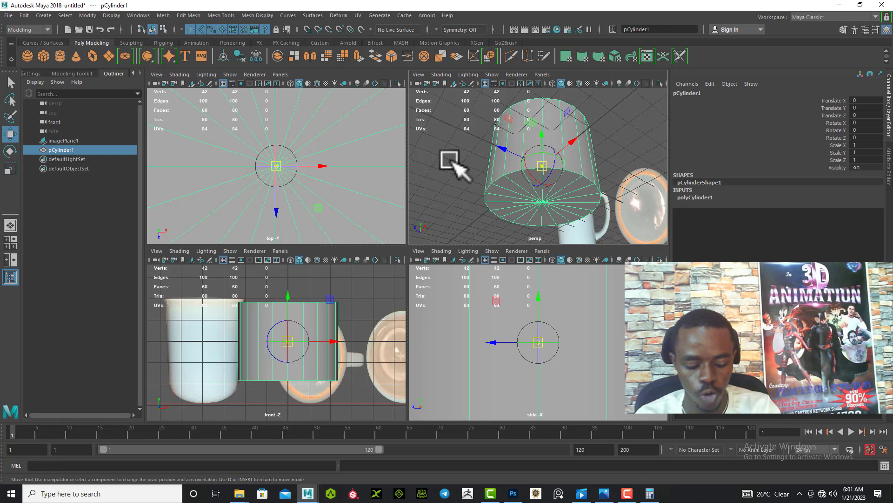
key("v")
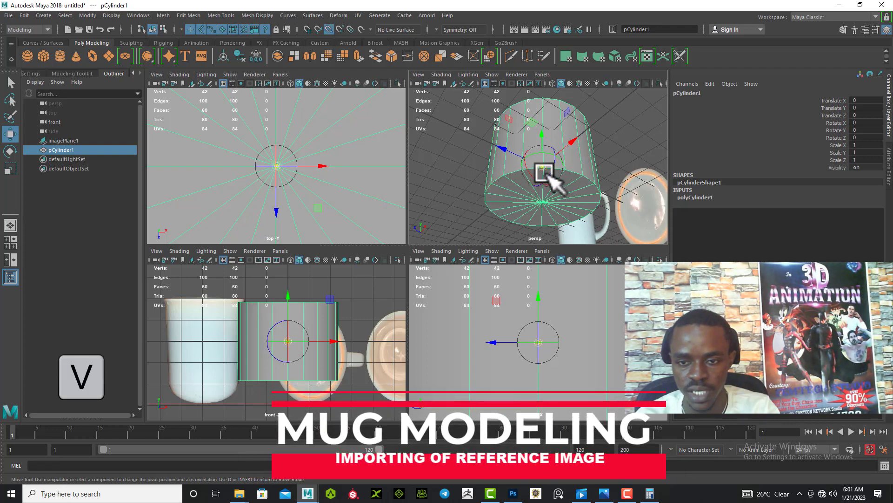
key("v")
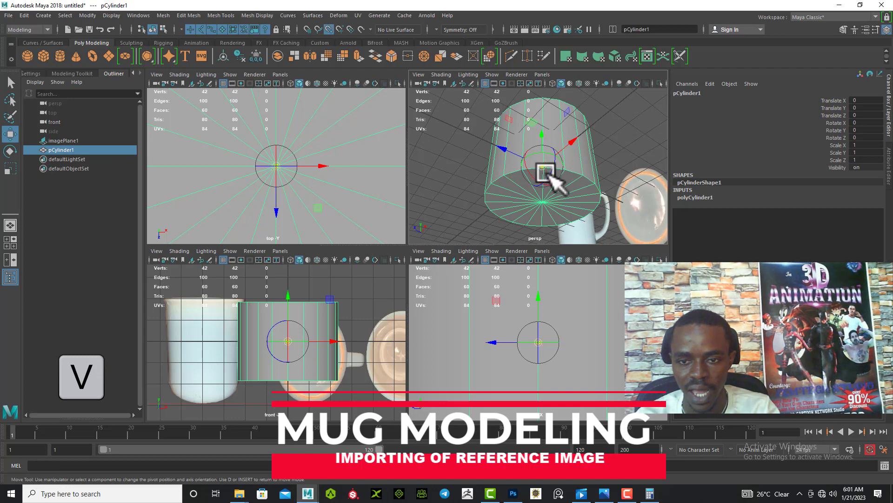
left_click(329, 30)
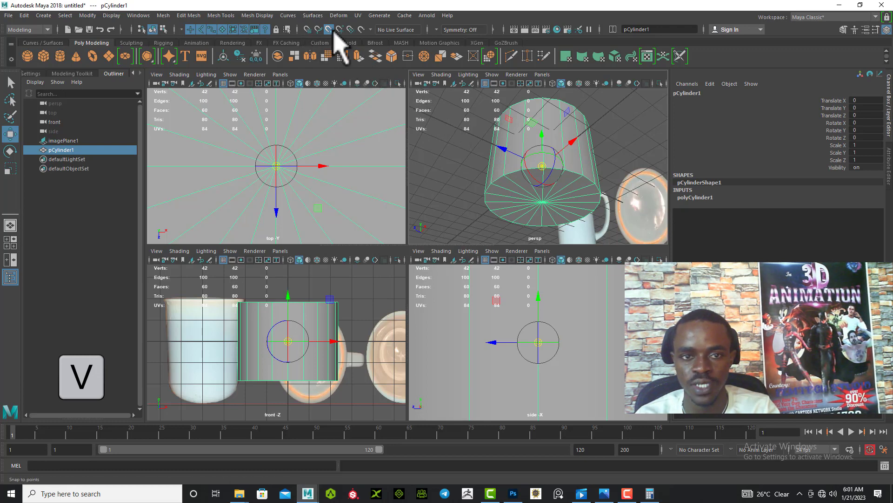
left_click(329, 29)
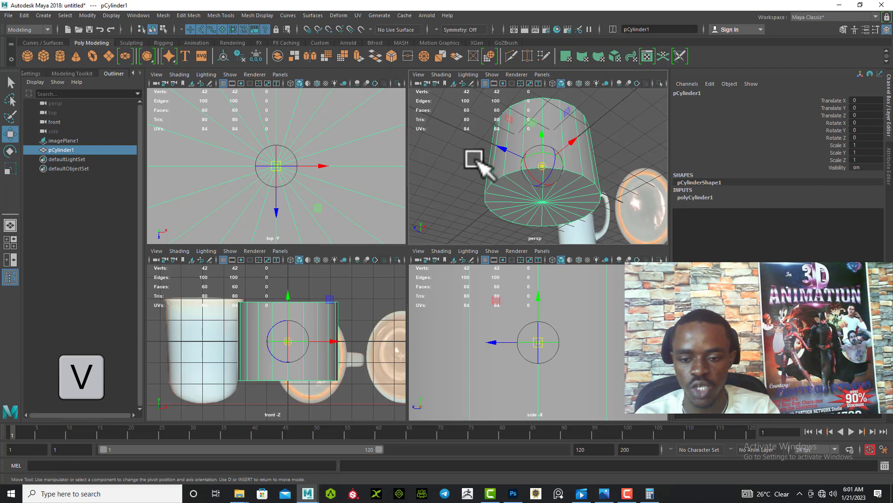
key("v")
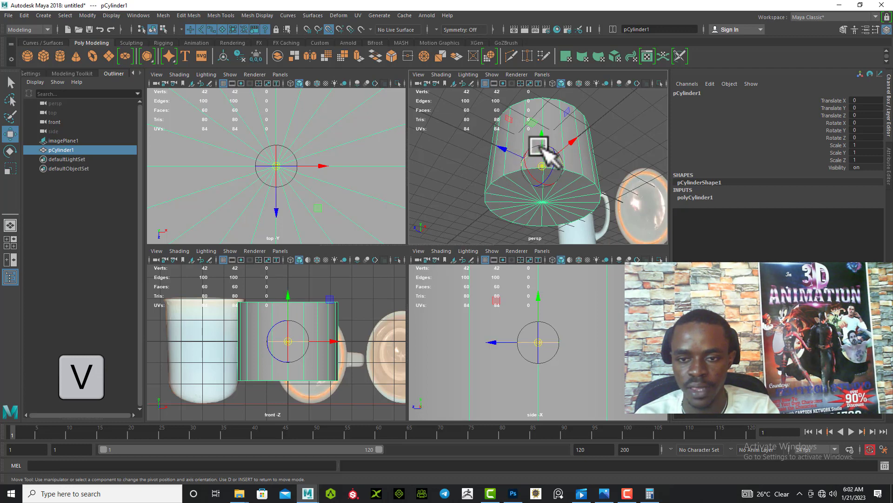
left_click(547, 207)
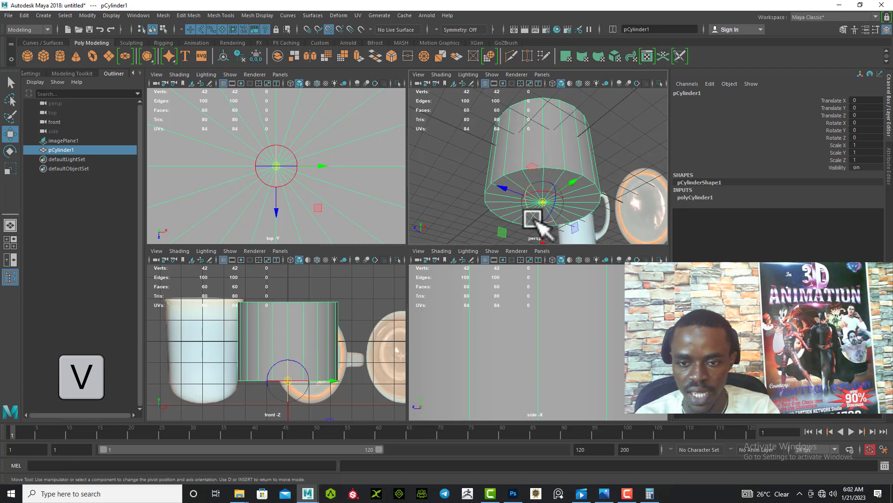
Examine the pivot on the underside of the cylinder from several angles in the perspective view
scroll(548, 207, "down", 5)
left_click_drag(515, 190, 482, 150, "alt")
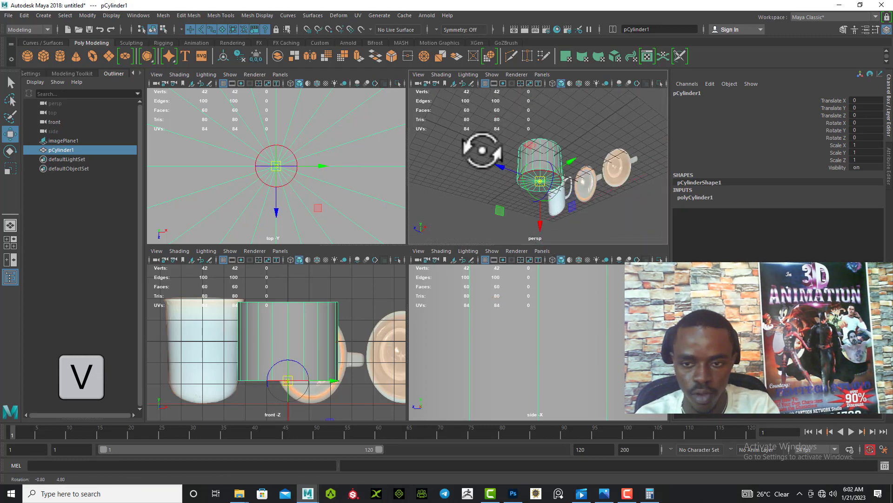
scroll(502, 199, "up", 5)
middle_click_drag(530, 124, 529, 185, "alt")
left_click_drag(529, 185, 539, 138, "alt")
scroll(540, 153, "up", 5)
middle_click_drag(547, 192, 514, 187, "alt")
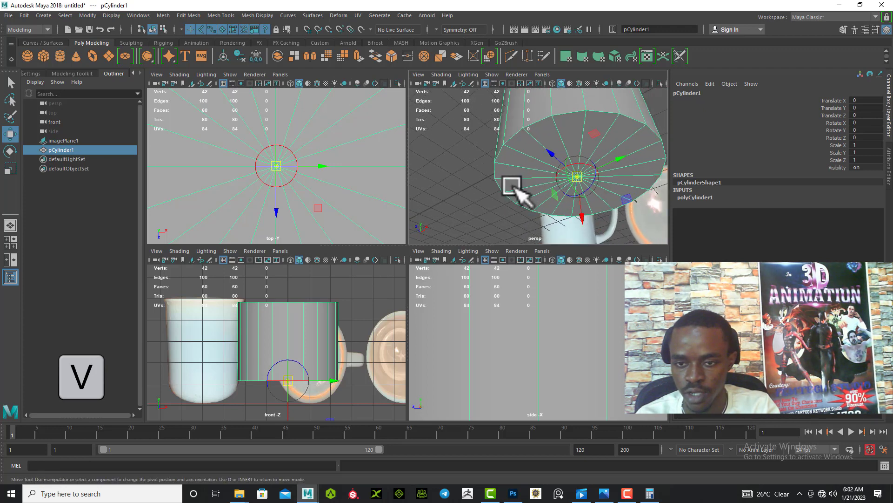
left_click_drag(515, 188, 536, 202, "alt")
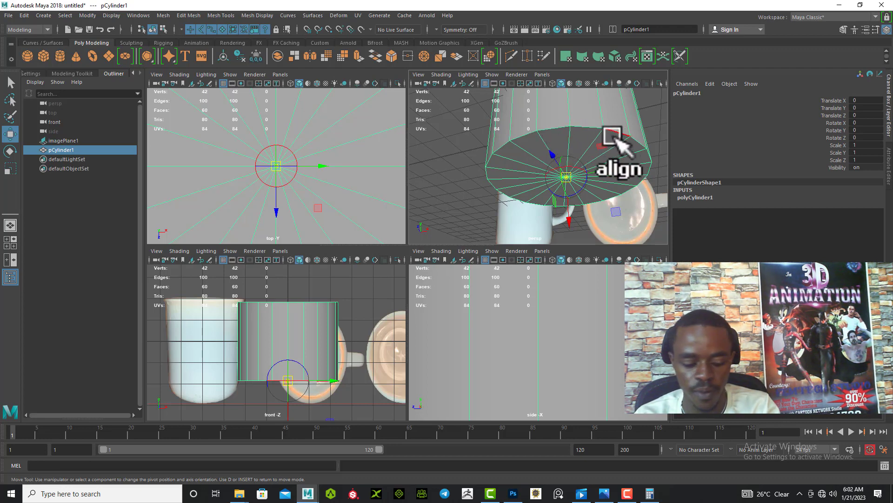
Try snapping the pivot to a vertex on the bottom rim and return it to the bottom cap's centre vertex
key("v")
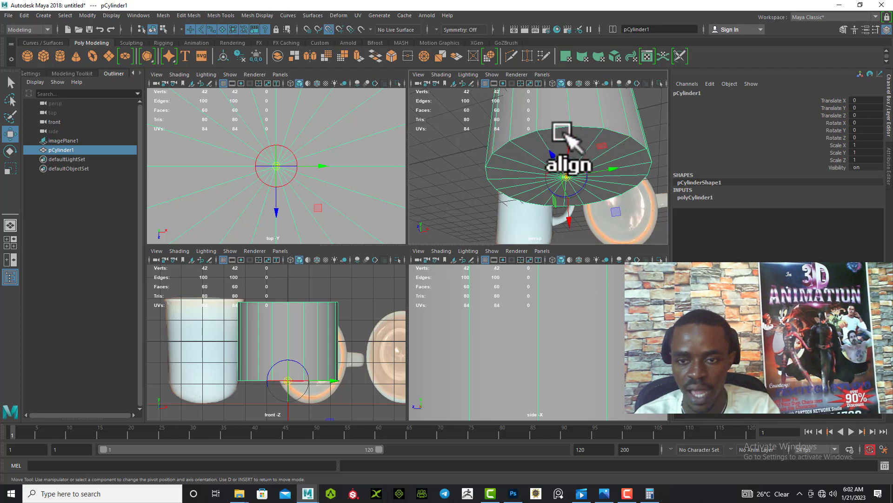
left_click(537, 131)
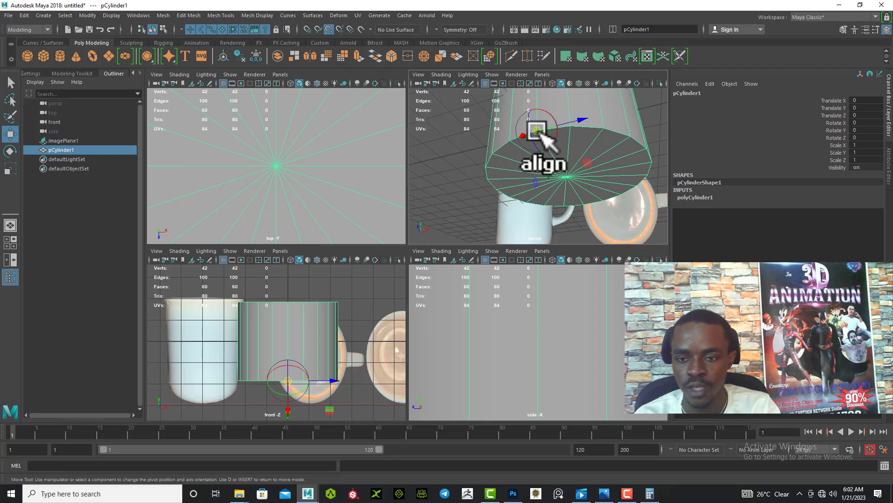
left_click(565, 177)
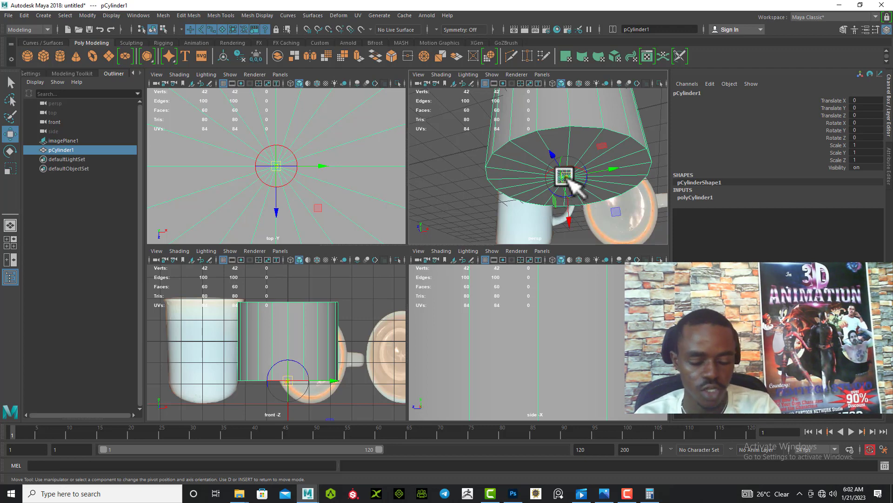
Toggle pivot editing off and on, try moving the pivot upward along the cylinder's height, and undo that move
key("d")
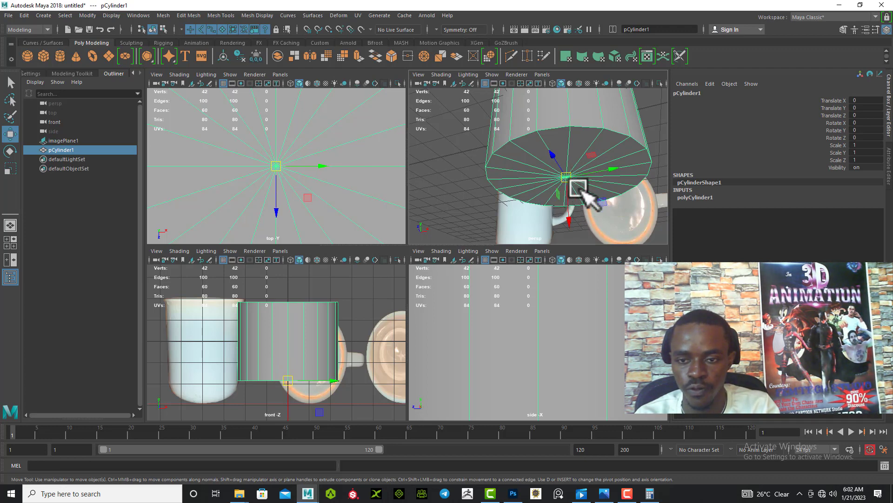
key("w")
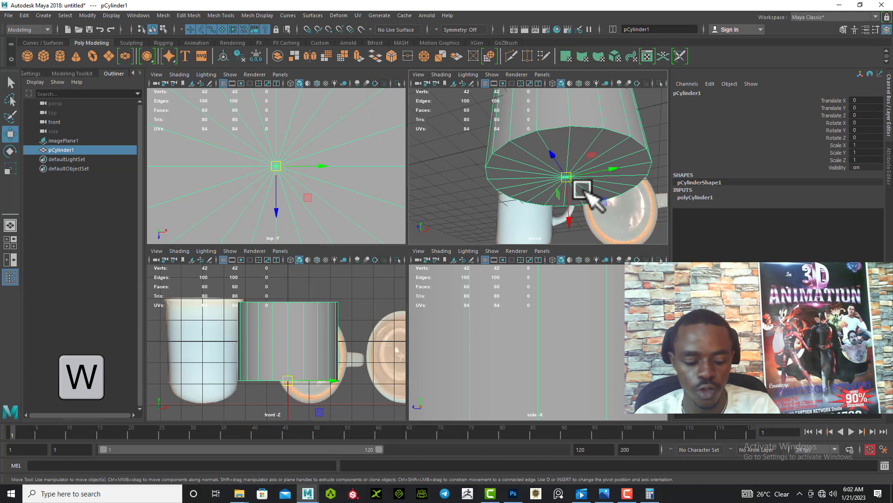
key("d")
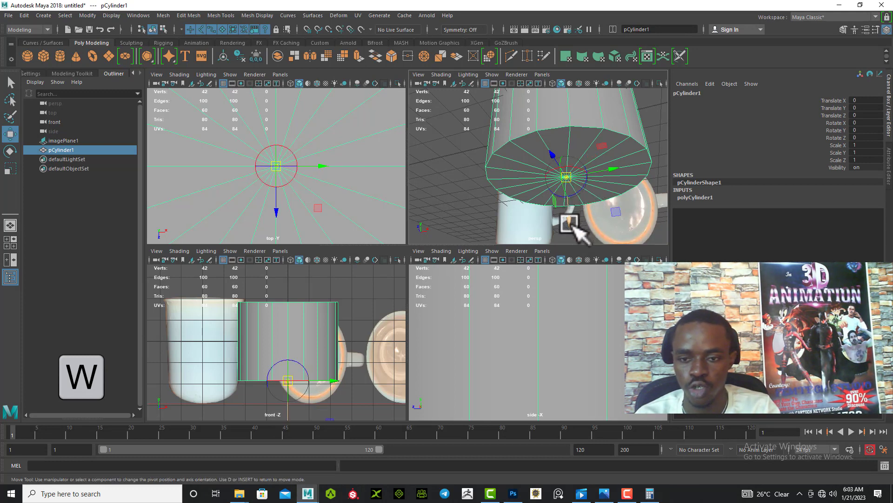
left_click_drag(573, 226, 568, 178)
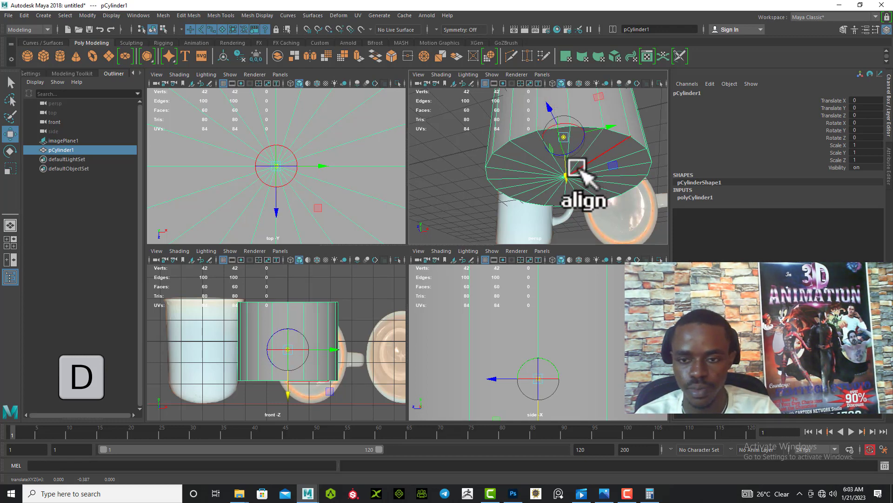
key("ctrl+z")
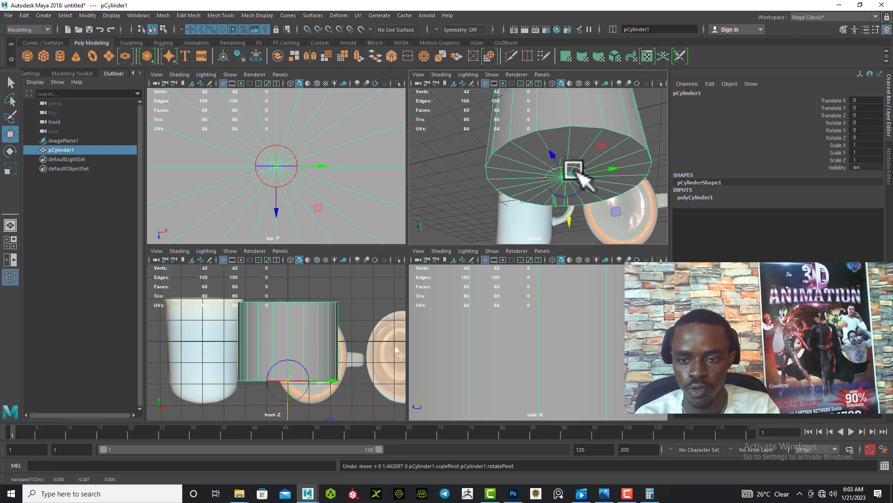
Leave pivot editing and move the cylinder up by about 0.48 in Y
key("Insert")
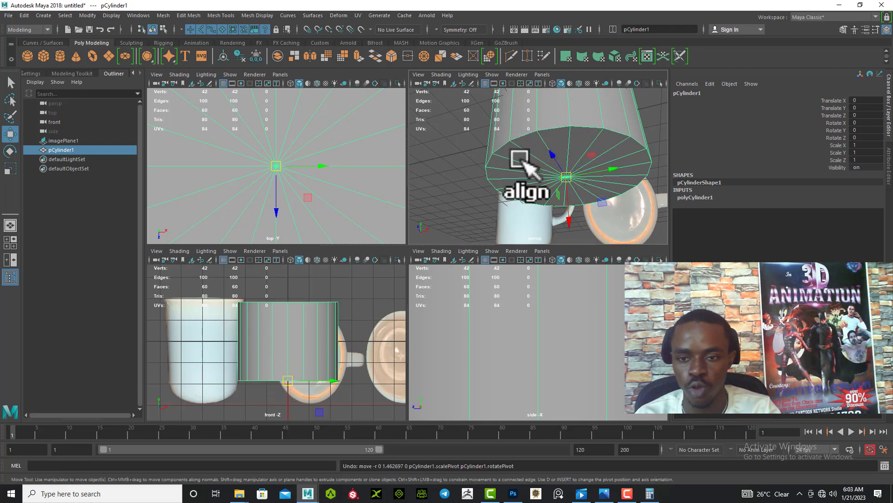
key("w")
left_click_drag(574, 215, 553, 205)
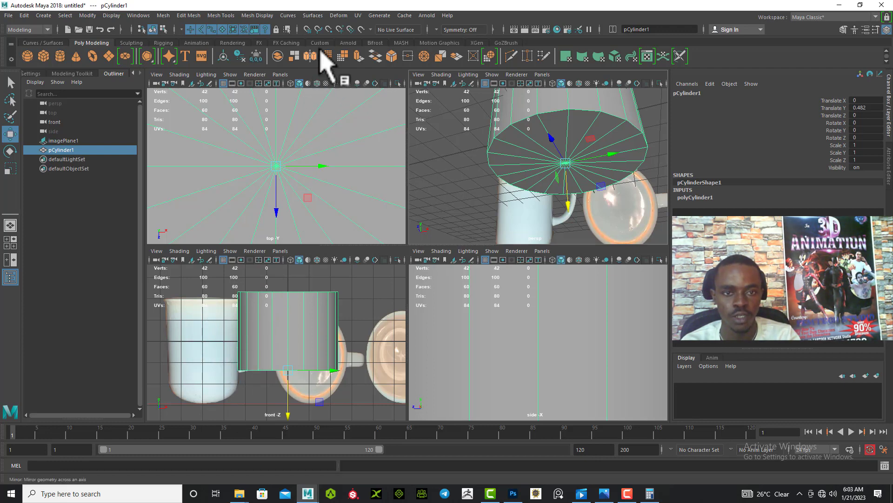
Turn on grid snapping and choose the cylinder's vertical move axis in the front view
left_click(308, 30)
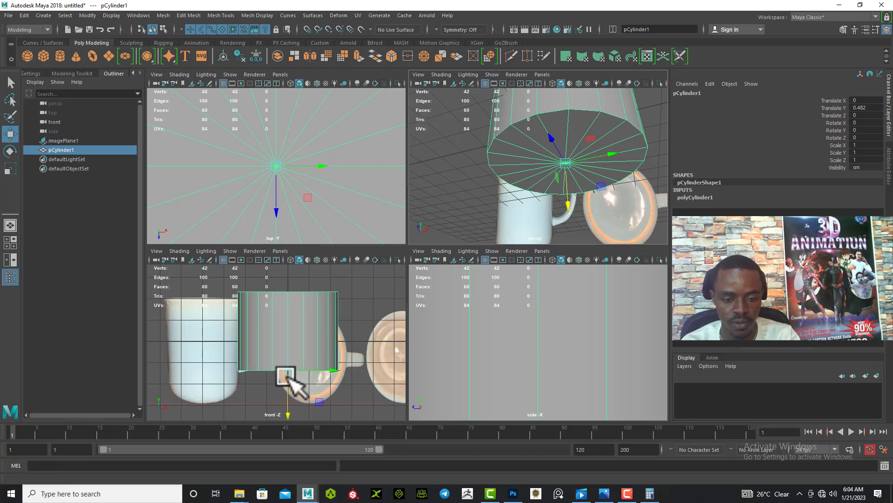
left_click(307, 29)
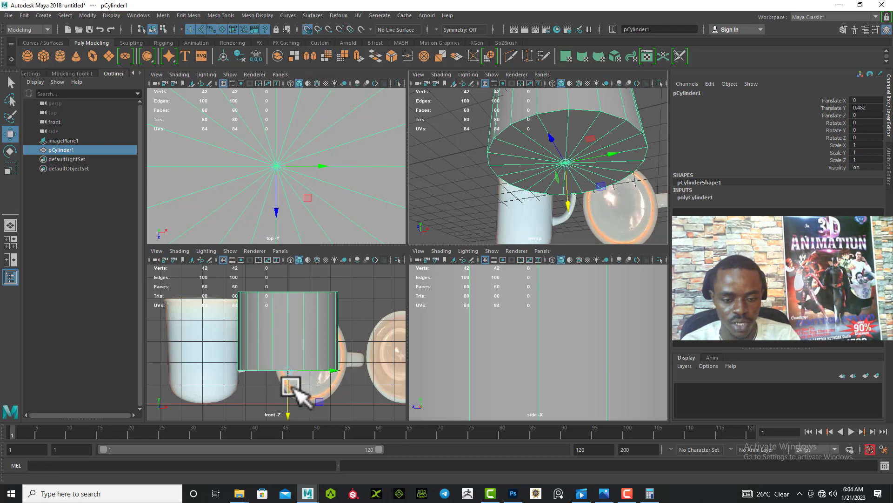
scroll(285, 392, "down", 2)
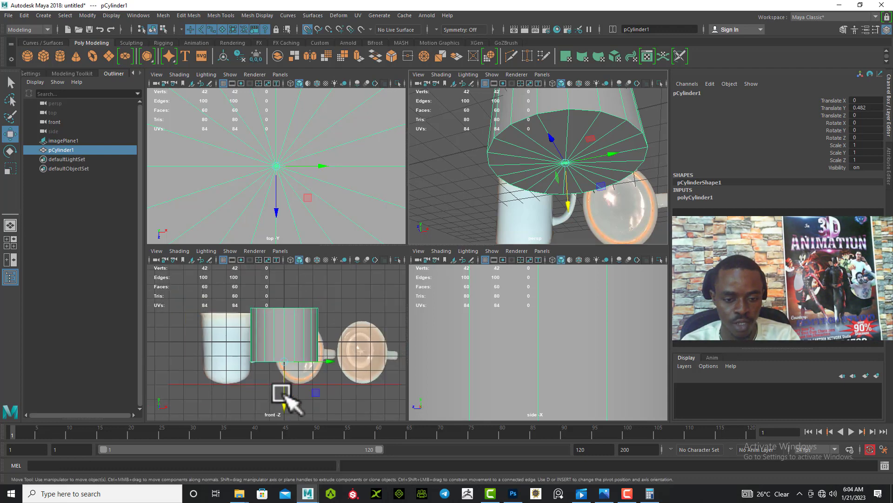
scroll(278, 393, "up", 1)
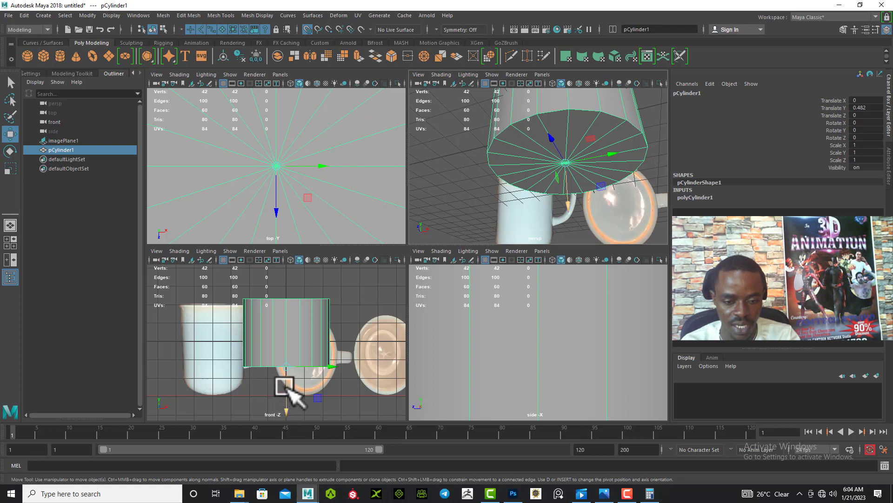
left_click(286, 410)
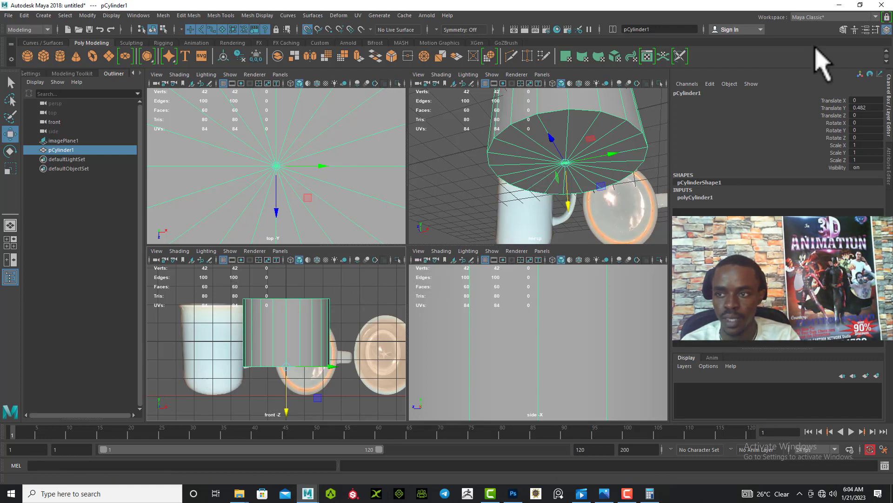
Set the Move tool's axis orientation to World and collapse the tool settings
left_click(876, 30)
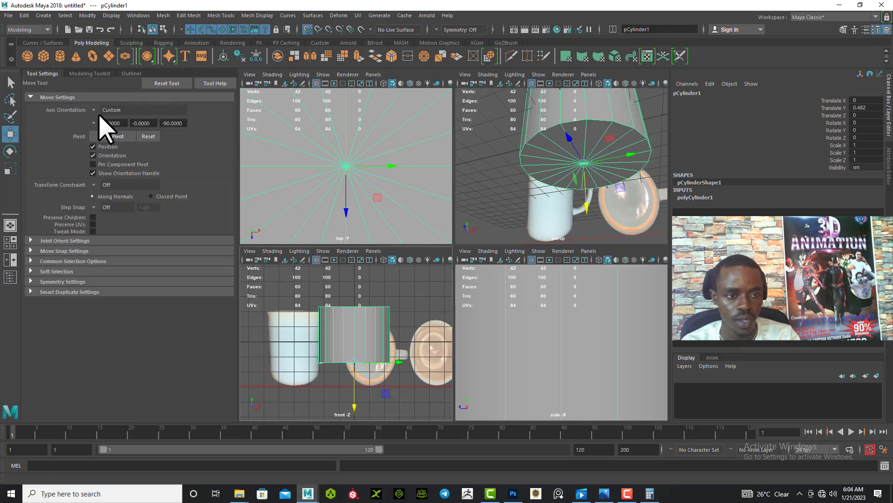
left_click(98, 111)
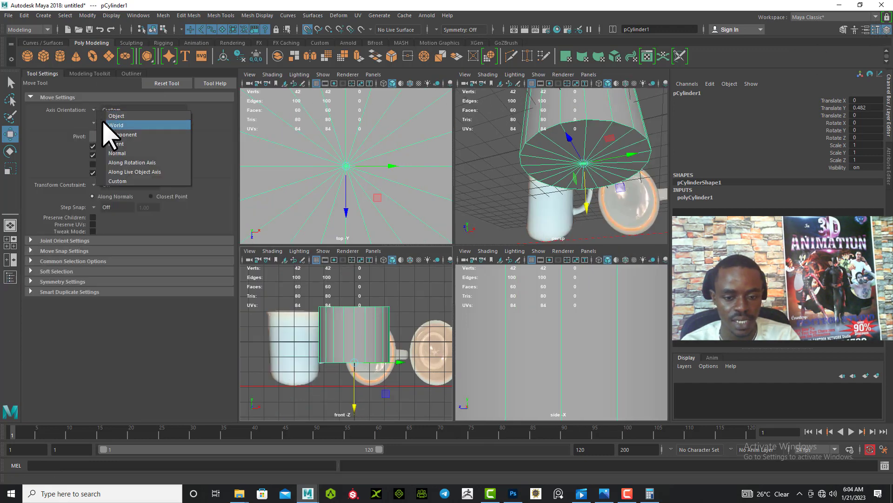
left_click(103, 124)
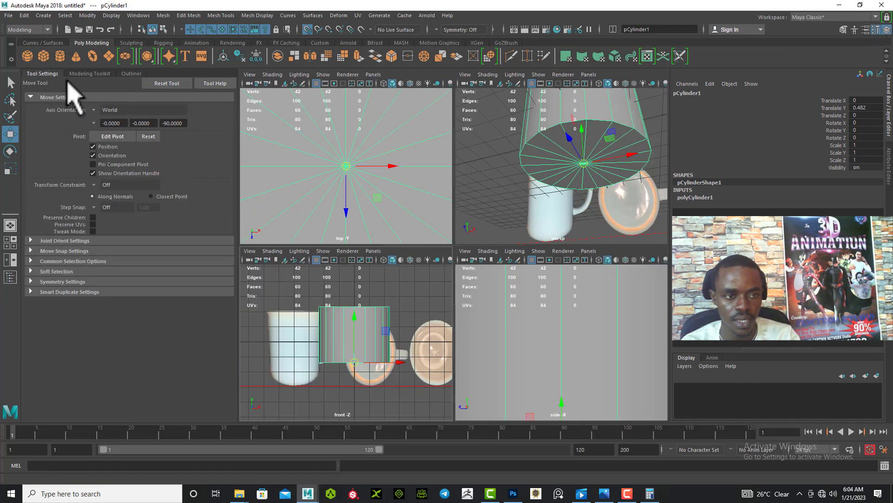
left_click(54, 75)
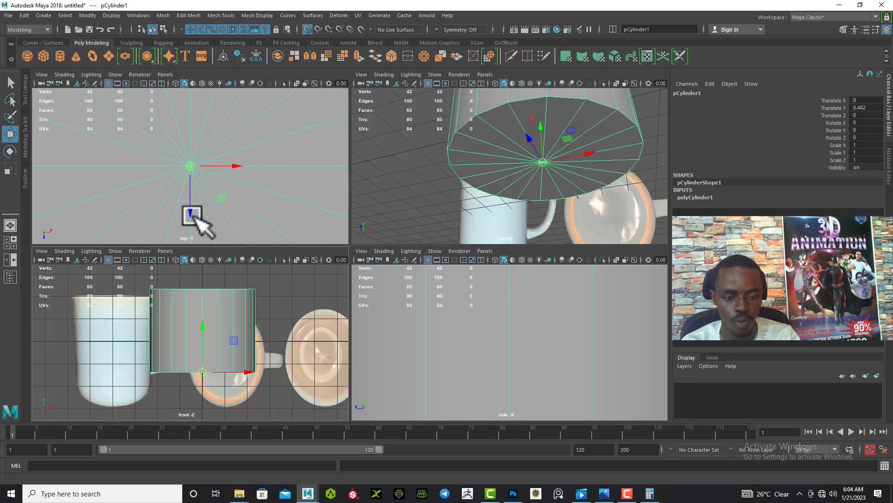
Snap the cylinder vertically so its base sits on the grid's central horizontal line, at Translate Y 1.85, and turn off grid snapping
left_click(203, 342)
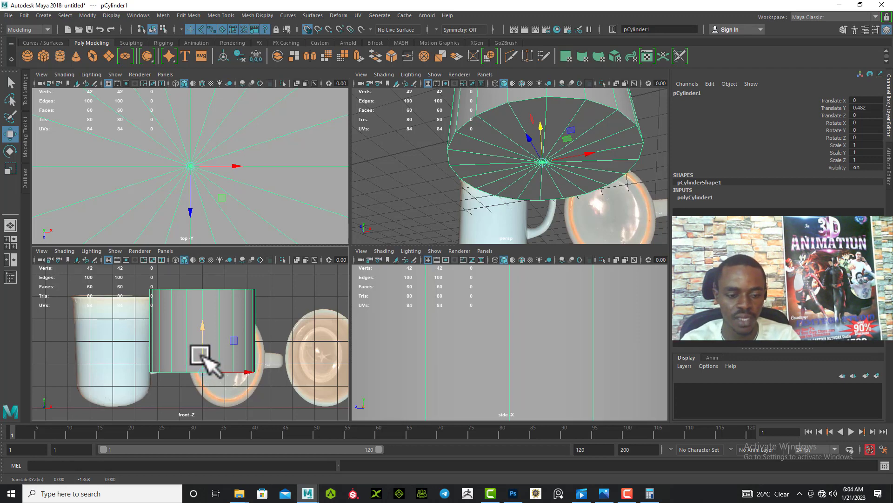
key("ctrl+z")
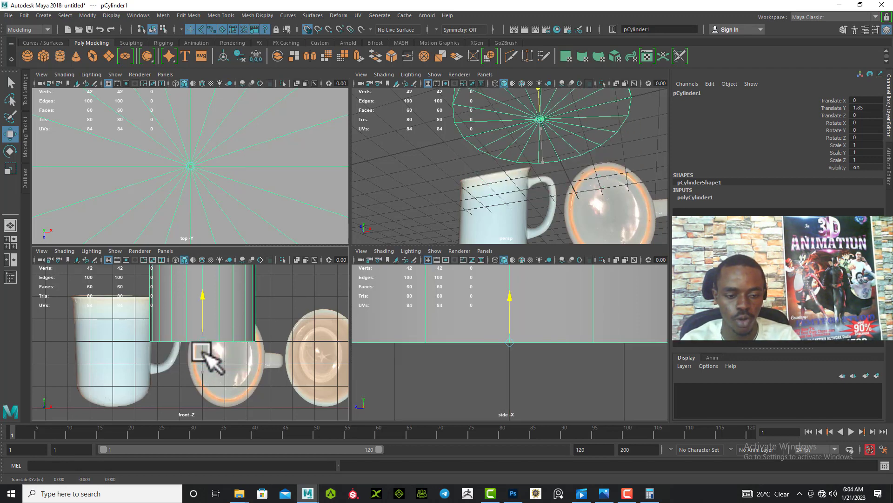
middle_click_drag(201, 352, 202, 376)
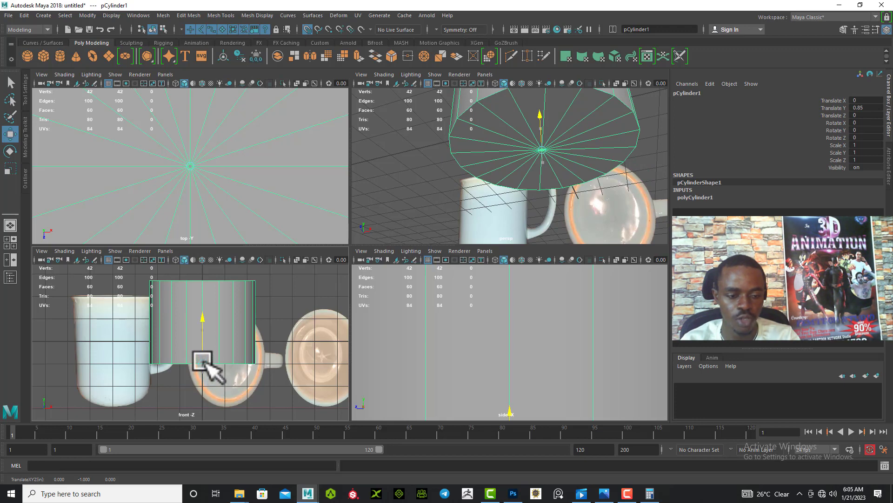
key("ctrl+z")
middle_click_drag(205, 351, 202, 352)
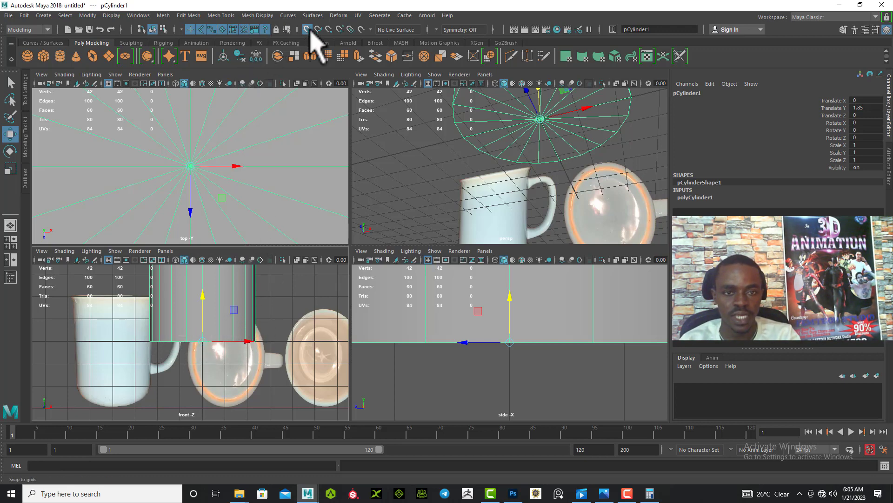
scroll(426, 191, "down", 5)
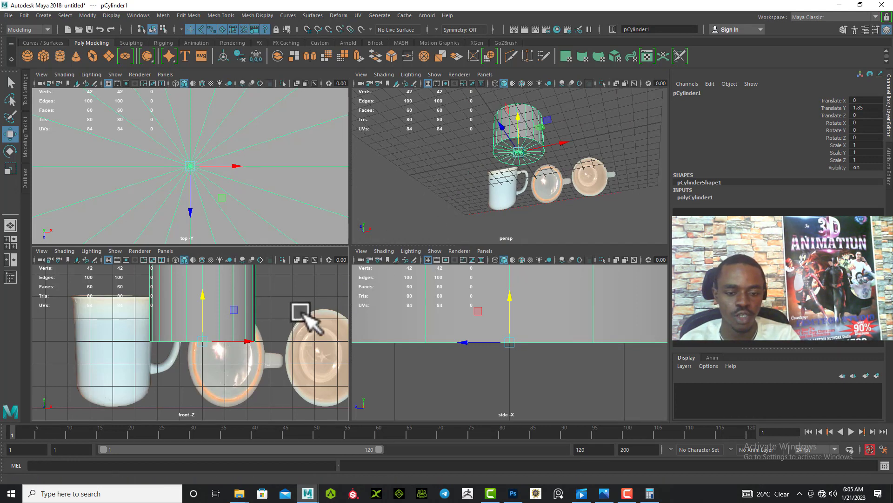
Select the mug reference image plane and maximize the front view to show the whole plane
left_click(43, 309)
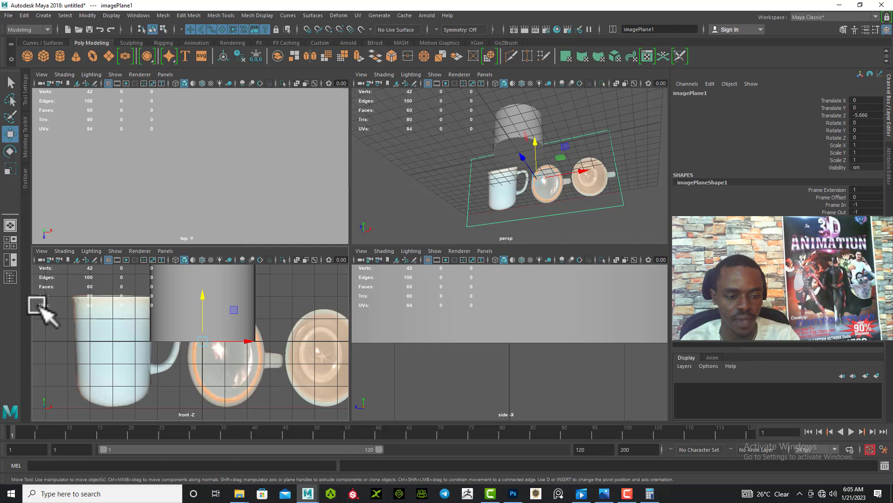
key("space")
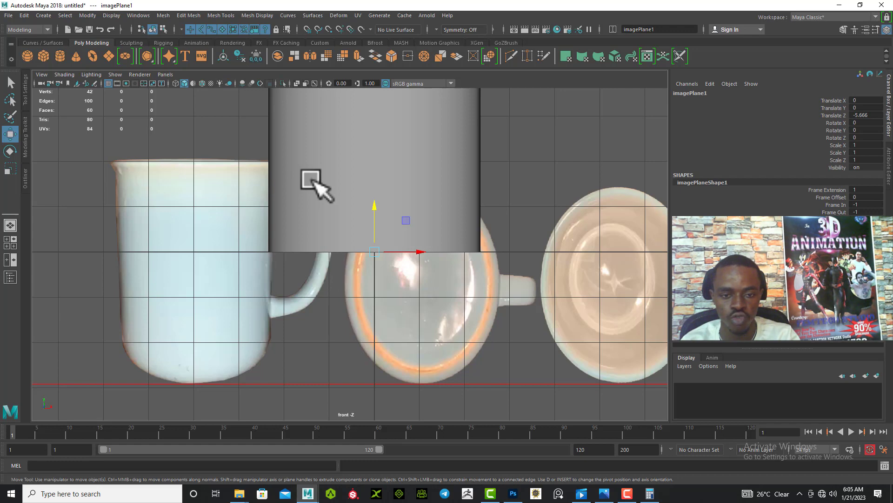
scroll(314, 184, "down", 10)
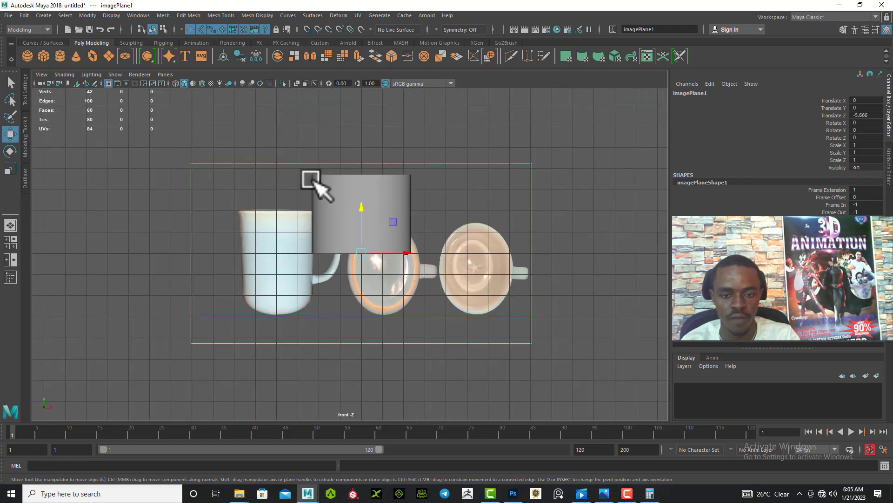
scroll(314, 184, "down", 2)
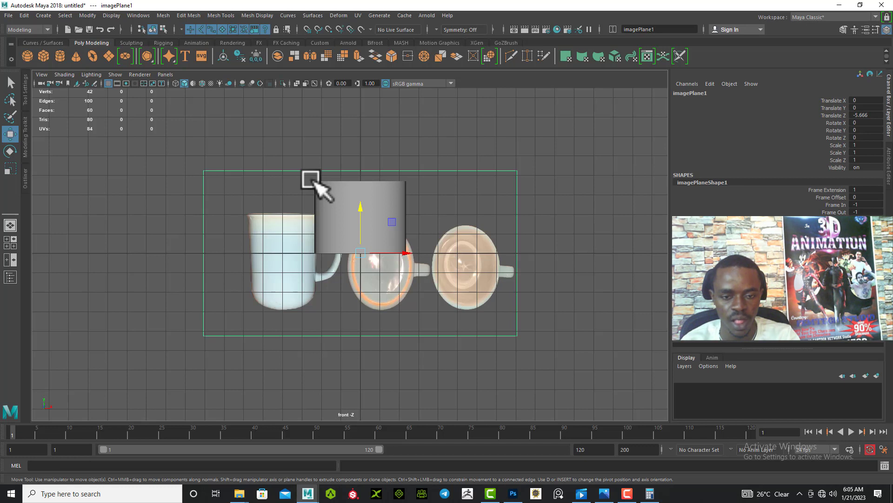
scroll(314, 183, "up", 1)
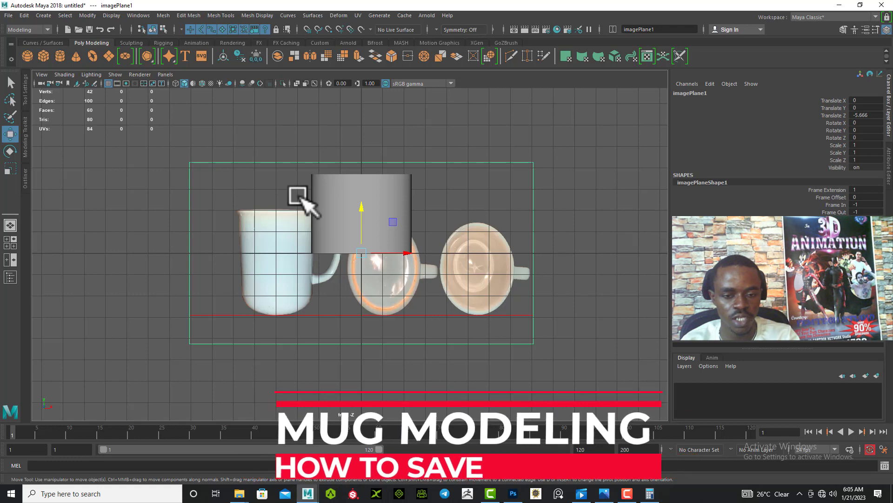
Save the scene as mug1 in Maya Binary format in the project's scenes folder
key("ctrl+s")
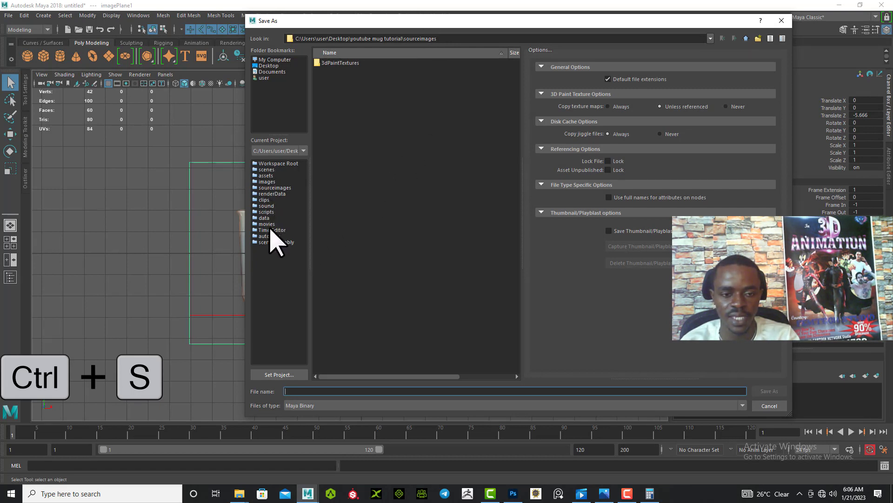
left_click(269, 170)
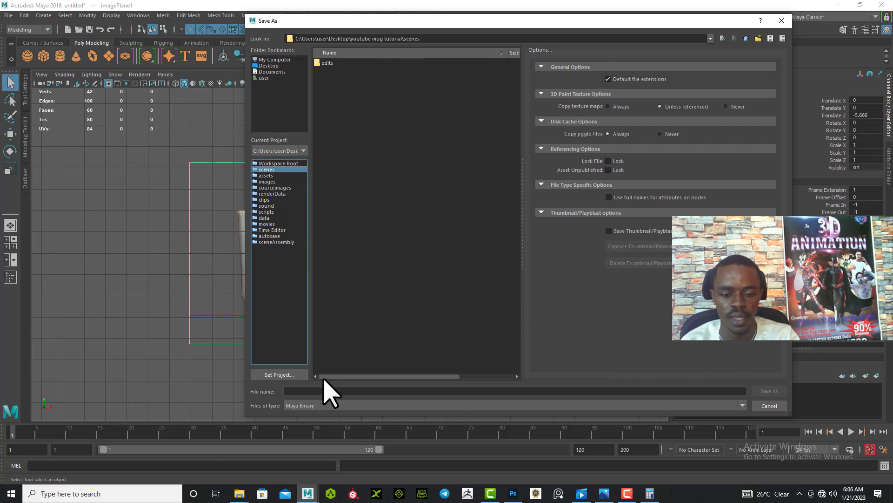
left_click(330, 390)
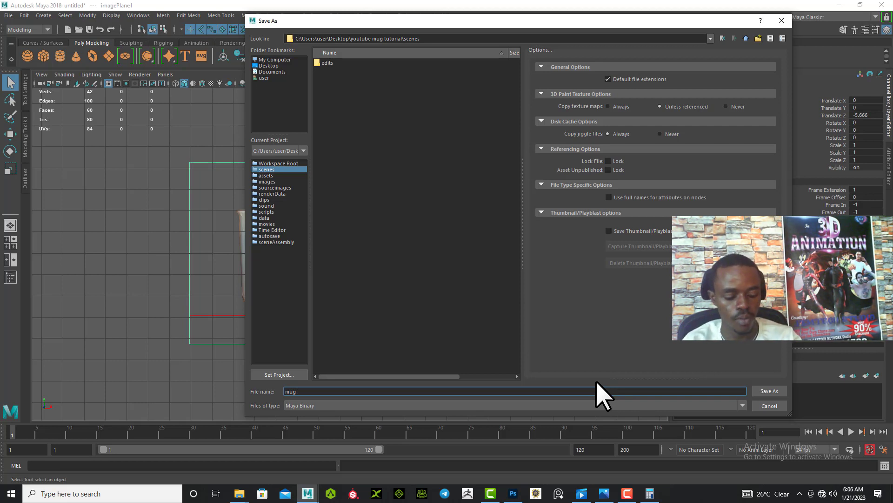
left_click(776, 393)
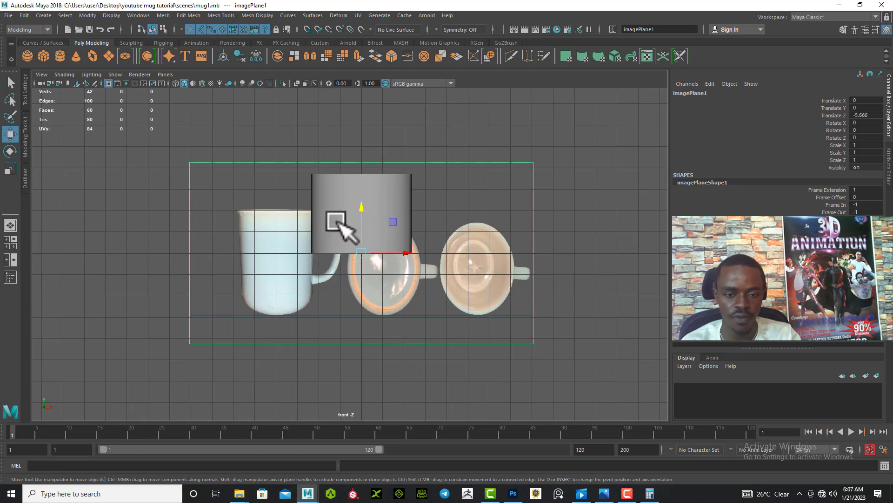
Move the image plane to about 3.67 in X and 2.2 in Y and scale its height to about 0.75 to match the cylinder
left_click_drag(364, 231, 364, 178)
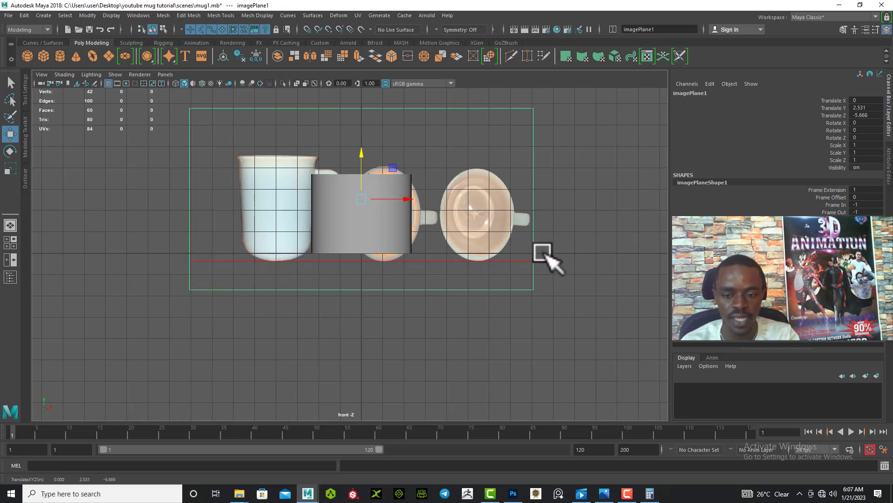
left_click_drag(363, 183, 459, 206)
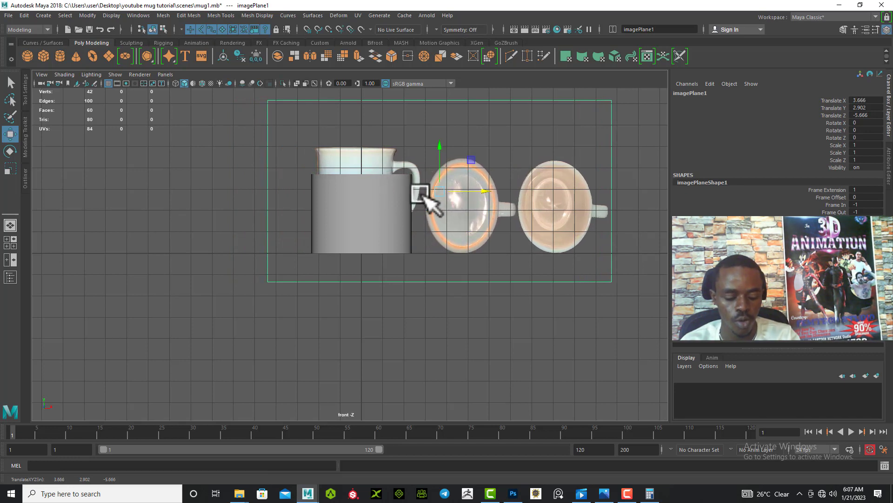
key("r")
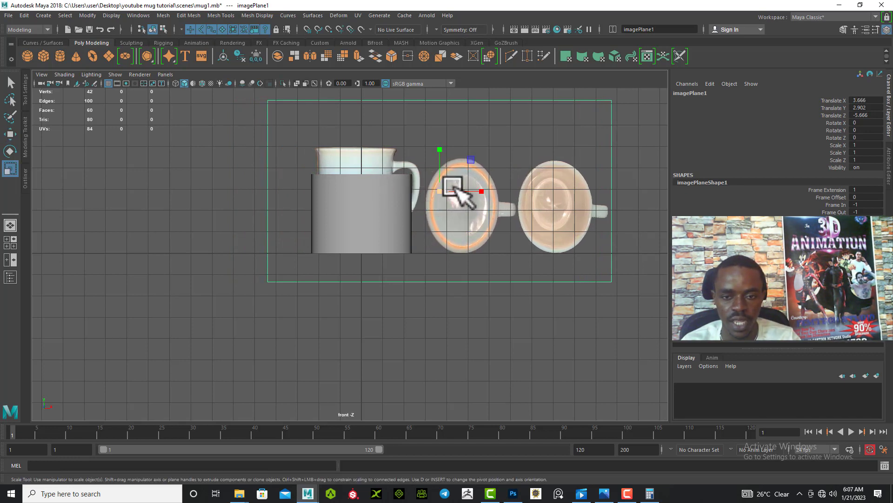
left_click_drag(440, 150, 441, 161)
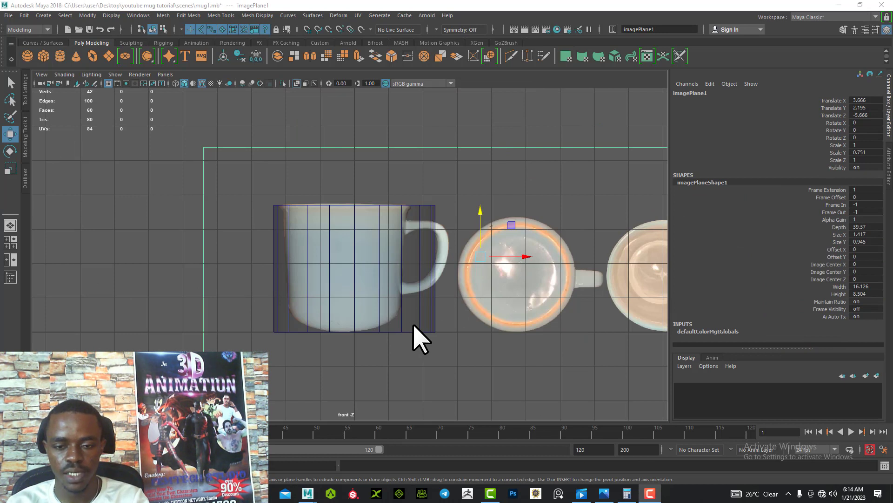
left_click(153, 185)
left_click(267, 169)
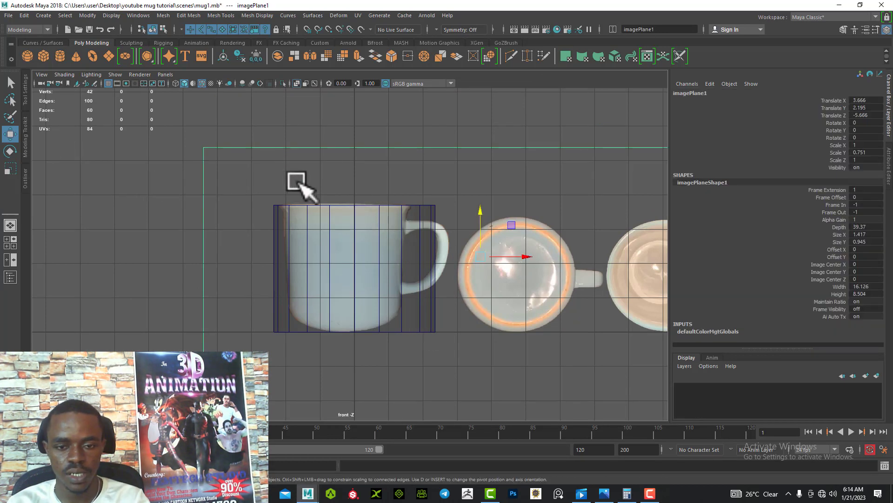
left_click(10, 278)
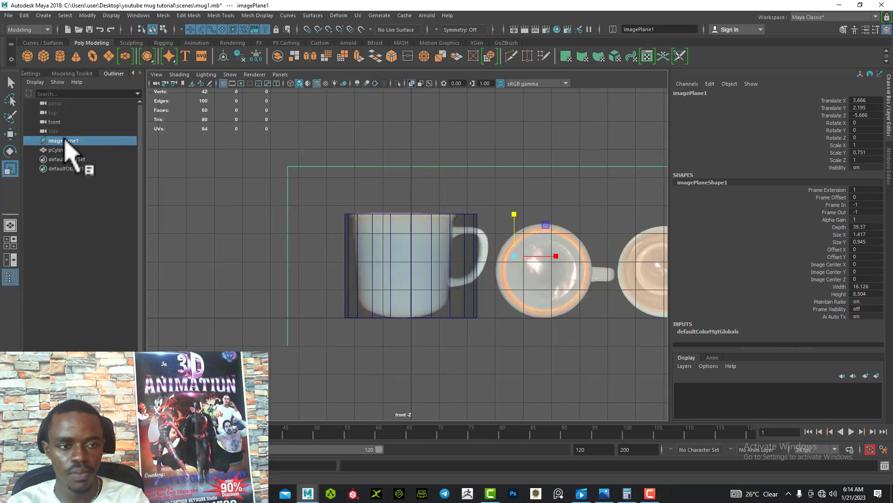
left_click(10, 278)
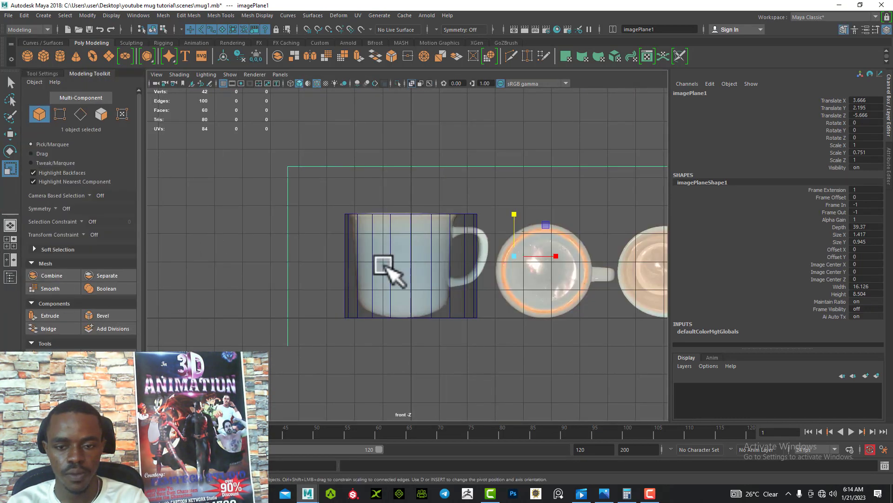
left_click(10, 277)
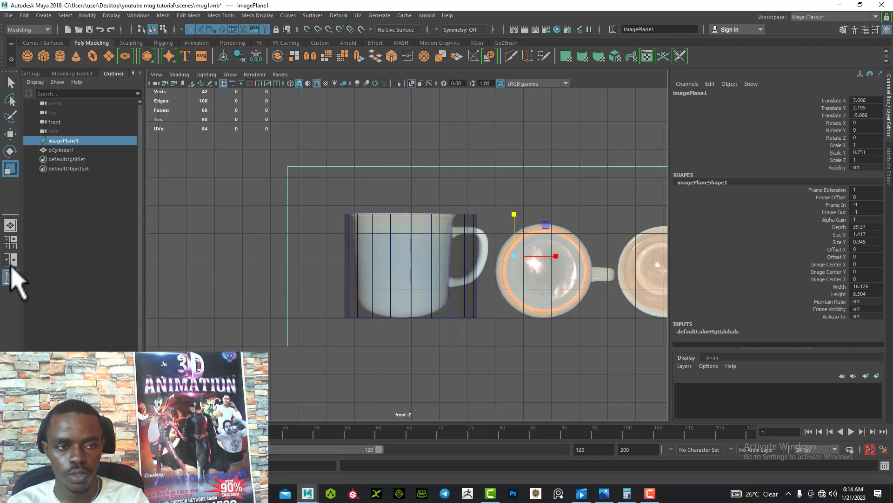
key("r")
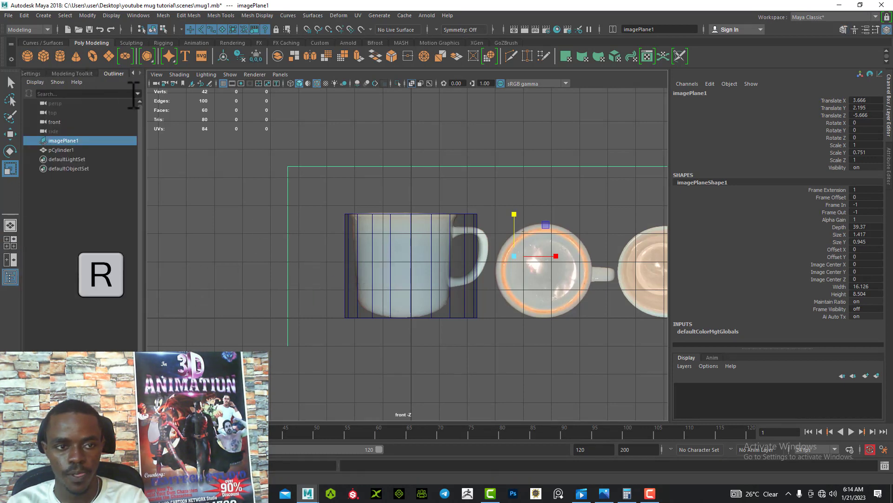
left_click(113, 75)
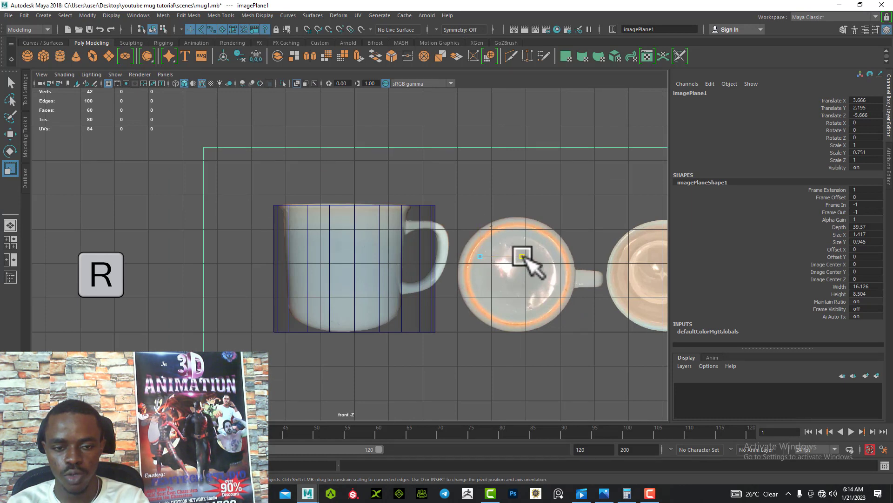
Scale the image plane to 1.1 in X and move it to about 4.32 in X to align the mug with the cylinder
left_click_drag(524, 258, 529, 261)
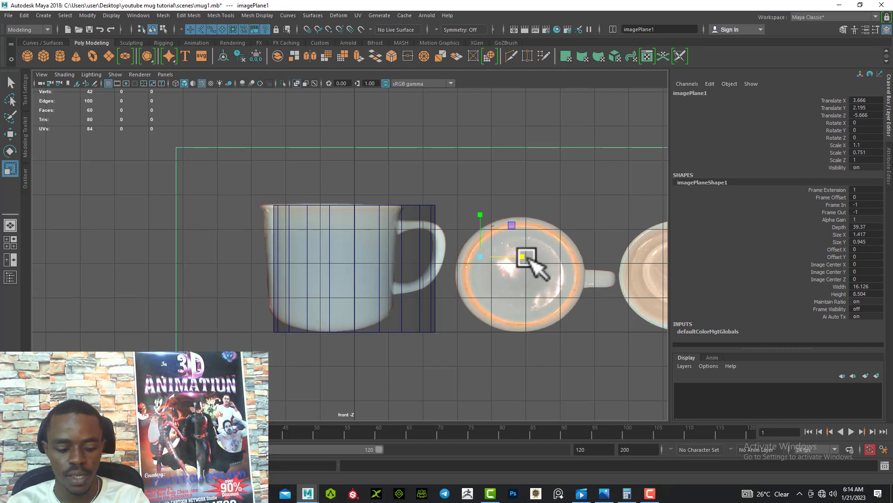
key("w")
left_click_drag(525, 258, 547, 257)
key("w")
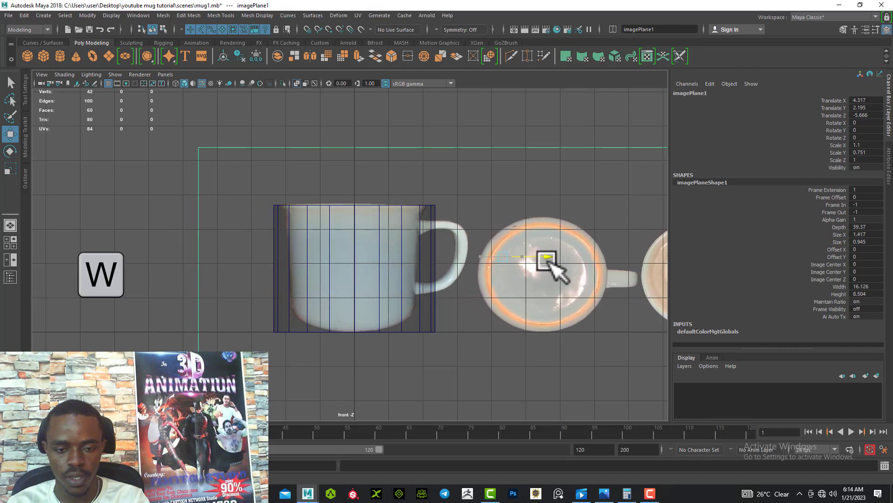
Widen the image plane to about 1.27 in X and shift it to about 5.06 in X so the mug body fits the cylinder's width
key("r")
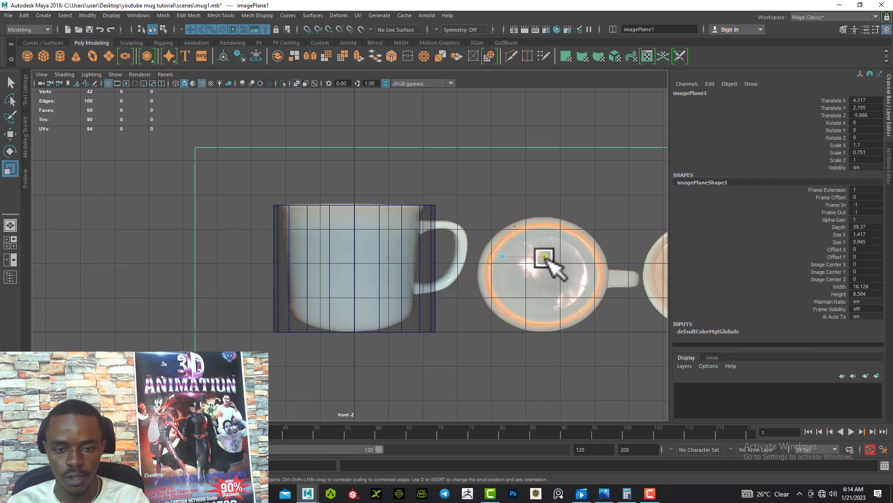
left_click_drag(544, 256, 551, 256)
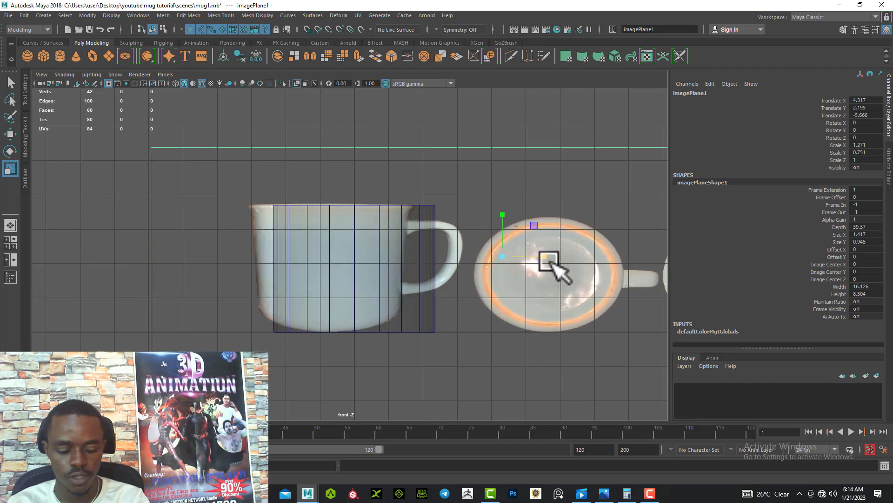
key("w")
left_click_drag(521, 259, 548, 260)
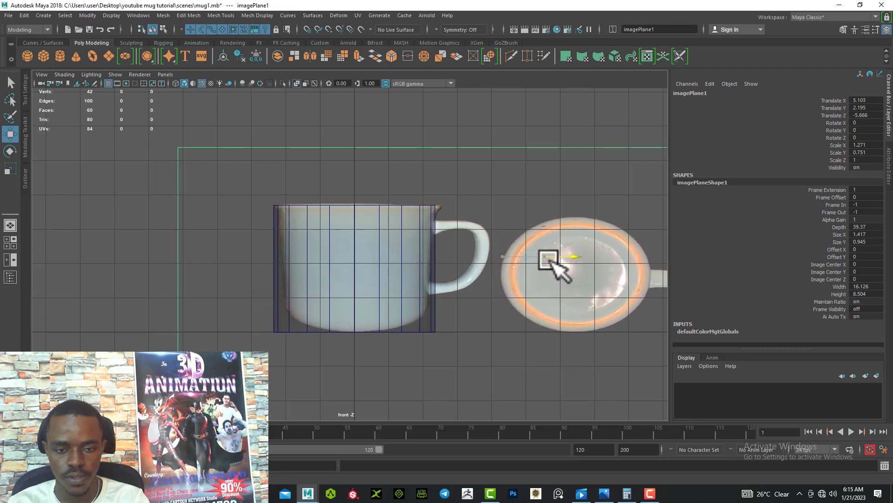
left_click_drag(552, 265, 550, 265)
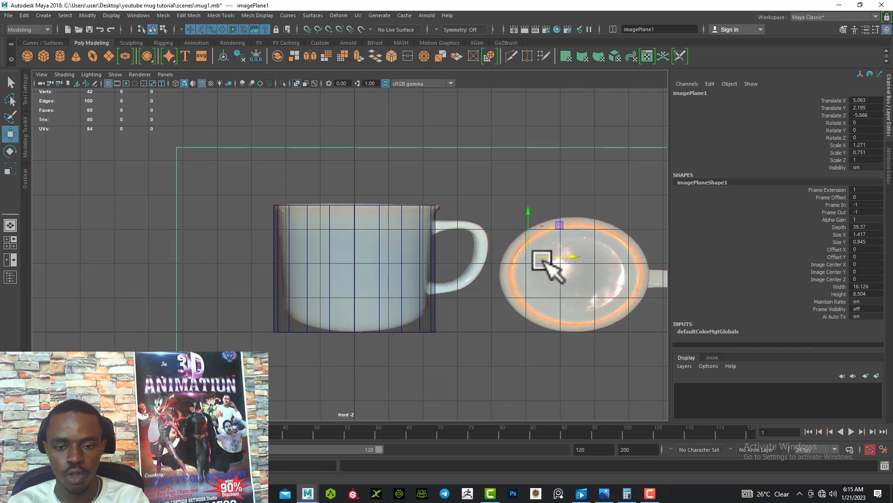
scroll(540, 259, "down", 6)
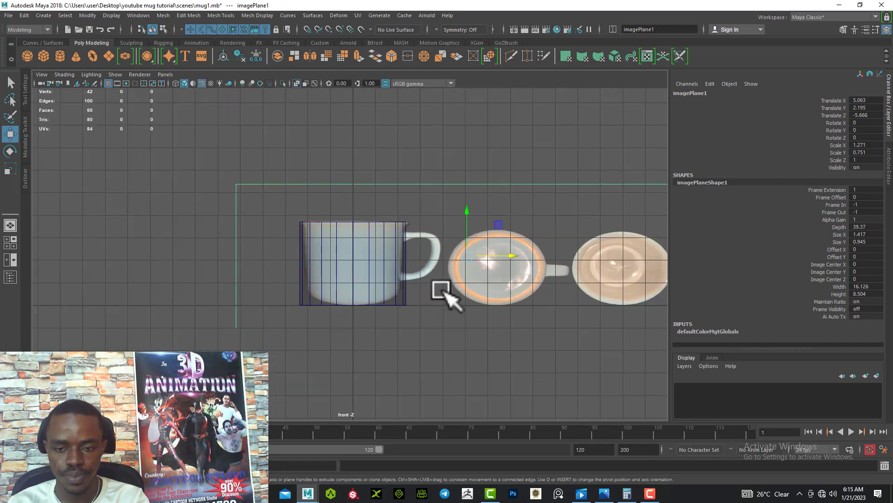
Examine the cylinder and the reference image plane in the perspective view from several angles
scroll(367, 302, "up", 2)
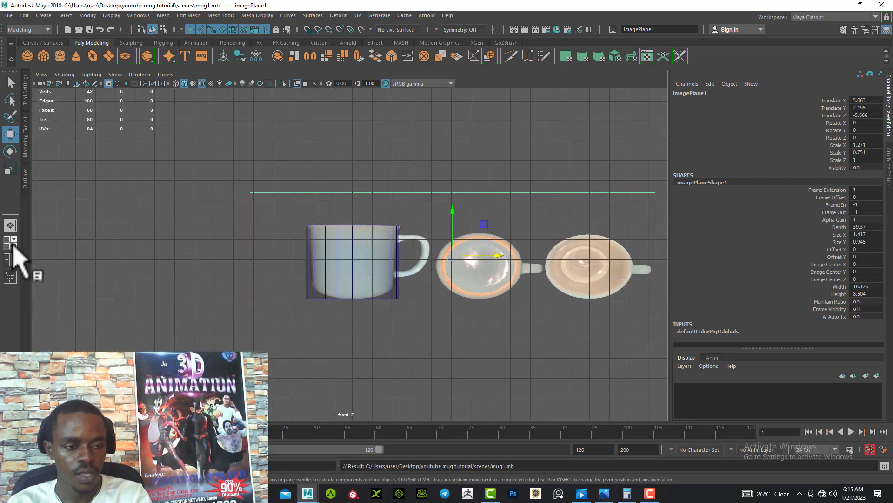
left_click(10, 225)
scroll(273, 226, "down", 3)
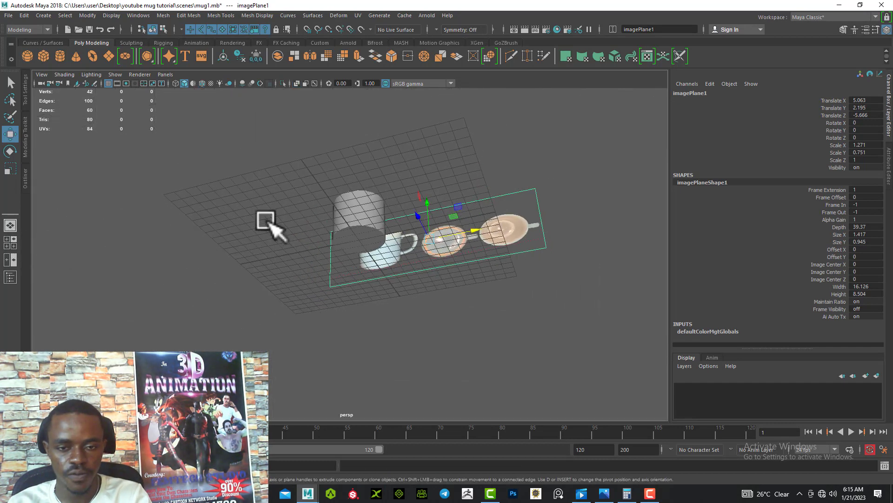
left_click_drag(273, 225, 252, 240, "alt")
middle_click_drag(253, 241, 213, 279, "alt")
left_click_drag(213, 280, 194, 281, "alt")
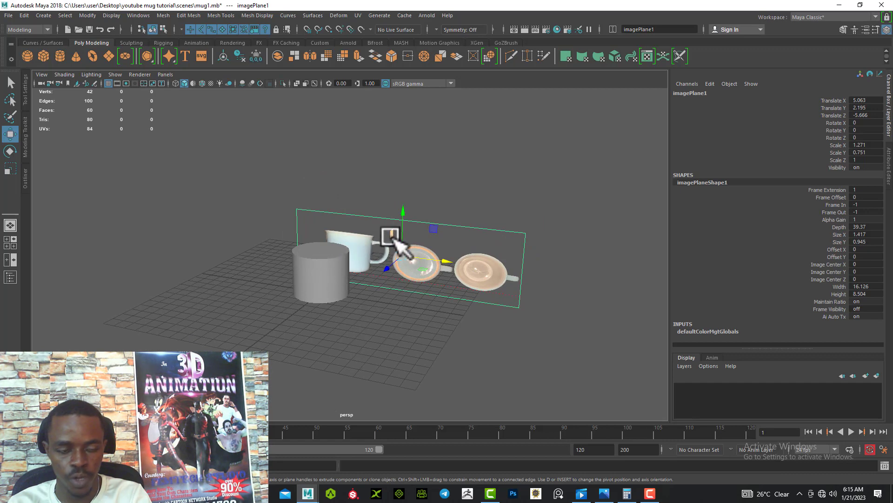
mouse_move(278, 305)
left_mouse_down("alt")
mouse_move(259, 313)
mouse_move(270, 313)
left_mouse_up("alt")
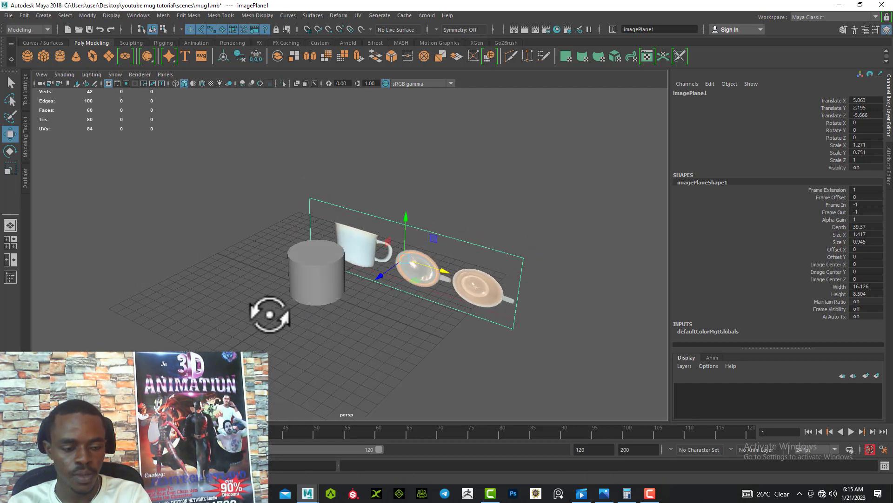
Show the four-view layout and frame the cylinder in the top and side views
left_click(10, 246)
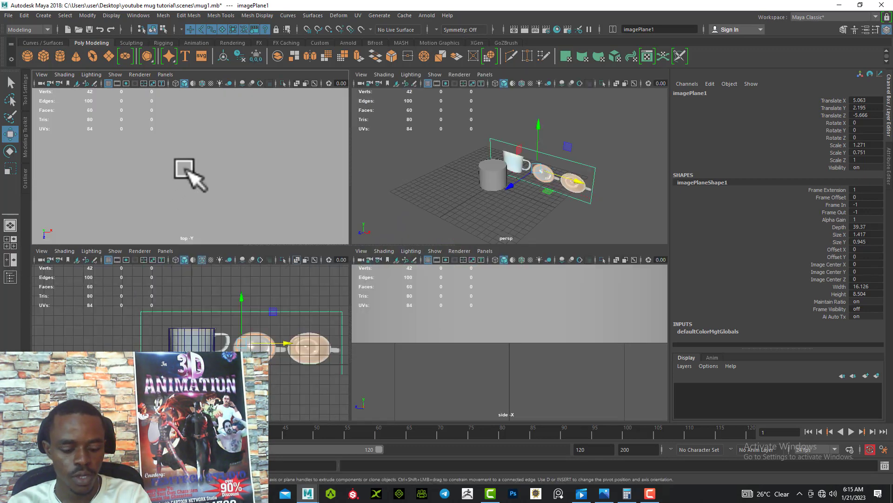
scroll(190, 171, "down", 5)
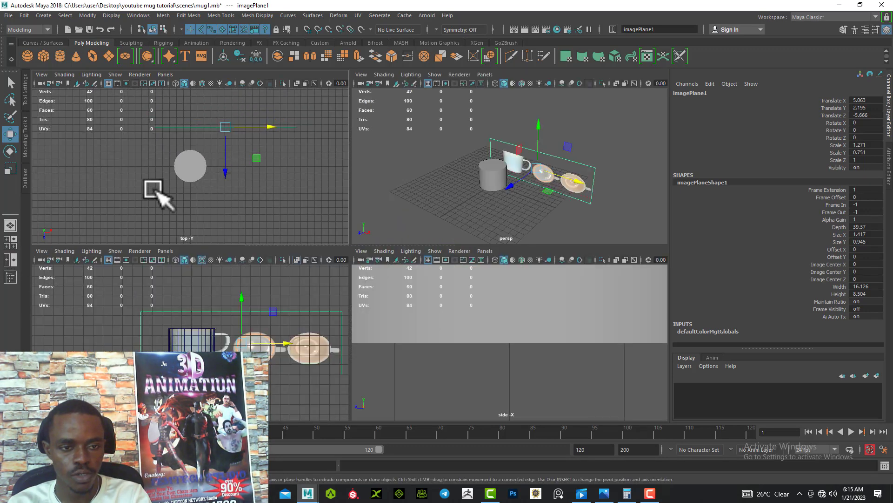
scroll(169, 193, "up", 3)
scroll(241, 158, "down", 5)
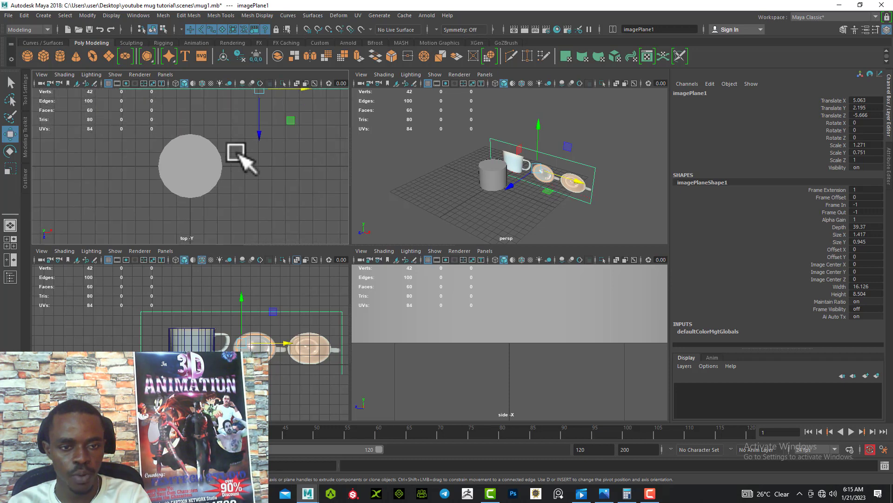
scroll(219, 165, "down", 2)
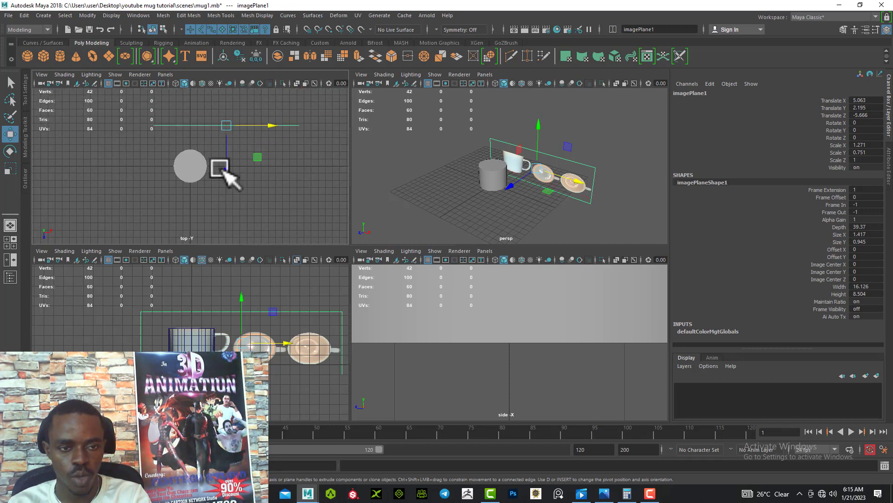
scroll(223, 171, "up", 3)
scroll(222, 169, "down", 3)
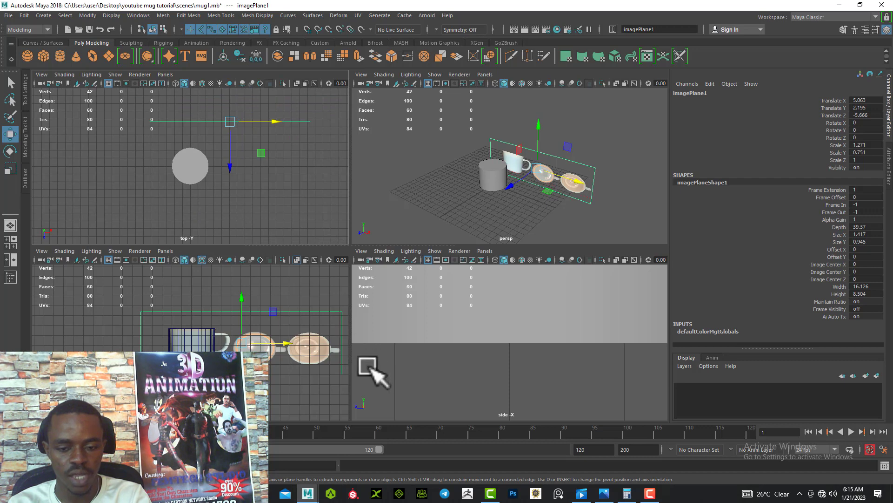
scroll(461, 367, "down", 5)
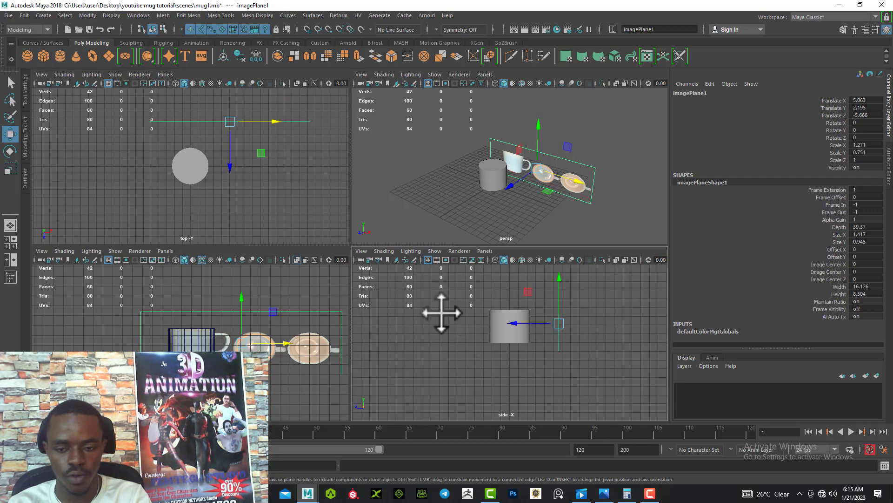
scroll(447, 325, "up", 3)
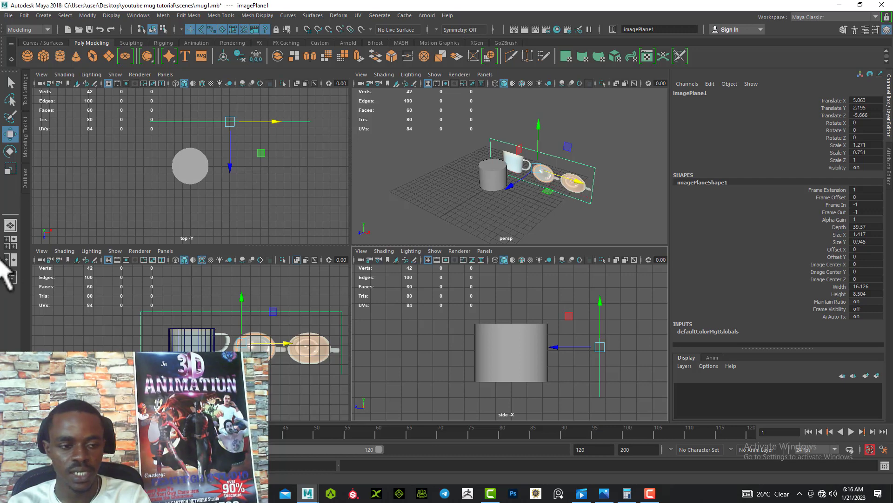
Duplicate the reference image plane and move the copy forward to about -0.27 in Z
left_click(10, 277)
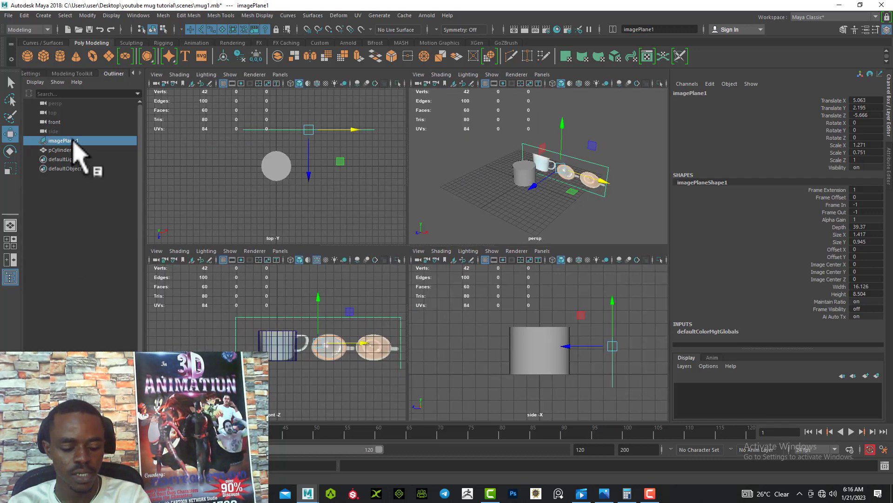
key("ctrl+d")
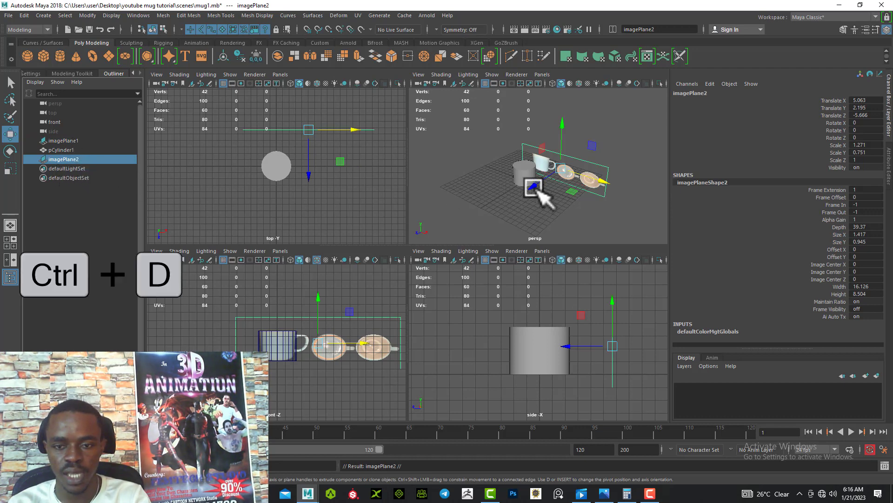
left_click_drag(535, 188, 517, 203)
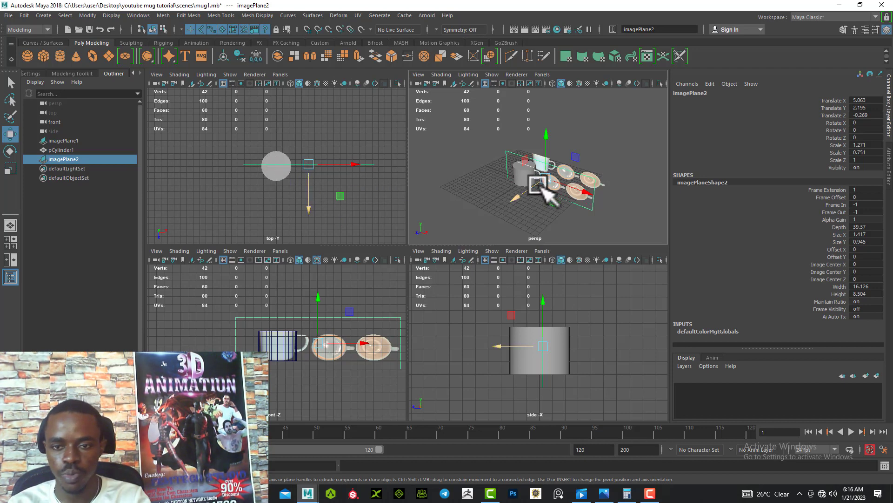
Rotate the duplicated image plane to -90 in X so it lies flat for the top view, and deselect it
key("e")
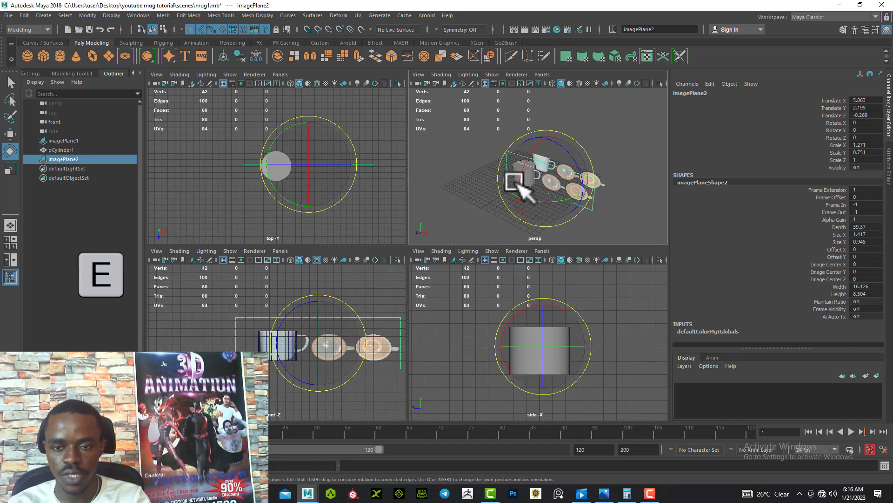
left_click_drag(521, 187, 544, 143)
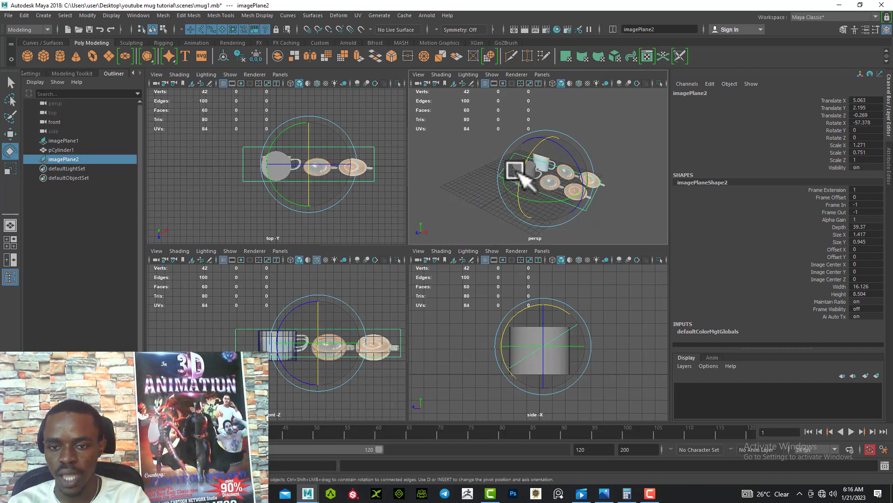
left_click_drag(520, 172, 531, 208)
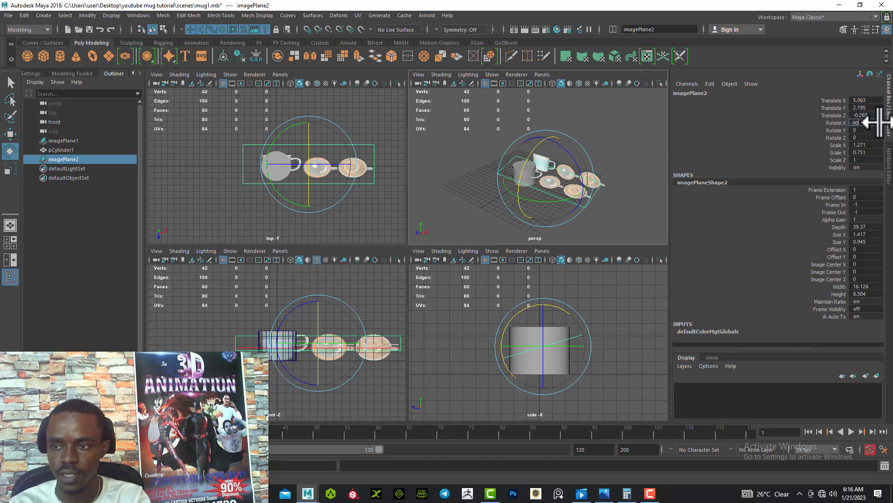
key("Return")
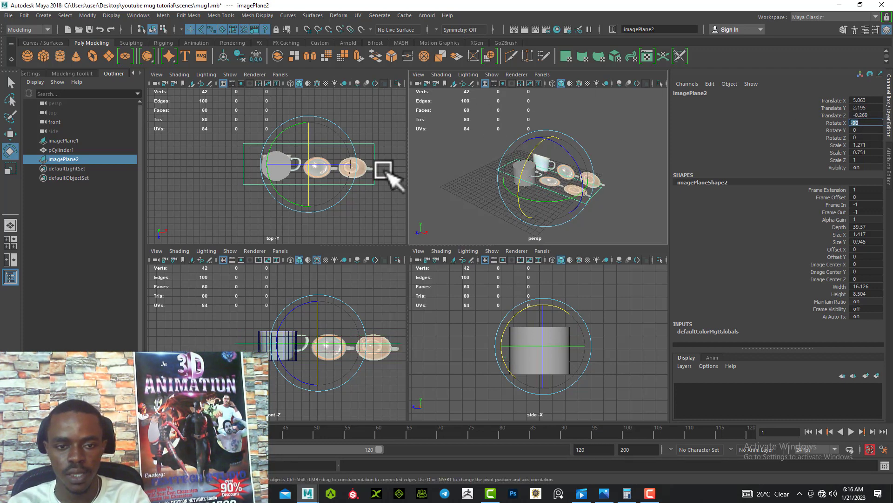
scroll(274, 191, "up", 2)
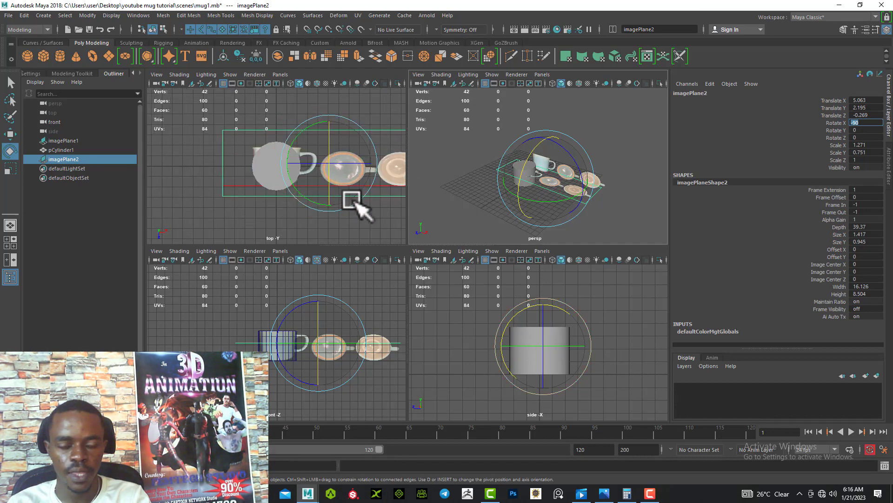
left_click(192, 206)
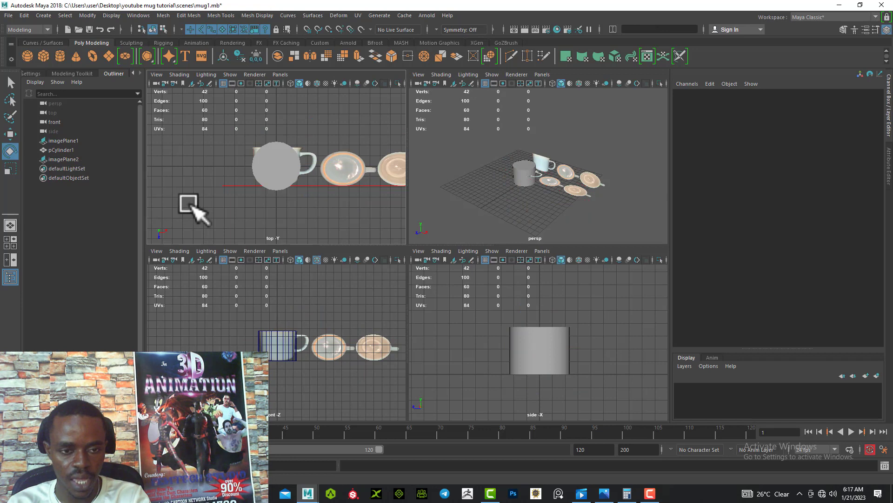
Maximize the top view, frame the flat reference image and save the scene
key("space")
scroll(278, 291, "down", 3)
middle_click_drag(283, 312, 222, 315, "alt")
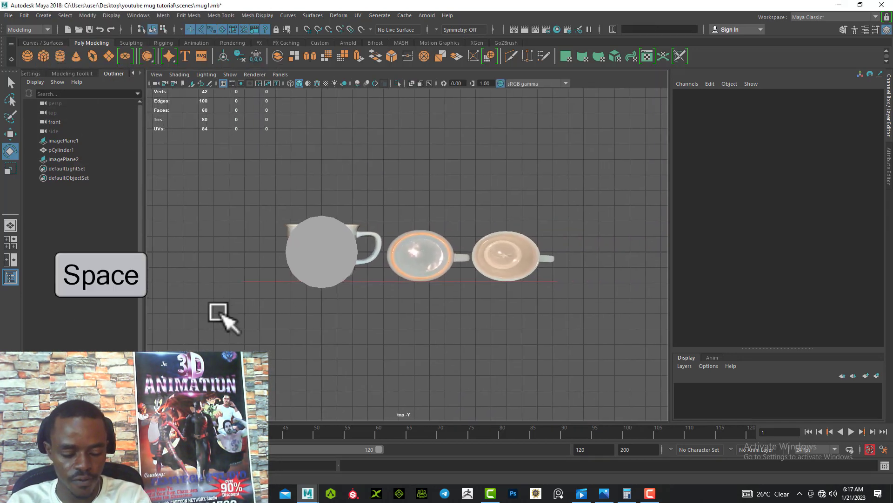
key("ctrl+s")
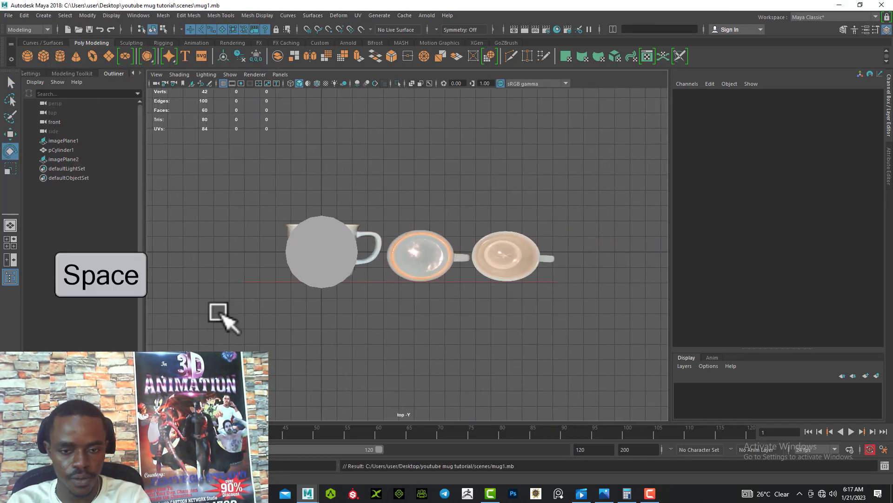
Hide the original image plane and move the duplicate to about -6.92 in X so its last mug picture lies over the cylinder
left_click(75, 141)
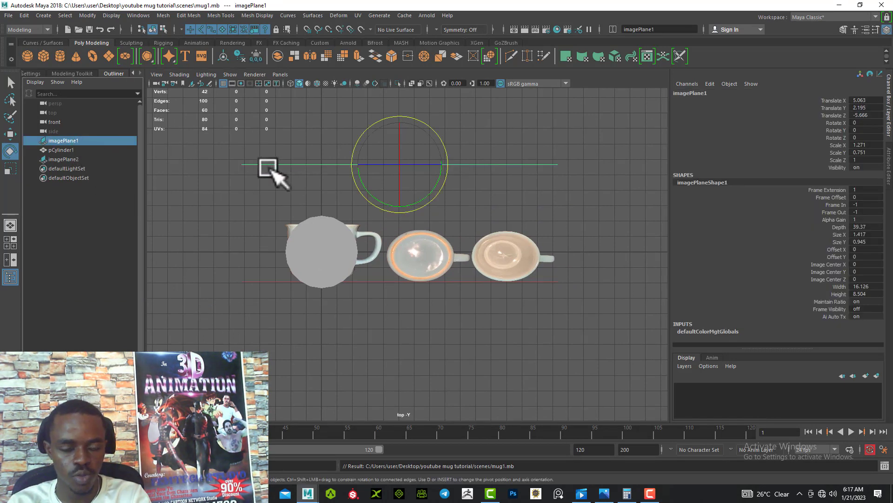
key("ctrl+h")
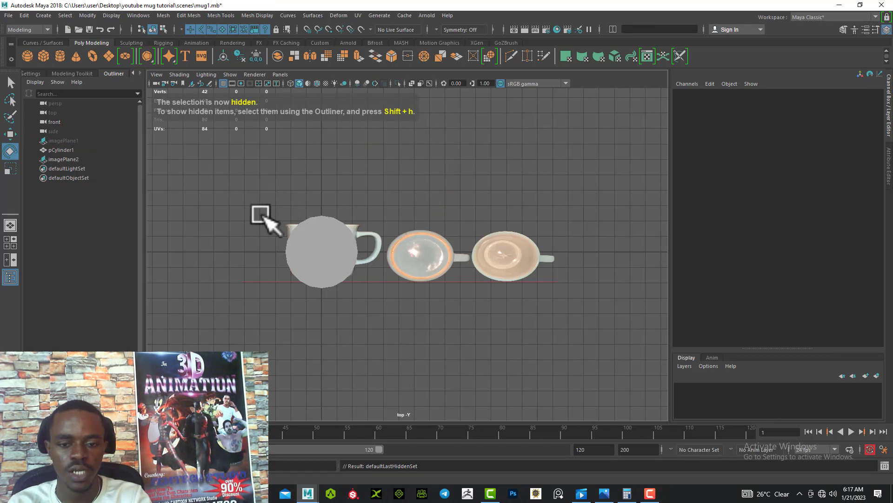
left_click(435, 260)
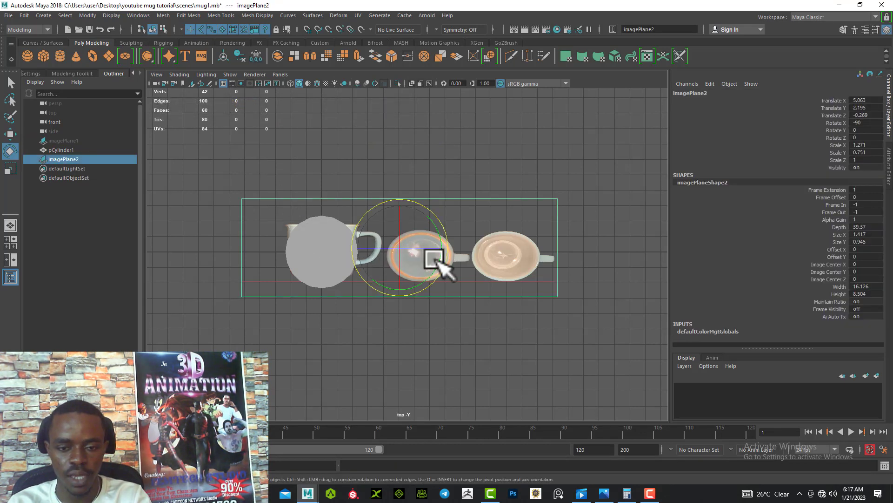
key("w")
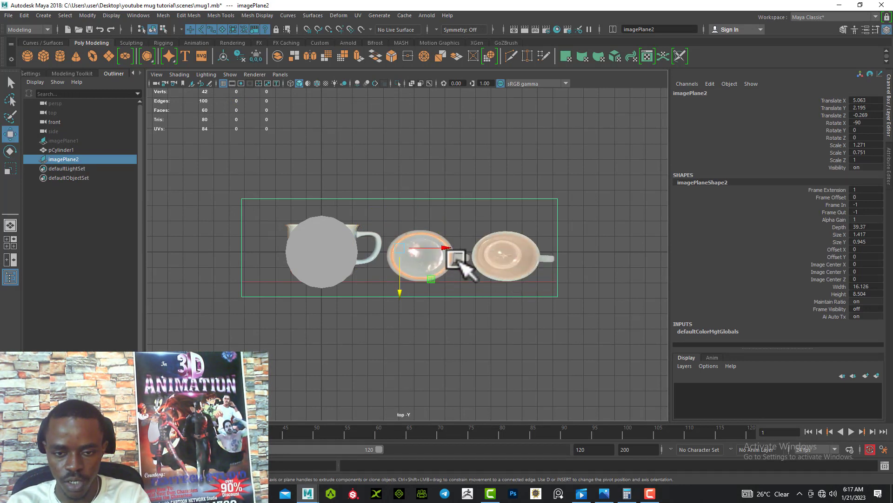
left_click_drag(453, 253, 270, 259)
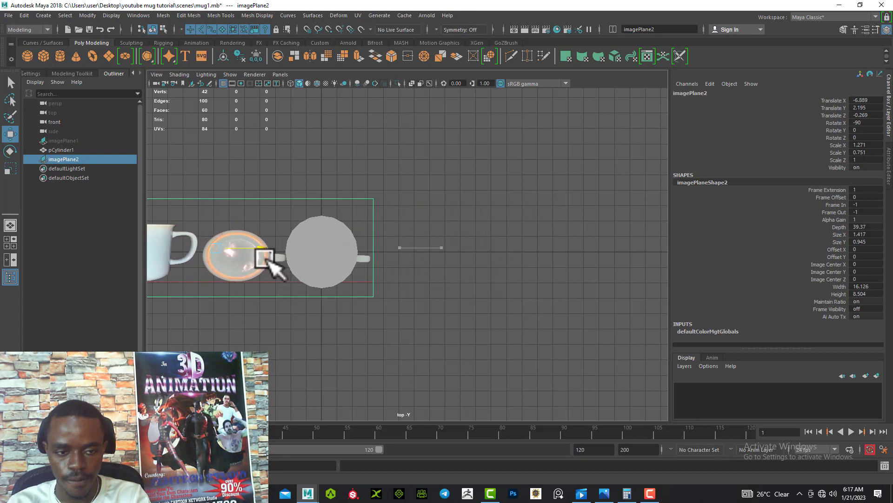
Turn on X-ray and wireframe-on-shaded display in the top view to see the reference image through the cylinder
left_click(412, 83)
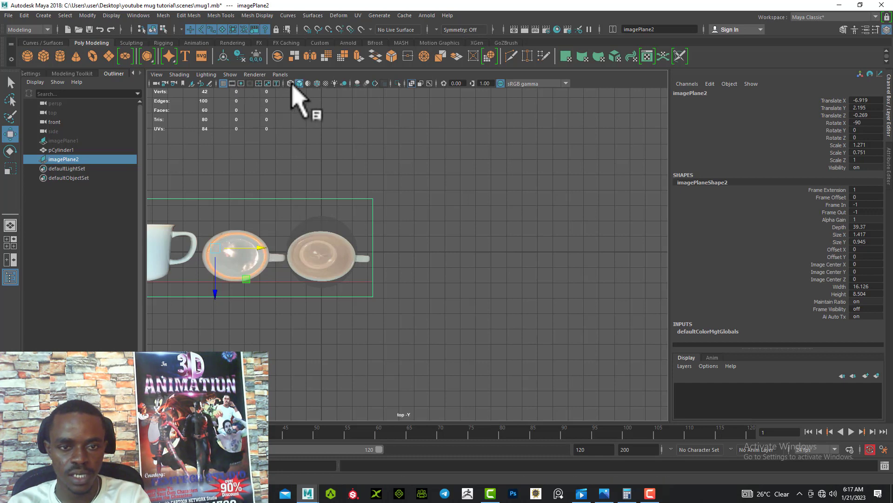
left_click(317, 83)
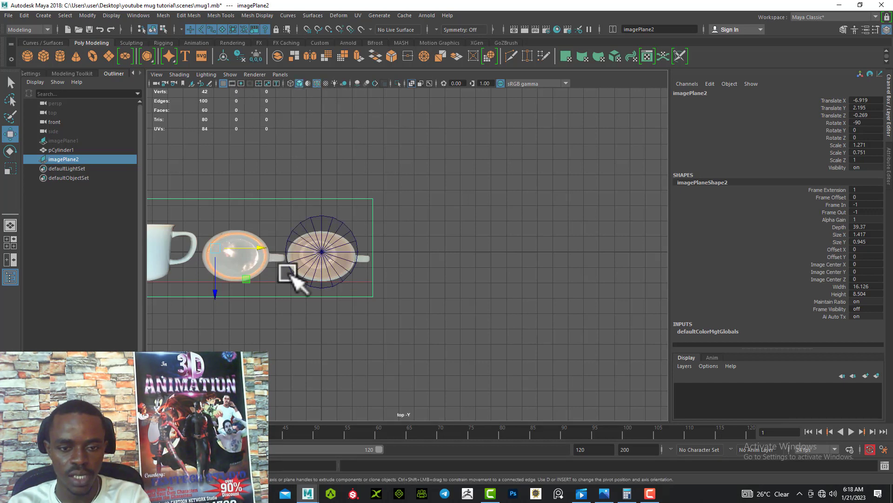
scroll(293, 275, "up", 2)
middle_click_drag(367, 275, 422, 286, "alt")
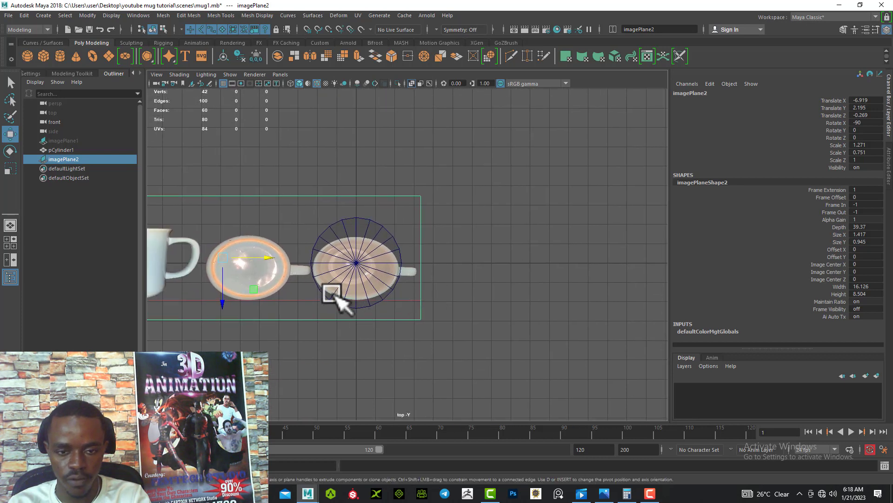
middle_click_drag(309, 269, 358, 263, "alt")
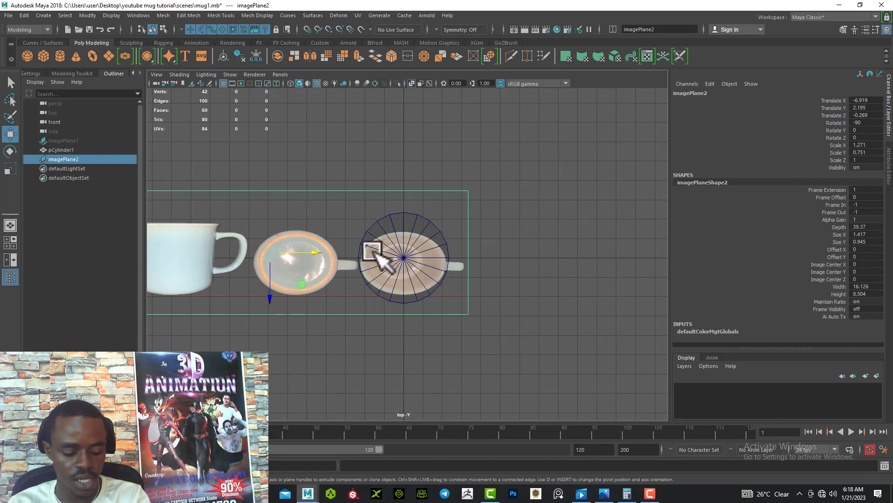
Scale the duplicated image plane uniformly to about 1.71 in X, 1.01 in Y and 1.345 in Z
key("r")
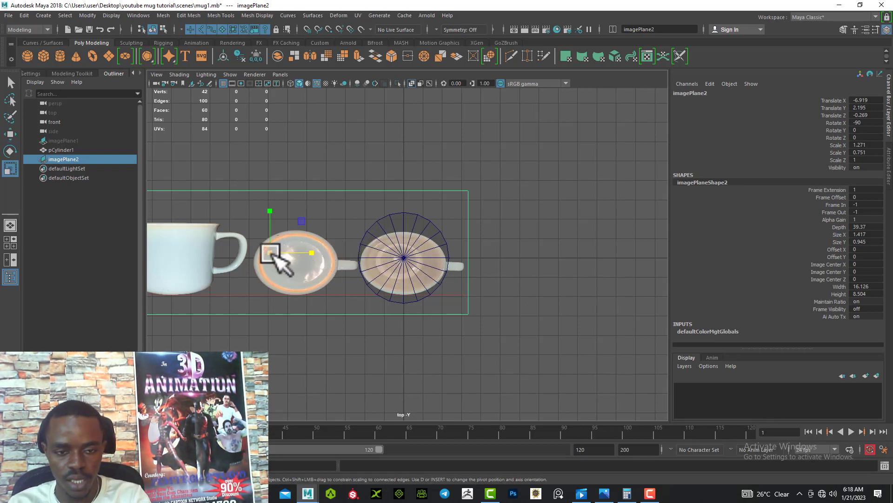
left_click_drag(275, 255, 296, 242)
key("ctrl+z")
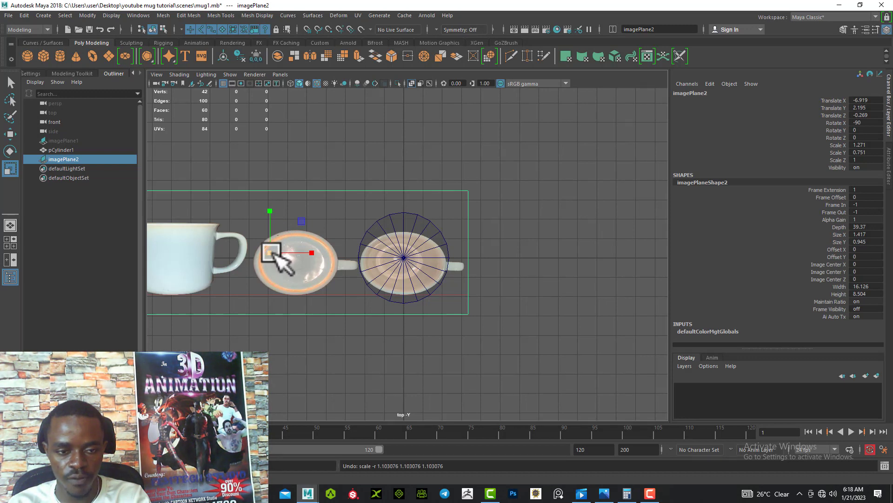
left_click_drag(277, 258, 350, 240)
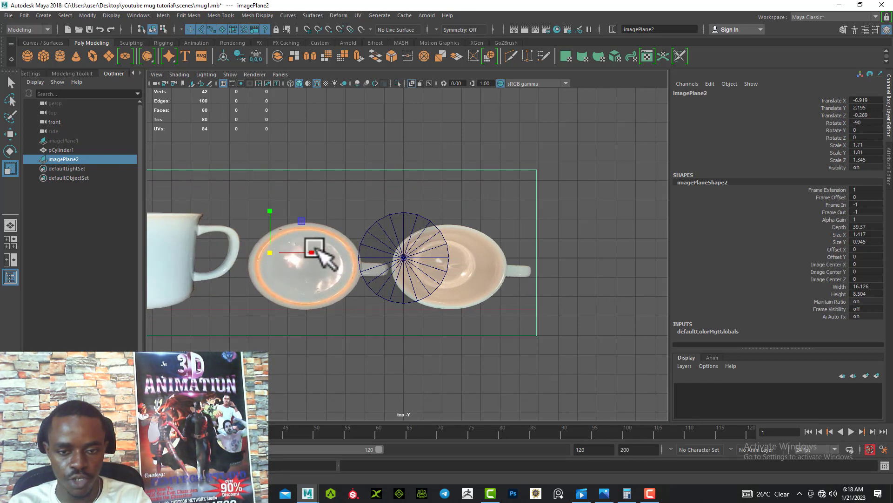
key("w")
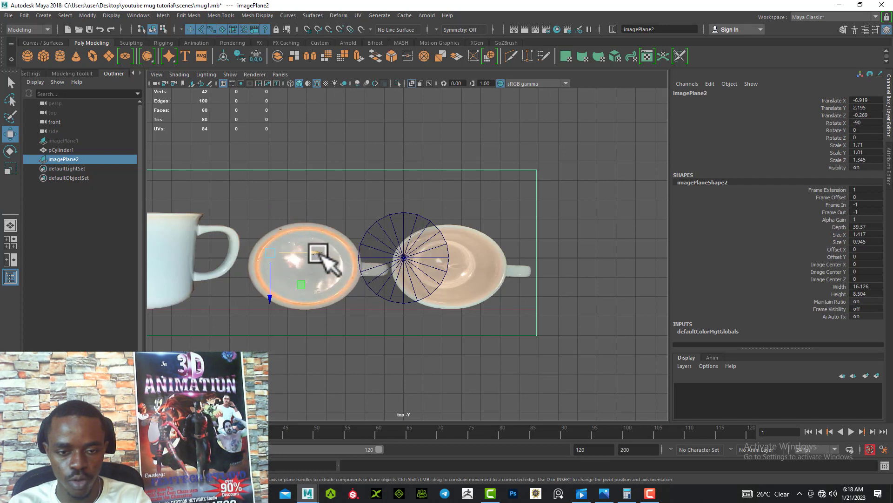
Move the duplicated image plane to about -9.276 in X and -0.798 in Z so its last mug picture surrounds the cylinder
left_click_drag(314, 252, 276, 251)
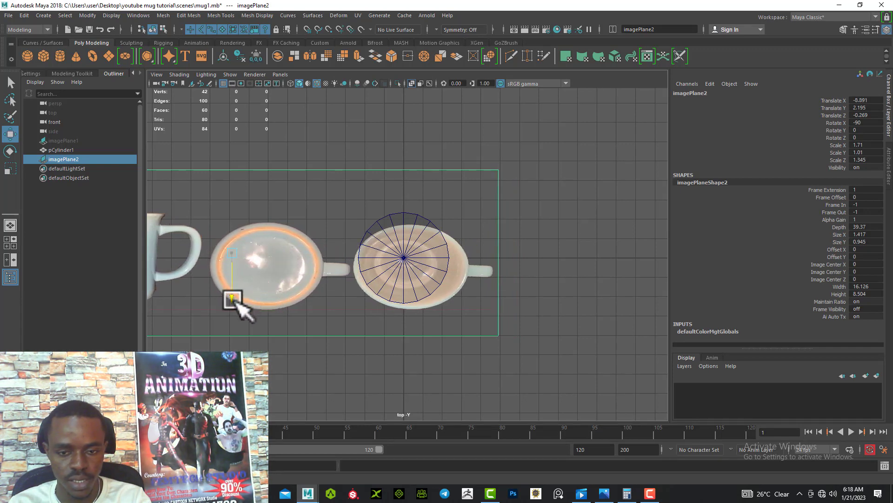
left_click_drag(236, 303, 239, 295)
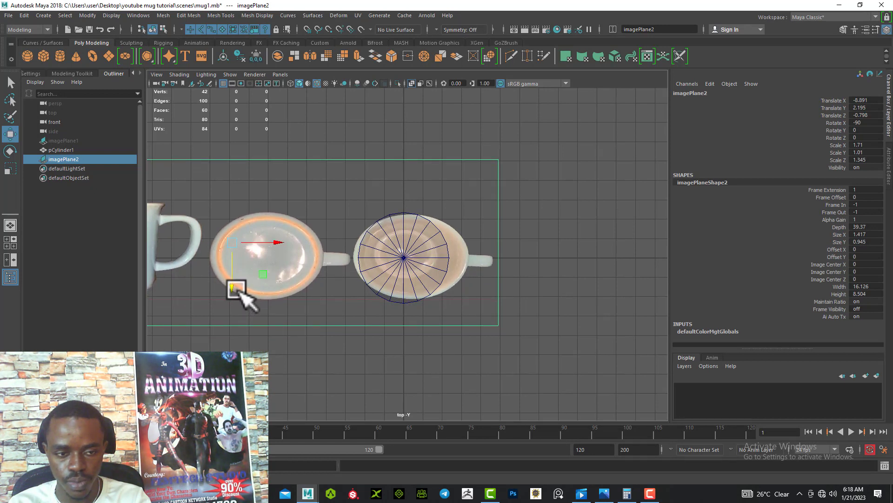
left_click_drag(281, 243, 275, 243)
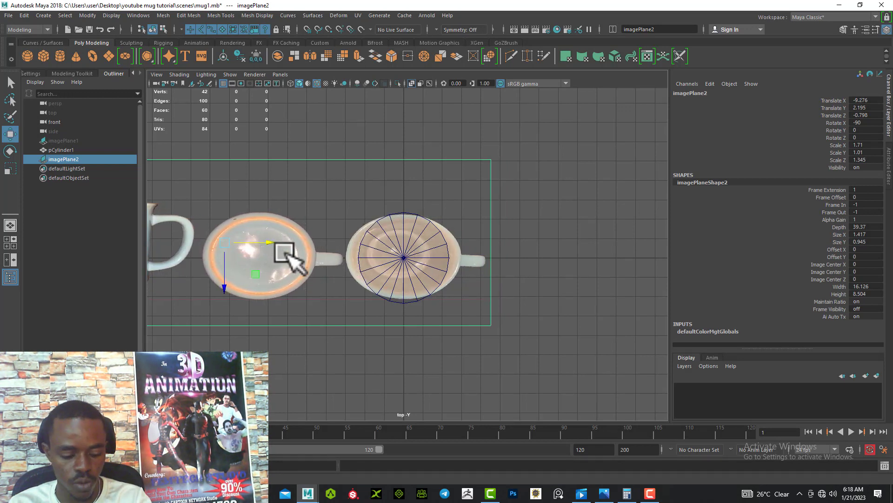
Scale the image plane to about 1.385 in X and shift it along X so the last mug picture matches the cylinder's width
key("r")
left_click_drag(270, 244, 299, 242)
key("w")
key("r")
key("w")
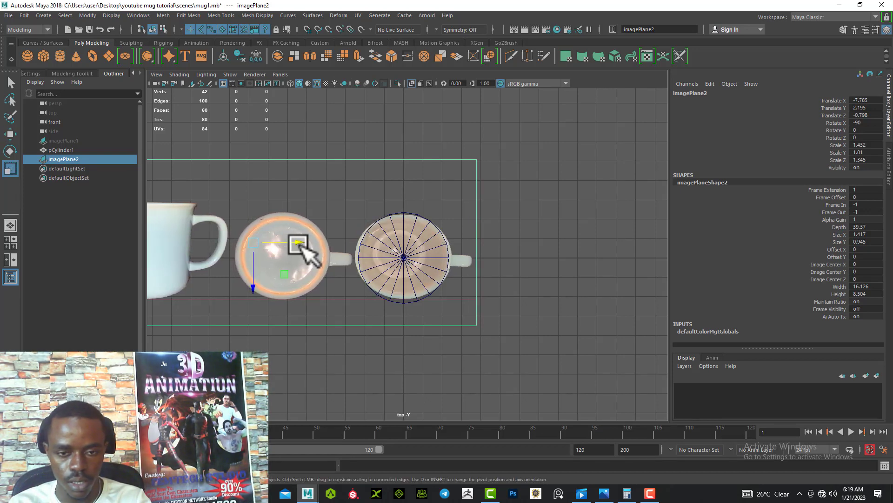
key("r")
left_click_drag(299, 242, 305, 242)
key("w")
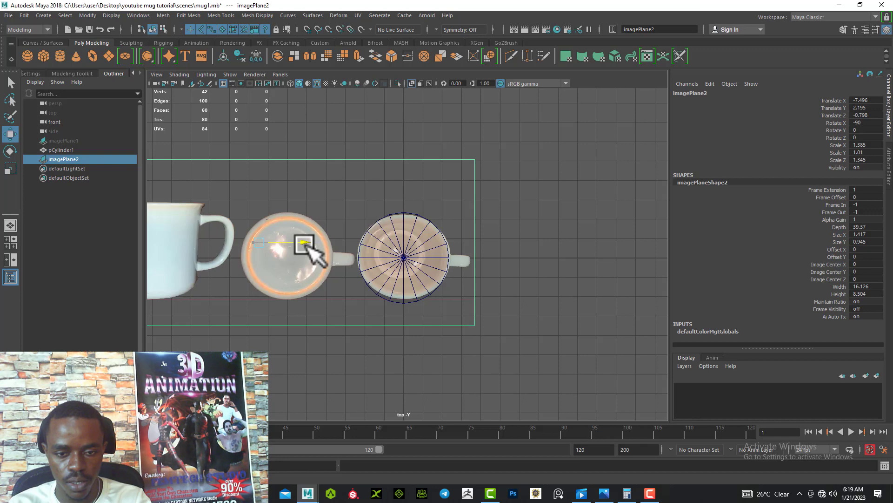
Fine-tune the image plane's position to about -7.496 in X and -0.726 in Z over the cylinder
left_click_drag(305, 243, 306, 243)
left_click_drag(259, 286, 260, 288)
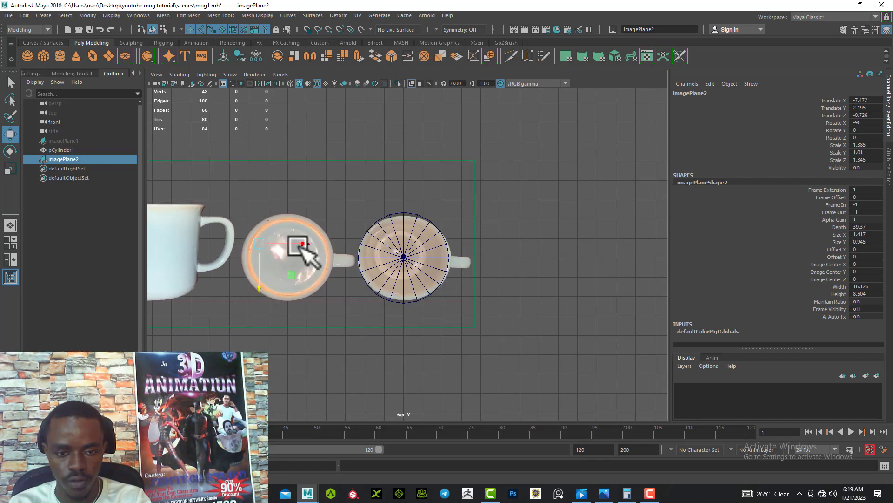
left_click_drag(302, 244, 303, 245)
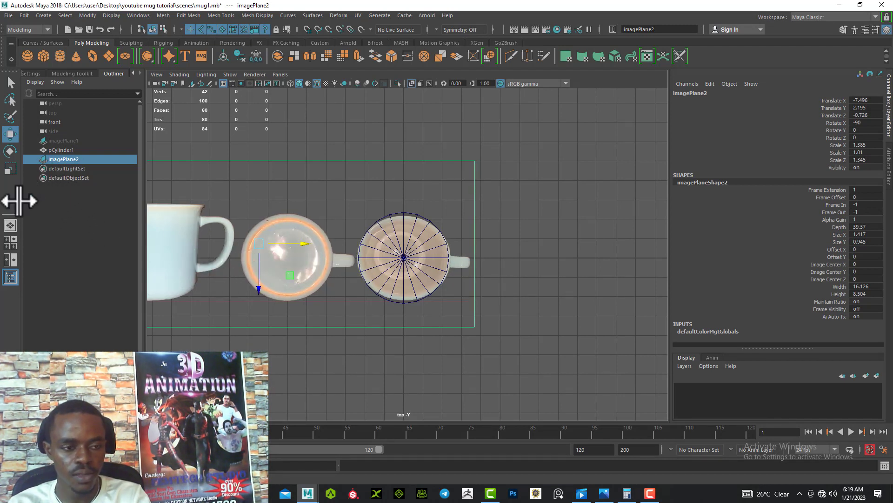
Return to the perspective view and unhide the original upright image plane
left_click(10, 226)
left_click_drag(293, 325, 242, 221, "alt")
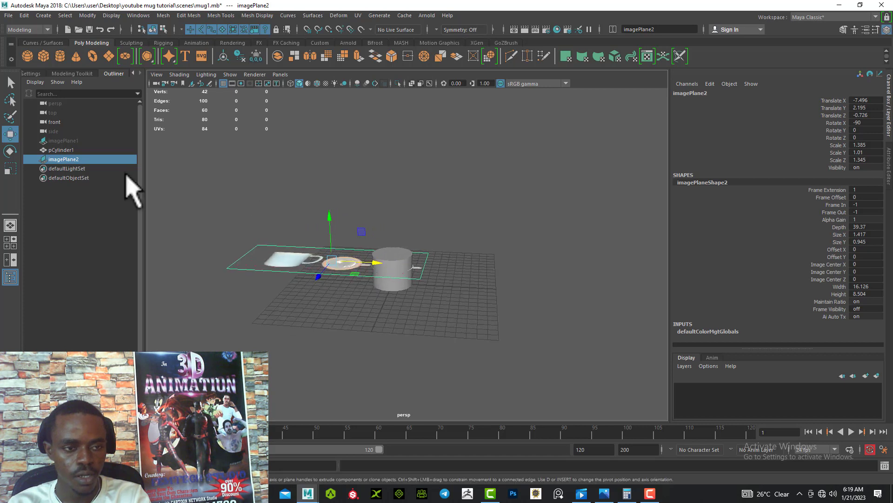
left_click(63, 140)
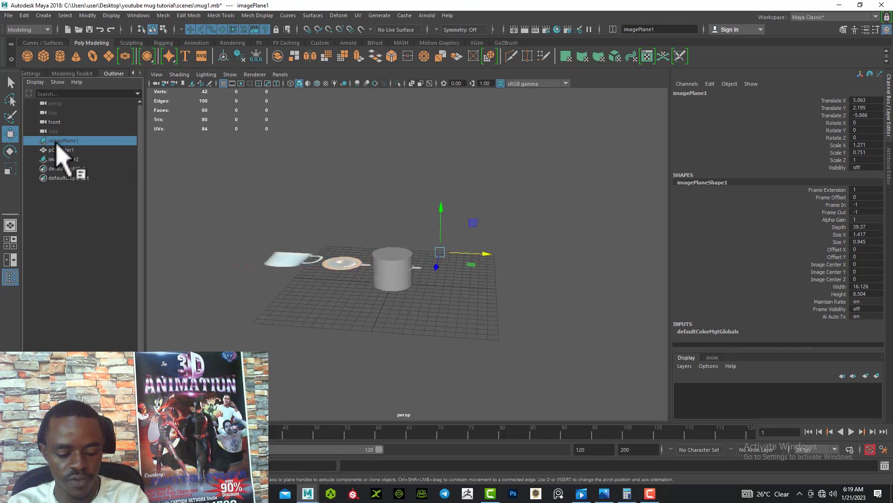
key("shift+h")
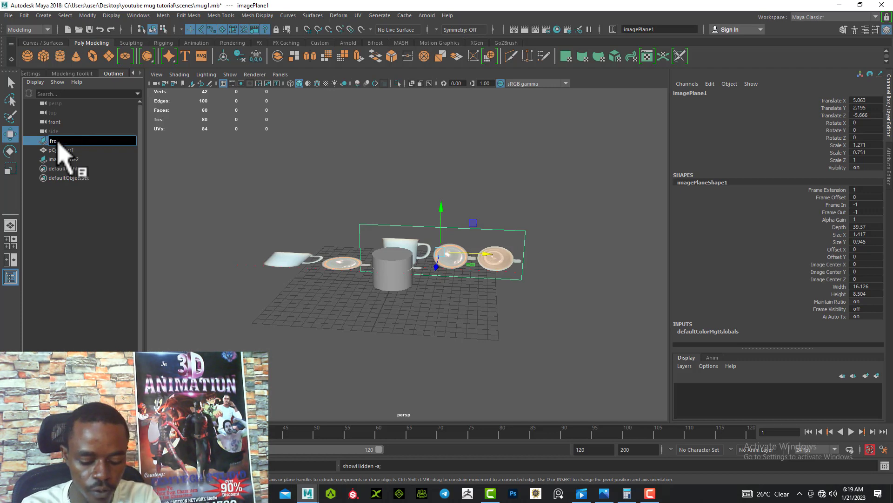
Rename the upright image plane front_image and the flat image plane top_image
type("nt im")
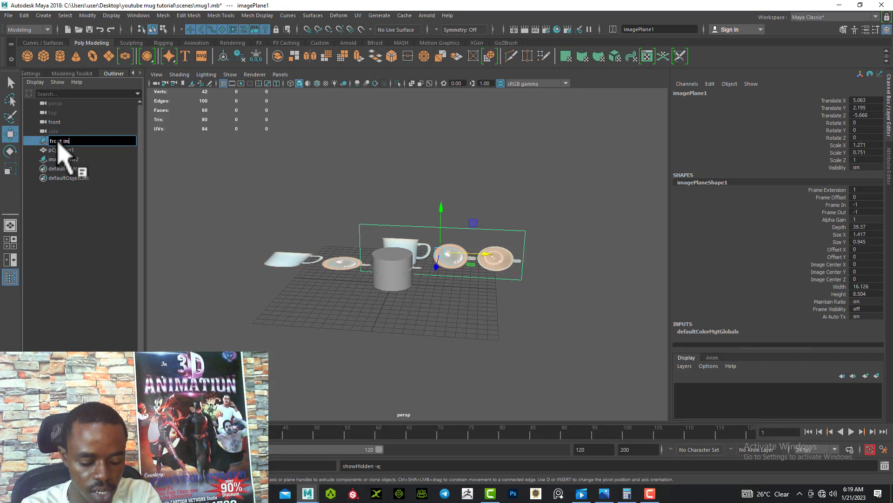
type("age")
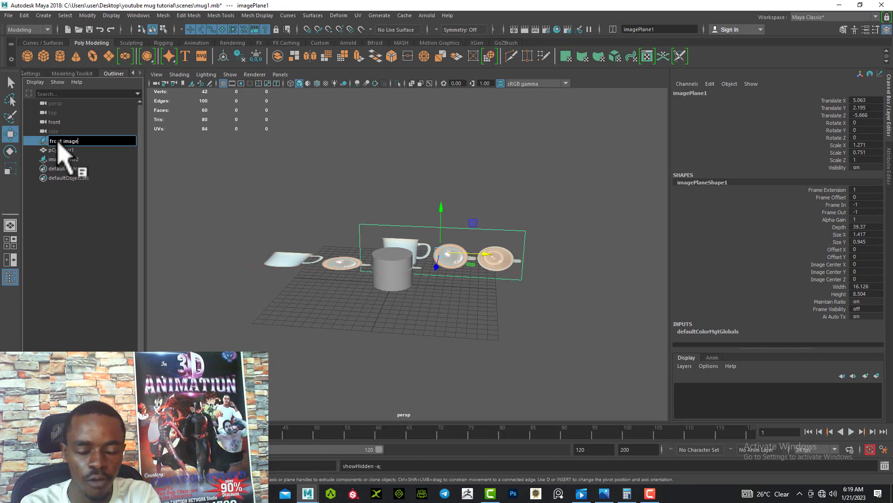
key("Return")
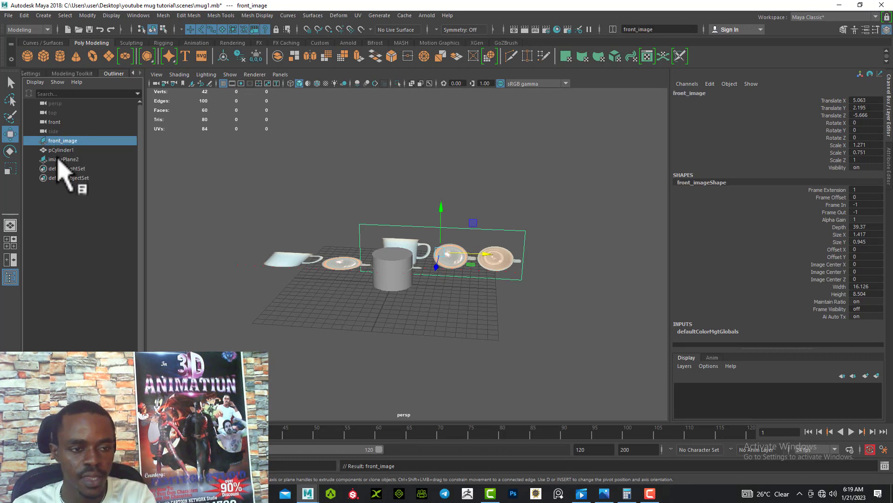
left_click(63, 160)
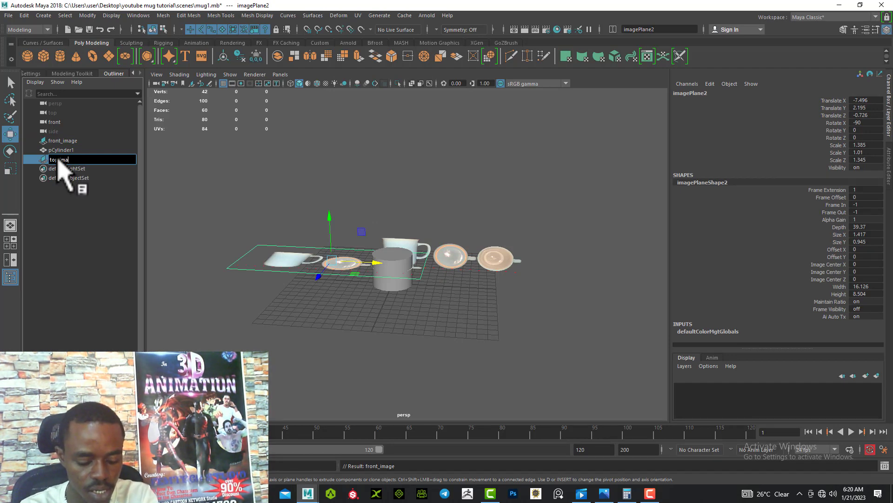
key("Return")
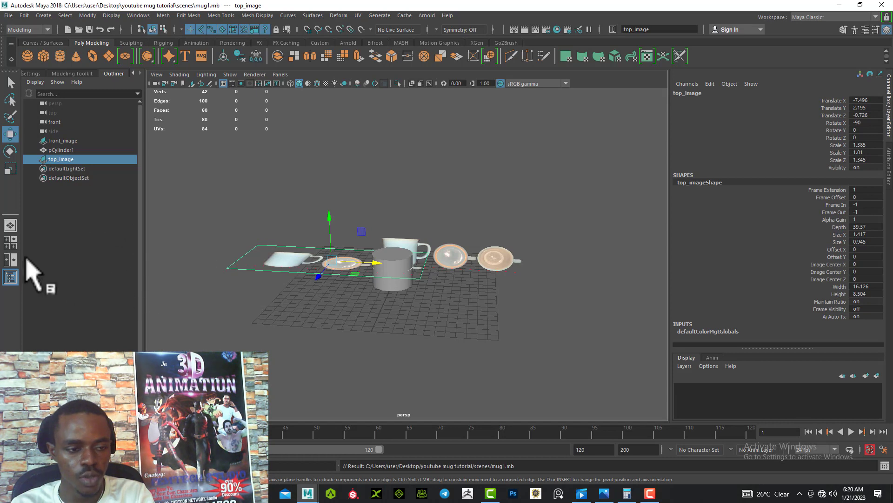
Switch to the four-view layout, and open and cancel the image import for the side view
left_click(11, 242)
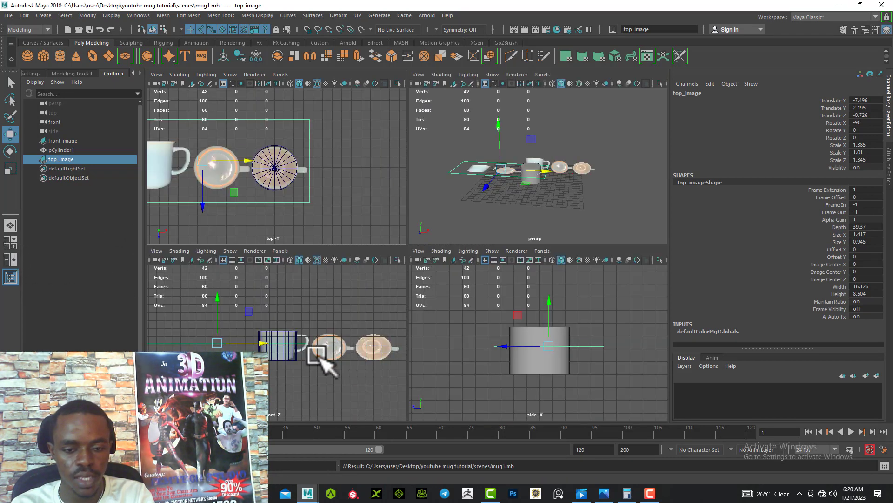
scroll(320, 358, "down", 3)
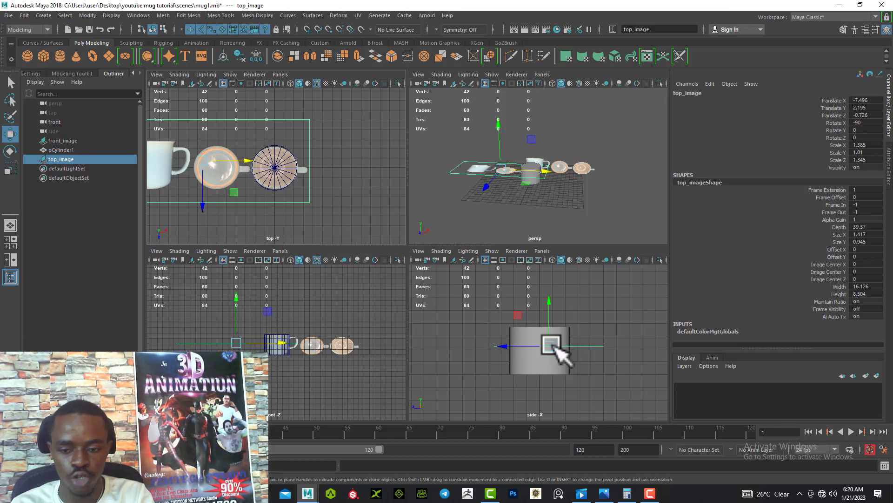
left_click(454, 261)
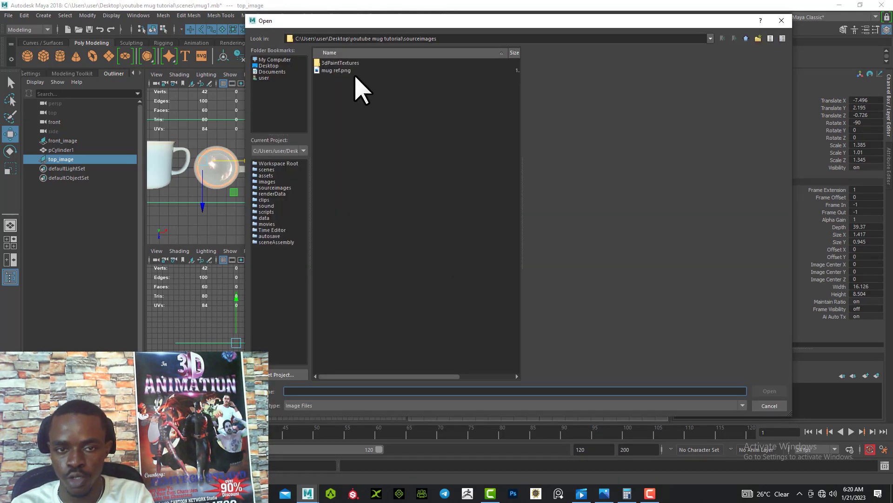
left_click(782, 20)
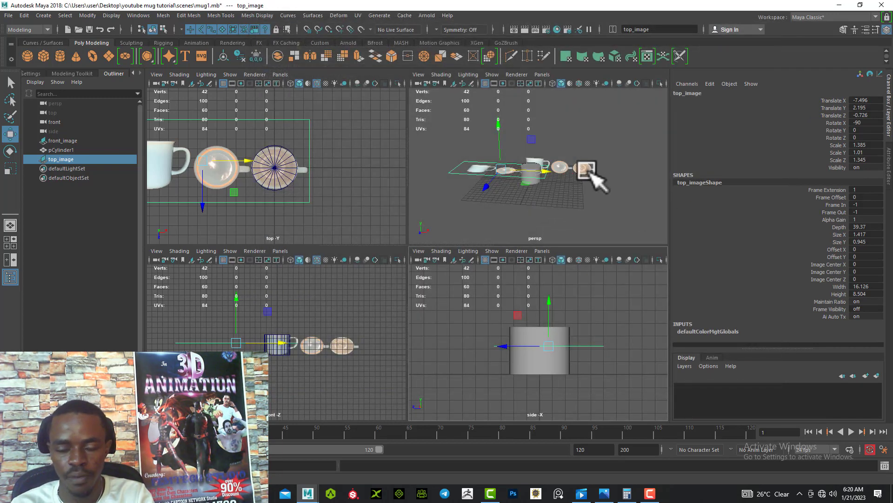
Duplicate the front_image plane in the perspective view
left_click(587, 170)
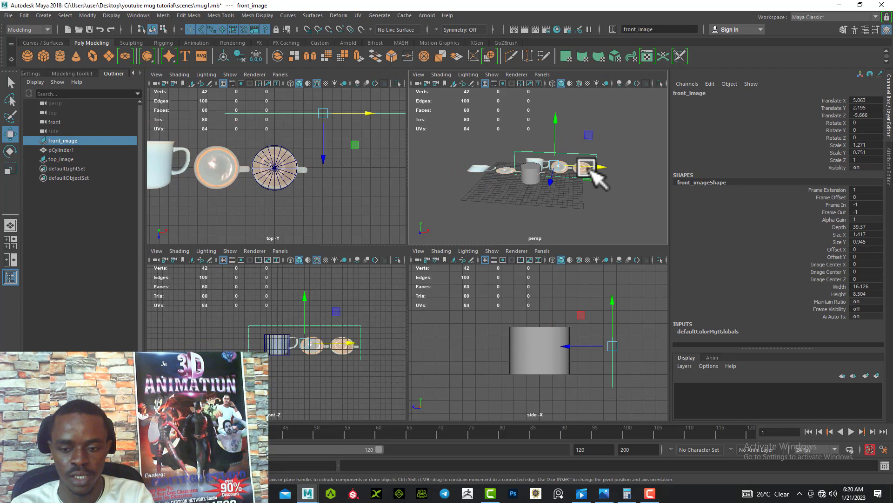
mouse_move(589, 168)
left_mouse_down()
mouse_move(575, 154)
mouse_move(589, 172)
mouse_move(563, 161)
mouse_move(602, 166)
left_mouse_up()
key("ctrl+d")
scroll(583, 224, "up", 3)
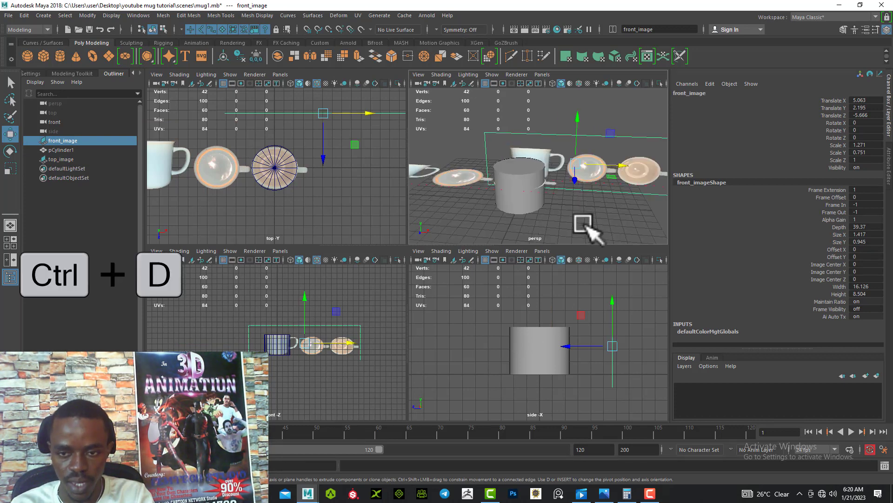
scroll(584, 224, "down", 5)
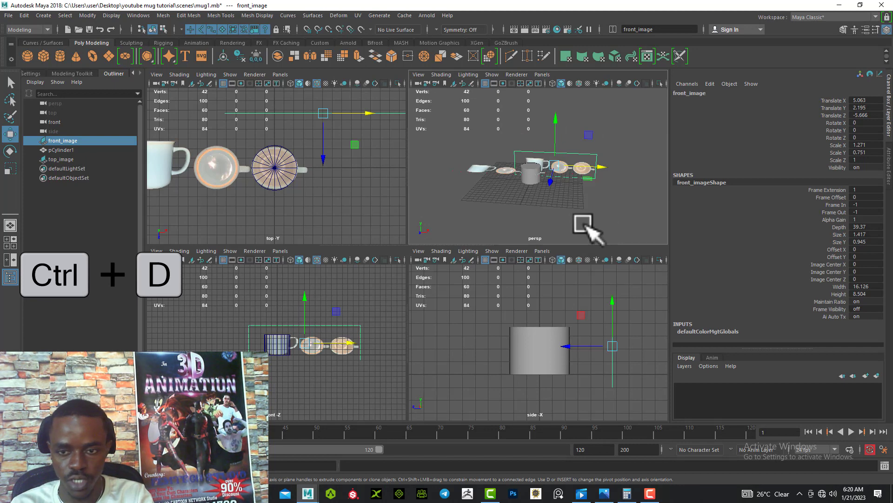
key("ctrl+d")
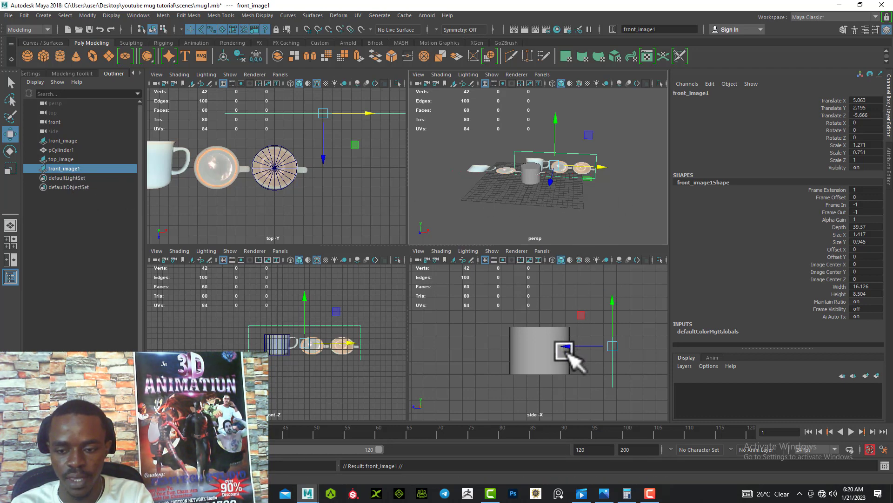
Move the duplicated front image plane to about -0.056 in Z so it passes through the cylinder's centre
left_click_drag(565, 347, 486, 346)
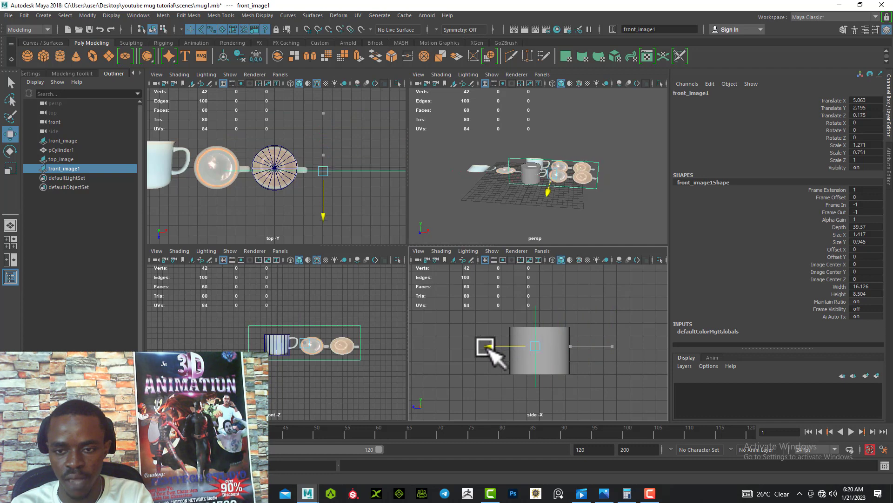
left_click_drag(635, 161, 558, 180, "alt")
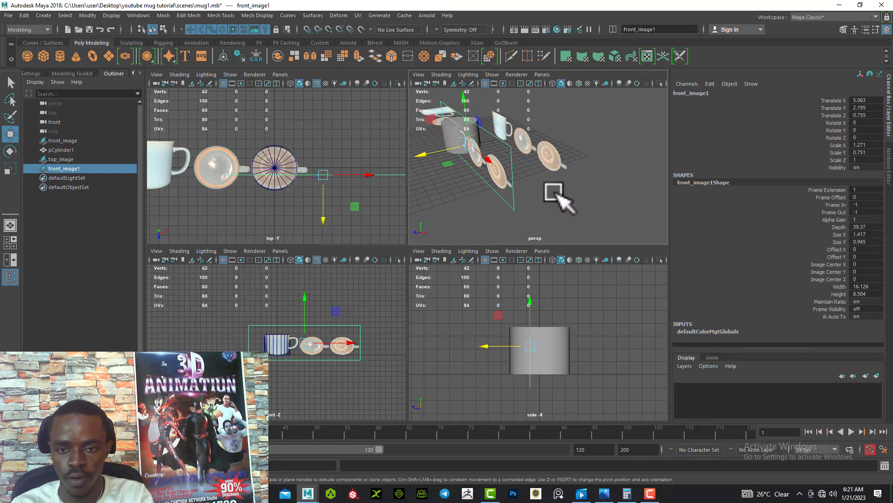
left_click_drag(559, 193, 553, 171, "alt")
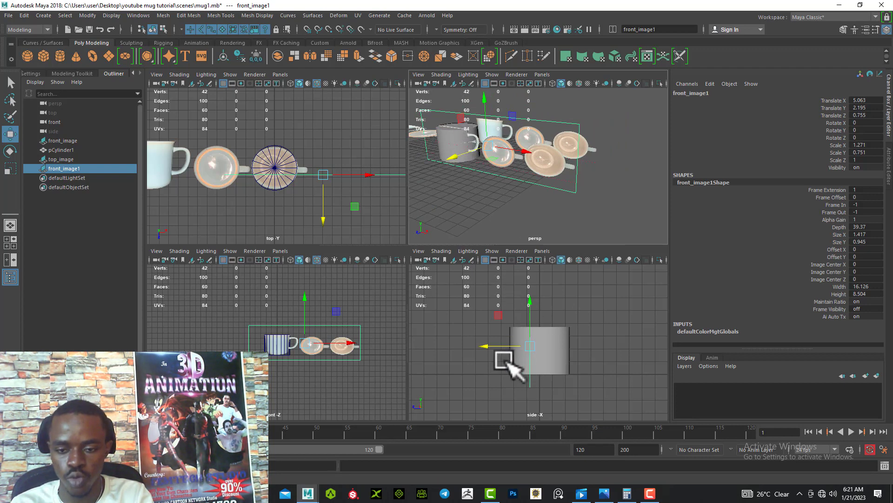
left_click_drag(489, 351, 497, 352)
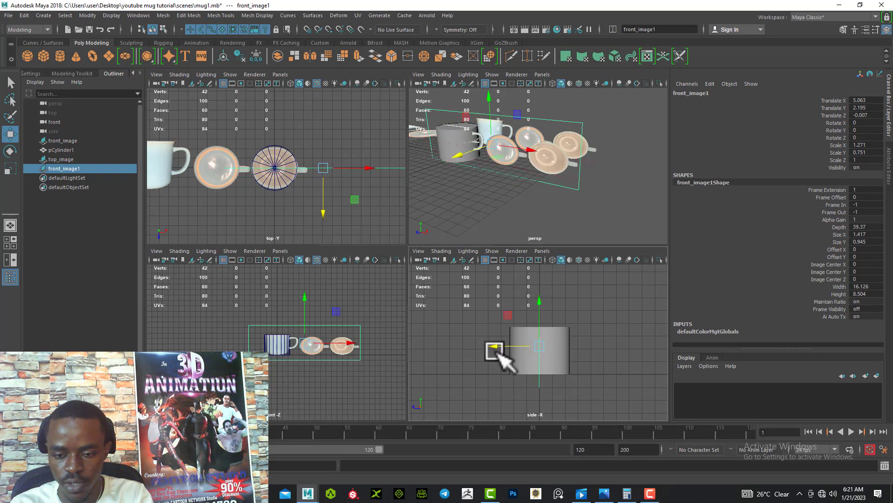
scroll(499, 366, "up", 2)
middle_click_drag(488, 384, 488, 371, "alt")
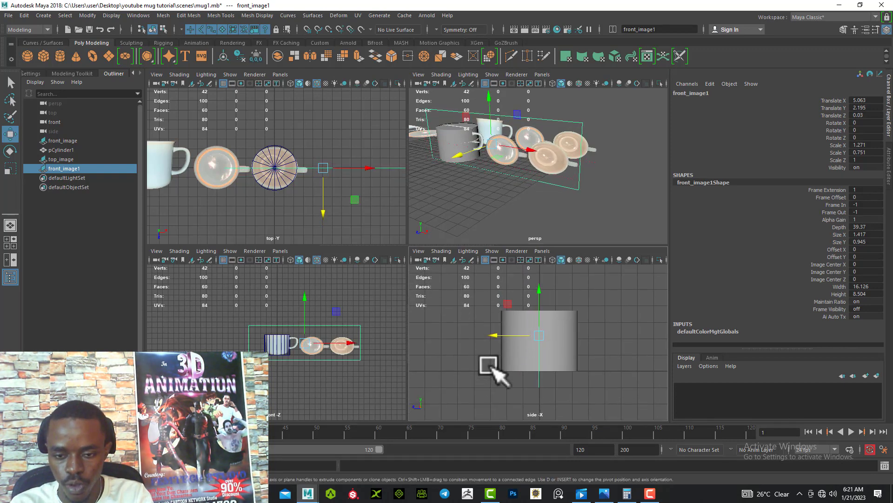
left_click_drag(493, 338, 494, 338)
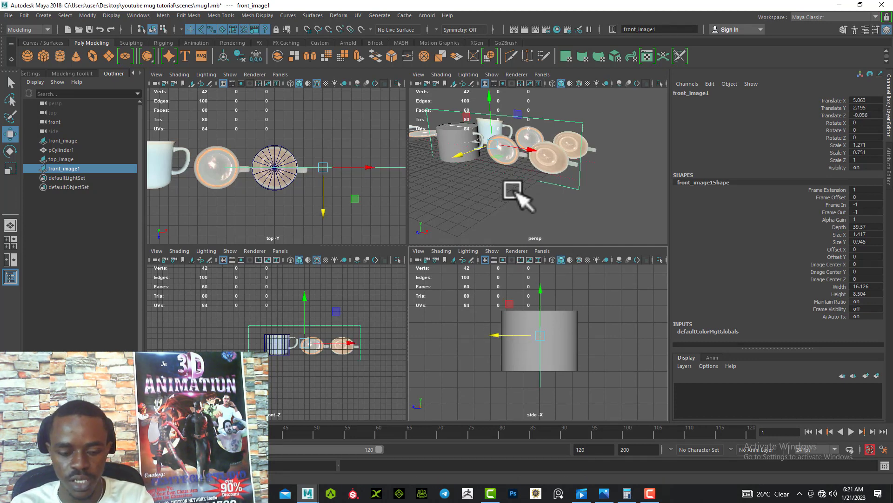
Rotate the duplicated front image plane to exactly 90 degrees in Y so it faces the side view
key("e")
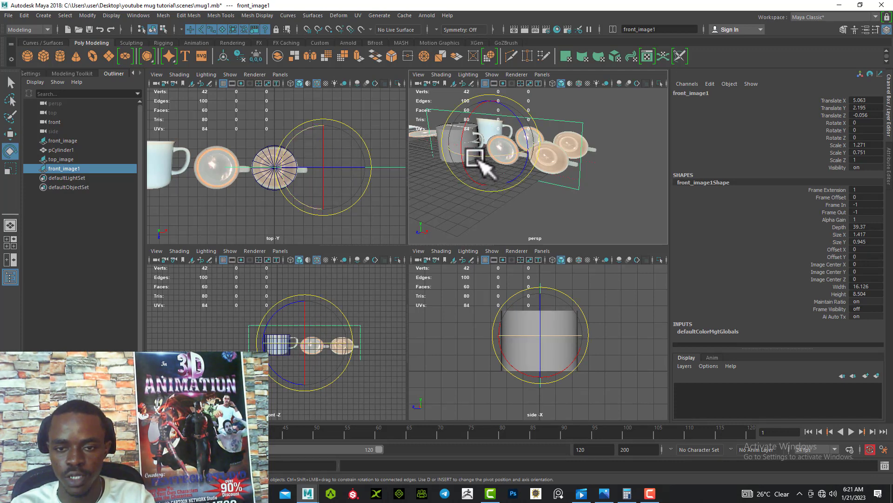
left_click_drag(479, 159, 509, 168)
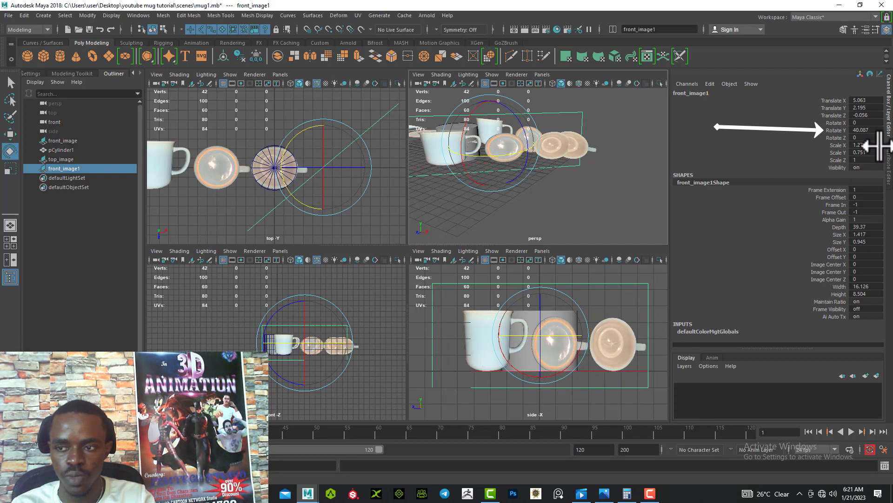
double_click(880, 130)
type("9")
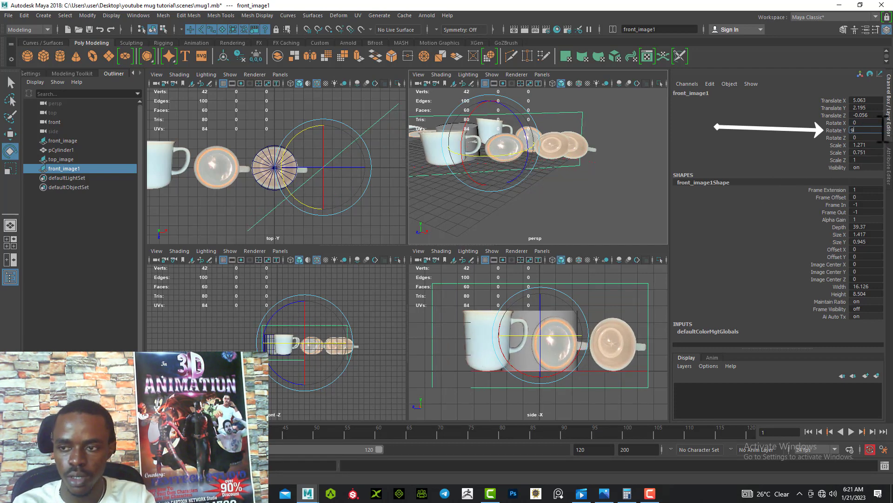
type("0")
key("Return")
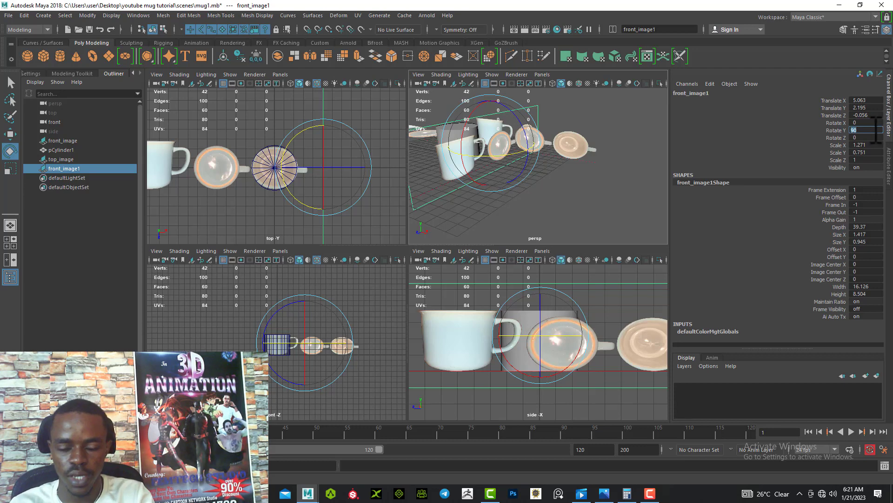
Deselect the image plane, maximize the side view and fit all the reference mug pictures in it
left_click(510, 413)
key("space")
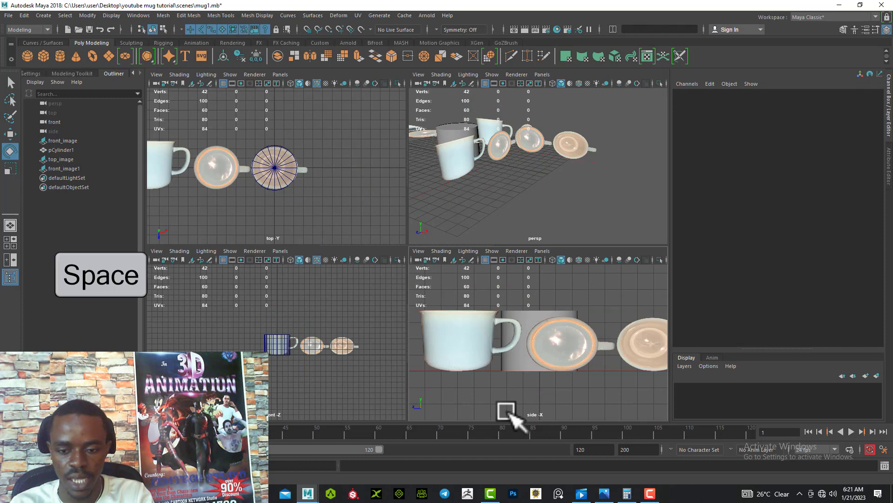
scroll(470, 405, "down", 3)
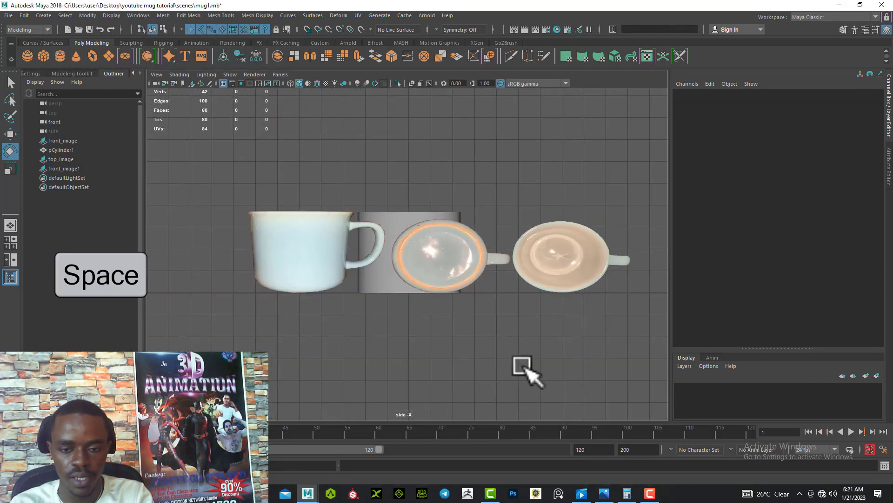
Move the front_image1 plane to about -5.027 in Z so its mug picture overlaps the cylinder in the side view, and save the scene
middle_click_drag(529, 369, 477, 362, "alt")
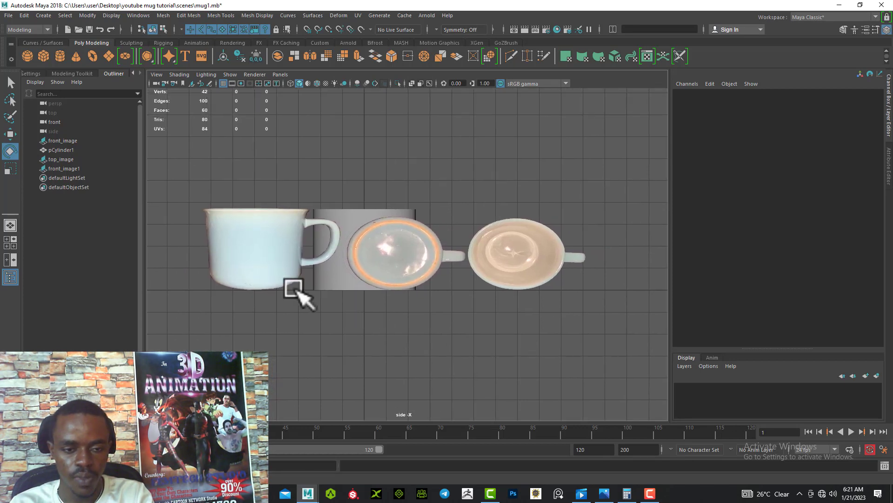
left_click(269, 271)
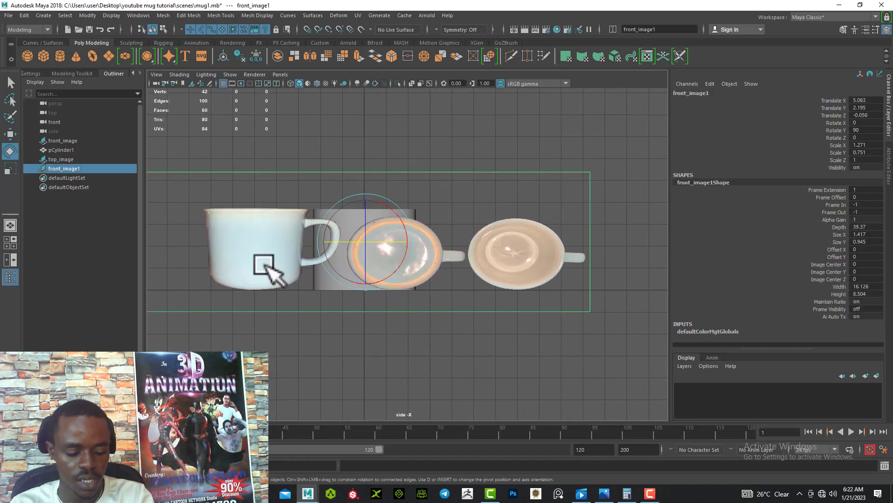
key("w")
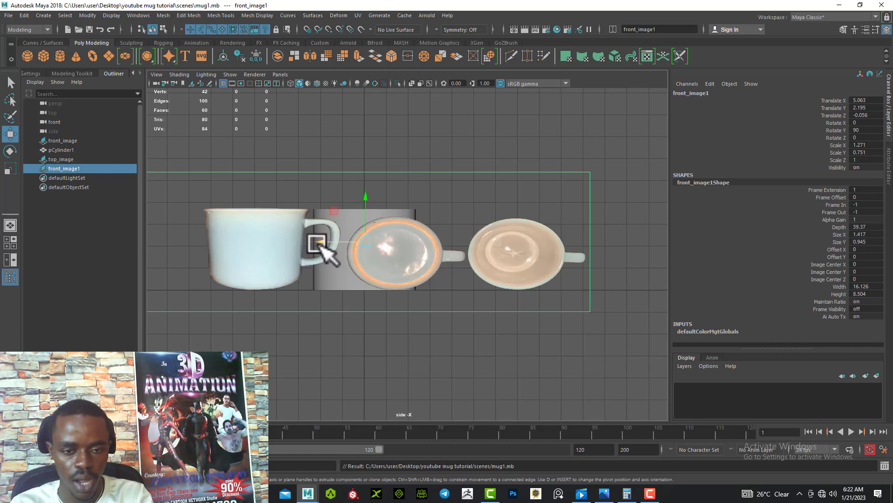
left_click_drag(322, 244, 428, 244)
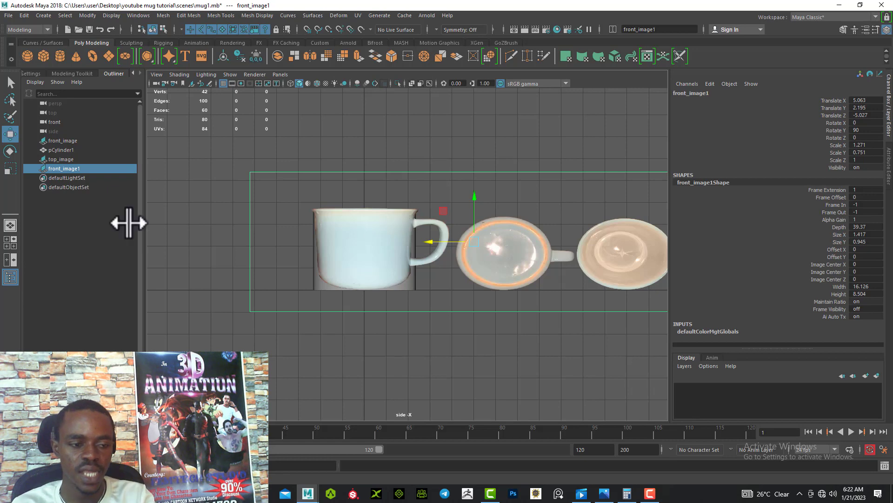
left_click(10, 242)
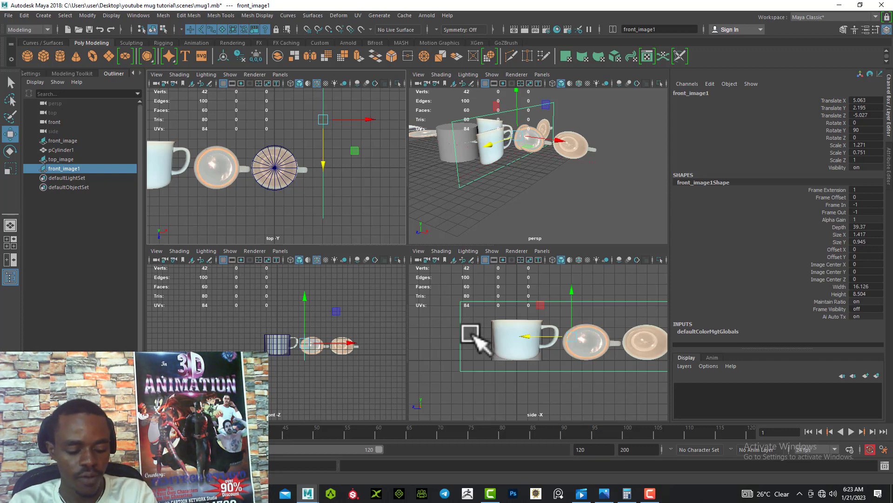
key("ctrl+s")
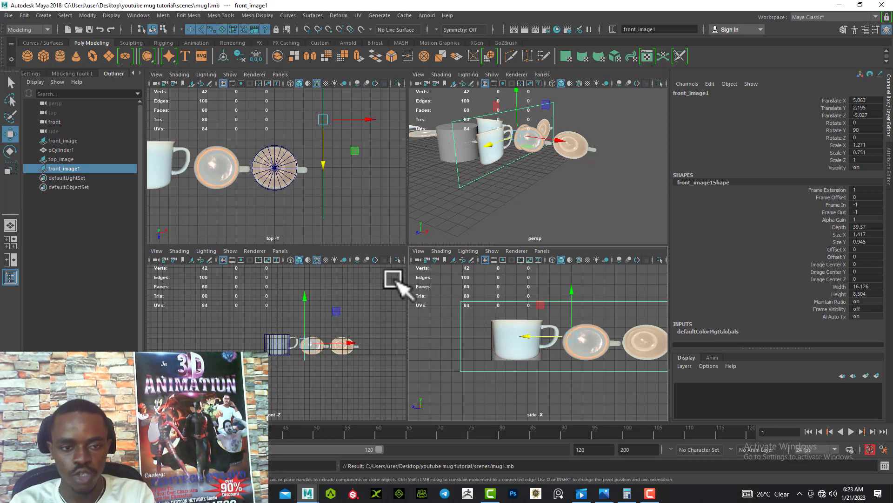
Examine from several angles in the perspective view how the cylinder and reference planes intersect, selecting the cylinder and top_image alternately
left_click_drag(484, 215, 520, 213, "alt")
middle_click_drag(516, 199, 567, 204, "alt")
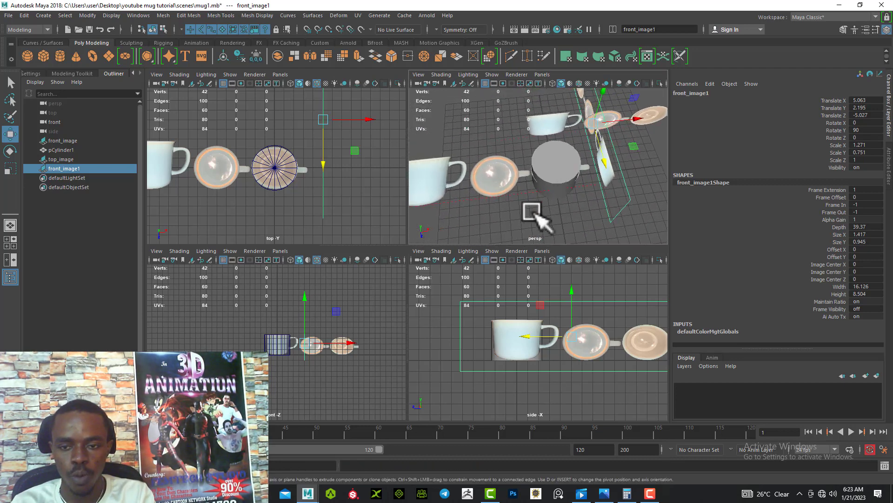
left_click_drag(535, 215, 552, 201, "alt")
middle_click_drag(552, 202, 538, 223, "alt")
left_click_drag(539, 223, 517, 170, "alt")
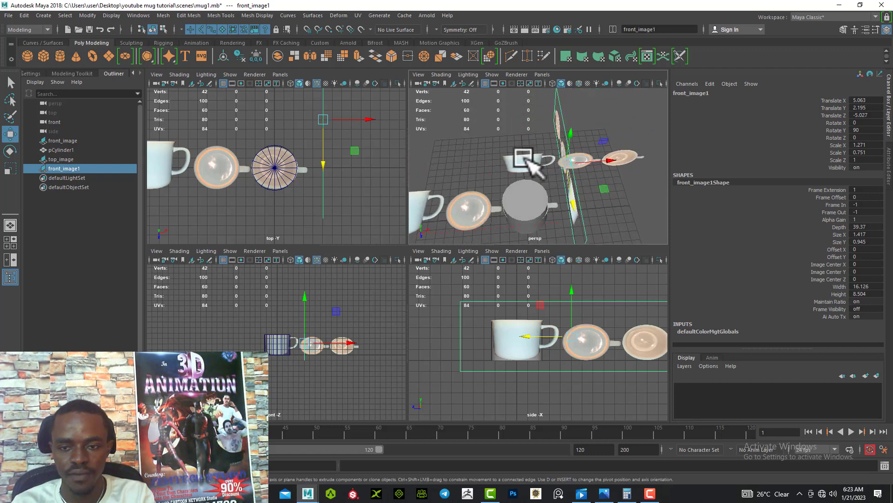
left_click_drag(501, 221, 479, 155, "alt")
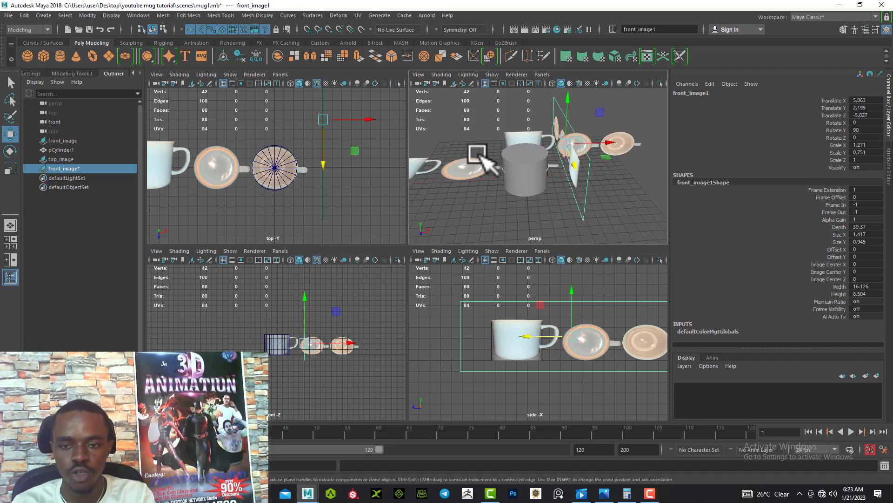
scroll(479, 155, "up", 3)
left_click(511, 166)
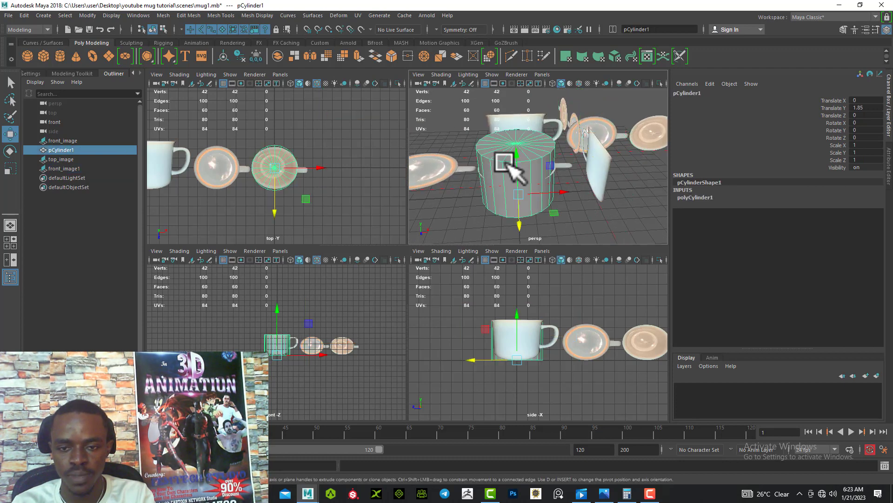
left_click(472, 190)
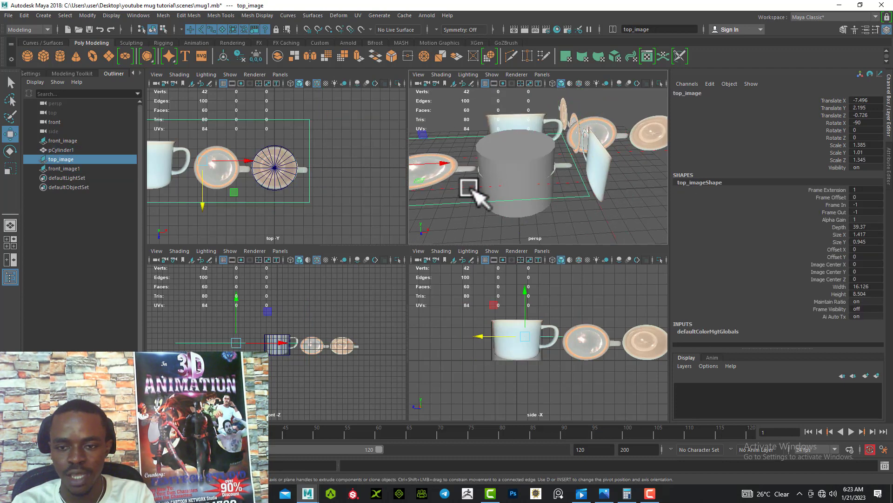
left_click(513, 169)
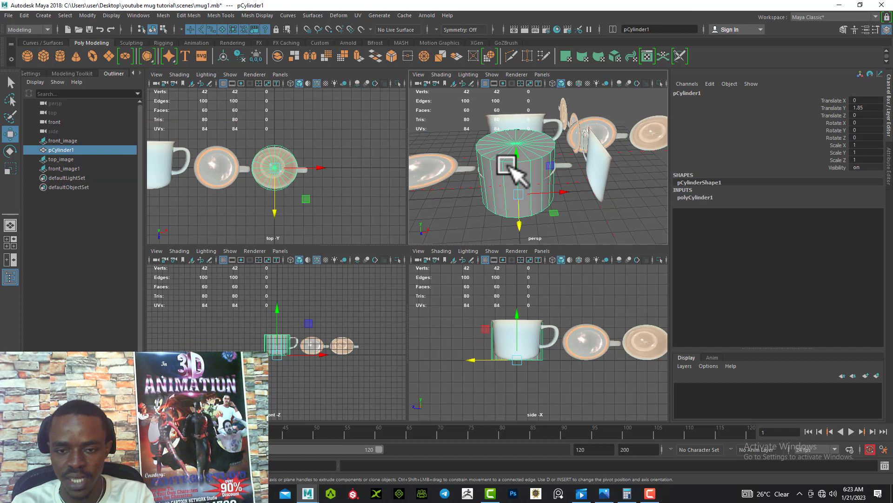
left_click(456, 191)
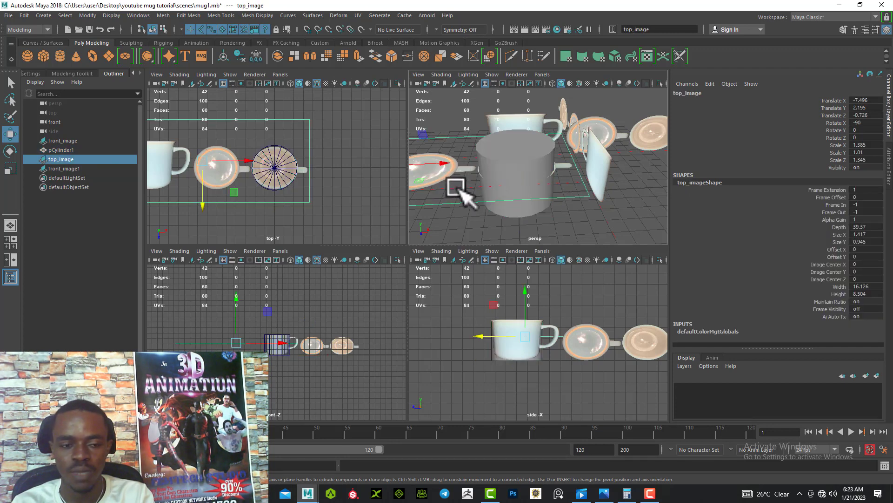
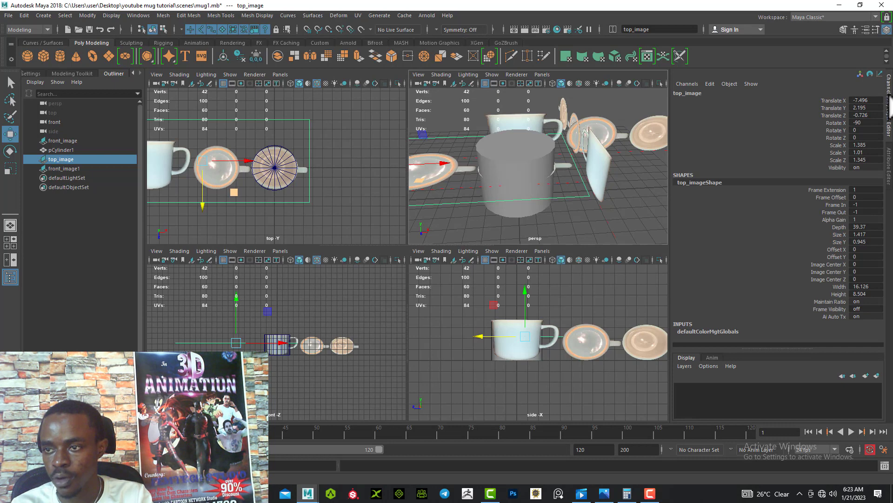
Switch the workspace to Maya Classic and create an empty display layer named REF
left_click(886, 29)
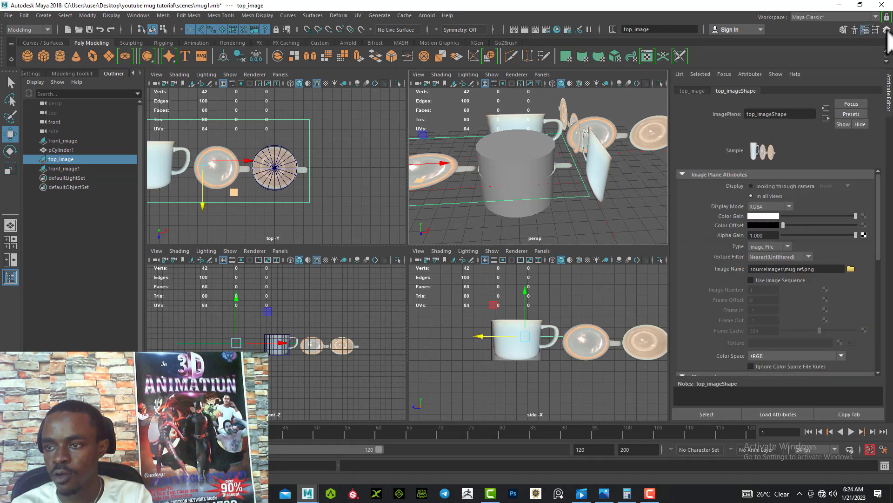
left_click(887, 29)
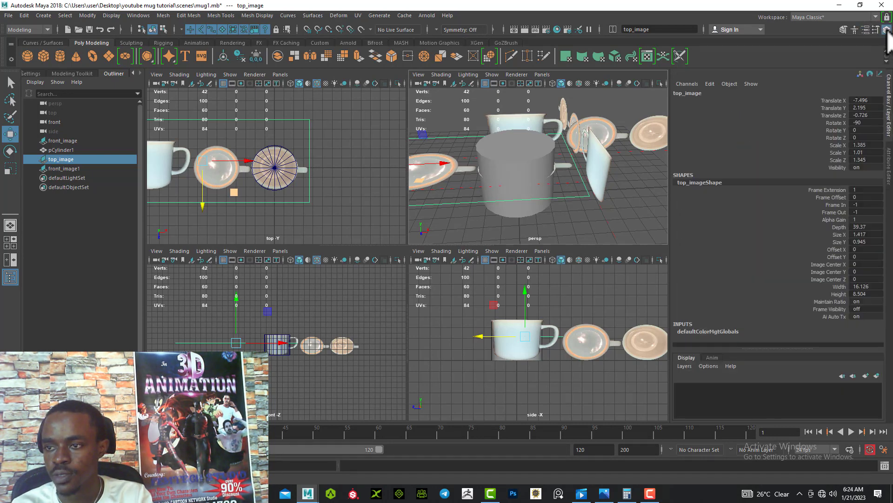
left_click(838, 17)
left_click(824, 187)
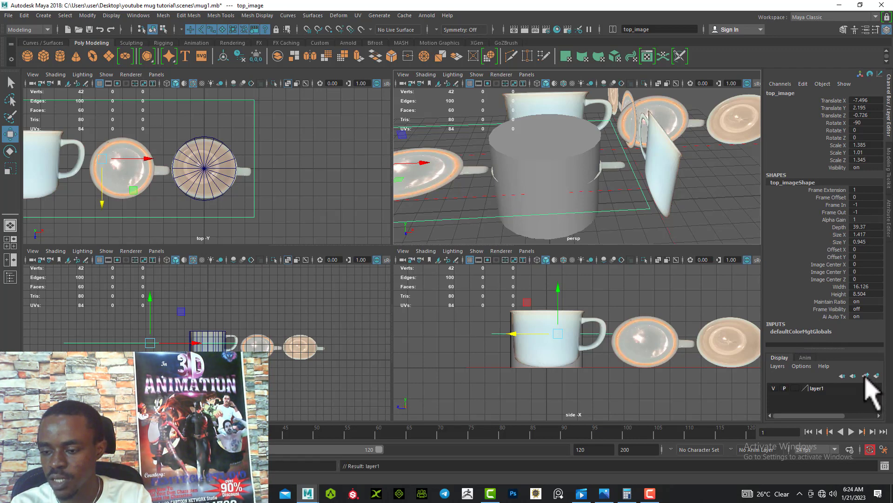
double_click(810, 388)
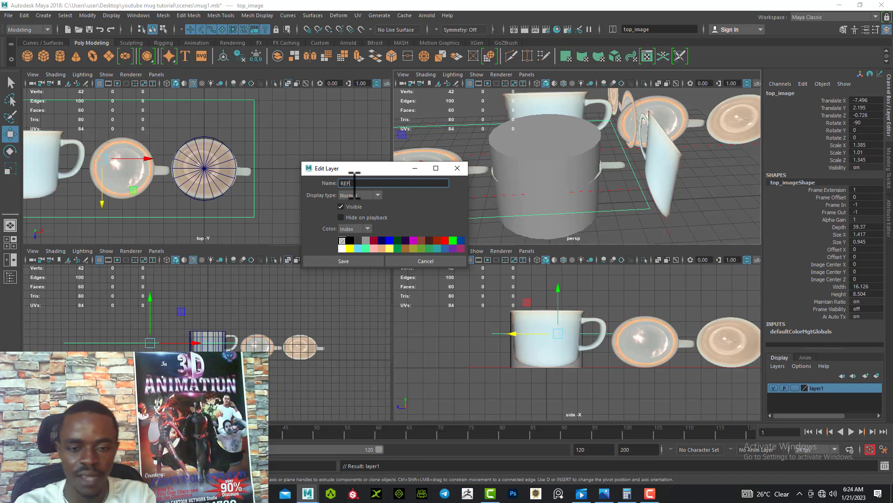
left_click(318, 263)
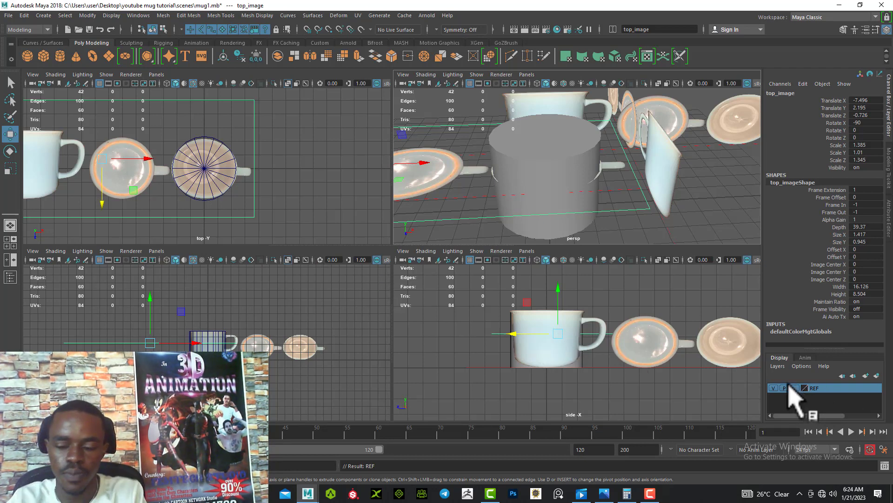
Add the front_image, top_image and front_image1 planes to the REF display layer
left_click(10, 277)
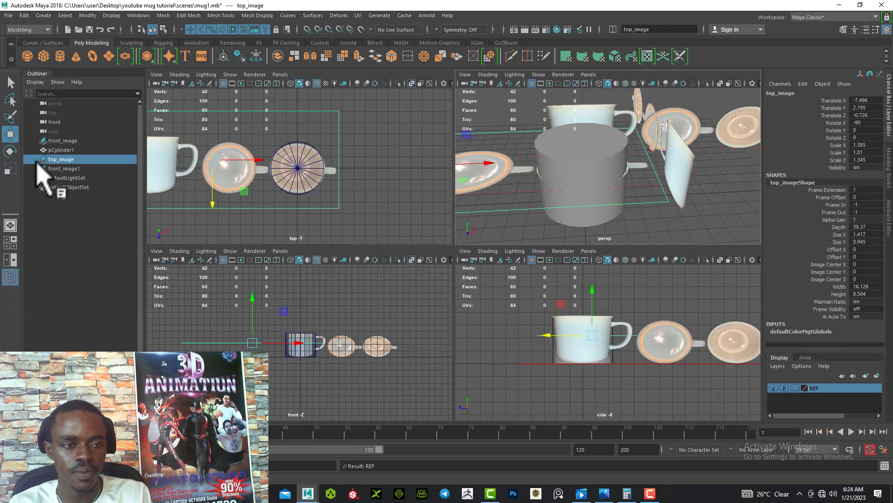
left_click(50, 140)
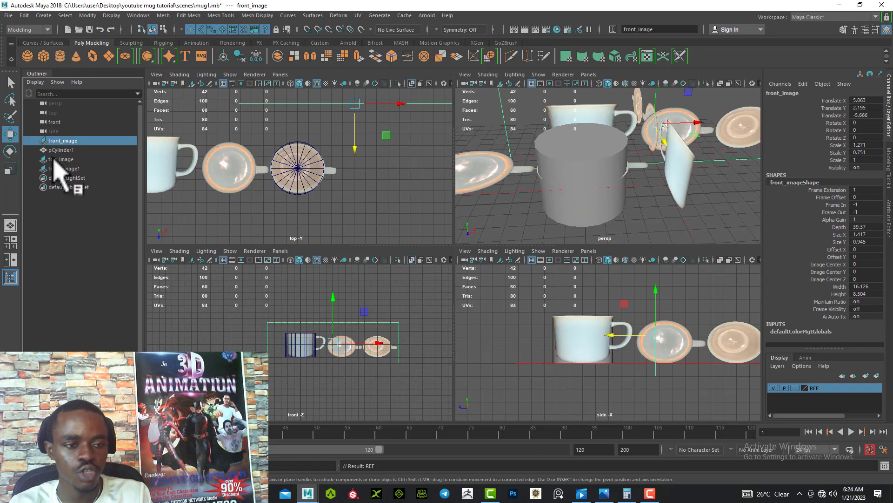
left_click(54, 160, "ctrl")
left_click(55, 169, "ctrl")
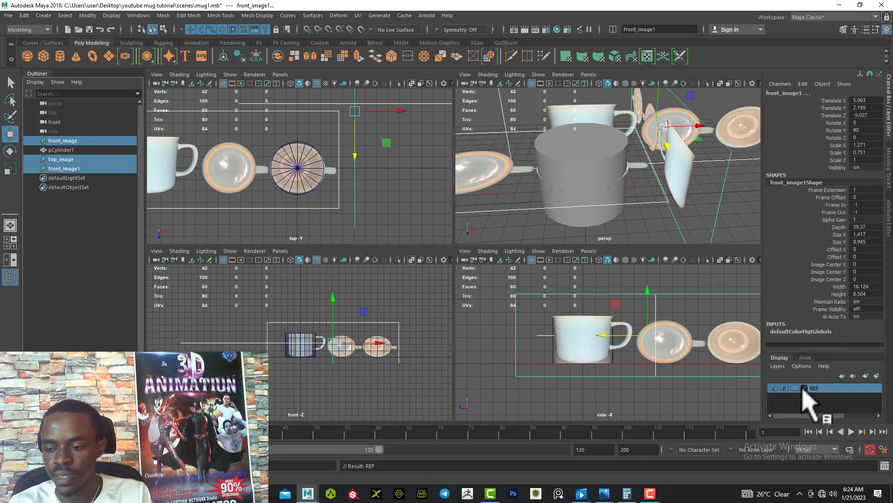
right_click(818, 390)
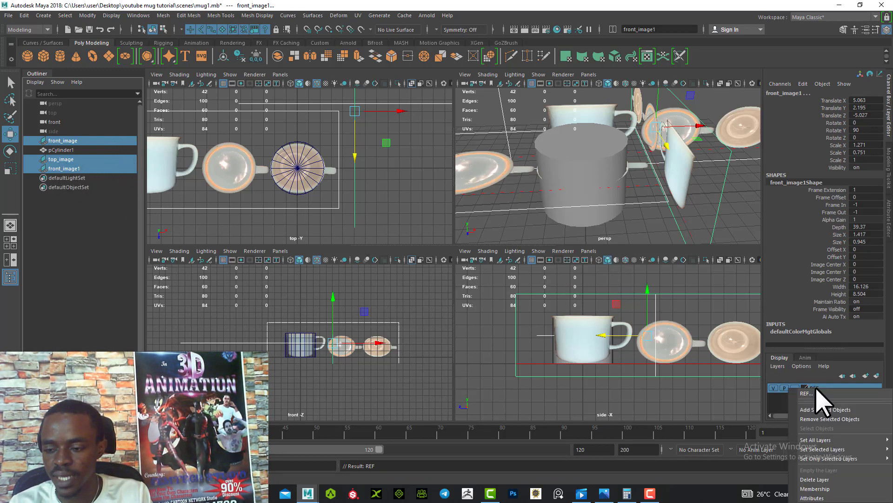
left_click(824, 410)
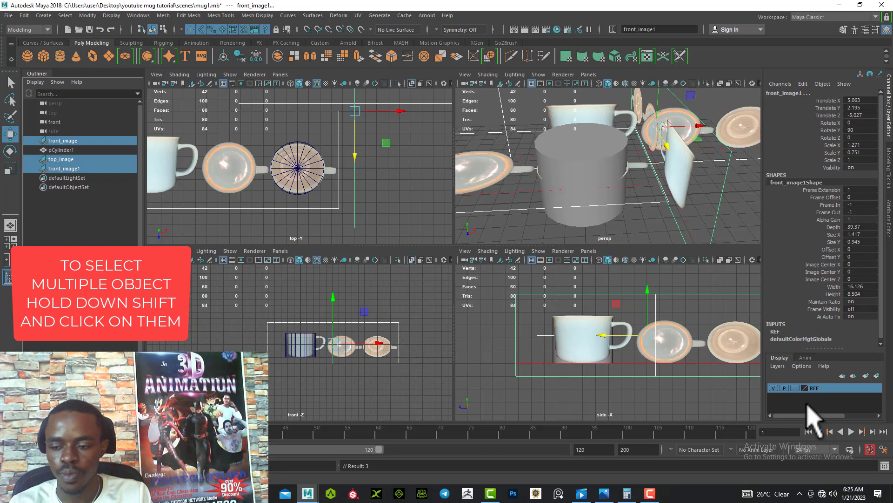
Set the REF layer to the reference display type and test whether its images can be picked in the views
left_click(795, 388)
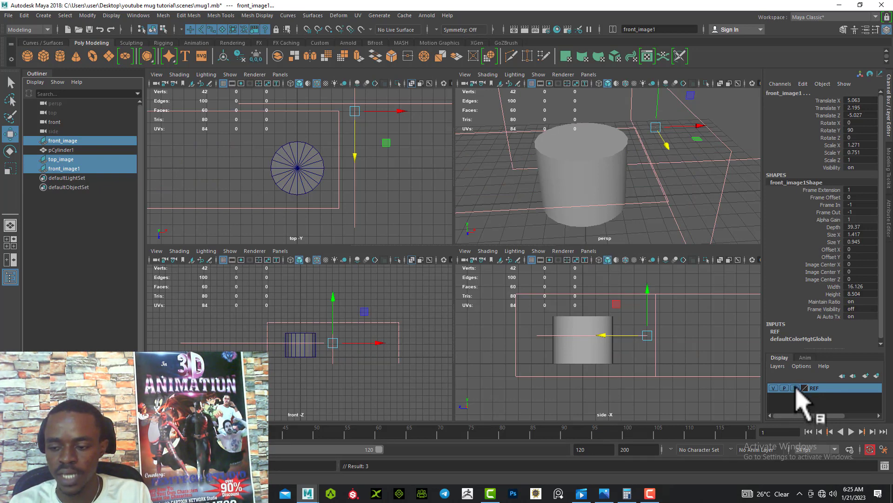
left_click(795, 389)
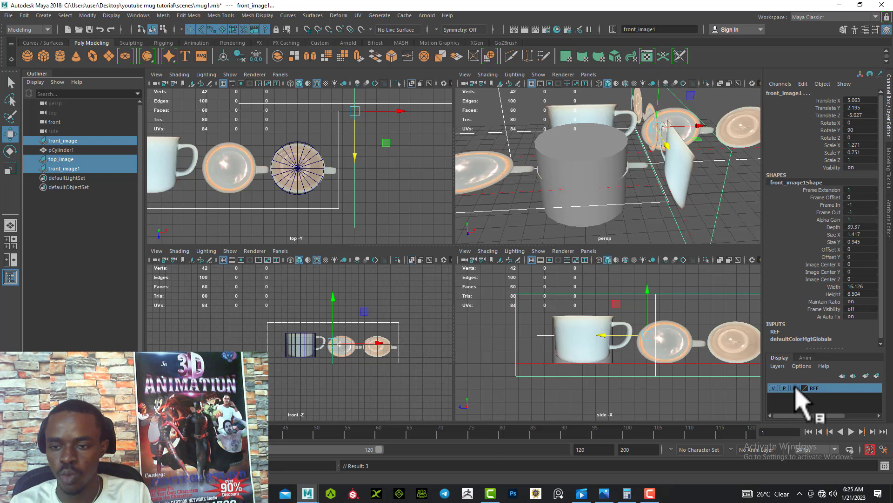
left_click(649, 235)
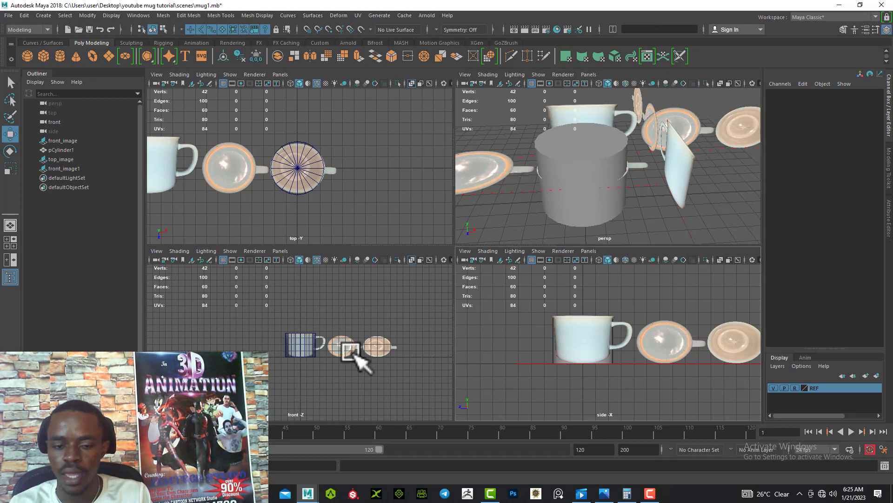
left_click(194, 159)
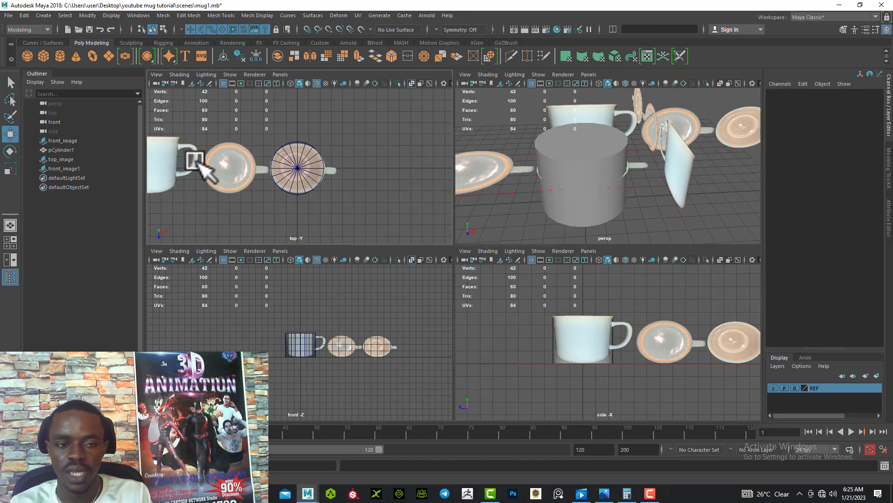
Check selecting front_image, top_image and front_image1 by name in the Outliner, and clear the selection
left_click(72, 140)
left_click(71, 158)
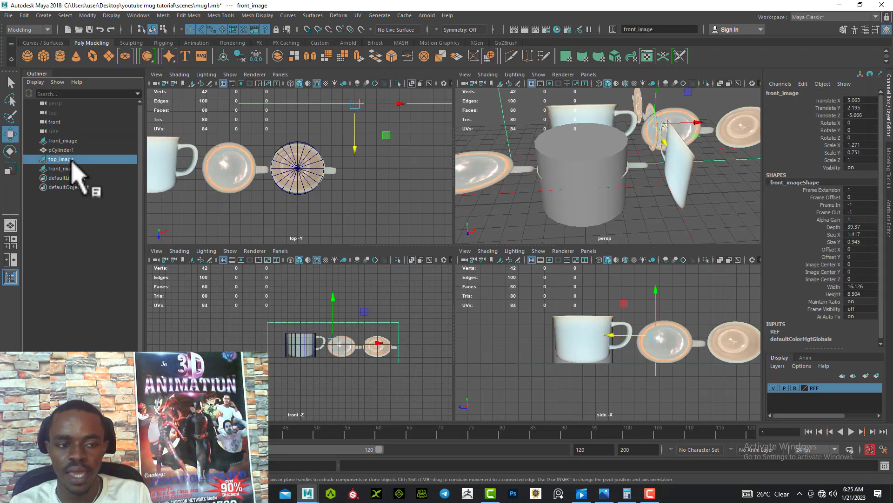
left_click(74, 168)
left_click(71, 159)
left_click(70, 141)
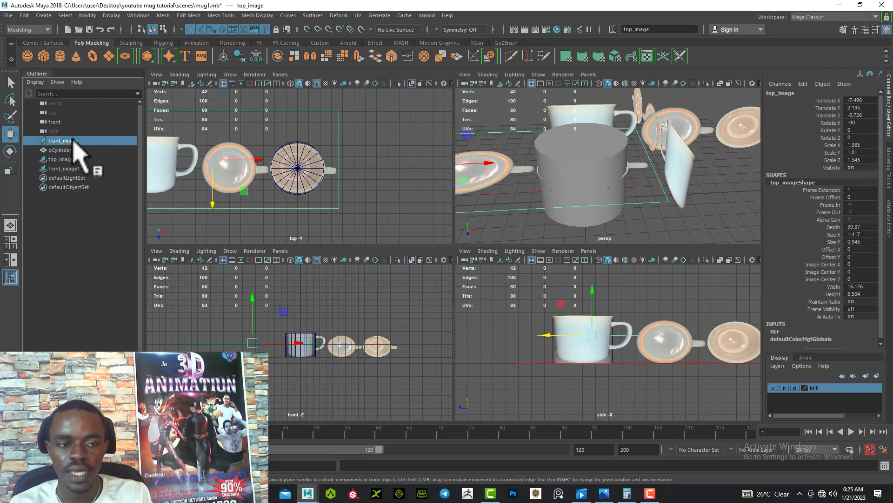
left_click(71, 159)
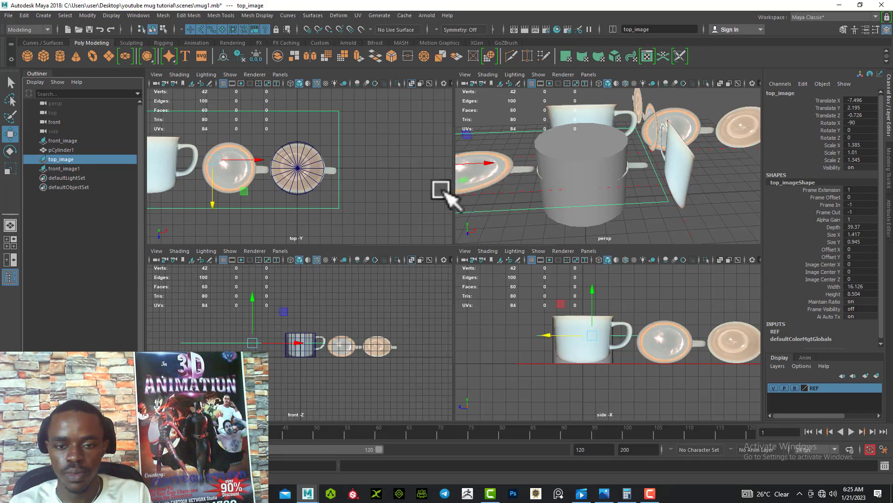
left_click(407, 196)
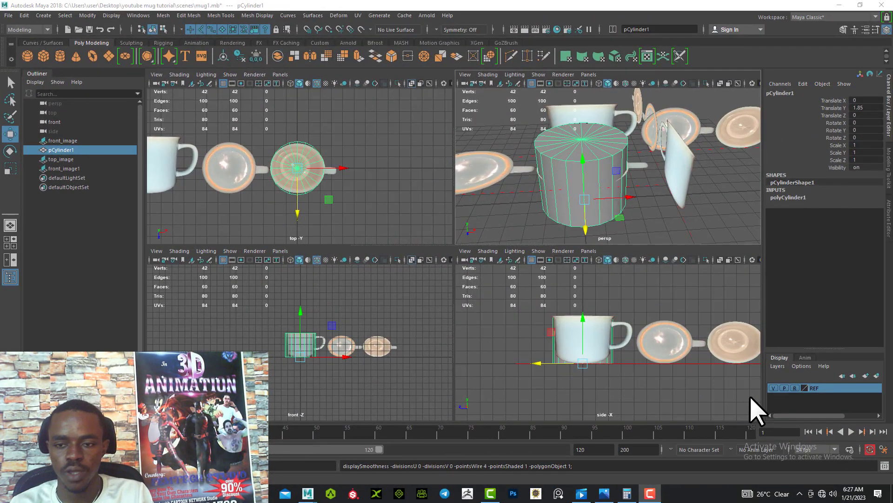
Maximize the front view, frame the mug reference closely and select the cylinder over it
left_click(398, 378)
key("space")
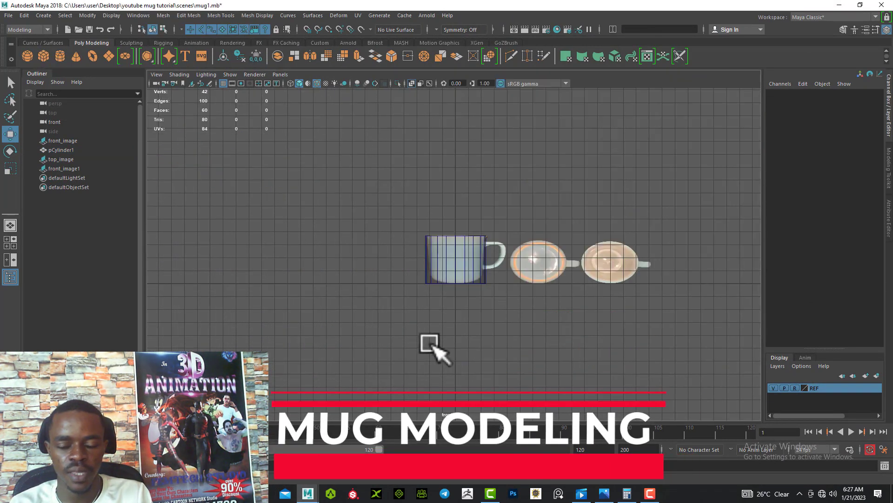
scroll(479, 324, "up", 6)
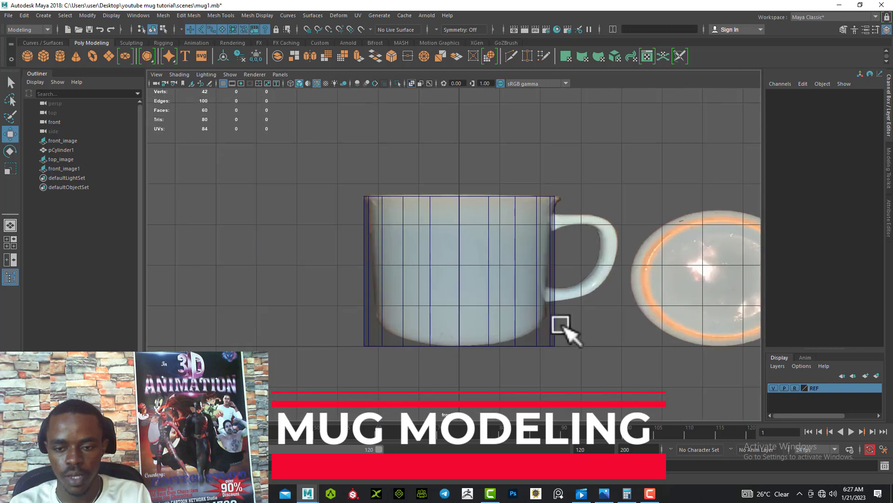
scroll(562, 325, "up", 5)
middle_click_drag(648, 355, 499, 313, "alt")
scroll(540, 337, "down", 3)
left_click_drag(463, 339, 530, 361)
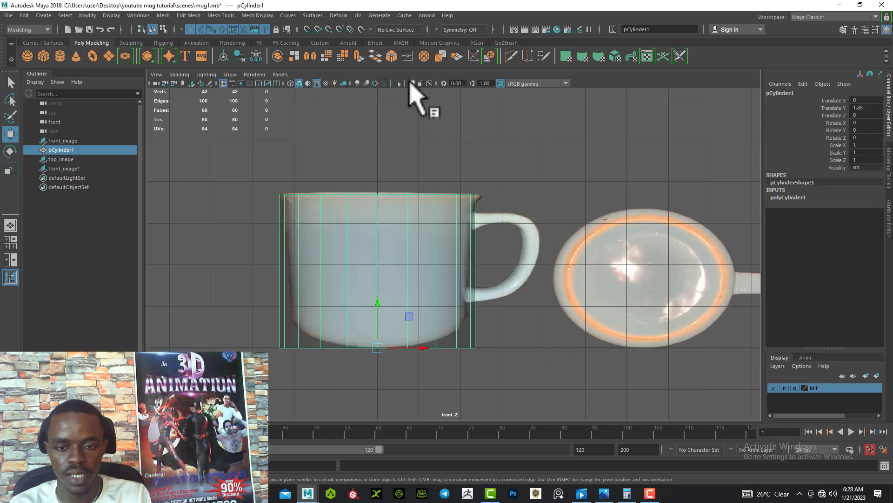
Turn off X-ray in the front view and inspect the cylinder's smooth preview in perspective, returning it to unsmoothed display
left_click(412, 83)
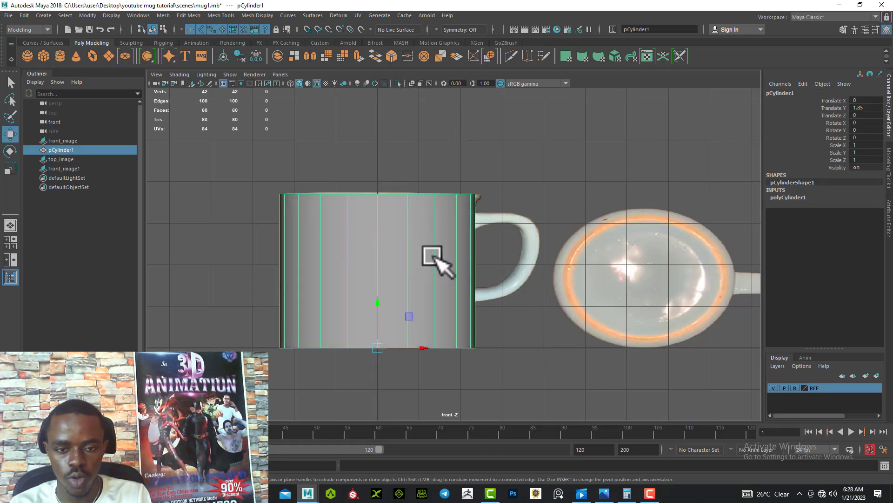
key("3")
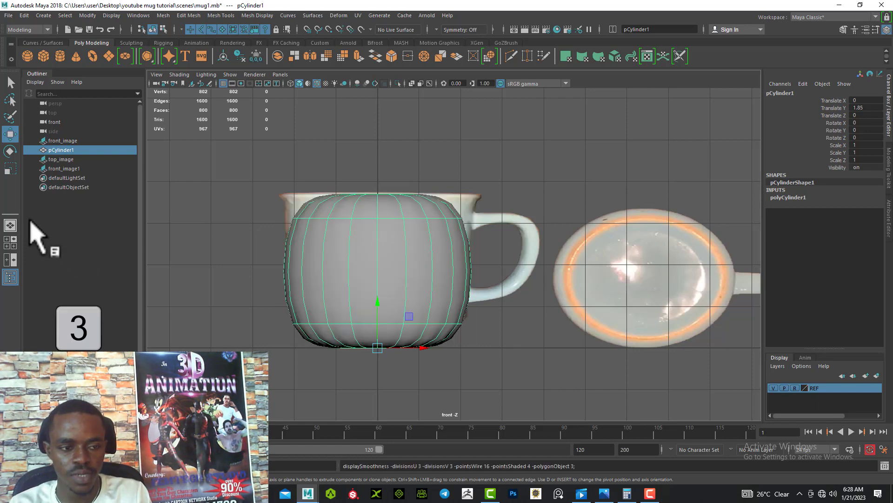
left_click(11, 225)
left_click_drag(469, 283, 372, 261, "alt")
middle_click_drag(372, 262, 389, 288, "alt")
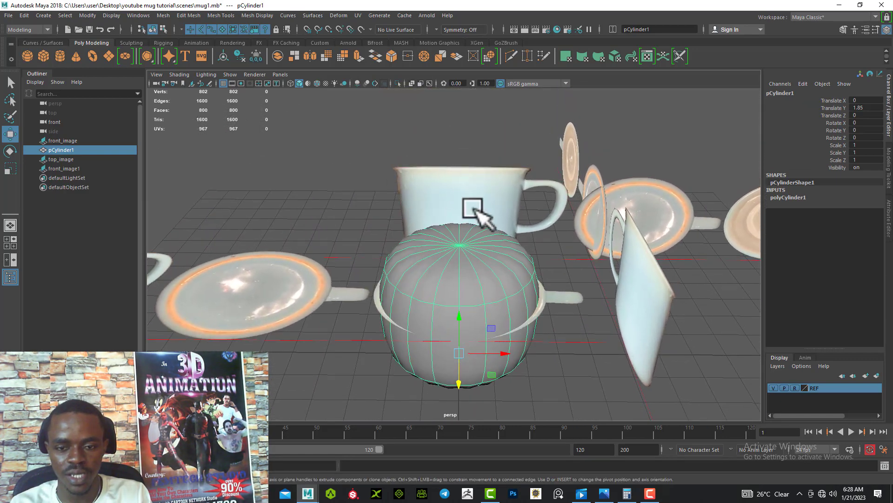
left_click_drag(398, 259, 453, 225, "alt")
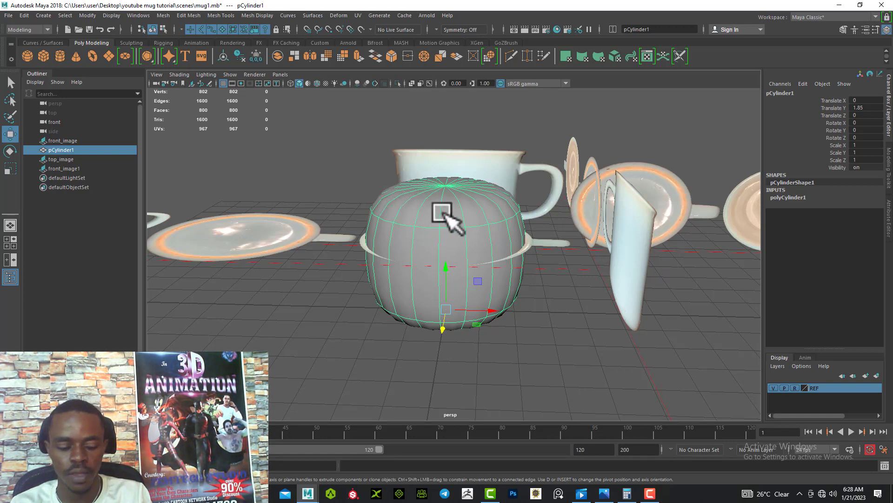
key("1")
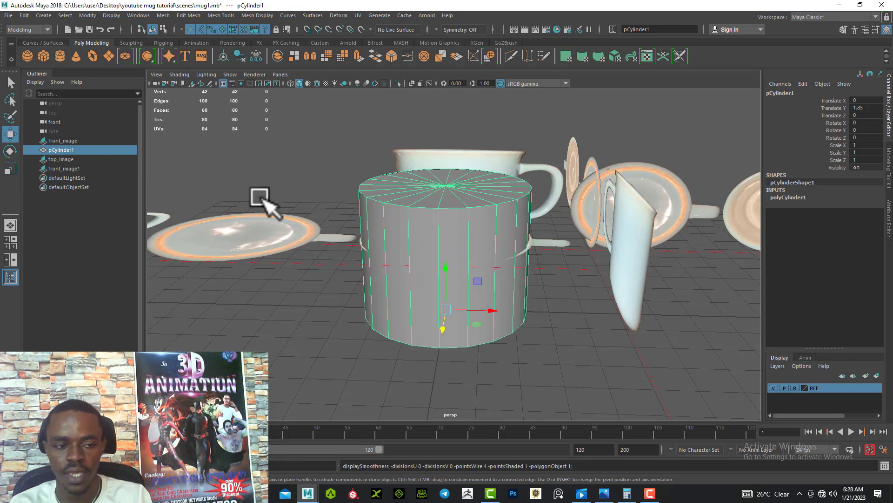
Show the front and perspective views side by side, framing the cylinder in both, and enable X-ray in the front view
left_click(10, 260)
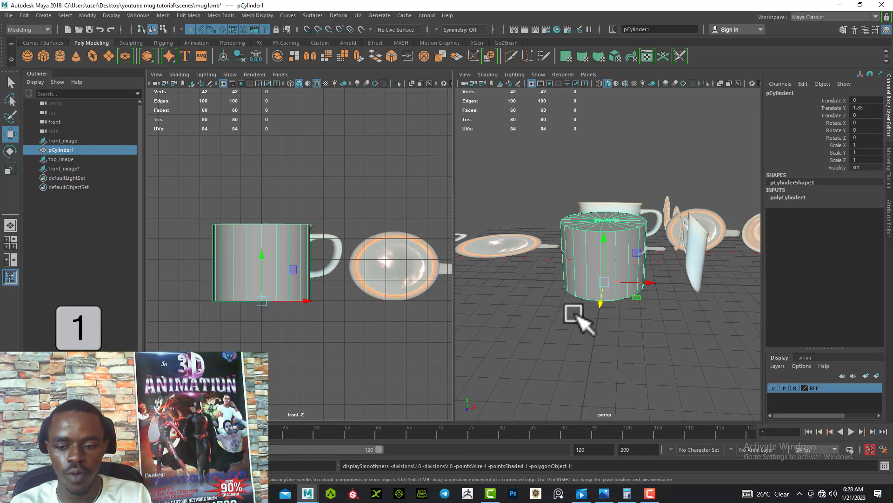
scroll(605, 327, "up", 8)
scroll(603, 330, "down", 8)
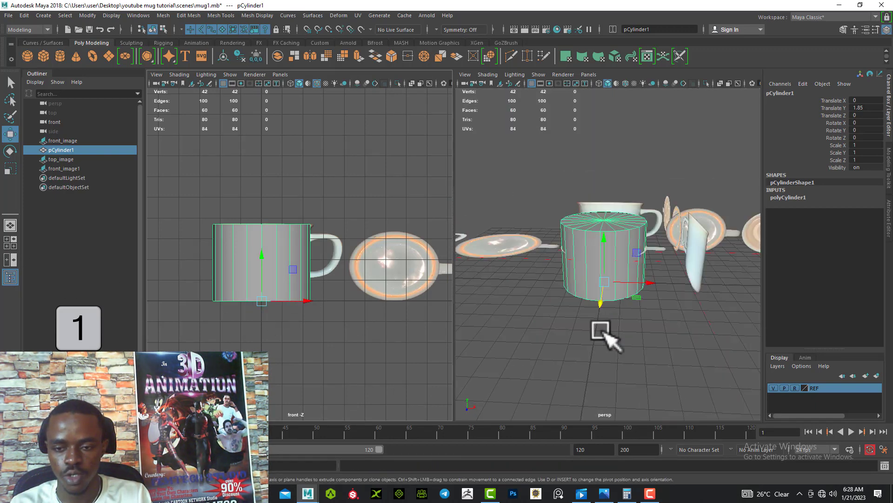
mouse_move(586, 331)
left_mouse_down("alt")
mouse_move(569, 326)
mouse_move(579, 343)
left_mouse_up("alt")
scroll(568, 326, "up", 5)
scroll(289, 328, "up", 4)
middle_click_drag(289, 325, 309, 309, "alt")
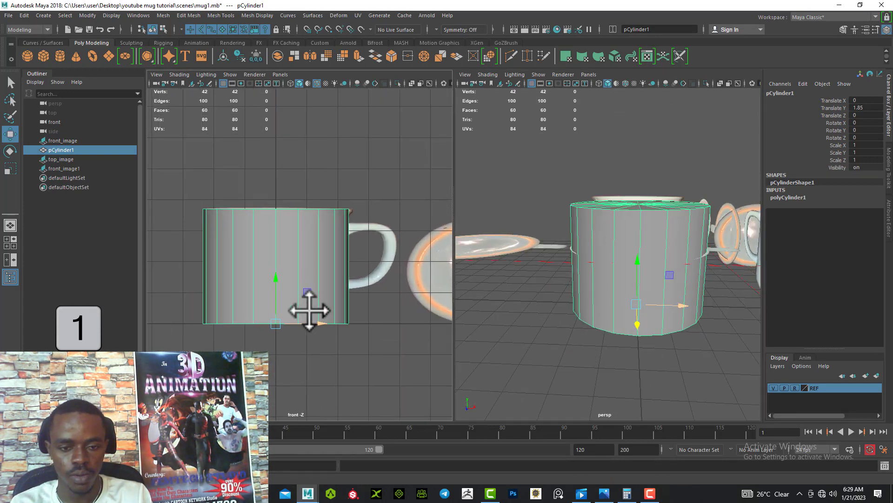
left_click(412, 83)
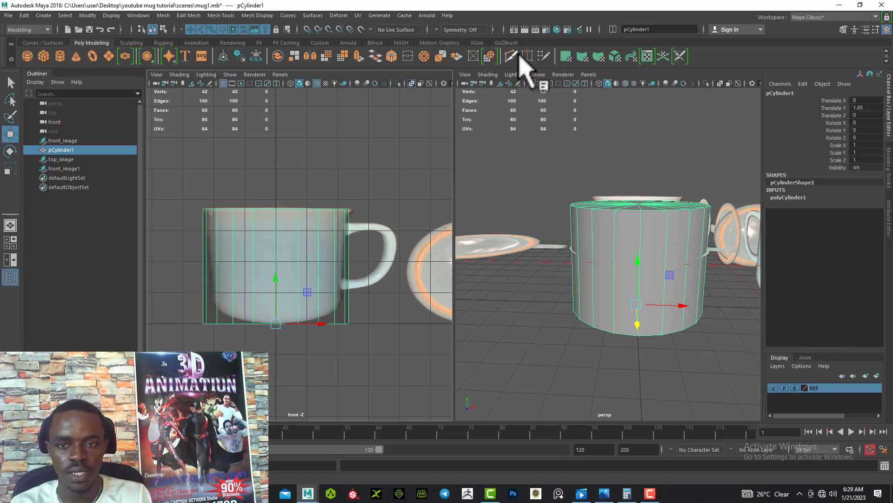
scroll(520, 54, "down", 1)
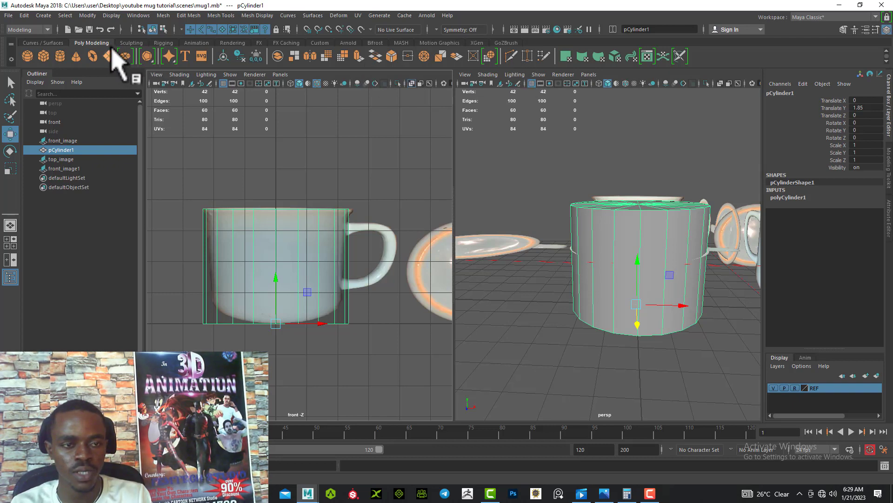
scroll(403, 49, "down", 1)
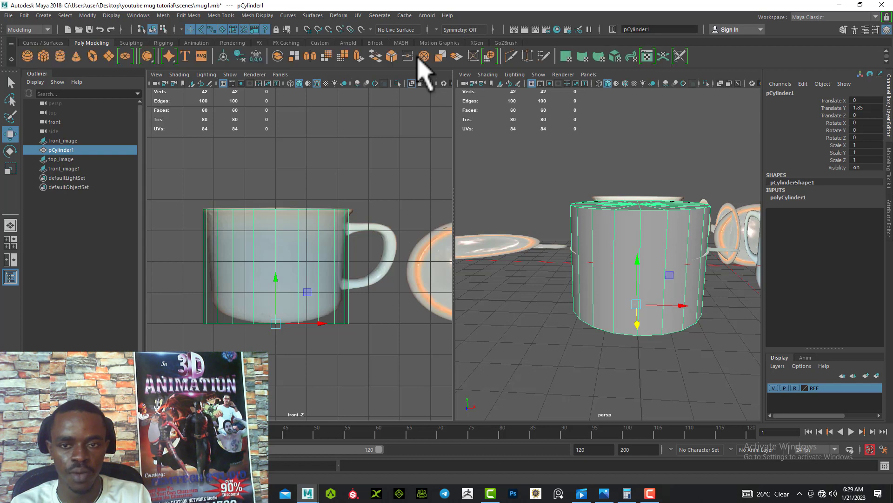
left_click(511, 57)
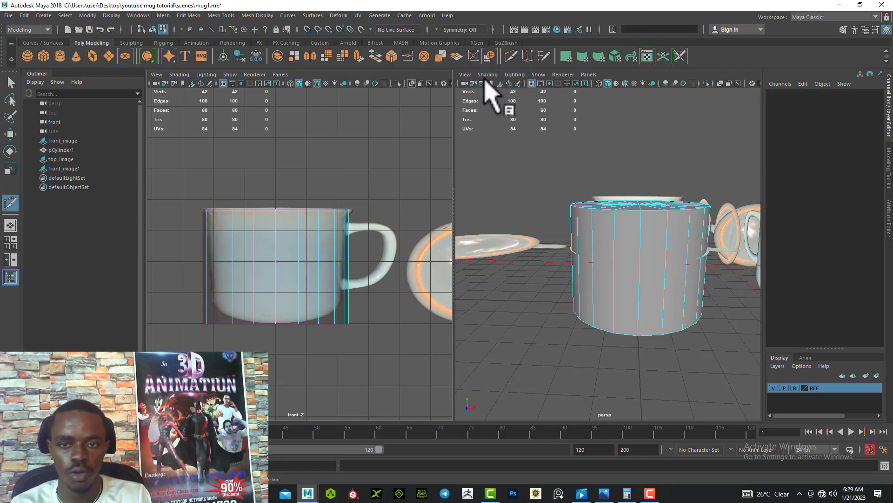
scroll(272, 292, "up", 3)
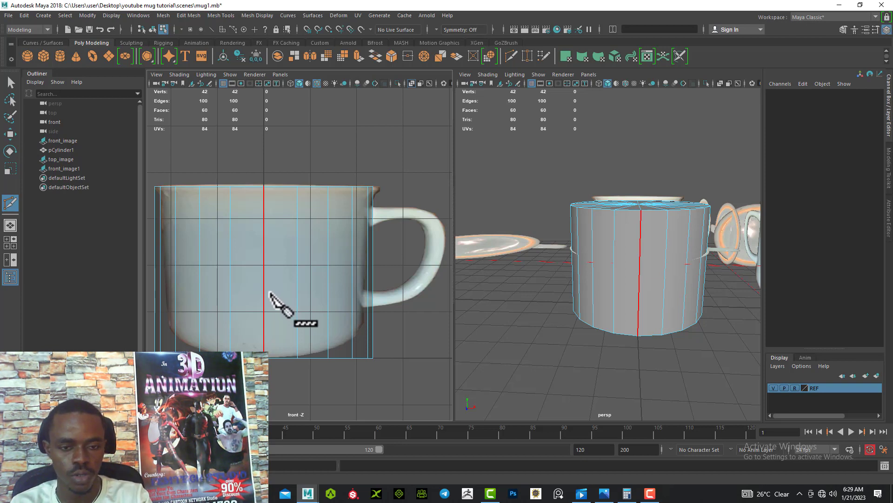
key("q")
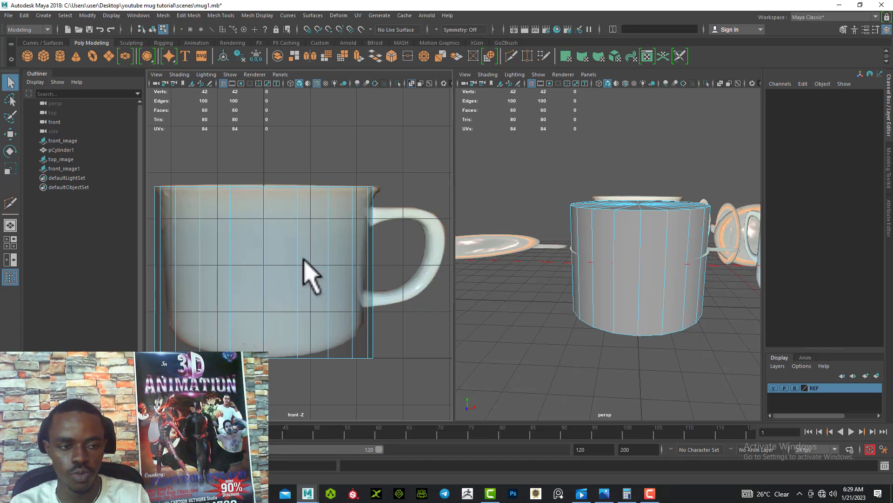
Switch the cylinder from edge to face selection and turn off X-ray in the front view
left_click(264, 234)
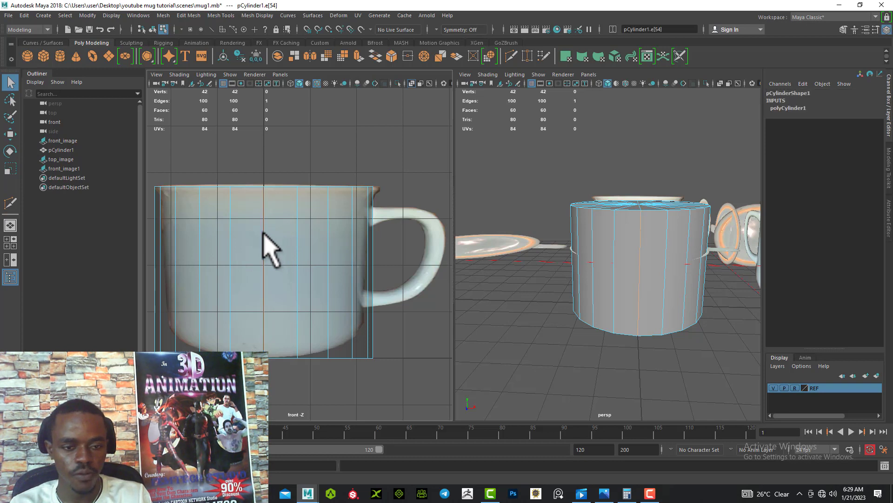
mouse_move(277, 224)
right_mouse_down()
mouse_move(301, 218)
mouse_move(279, 231)
right_mouse_up()
left_click(300, 162)
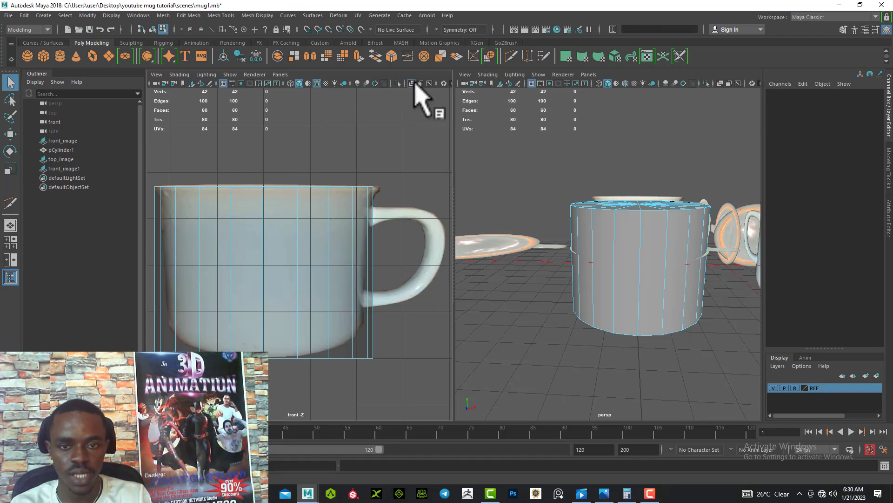
left_click(415, 84)
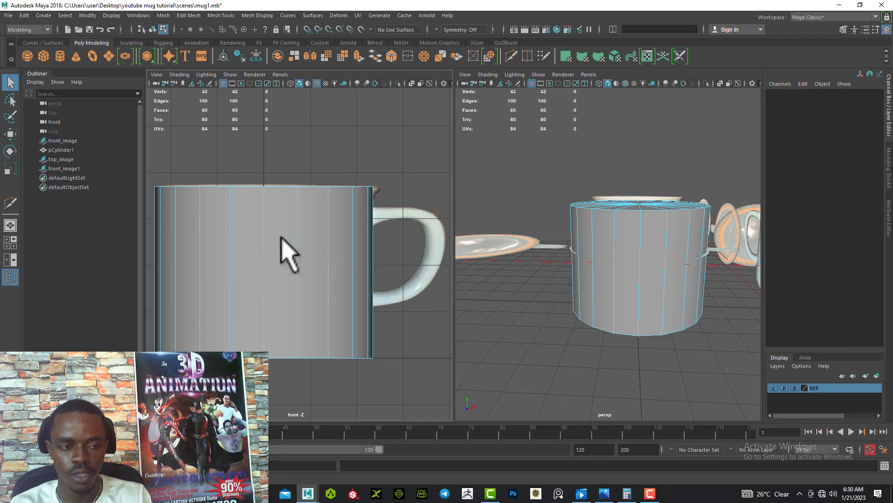
Pick a front face, return the cylinder to object mode and expand its polyCylinder1 creation settings
left_click(890, 103)
left_click(890, 110)
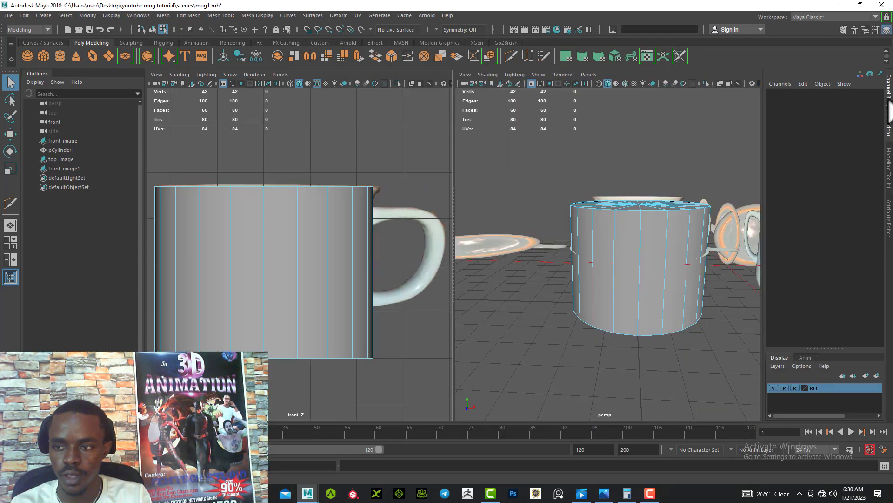
left_click(281, 226)
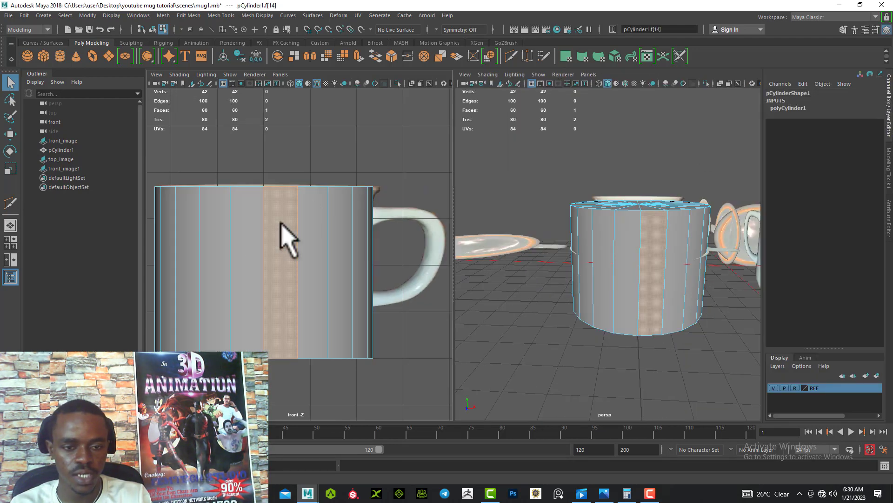
right_click(246, 200)
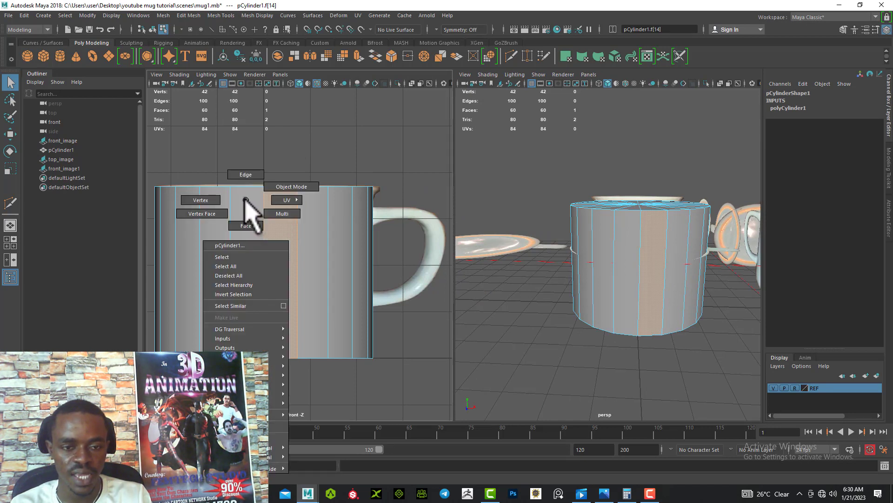
left_click(285, 186)
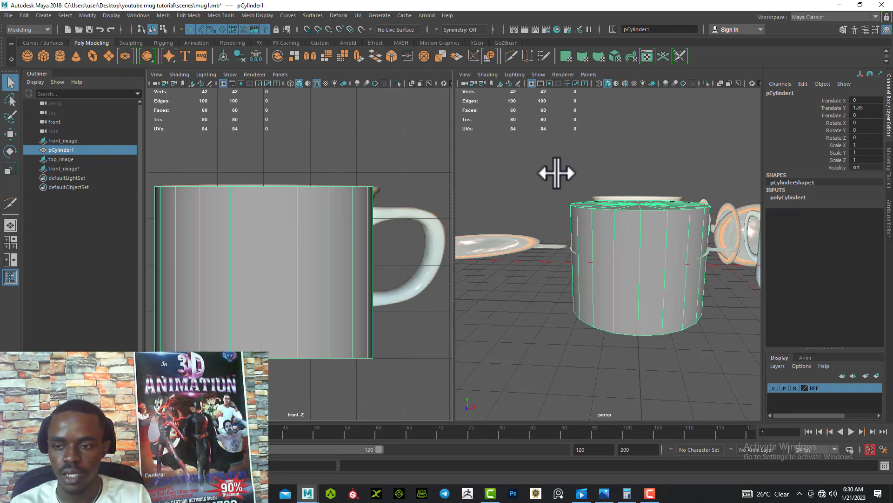
left_click(790, 198)
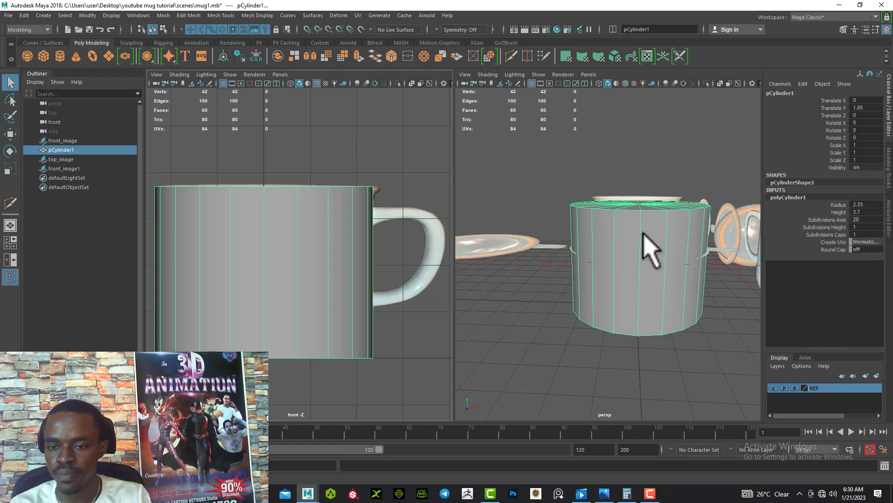
Try Subdivisions Axis values of 10 and 7 on the cylinder, and restore the value to 20
left_click_drag(638, 217, 594, 265, "alt")
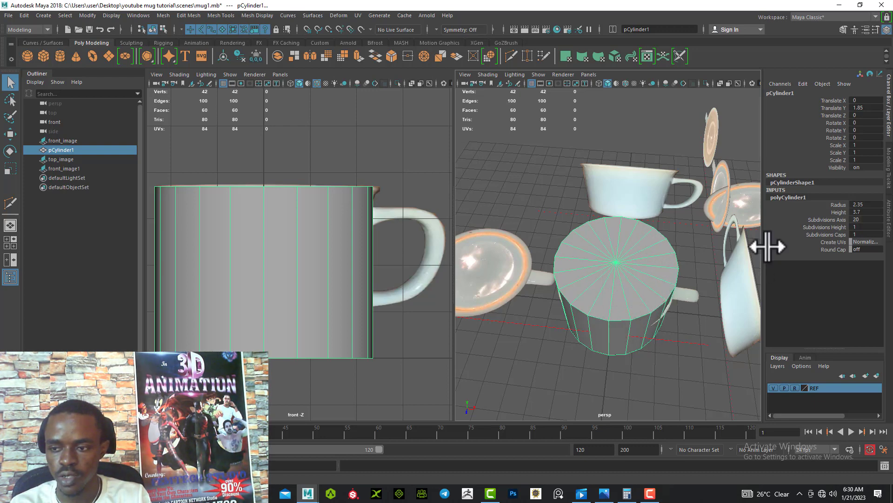
double_click(862, 220)
type("10")
key("Return")
left_click_drag(855, 219, 854, 219, "ctrl")
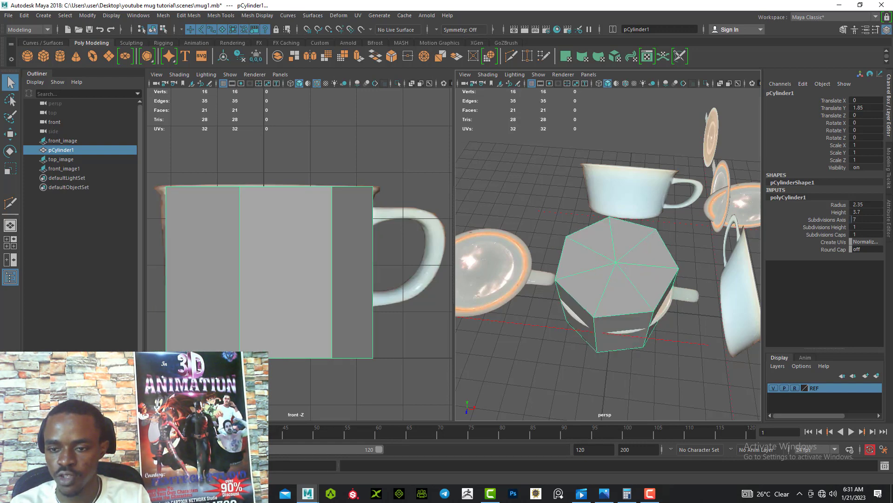
left_click(836, 221)
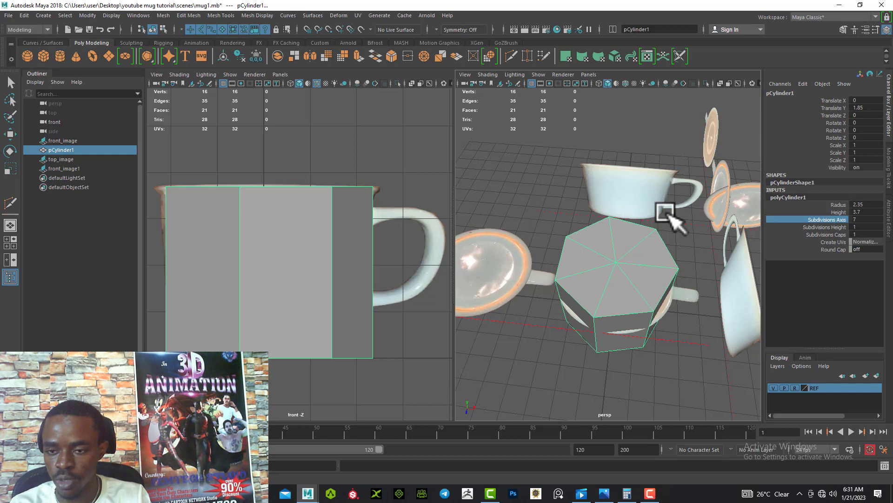
mouse_move(666, 214)
middle_mouse_down()
mouse_move(696, 218)
mouse_move(664, 216)
middle_mouse_up()
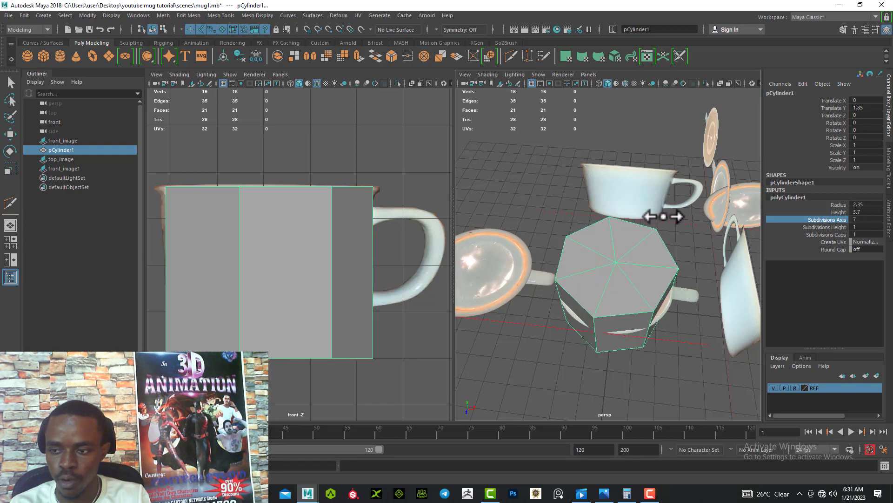
double_click(870, 219)
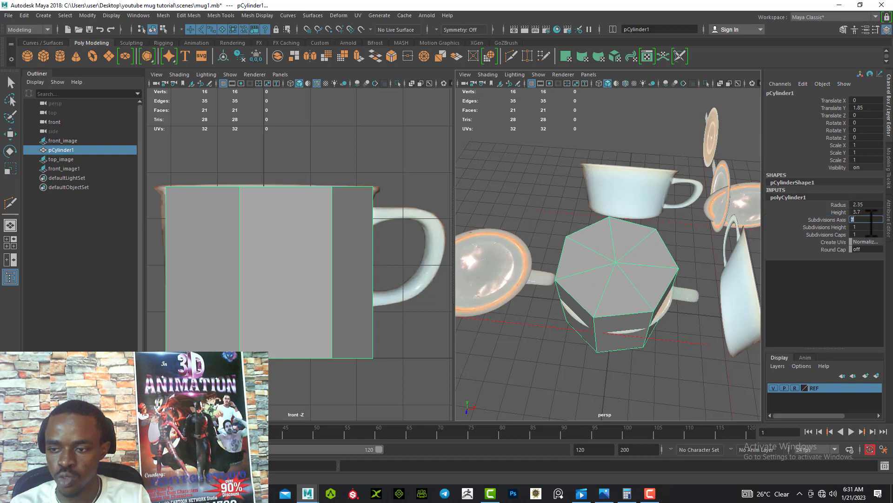
key("Return")
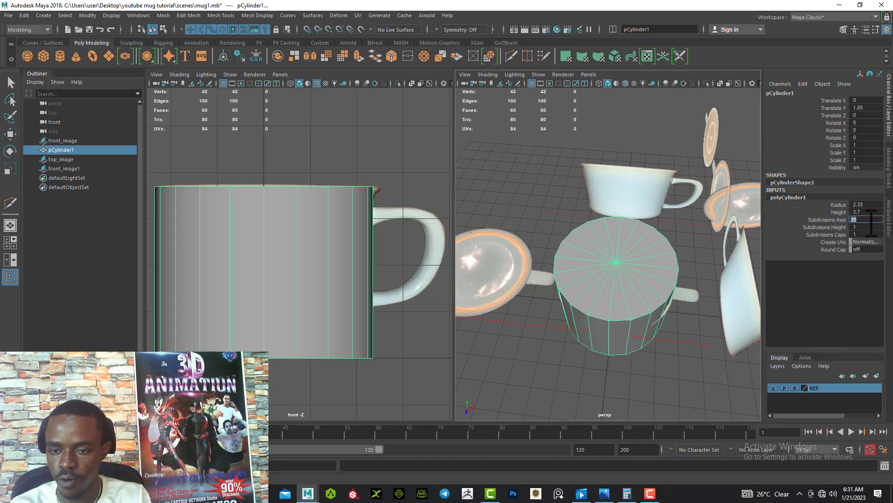
Set the cylinder's Subdivisions Height to 10
left_click(822, 228)
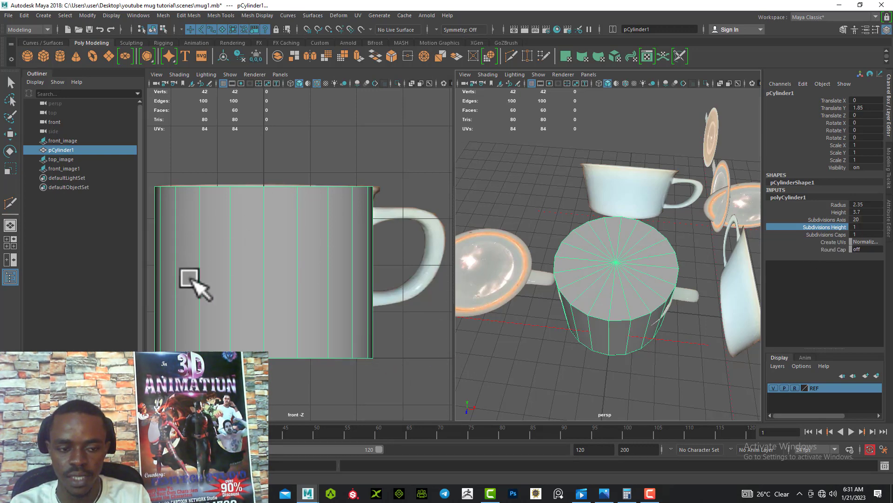
left_click(863, 227)
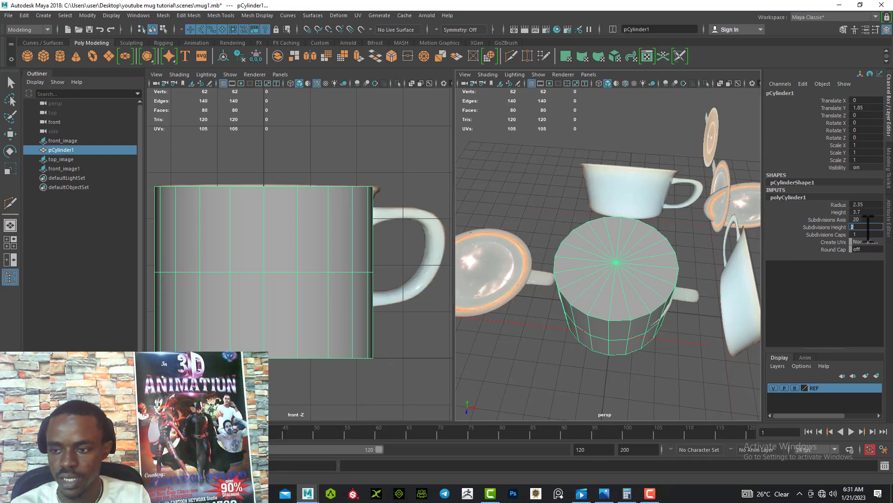
key("Return")
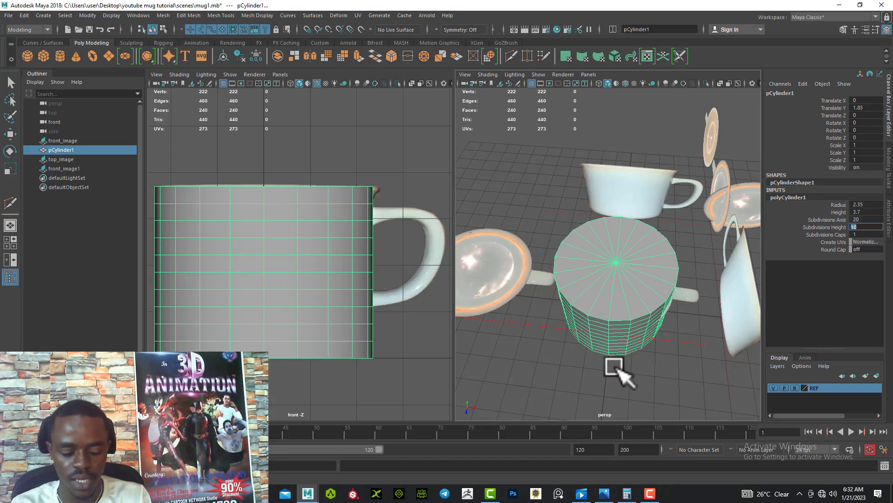
Turn on the cylinder's smooth preview and examine its rounded rims and side loops in the perspective view
left_click_drag(615, 365, 618, 349, "alt")
right_click_drag(619, 349, 599, 292, "alt")
middle_click_drag(599, 291, 604, 319, "alt")
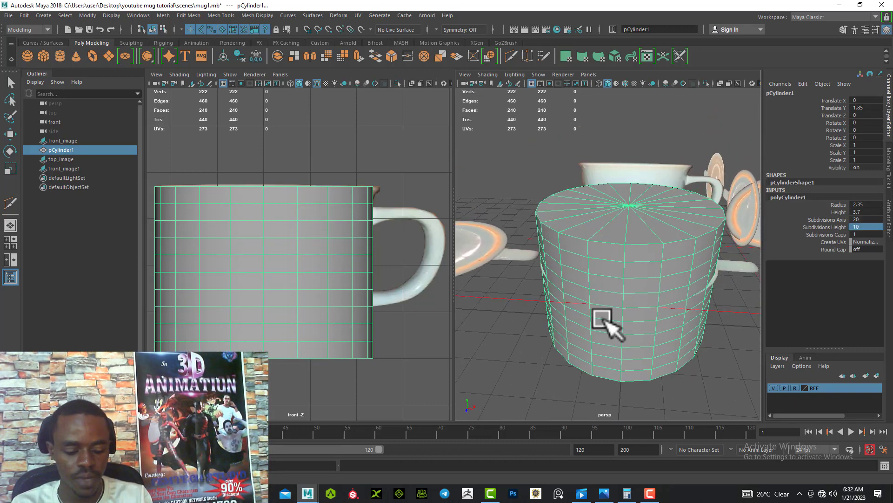
key("3")
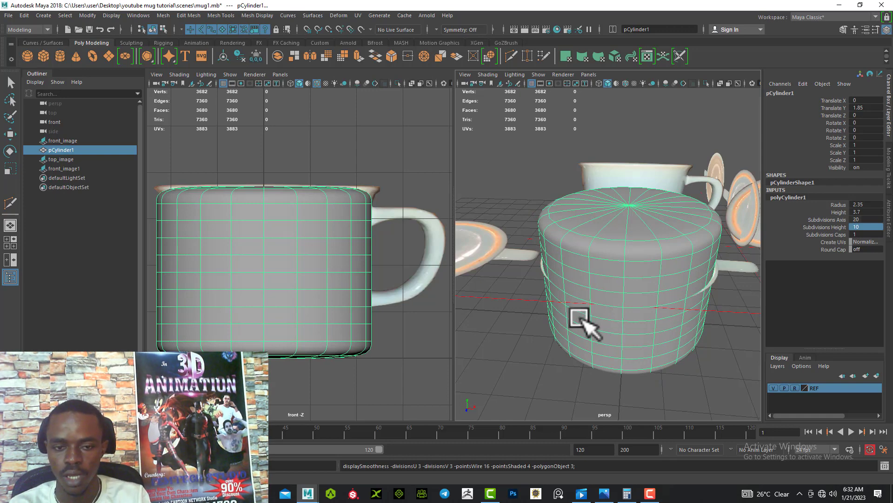
left_click_drag(574, 324, 612, 323, "alt")
key("3")
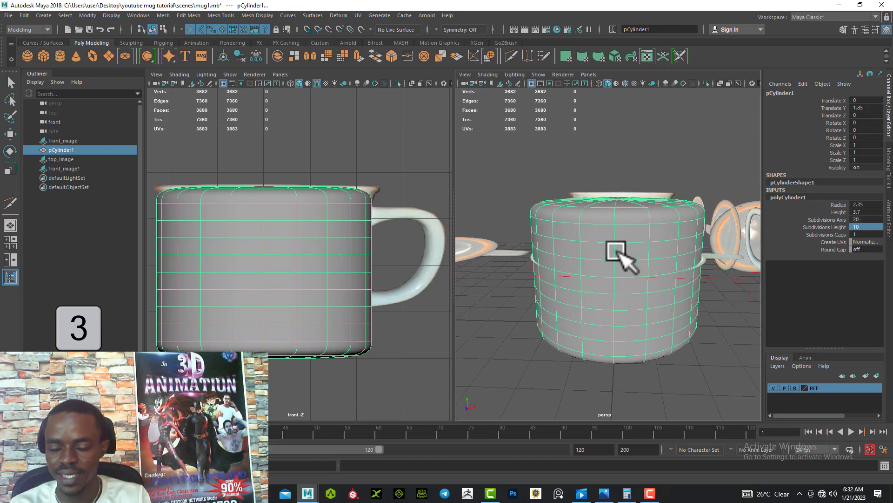
left_click_drag(617, 252, 618, 251, "alt")
left_click_drag(633, 283, 629, 287, "alt")
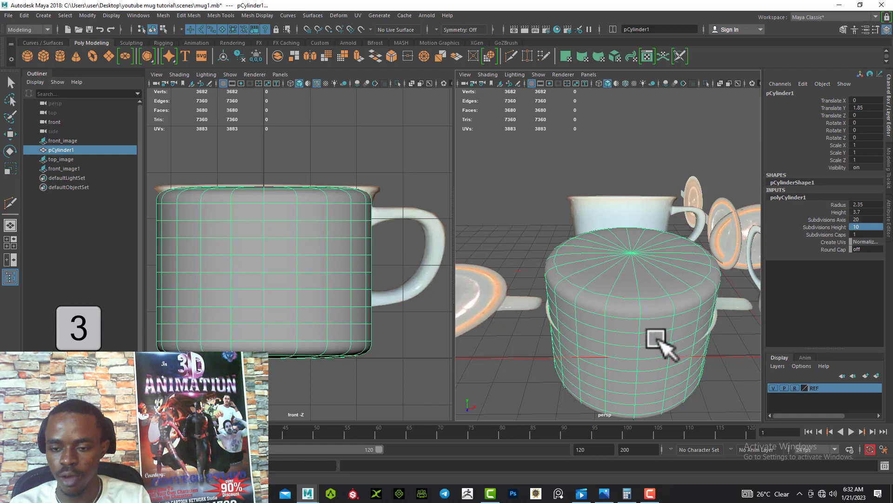
Reselect the cylinder, turn off its smooth preview and expand its polyCylinder1 creation settings
left_click_drag(605, 346, 608, 335, "alt")
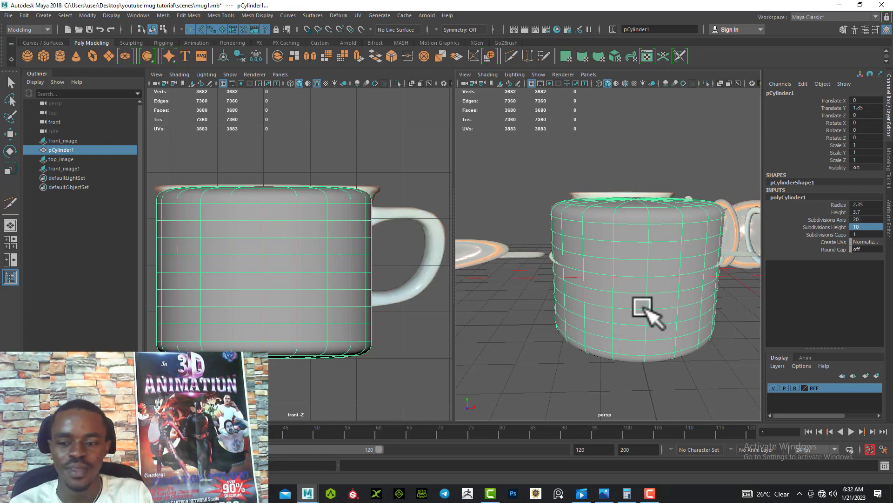
key("q")
left_click(540, 325)
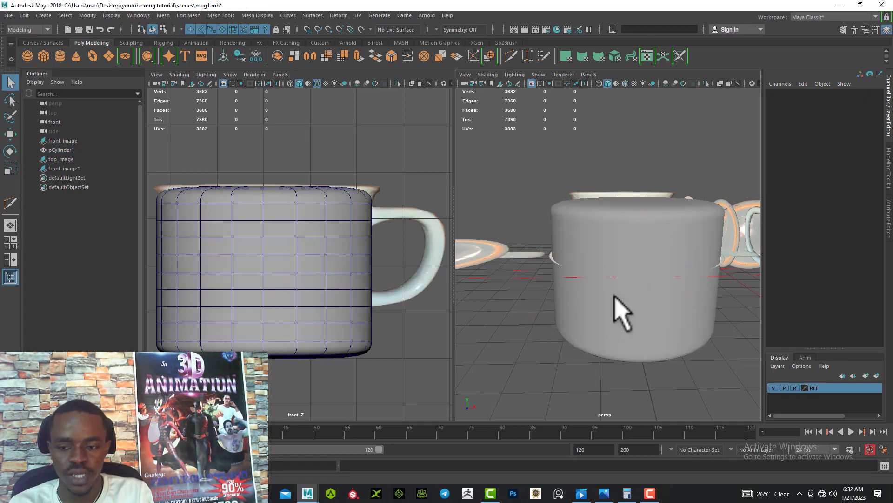
left_click(618, 310)
key("1")
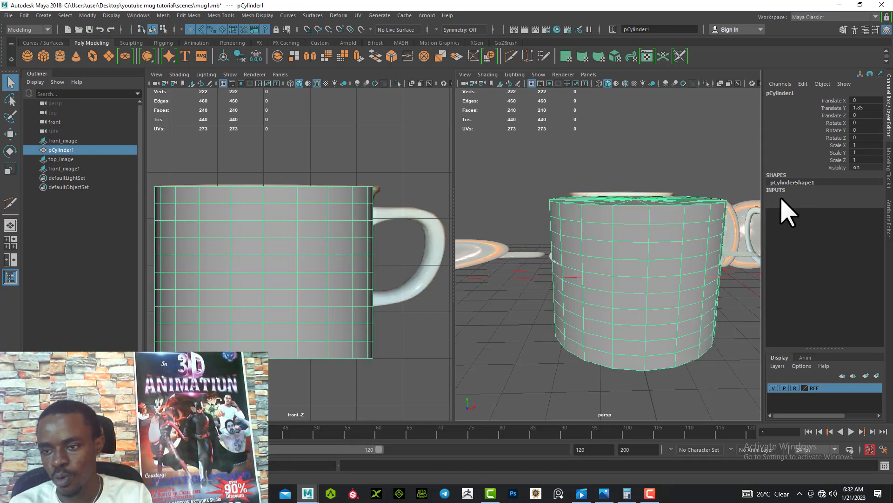
left_click(781, 197)
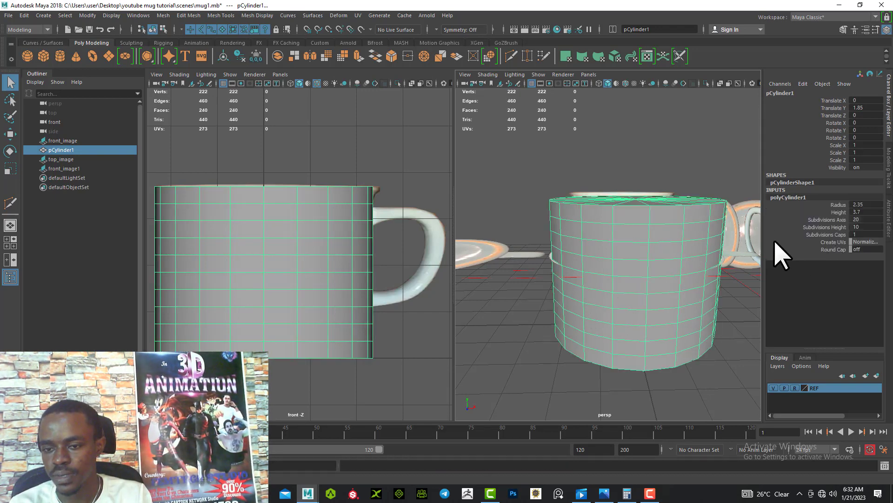
Set the cylinder's Subdivisions Caps to 2
left_click_drag(604, 279, 621, 291, "alt")
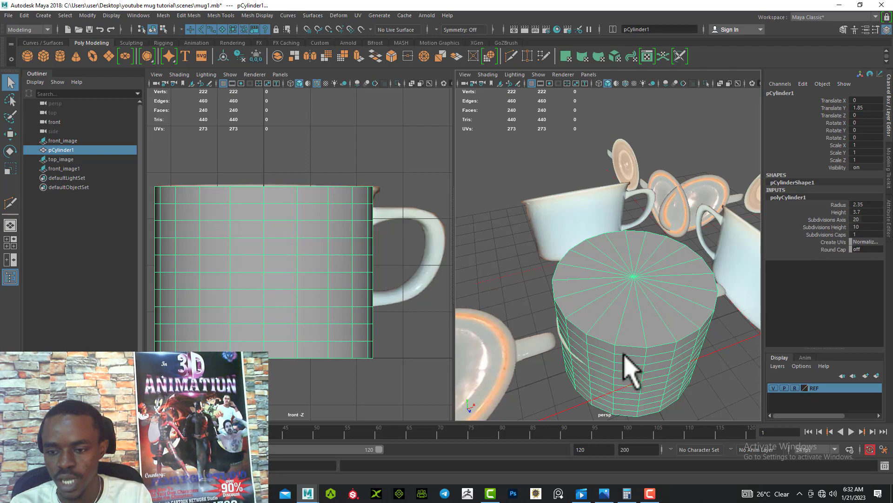
left_click_drag(623, 355, 635, 252, "alt")
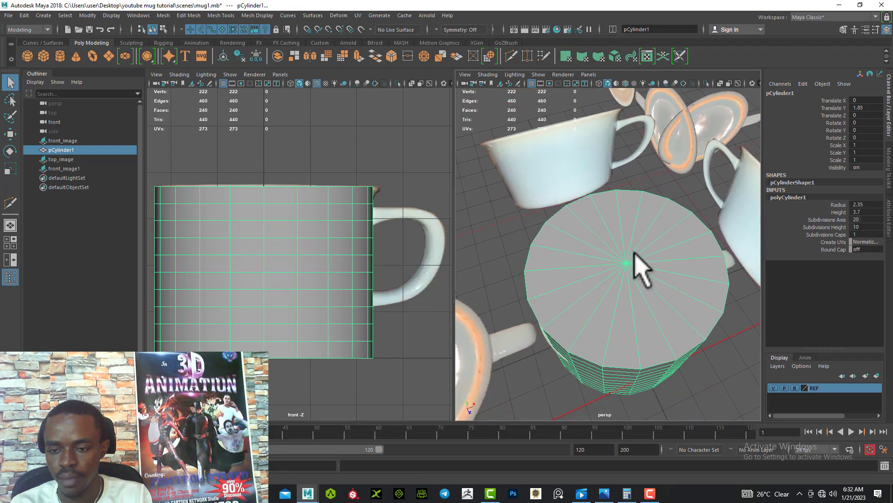
scroll(635, 252, "up", 1)
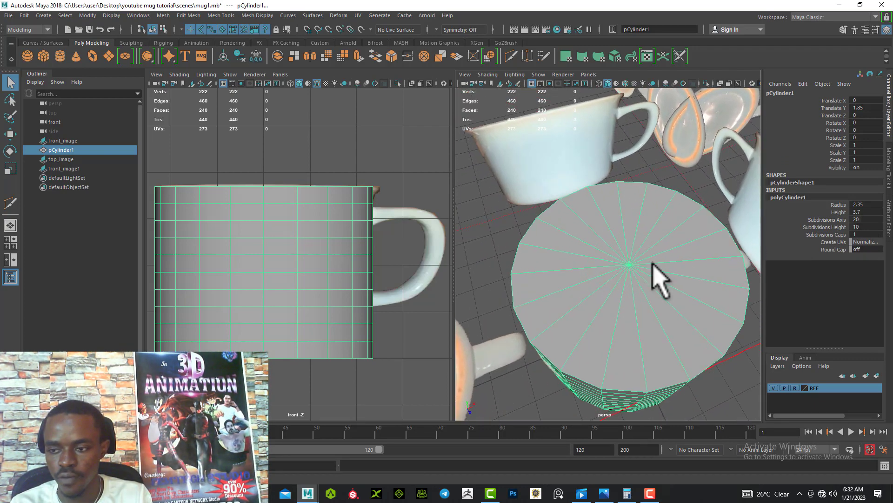
left_click(821, 235)
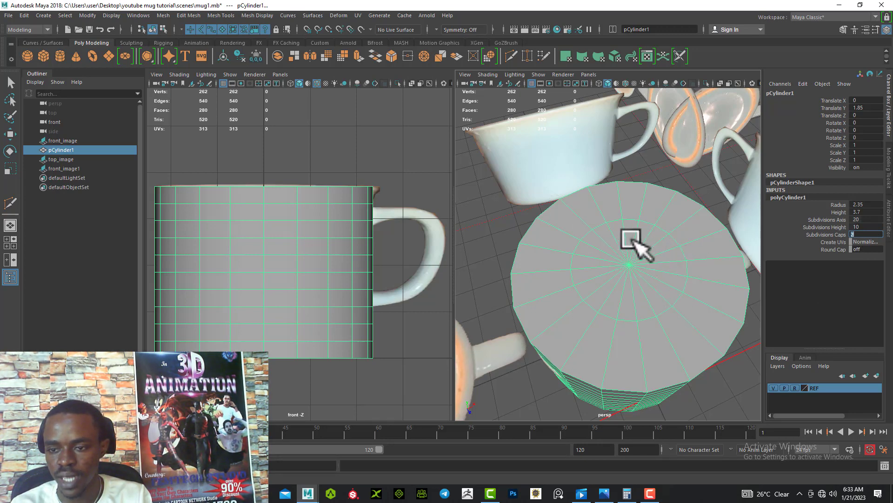
Examine the ring of edges on the cylinder's top cap in the perspective view from several angles
left_click_drag(621, 333, 609, 276, "alt")
right_click_drag(610, 276, 618, 294, "alt")
middle_click_drag(617, 293, 629, 330, "alt")
right_click_drag(628, 330, 626, 280, "alt")
left_click_drag(626, 280, 628, 272, "alt")
right_click_drag(628, 272, 622, 294, "alt")
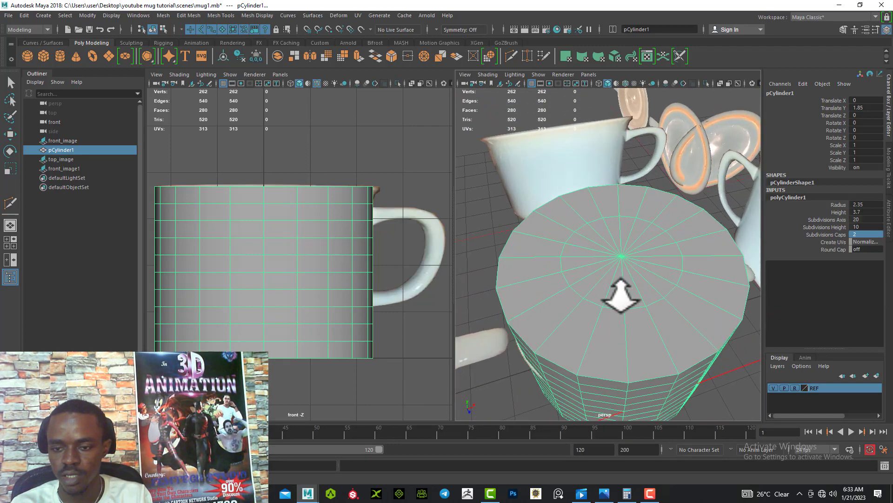
left_click_drag(622, 294, 619, 275, "alt")
right_click_drag(618, 275, 605, 290, "alt")
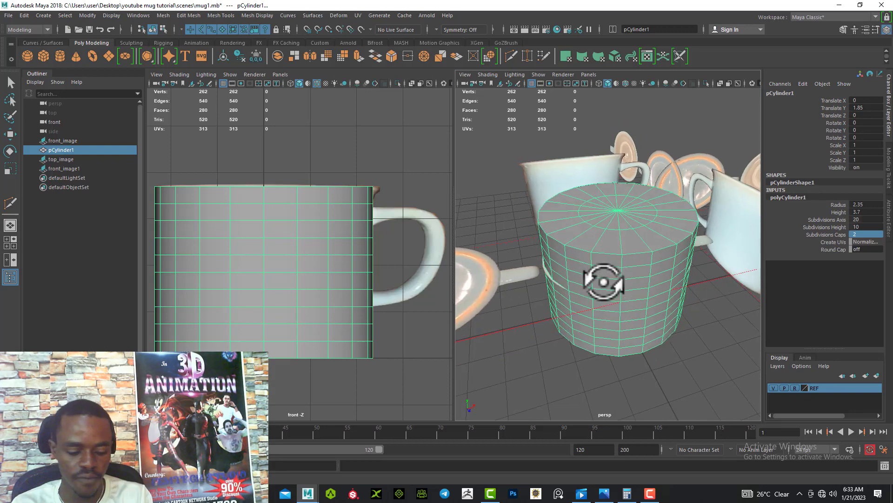
Turn on the cylinder's smooth preview and examine its top cap and rounded rim in the perspective view
key("3")
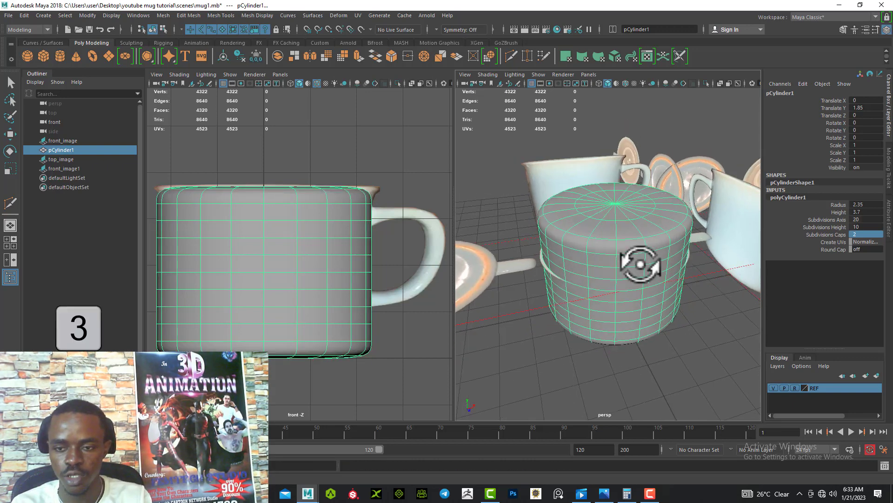
left_click_drag(631, 262, 626, 258, "alt")
right_click_drag(617, 246, 614, 256, "alt")
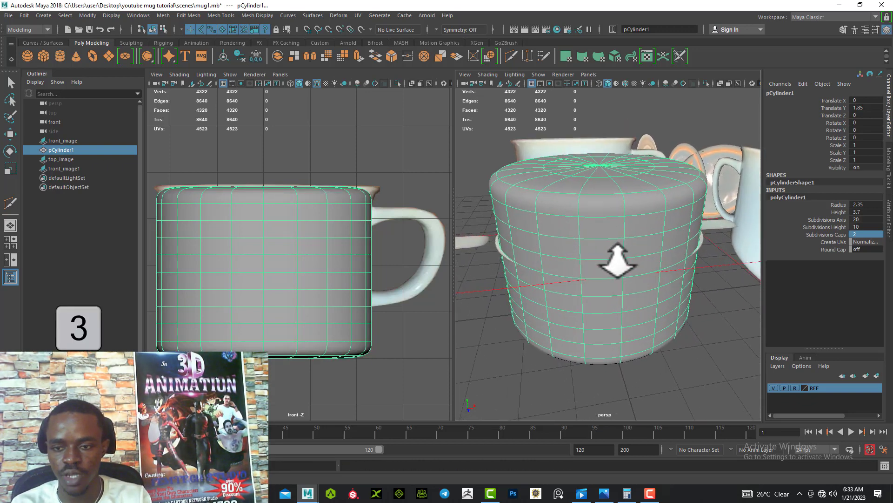
middle_click_drag(614, 256, 630, 269, "alt")
left_click_drag(630, 269, 634, 274, "alt")
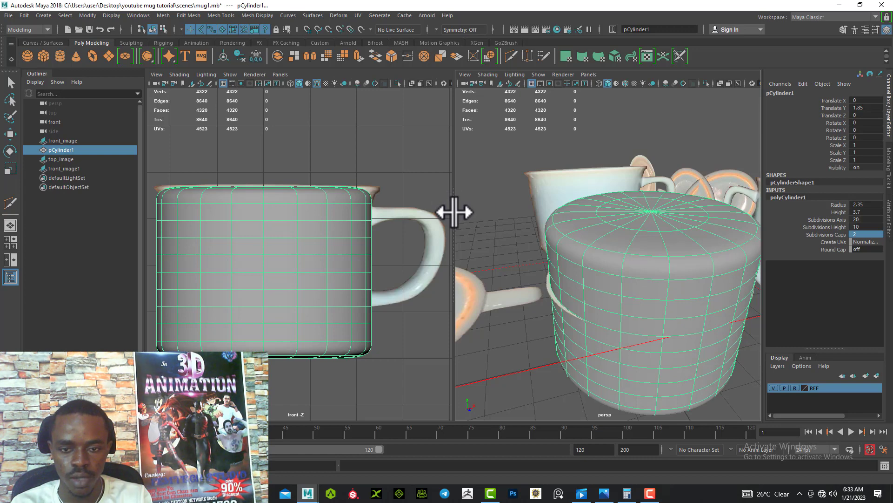
Resize the split between the two views so the front view is slightly wider than the perspective view
left_click_drag(455, 208, 516, 226)
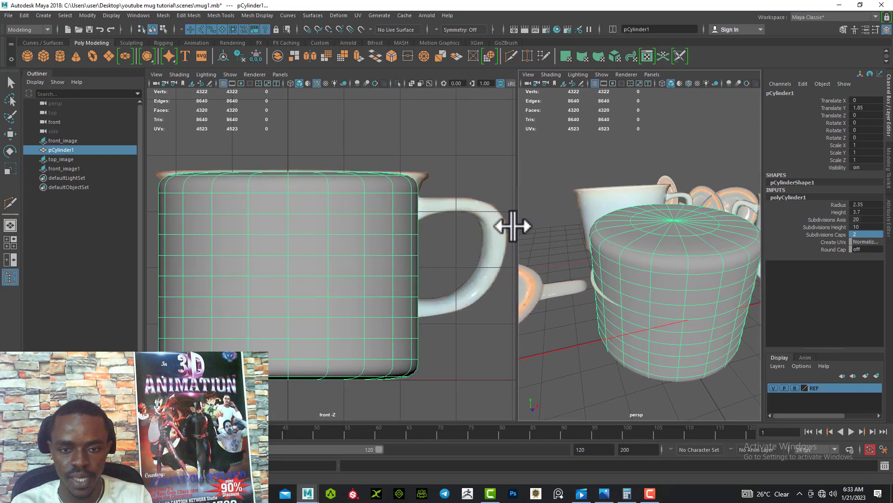
middle_click_drag(413, 151, 421, 154, "alt")
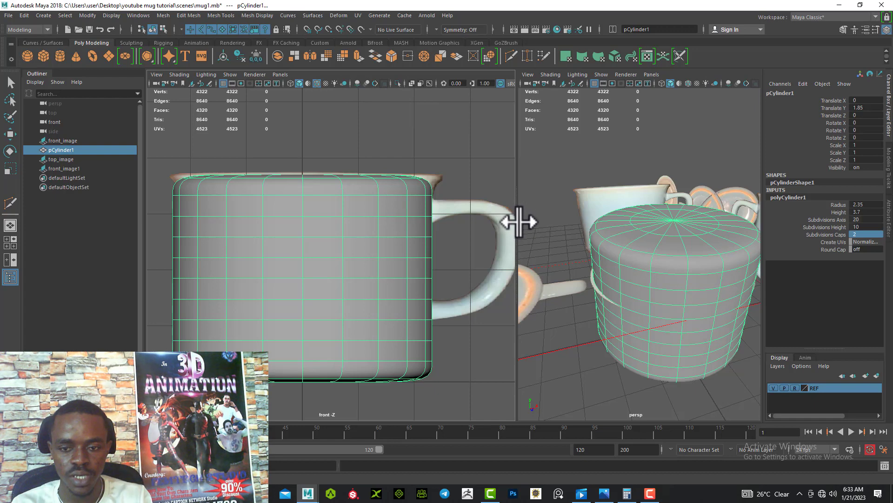
left_click_drag(519, 222, 385, 222)
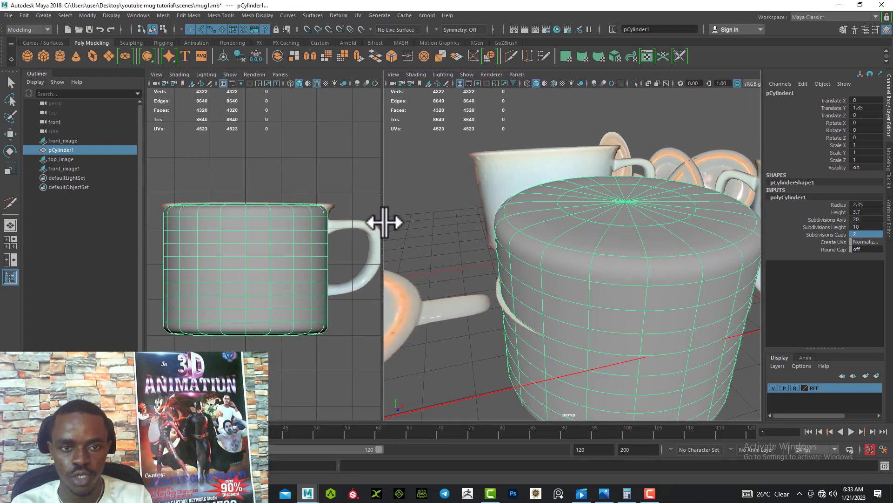
left_click_drag(385, 222, 471, 244)
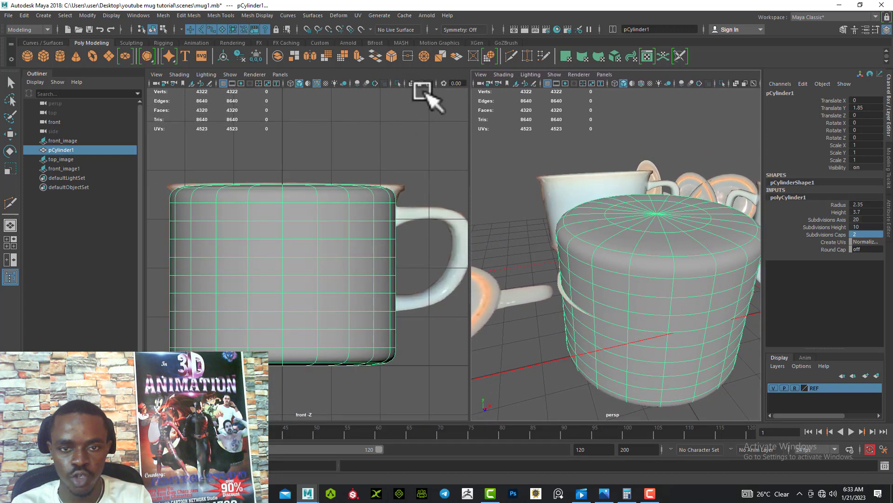
middle_click_drag(289, 160, 313, 142, "alt")
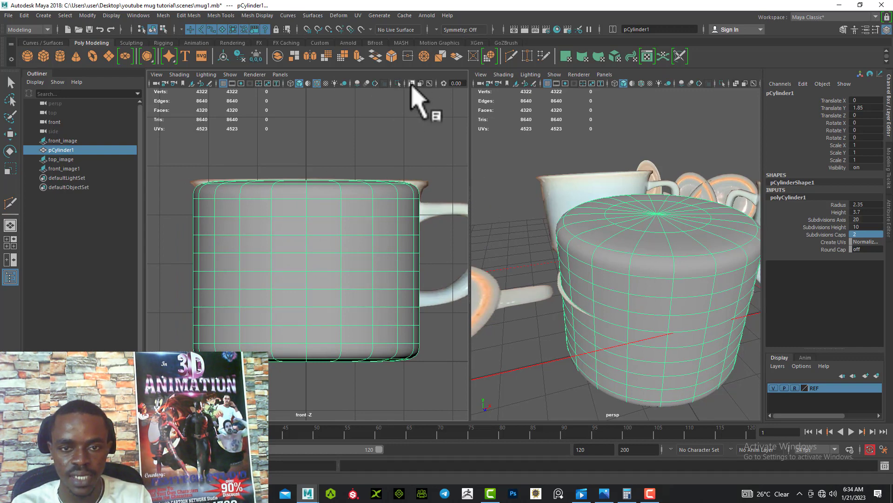
Compare the smoothed cylinder with the mug reference using X-ray in the front view, and switch X-ray off
left_click(412, 84)
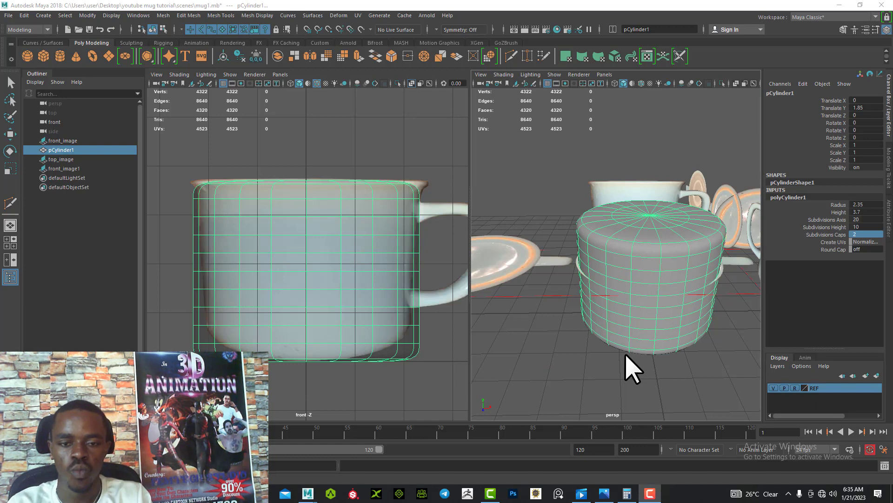
left_click(412, 84)
middle_click_drag(275, 166, 277, 193, "alt")
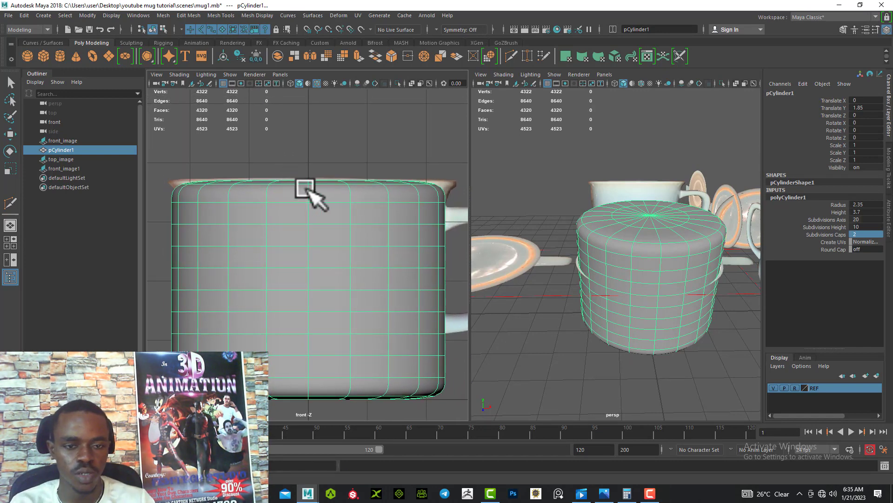
Turn off the cylinder's smooth preview and frame its upper part in the front view
key("1")
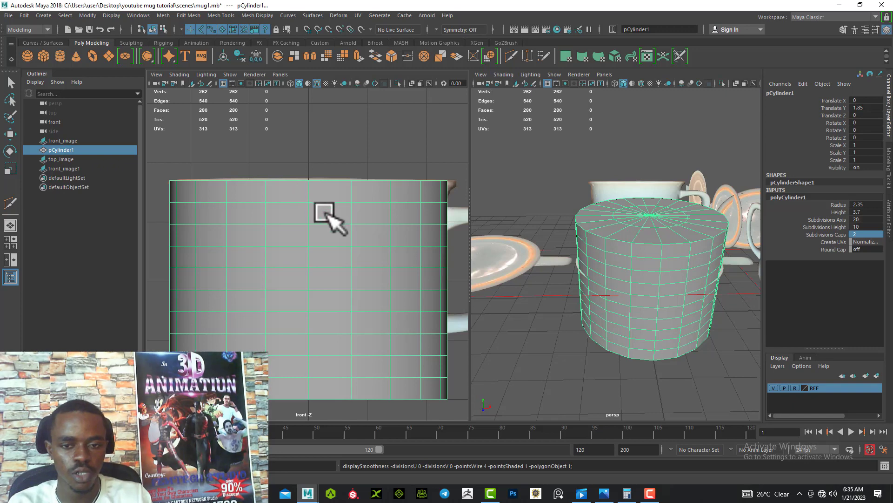
middle_click_drag(326, 212, 322, 202, "alt")
scroll(322, 198, "up", 2)
scroll(320, 186, "down", 3)
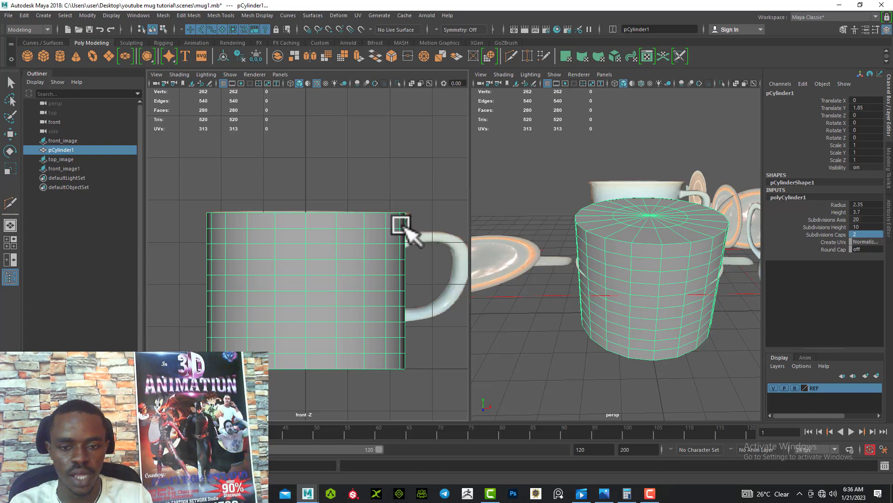
scroll(404, 227, "up", 1)
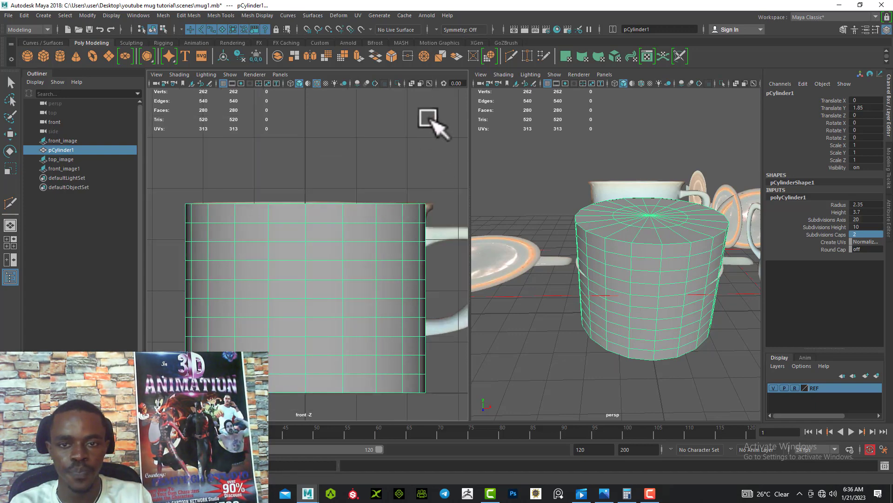
Insert a full edge loop midway through the cylinder's topmost side segment with the Multi-Cut tool, and leave the tool
left_click(511, 57)
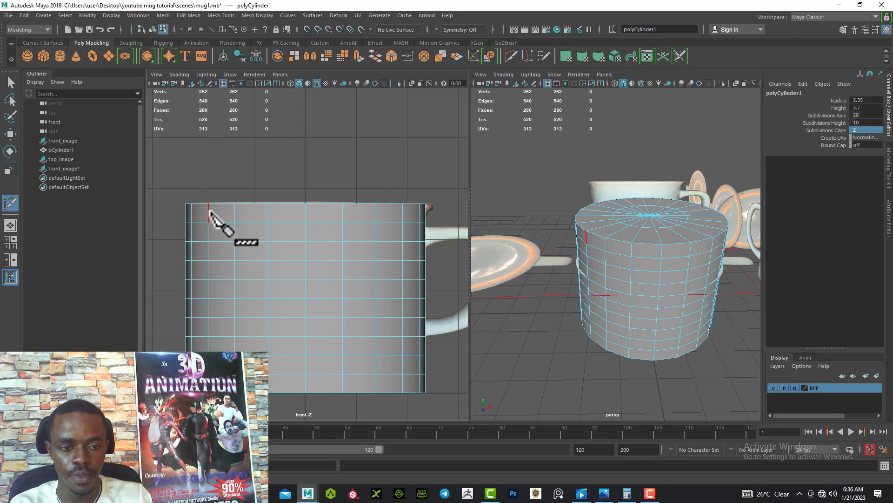
left_click(338, 214)
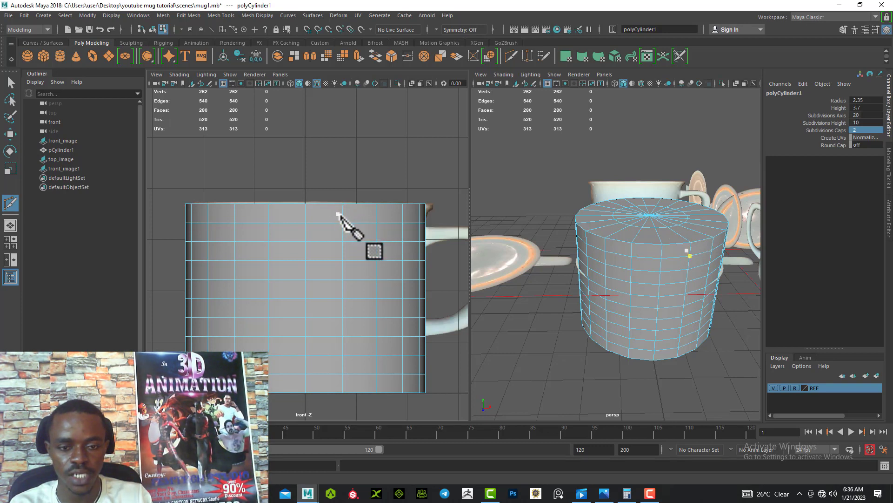
left_click(342, 214, "ctrl")
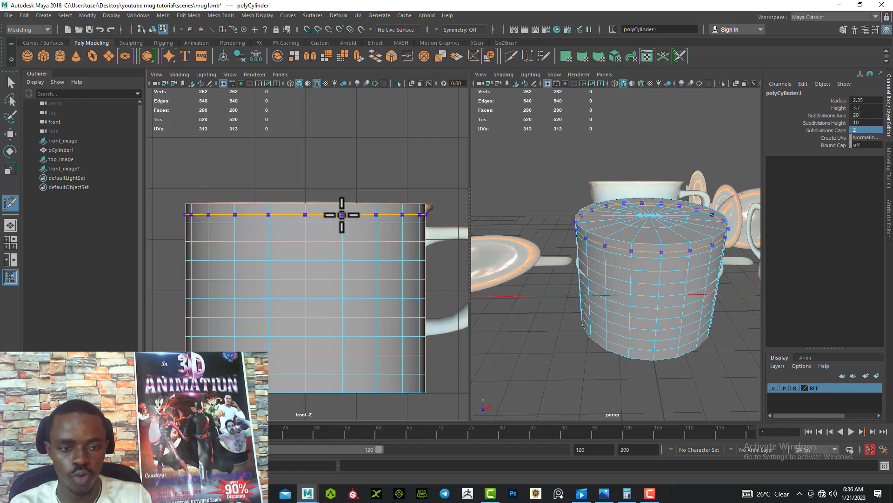
key("ctrl")
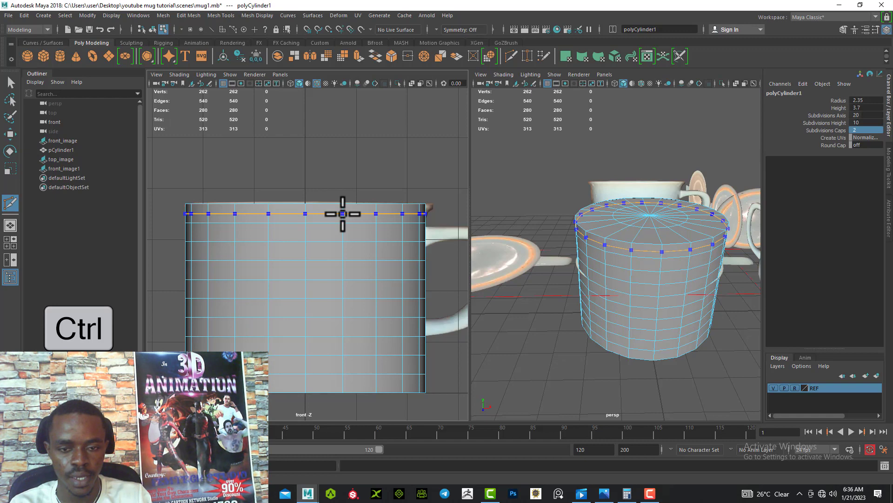
left_click(342, 214, "ctrl")
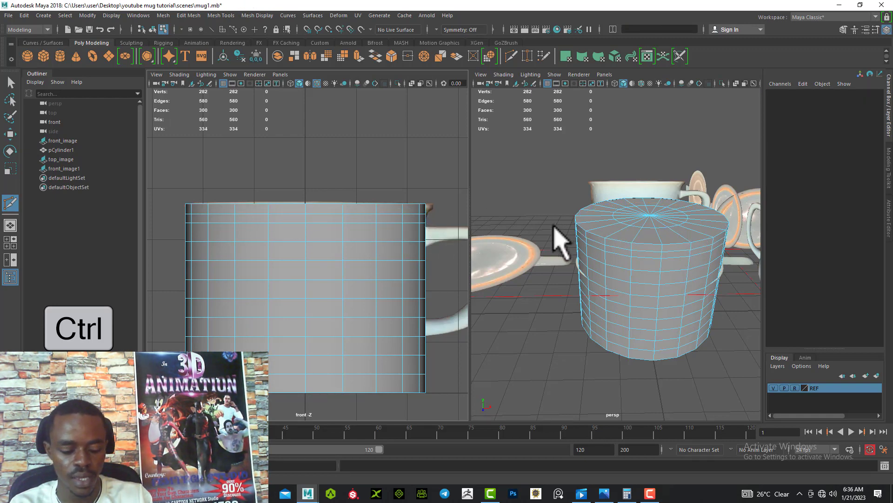
key("q")
Compare the cylinder's upper edge loops with the mug reference's rim using X-ray in the front view, and switch X-ray off
mouse_move(564, 227)
left_mouse_down("alt")
mouse_move(616, 265)
mouse_move(592, 257)
mouse_move(641, 242)
mouse_move(635, 252)
mouse_move(591, 259)
mouse_move(550, 253)
mouse_move(590, 239)
mouse_move(564, 234)
mouse_move(707, 219)
mouse_move(504, 243)
mouse_move(642, 255)
mouse_move(640, 236)
mouse_move(618, 224)
mouse_move(575, 224)
left_mouse_up("alt")
scroll(363, 229, "up", 1)
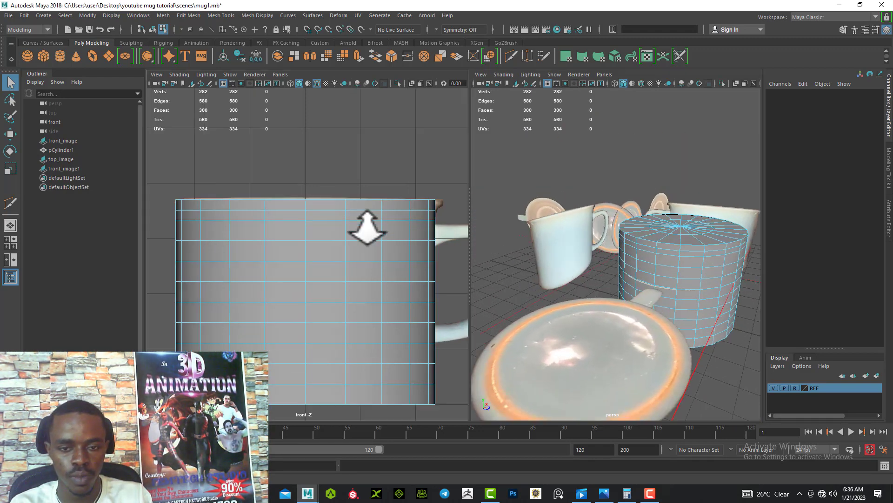
middle_click_drag(363, 229, 326, 224, "alt")
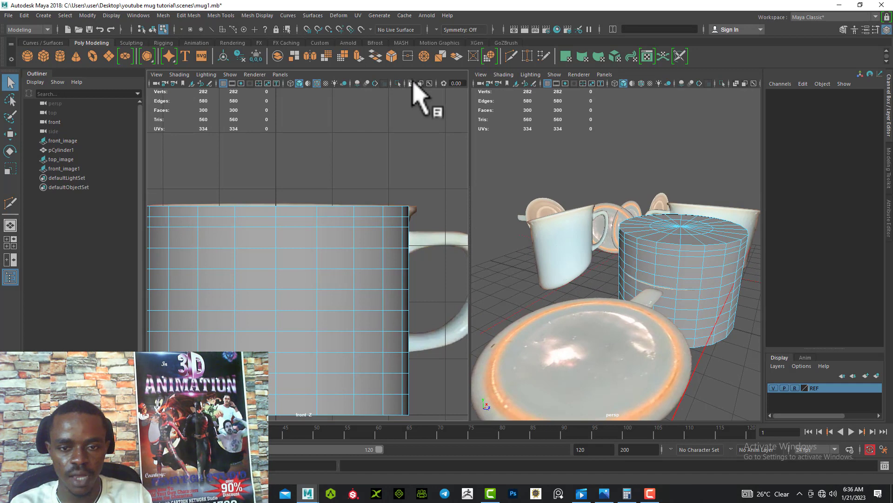
left_click(413, 84)
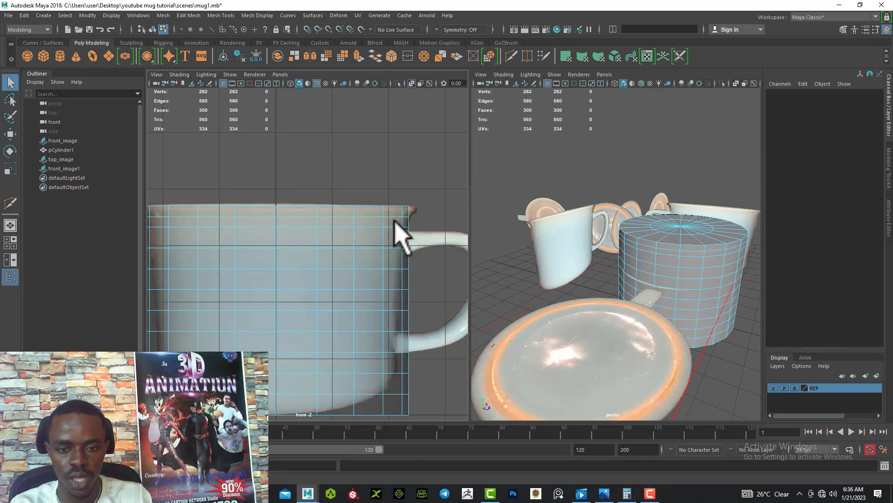
middle_click_drag(398, 231, 295, 253, "alt")
scroll(315, 231, "up", 1)
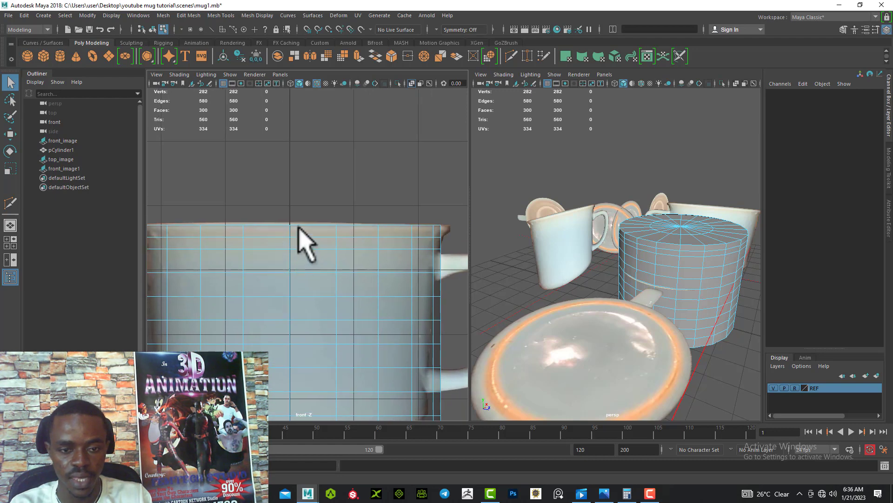
left_click_drag(321, 248, 330, 235, "alt")
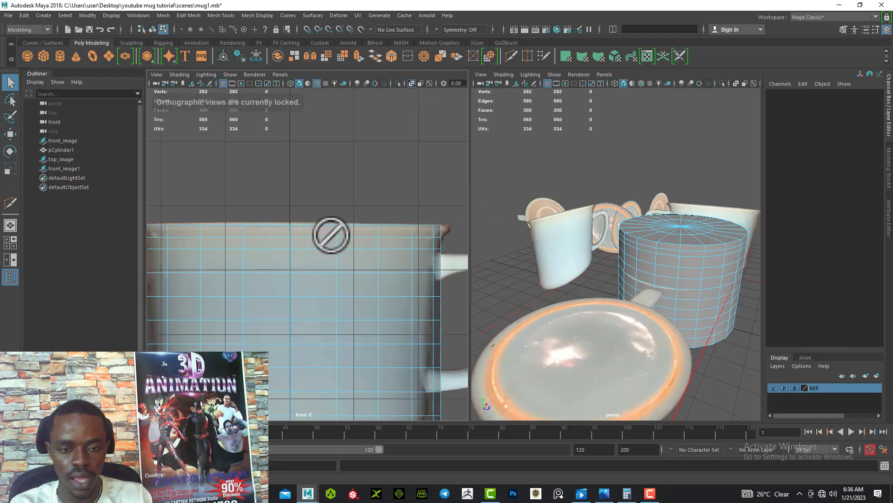
left_click(411, 83)
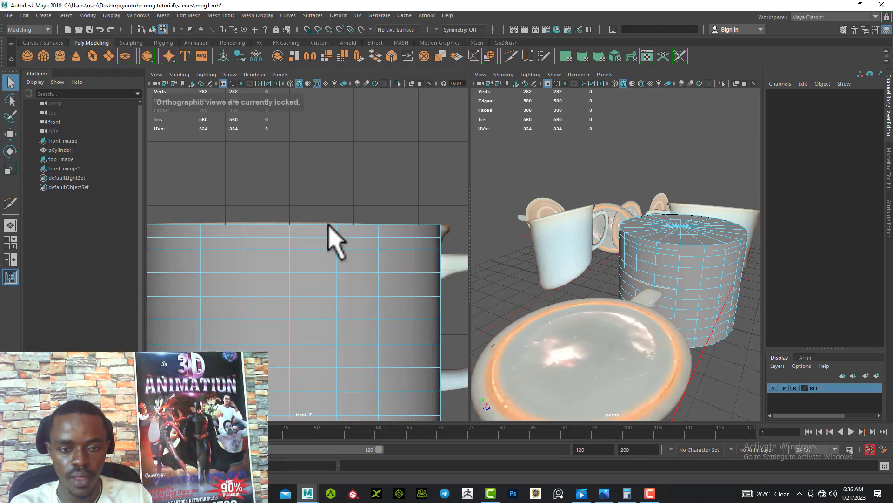
Switch the cylinder to face selection and select the complete ring of side faces along its top edge
right_click_drag(323, 227, 327, 248)
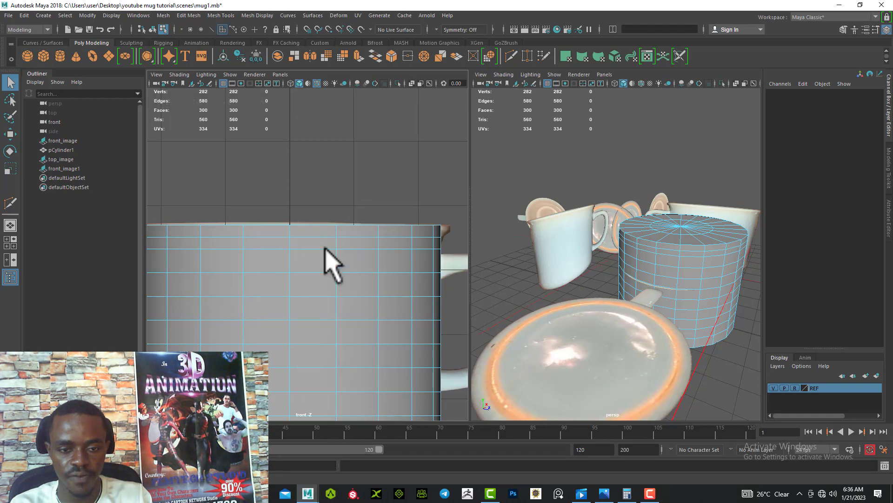
left_click(319, 228)
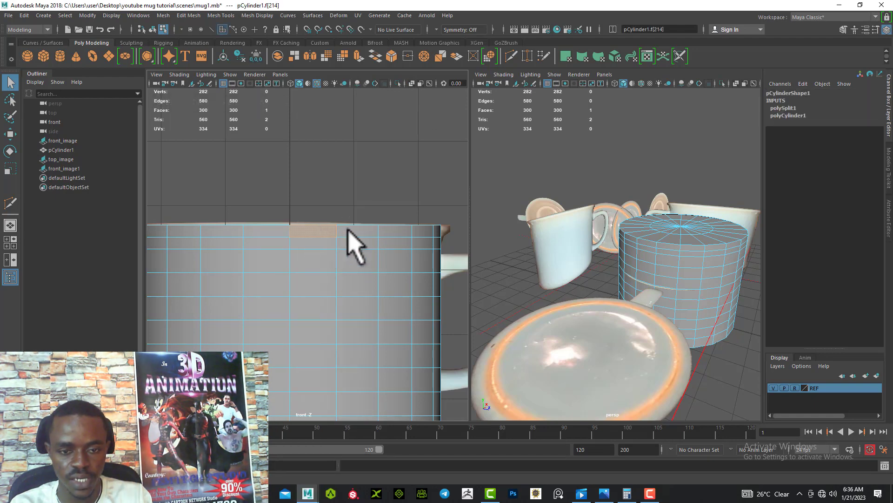
left_click(363, 230, "shift")
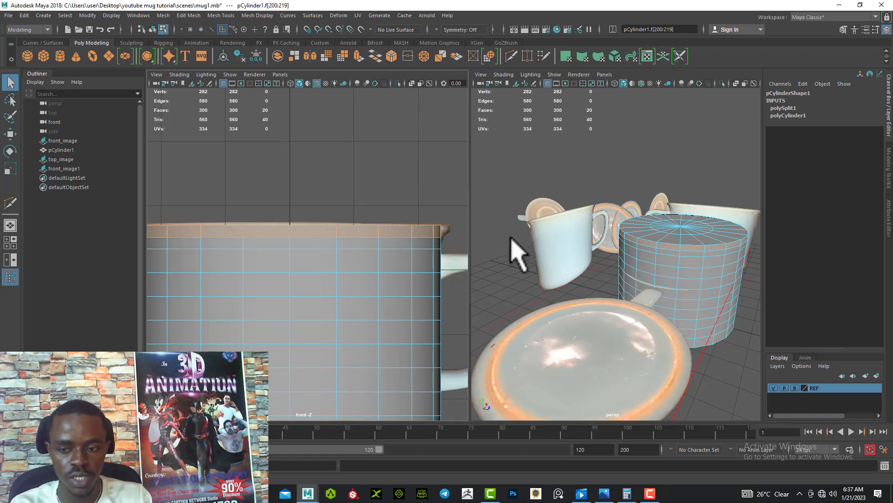
Extrude the selected ring of top side faces, leaving the extrusion at zero thickness
left_click_drag(702, 279, 628, 282, "alt")
middle_click_drag(628, 282, 719, 295, "alt")
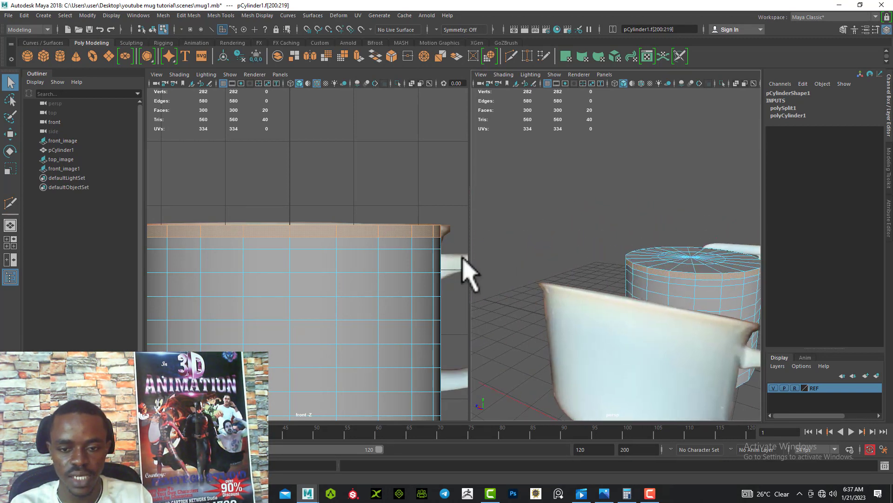
scroll(398, 269, "down", 5)
middle_click_drag(392, 264, 413, 242, "alt")
right_click_drag(379, 246, 395, 253, "alt")
middle_click_drag(385, 254, 365, 279, "alt")
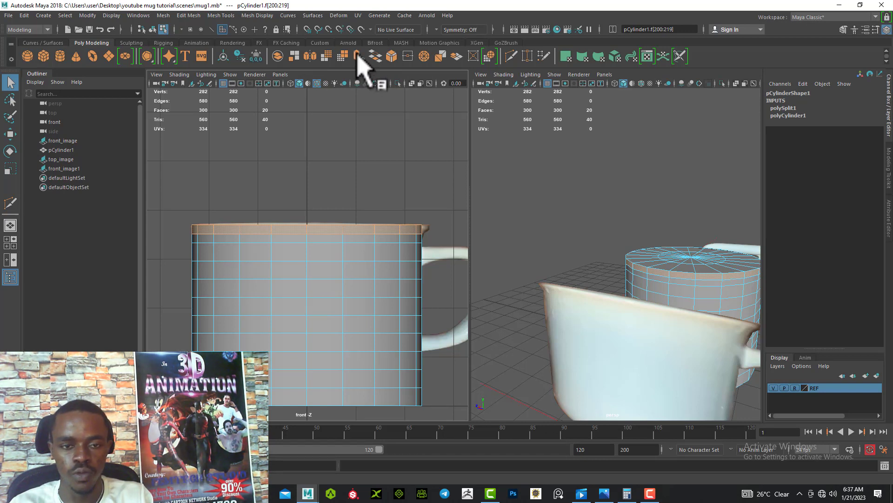
key("ctrl+e")
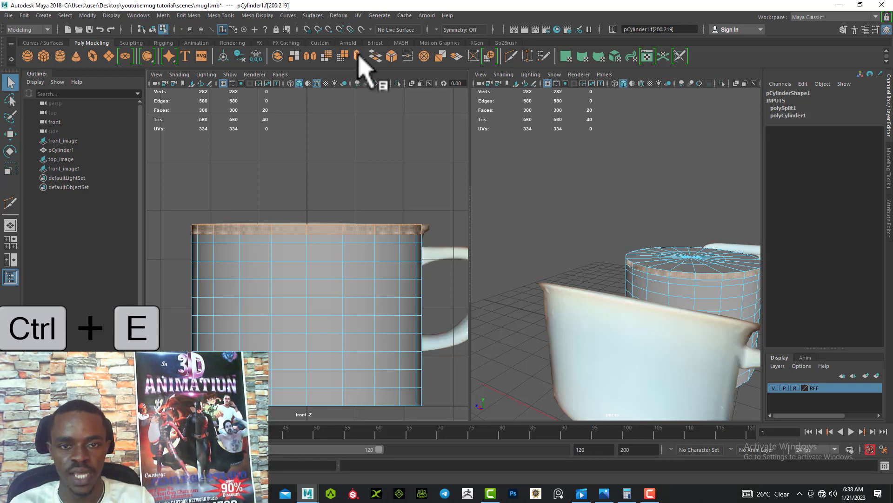
left_click(358, 56)
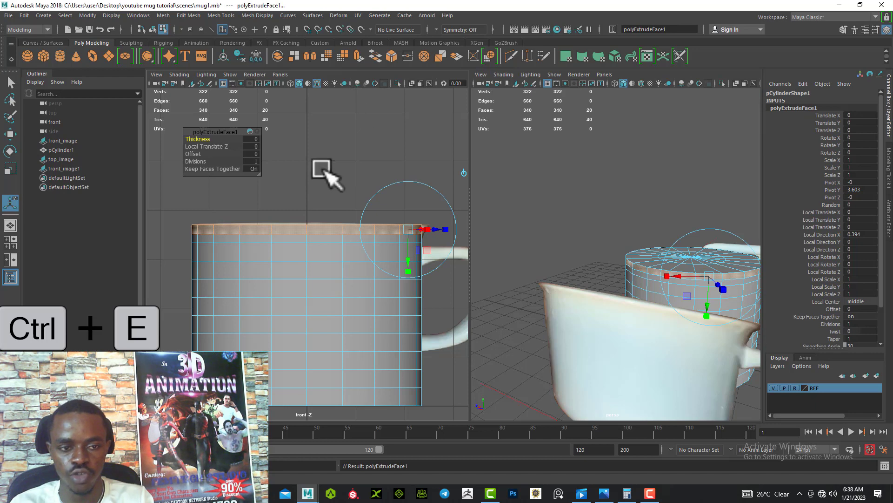
scroll(329, 175, "down", 2)
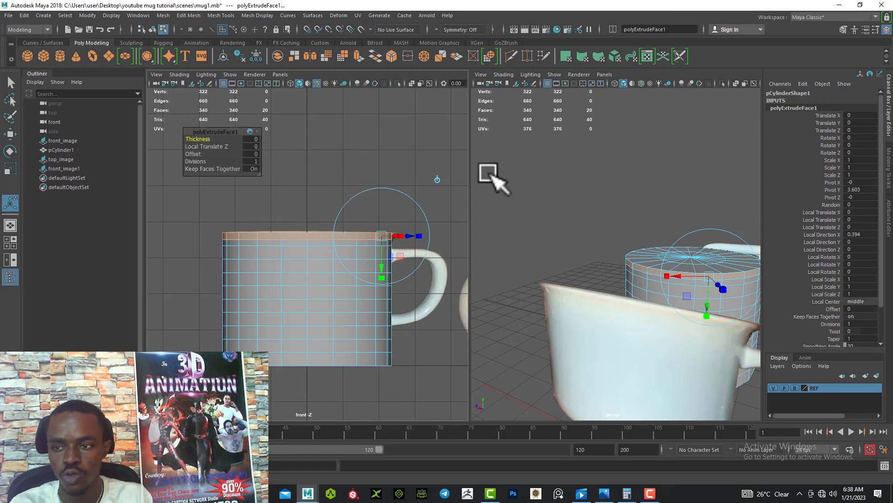
Leave face selection, select the whole cylinder in object mode, and expand its polyExtrudeFace1 attributes
left_click(368, 133)
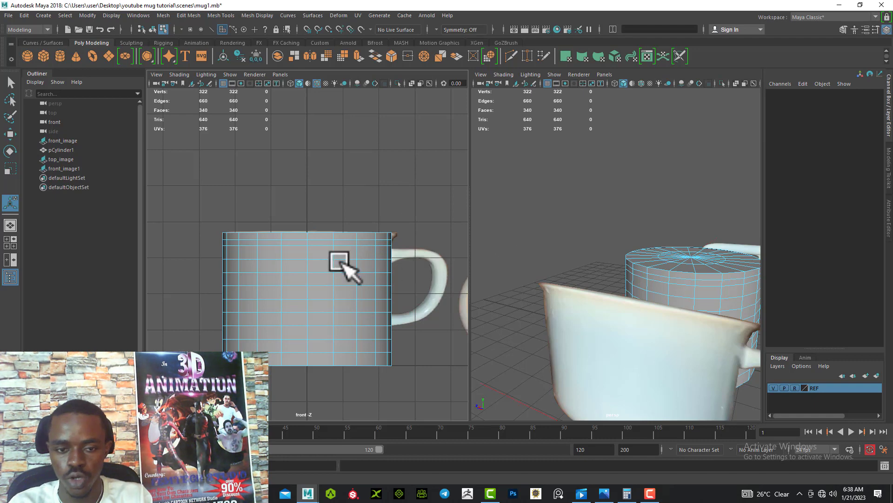
right_click_drag(339, 225, 379, 218)
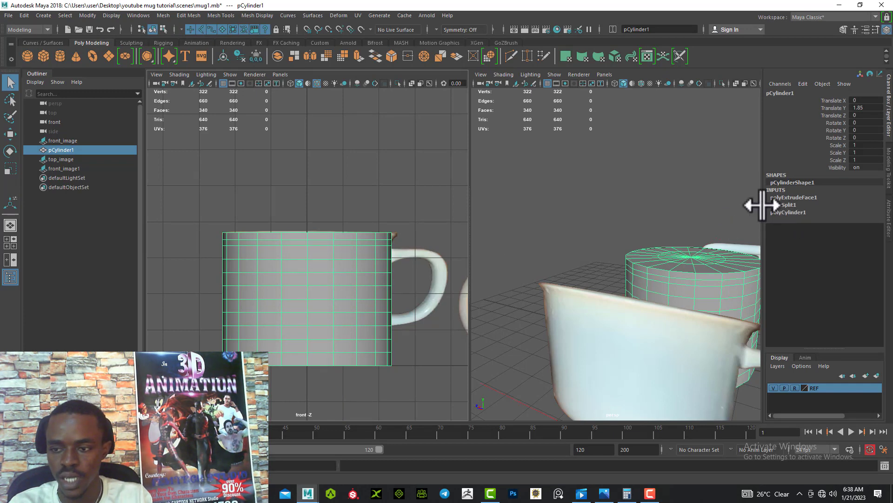
right_click_drag(313, 225, 351, 210)
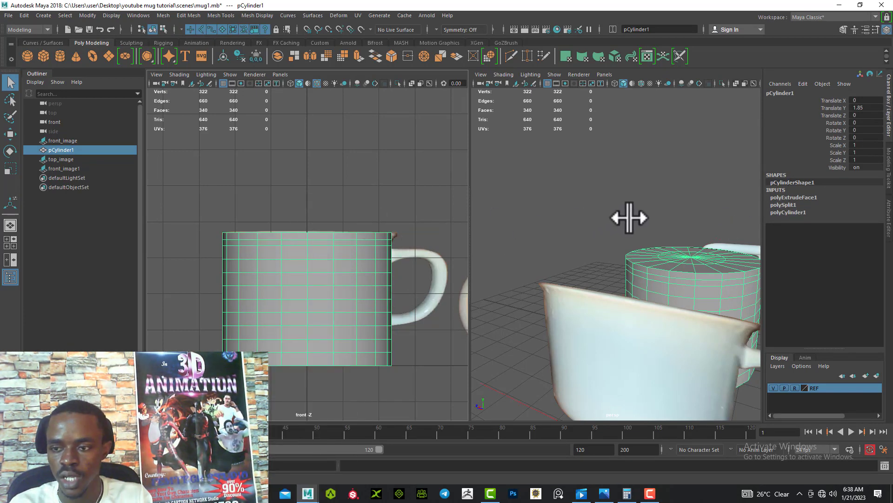
left_click(805, 198)
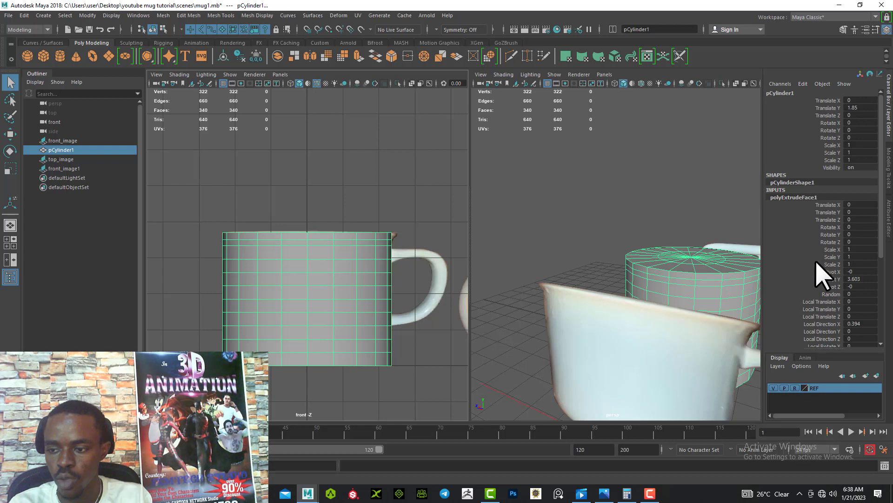
scroll(819, 275, "down", 6)
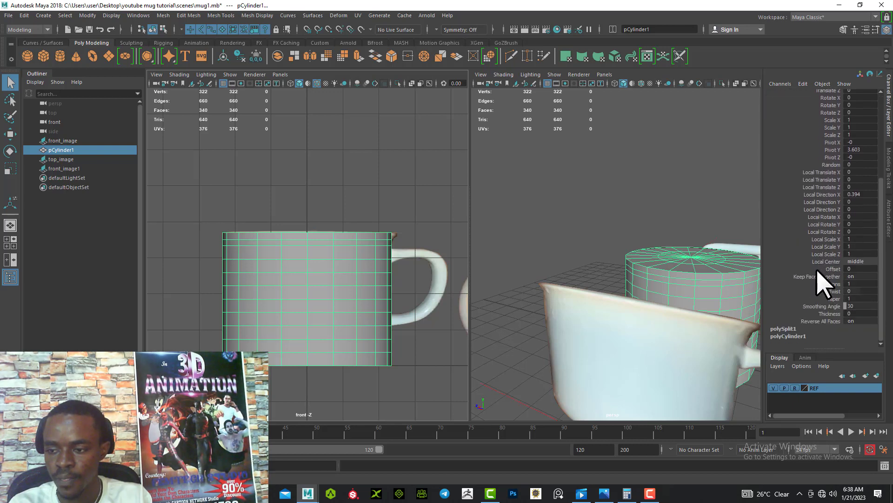
Bring back the extrusion's manipulator and settings, and set the rim extrusion's thickness to 1.7
key("t")
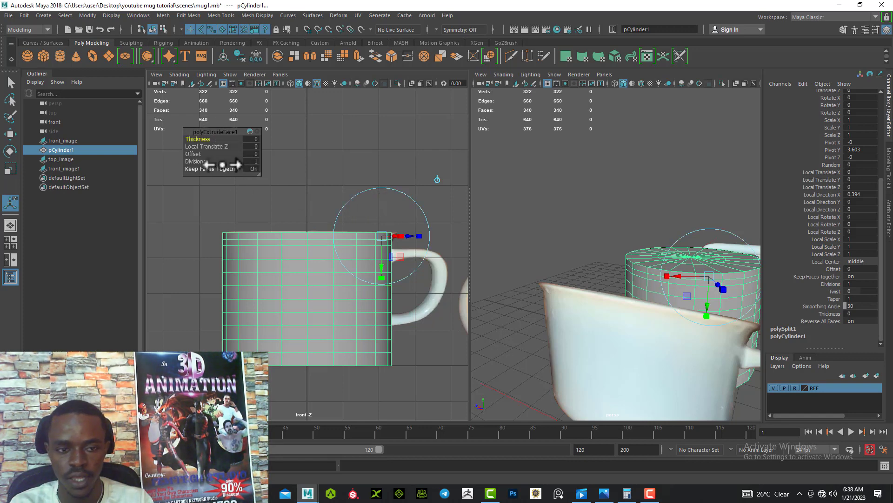
scroll(254, 228, "up", 1)
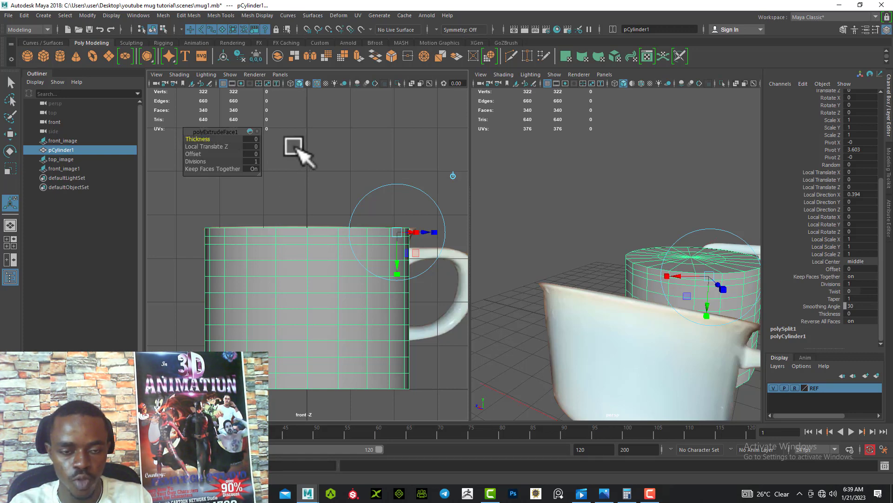
left_click_drag(298, 149, 300, 151)
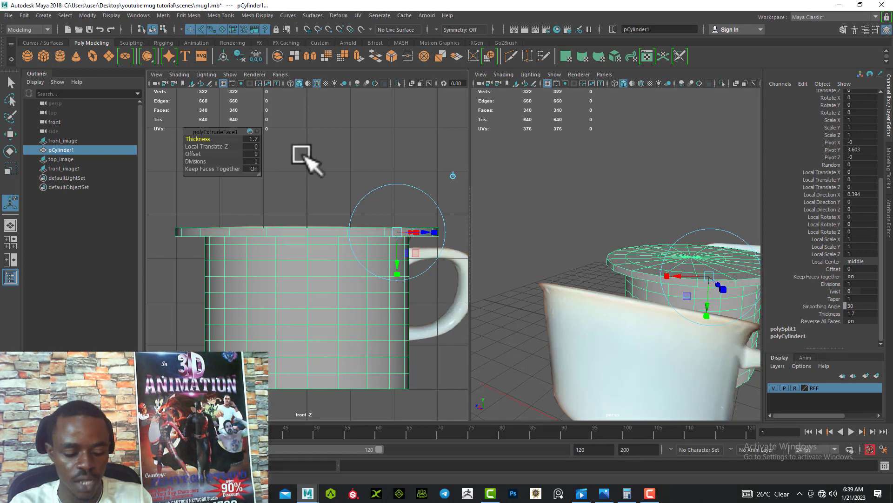
Undo the last thickness change and set the mug rim's face extrusion thickness to 0.35
key("ctrl+z")
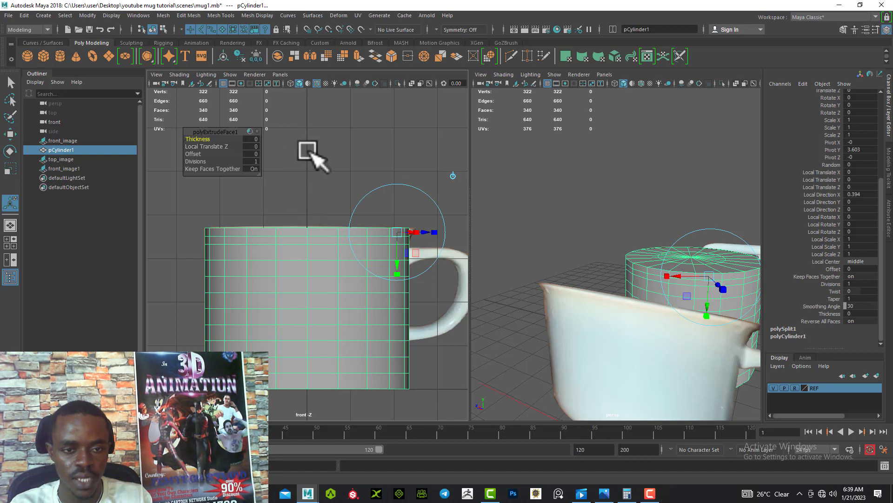
left_click_drag(307, 150, 313, 151)
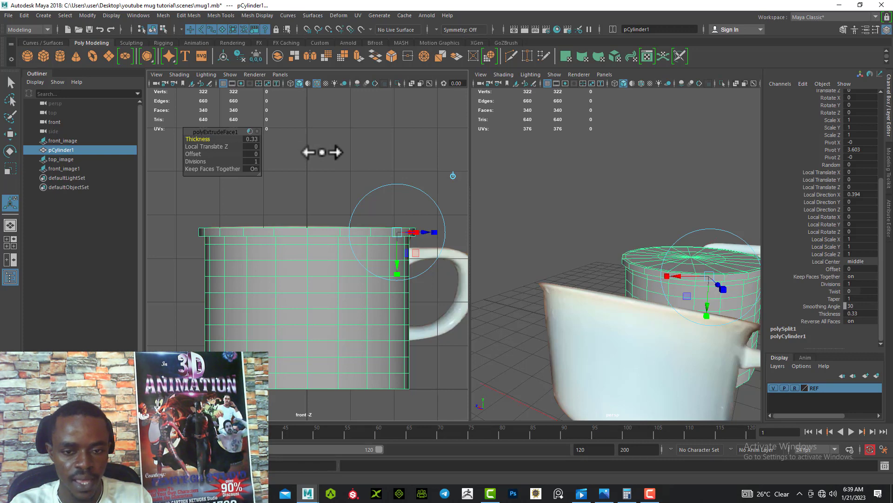
left_click_drag(322, 152, 329, 158)
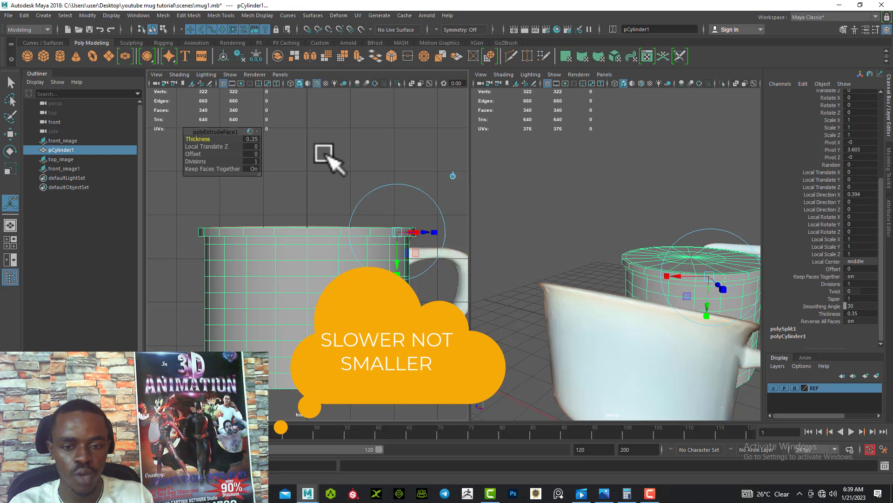
Preview the mug's extruded rim in smoothed display from several angles, and return to the unsmoothed display
mouse_move(595, 253)
left_mouse_down("alt")
mouse_move(560, 254)
mouse_move(589, 279)
mouse_move(631, 262)
mouse_move(599, 239)
left_mouse_up("alt")
middle_click_drag(598, 240, 602, 273, "alt")
left_click_drag(602, 274, 610, 285, "alt")
middle_click_drag(610, 285, 587, 274, "alt")
right_click_drag(587, 273, 593, 297, "alt")
key("3")
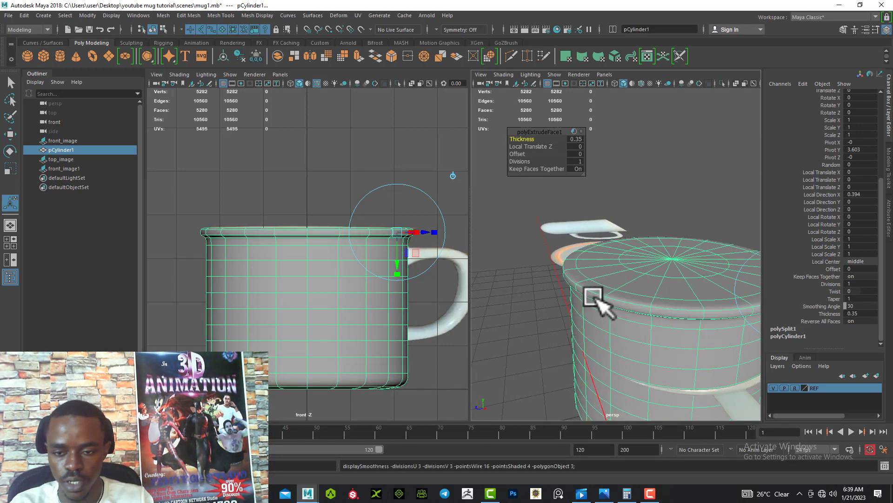
left_click_drag(578, 300, 607, 286, "alt")
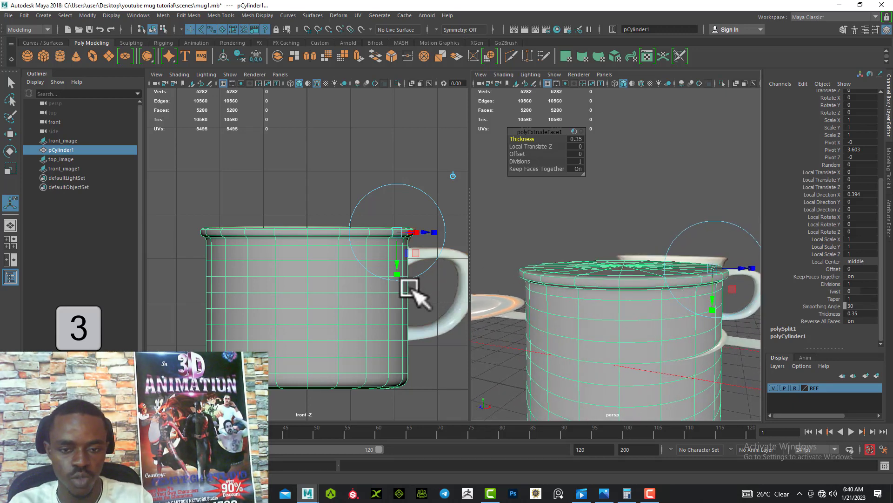
key("1")
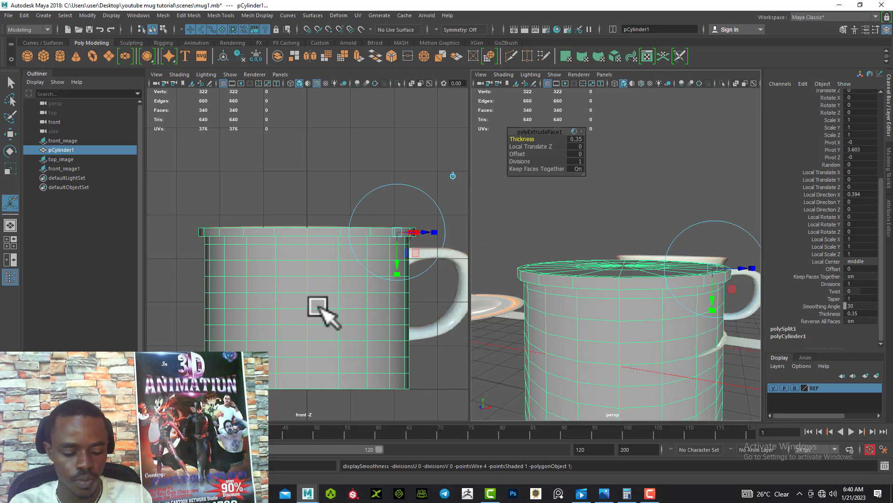
Clear the selection, reselect the mug cylinder from above, and switch it to face selection mode
middle_click(263, 171)
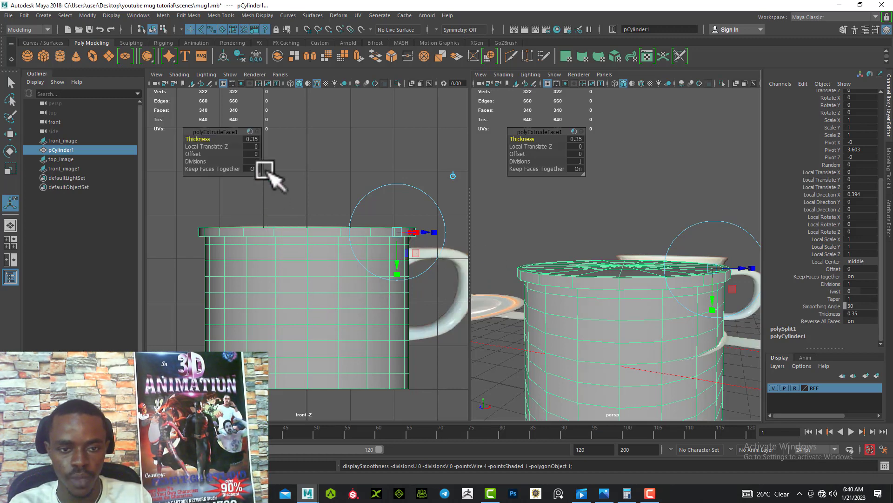
left_click(321, 175)
left_click_drag(575, 262, 591, 281, "alt")
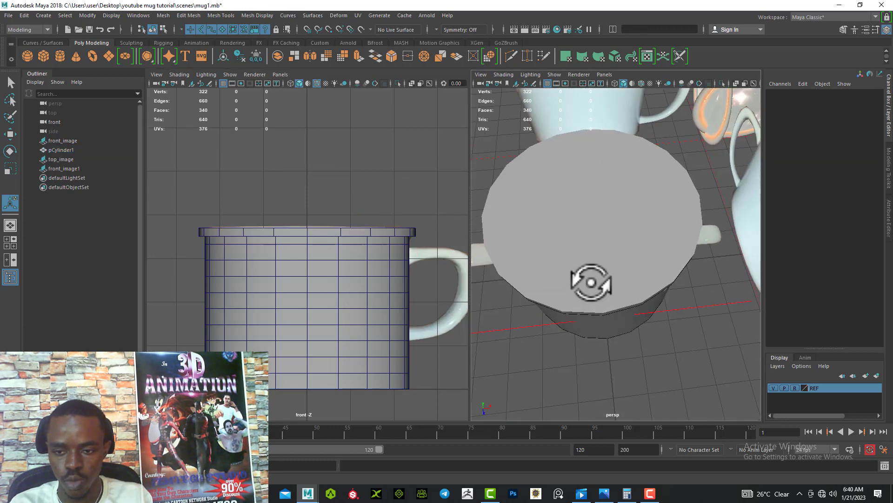
middle_click_drag(591, 282, 582, 261, "alt")
left_click_drag(582, 261, 554, 321, "alt")
left_click(586, 277)
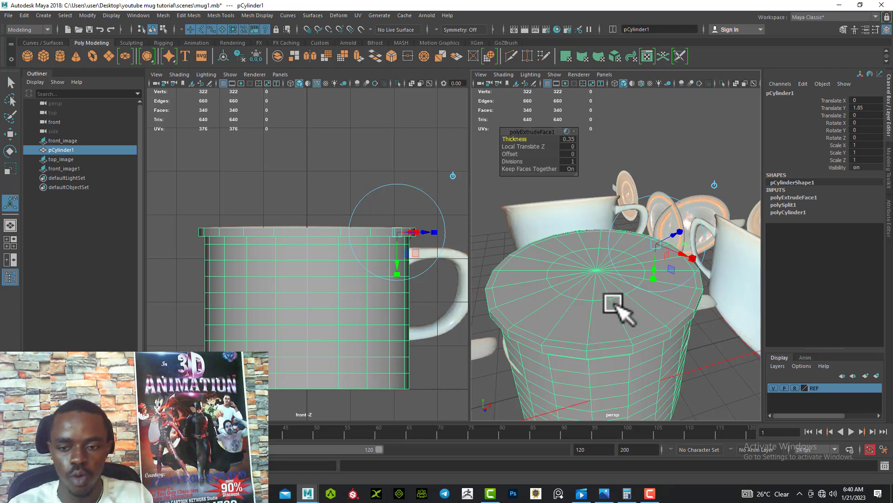
scroll(605, 303, "down", 3)
left_click_drag(590, 300, 604, 253, "alt")
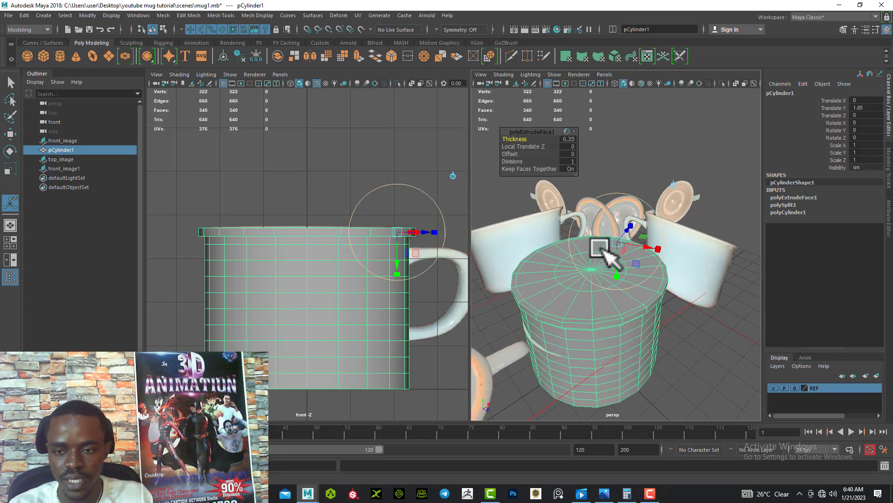
left_click(628, 160)
left_click(576, 288)
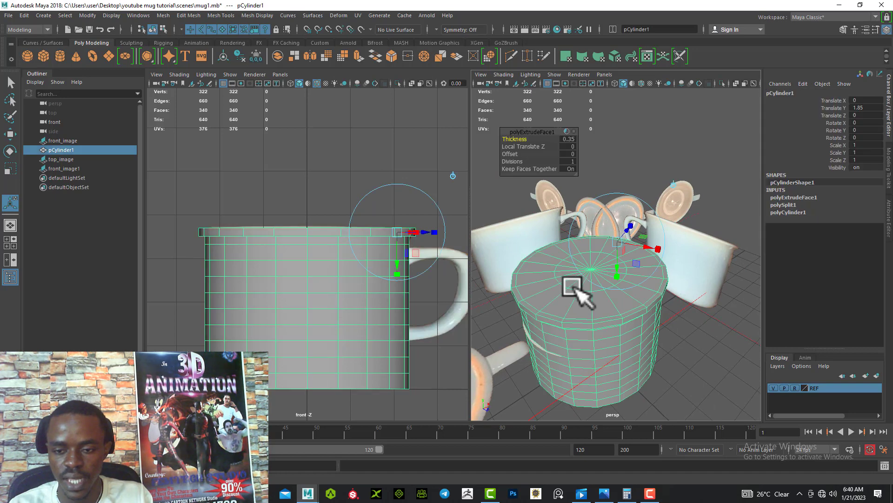
right_click(576, 288)
right_click_drag(576, 288, 577, 260)
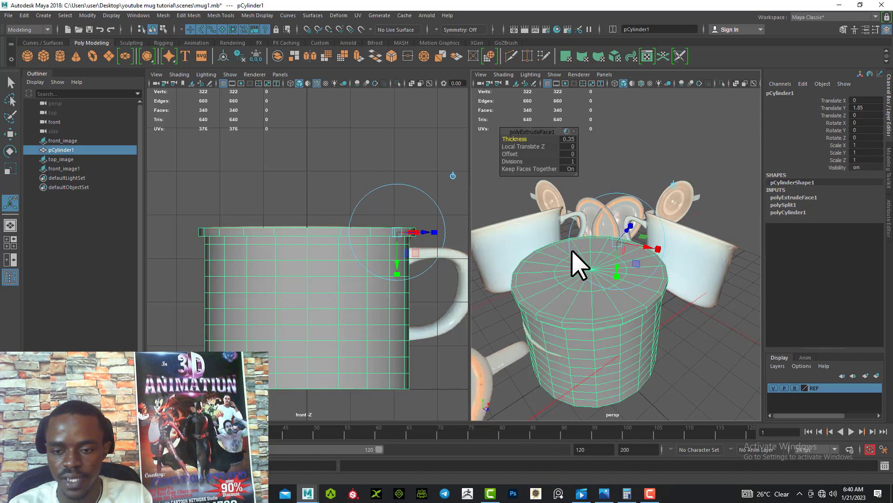
Try picking the inner wedge faces of the mug's top cap individually around the centre
left_click_drag(584, 317, 569, 305, "alt")
middle_click_drag(572, 277, 590, 302, "alt")
right_click_drag(590, 301, 606, 326, "alt")
left_click_drag(591, 302, 575, 294, "alt")
middle_click_drag(599, 335, 604, 307, "alt")
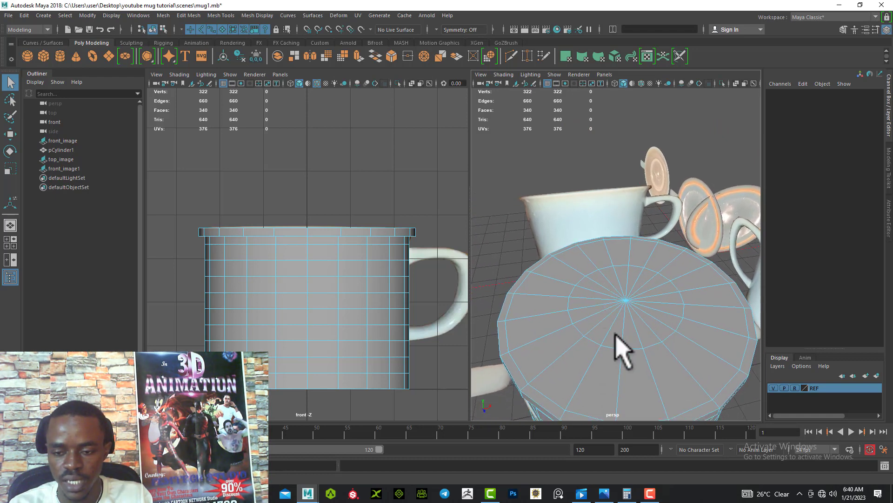
left_click(616, 335)
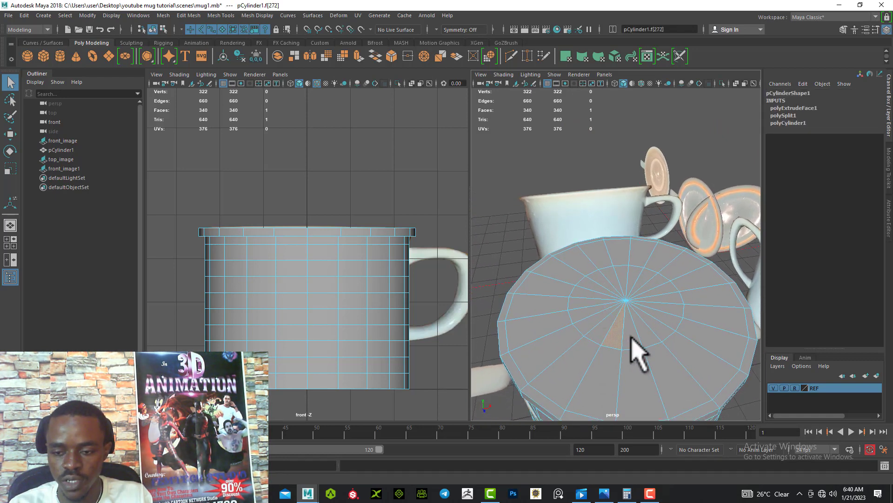
left_click(630, 334)
left_click(644, 330)
left_click(657, 325)
left_click(666, 318)
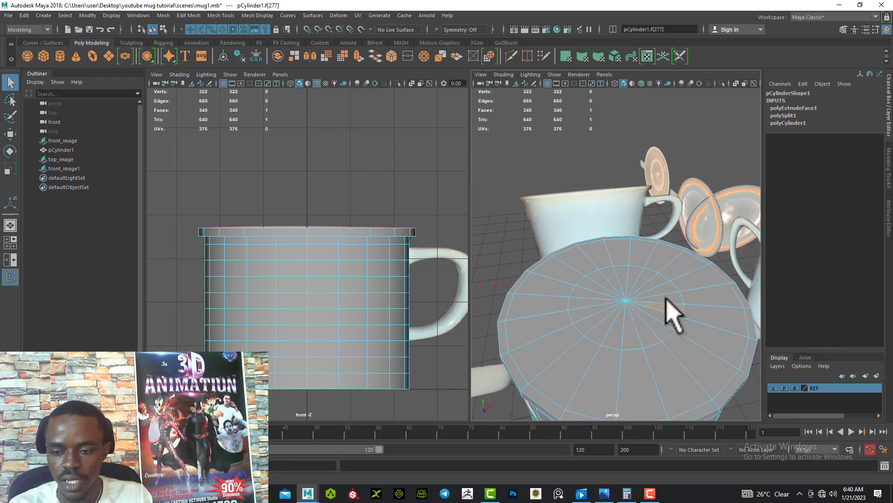
left_click(665, 296)
left_click(660, 289)
left_click(651, 283)
left_click_drag(639, 277, 615, 292)
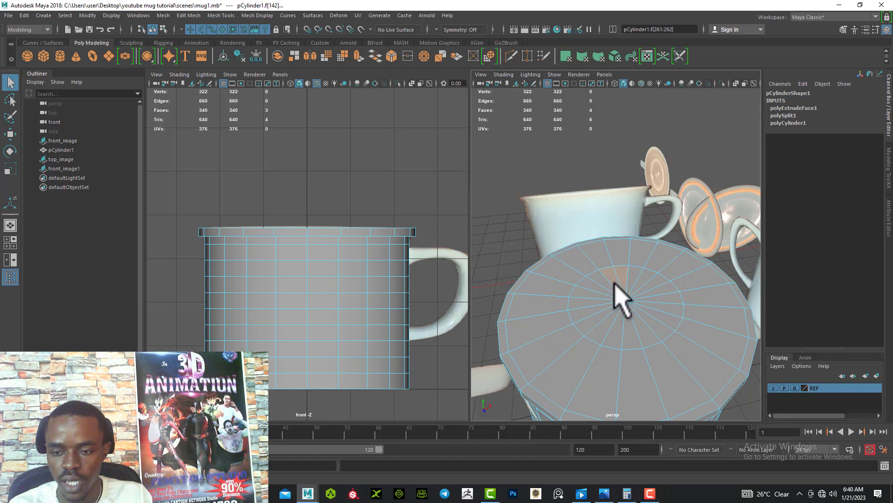
left_click(598, 278)
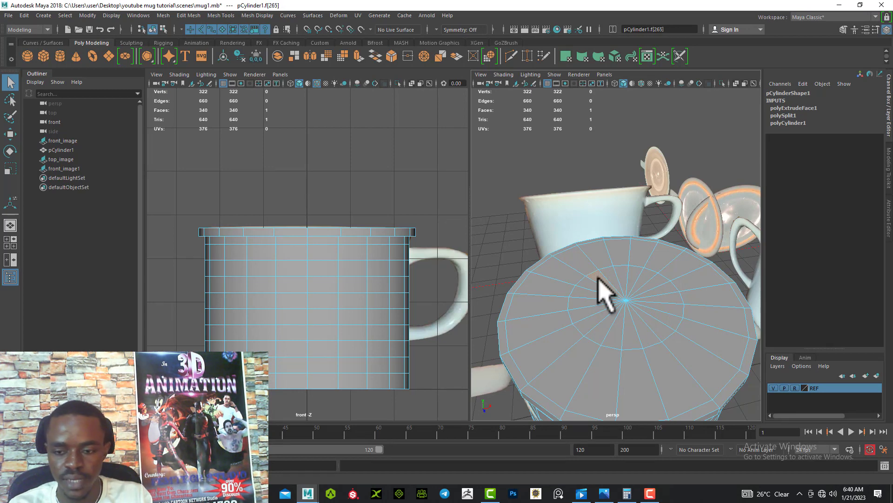
right_click_drag(599, 276, 601, 254)
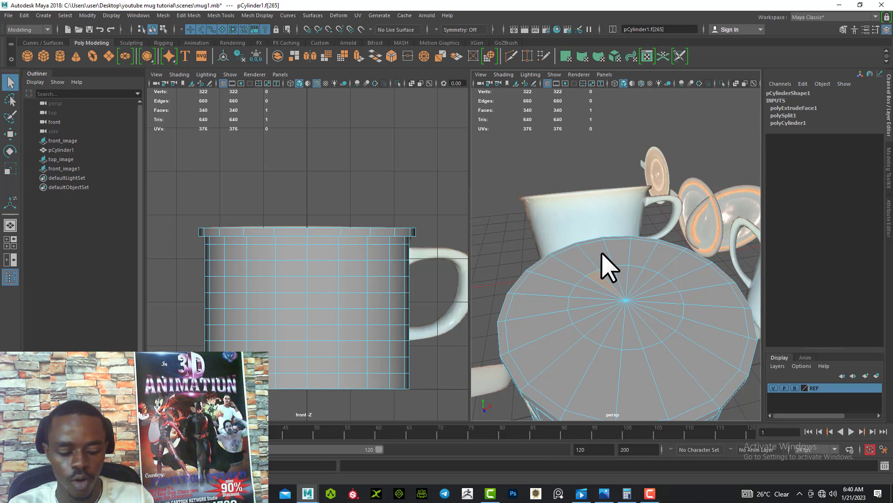
left_click(649, 493)
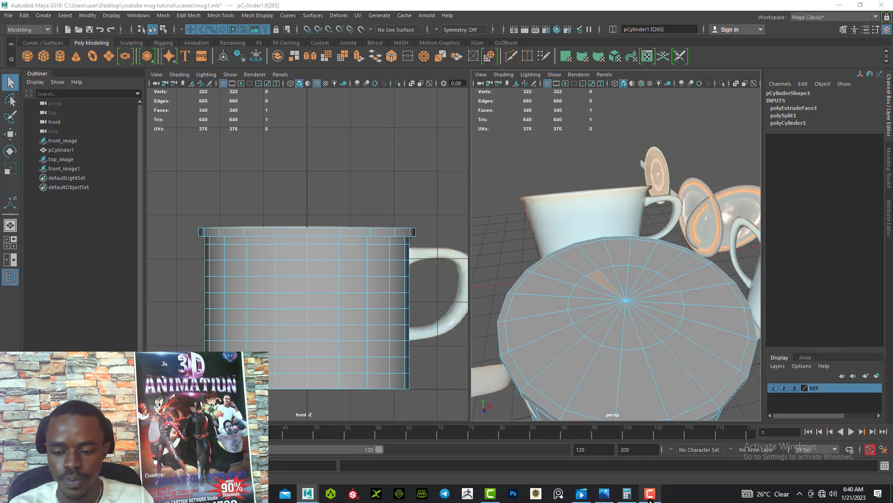
left_click(649, 494)
Paint-select all faces of the mug's top cap, covering both the inner and outer rings
key("Tab")
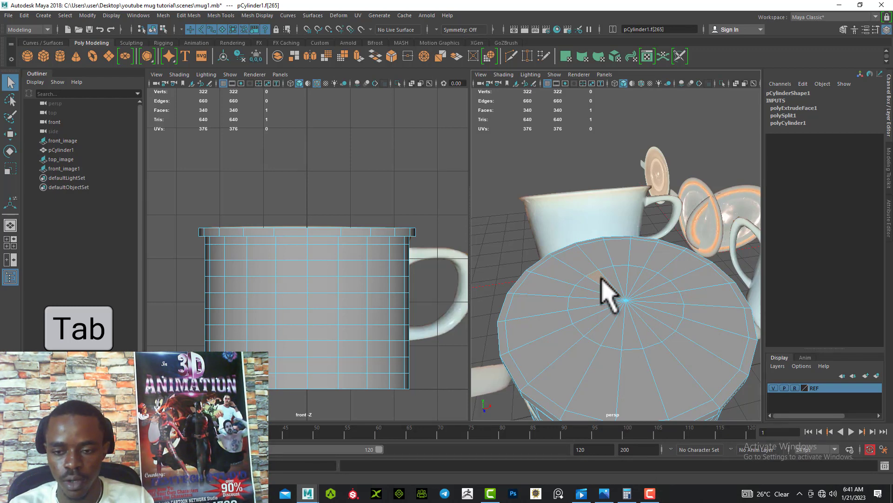
key("Tab")
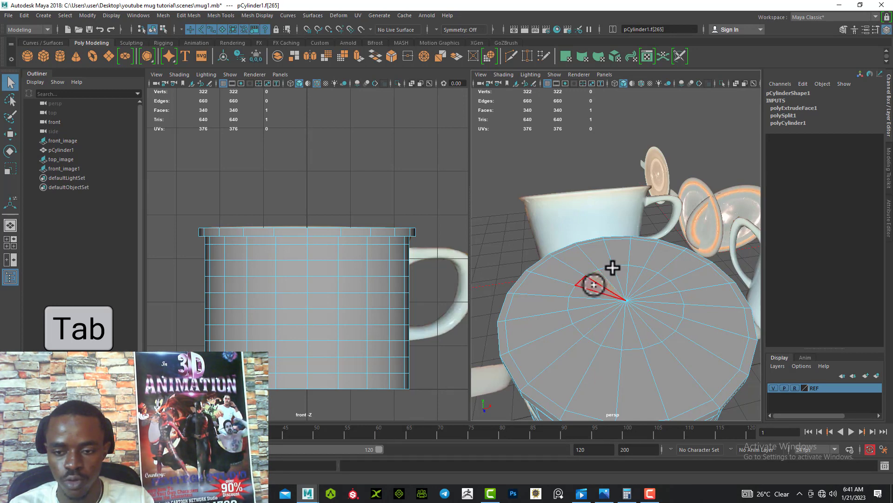
mouse_move(594, 285)
left_mouse_down()
mouse_move(600, 319)
mouse_move(622, 331)
mouse_move(660, 309)
mouse_move(648, 285)
mouse_move(614, 277)
left_mouse_up()
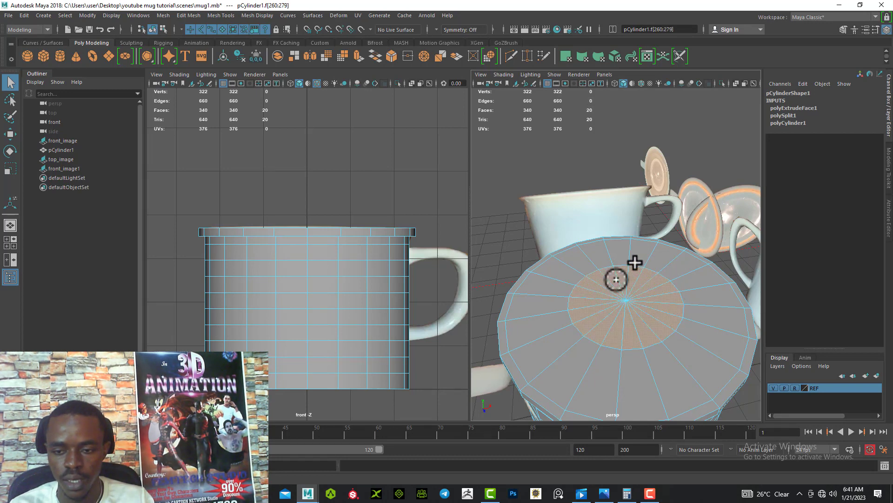
mouse_move(560, 280)
left_mouse_down()
mouse_move(609, 258)
mouse_move(666, 263)
mouse_move(695, 320)
mouse_move(656, 367)
mouse_move(585, 357)
mouse_move(554, 325)
mouse_move(552, 297)
mouse_move(556, 285)
mouse_move(561, 345)
mouse_move(572, 315)
mouse_move(558, 305)
mouse_move(564, 351)
mouse_move(563, 313)
mouse_move(578, 329)
mouse_move(676, 341)
mouse_move(650, 303)
mouse_move(564, 314)
left_mouse_up()
right_click_drag(565, 313, 584, 355, "alt")
left_click_drag(584, 355, 568, 349, "alt")
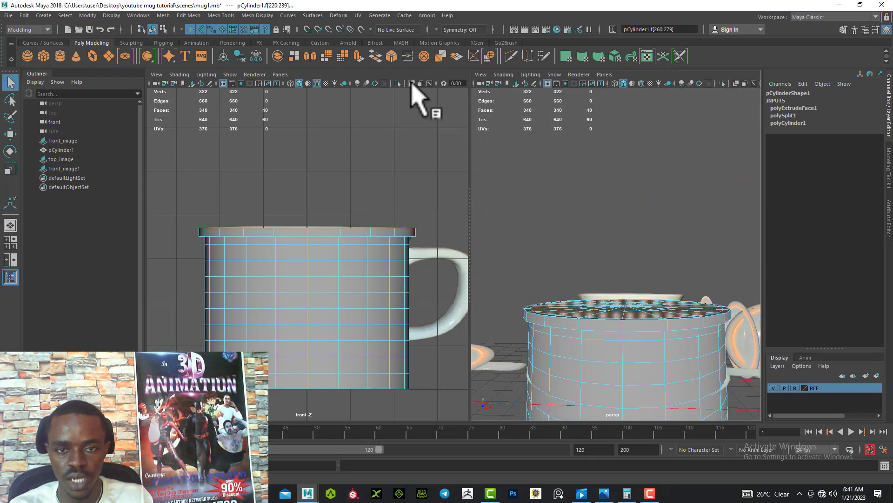
Turn on X-ray shading in the front view and extrude the selected top cap faces
left_click(412, 84)
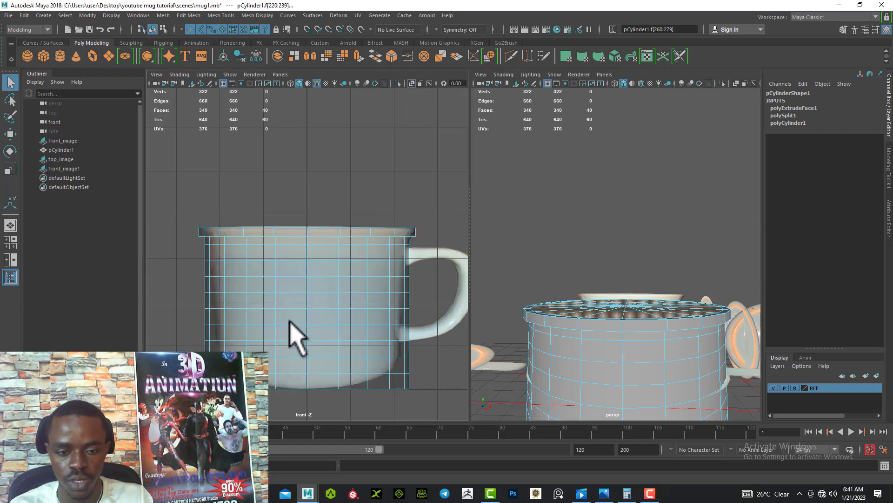
left_click_drag(569, 308, 618, 308, "alt")
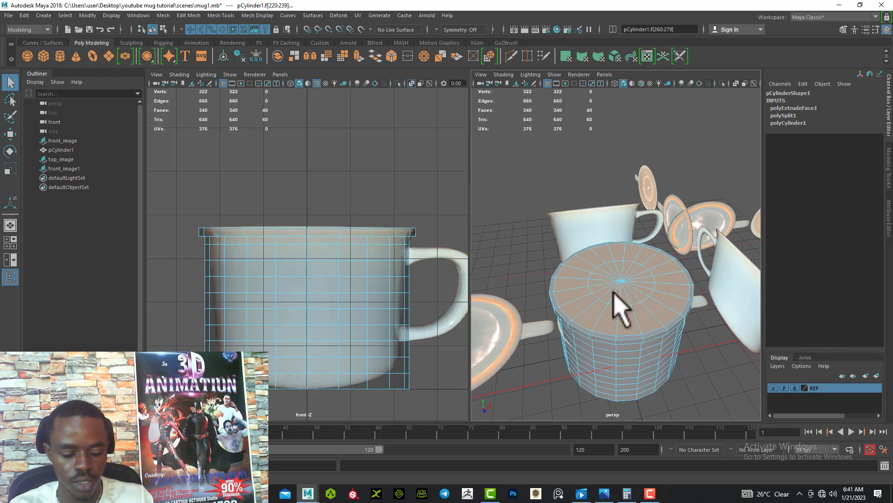
key("ctrl+e")
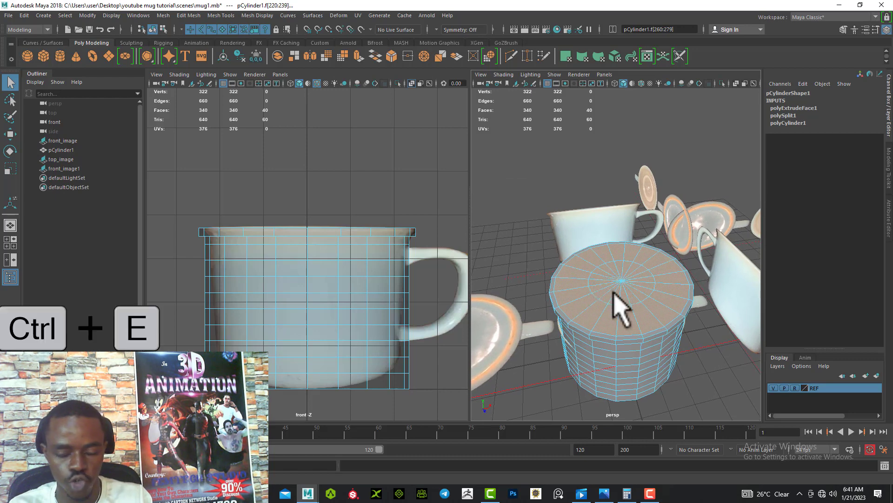
left_click(357, 54)
mouse_move(564, 299)
left_mouse_down("alt")
mouse_move(525, 279)
mouse_move(504, 255)
mouse_move(534, 255)
mouse_move(559, 300)
mouse_move(577, 300)
mouse_move(558, 285)
left_mouse_up("alt")
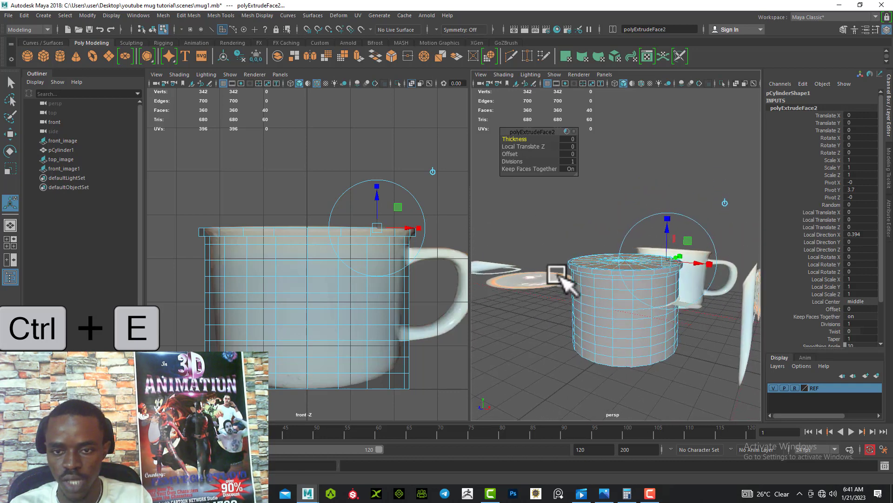
middle_click_drag(562, 275, 554, 294, "alt")
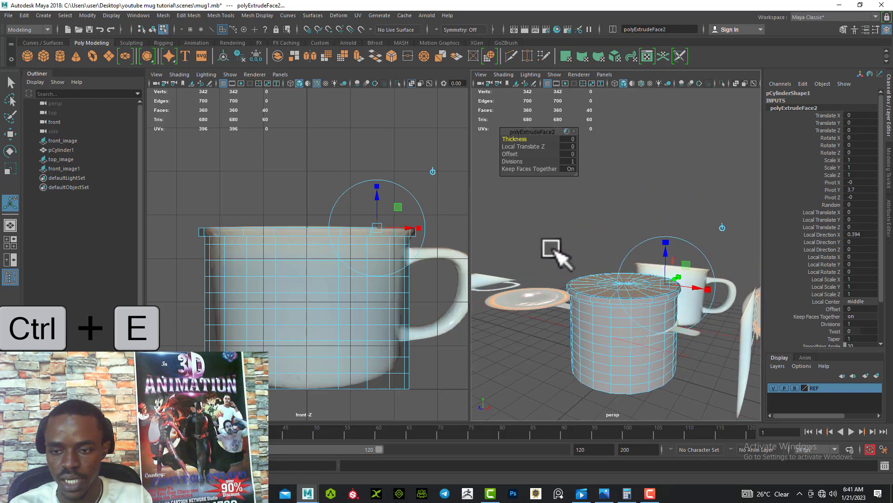
left_click_drag(627, 297, 663, 263, "alt")
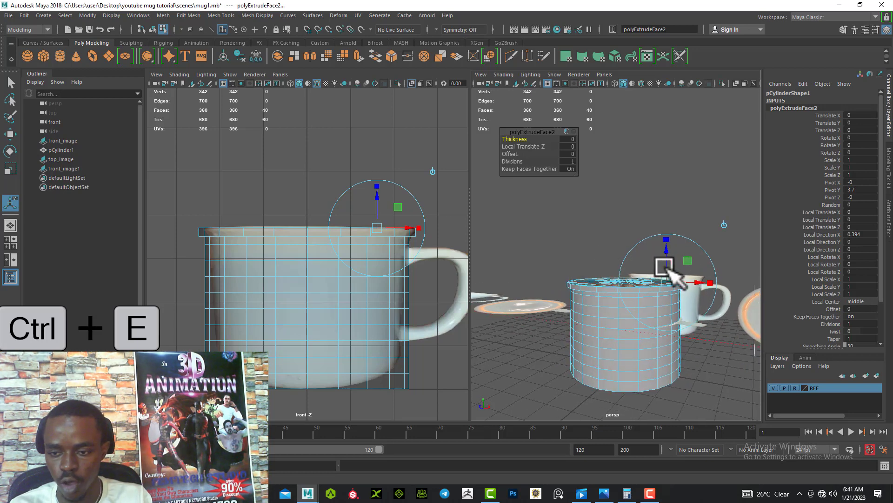
left_click_drag(576, 233, 592, 245, "alt")
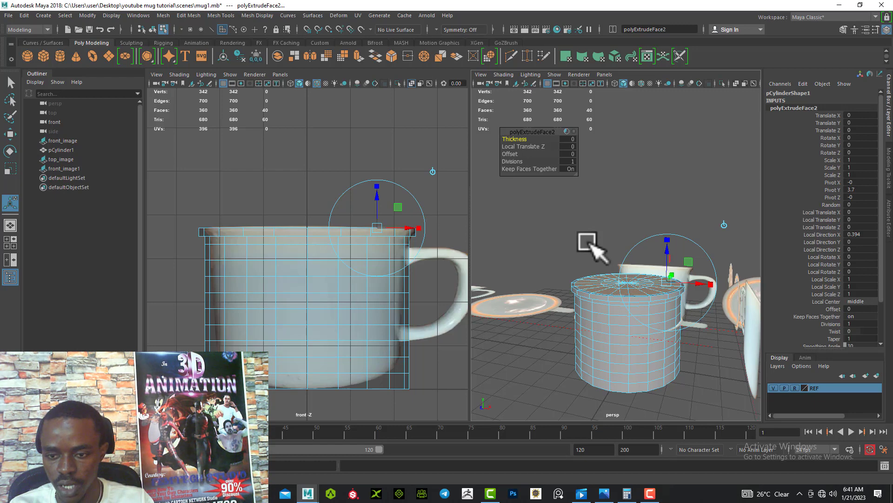
Try moving the extruded cap faces about 2.09 units straight down into the mug, inspect the walls, and undo the move
key("w")
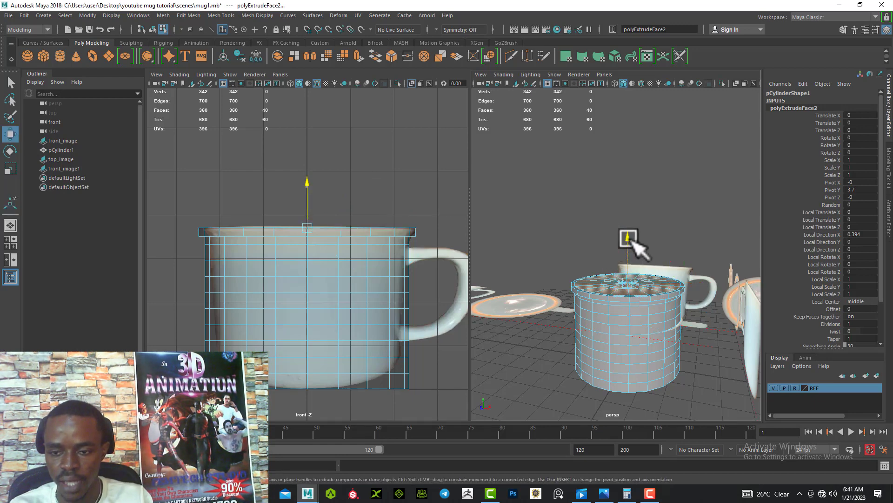
left_click_drag(629, 239, 642, 293)
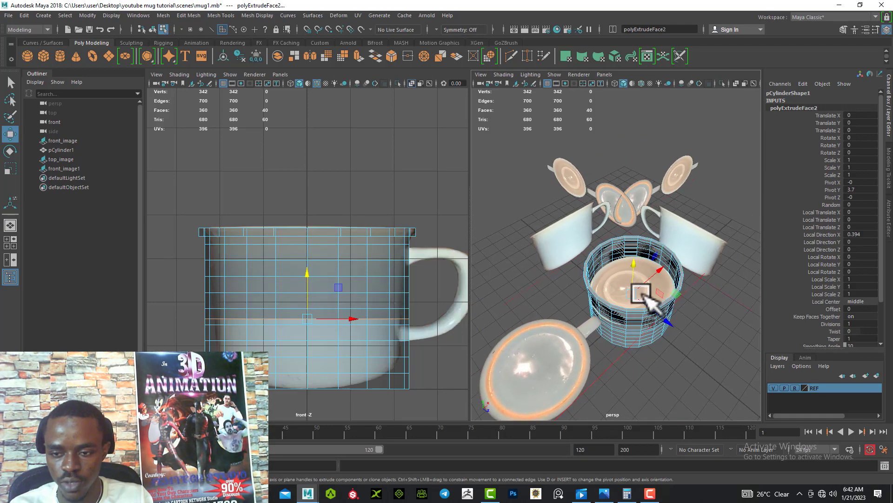
right_click_drag(641, 293, 638, 359, "alt")
left_click_drag(638, 359, 626, 272, "alt")
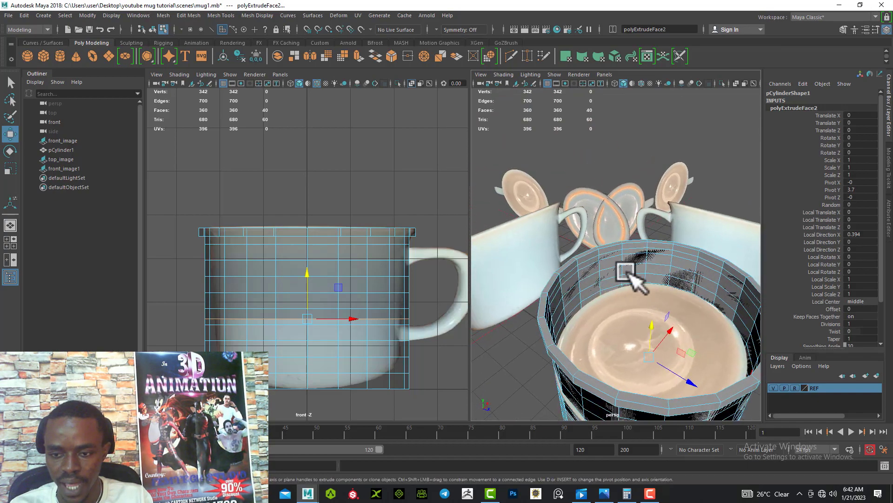
mouse_move(612, 321)
left_mouse_down("alt")
mouse_move(608, 295)
mouse_move(594, 314)
mouse_move(642, 312)
mouse_move(648, 322)
mouse_move(608, 355)
mouse_move(615, 321)
left_mouse_up("alt")
scroll(570, 359, "up", 3)
left_click_drag(570, 359, 560, 340, "alt")
left_click_drag(579, 383, 605, 356, "alt")
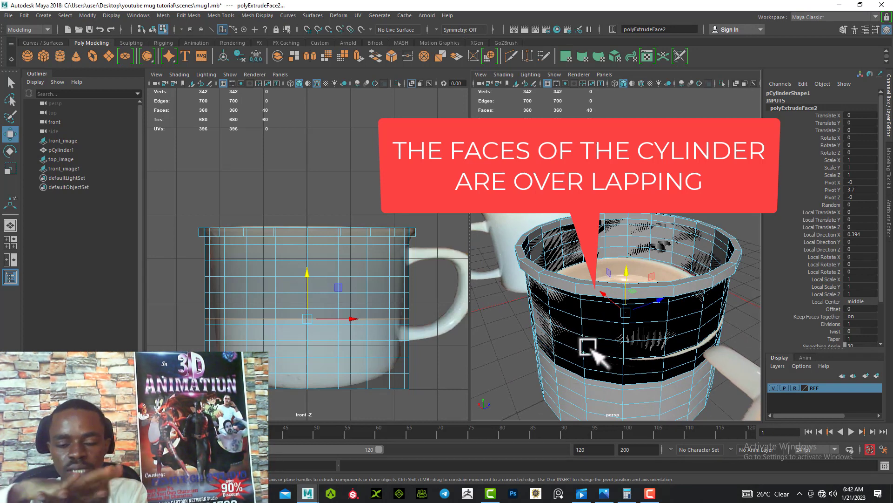
key("ctrl+z")
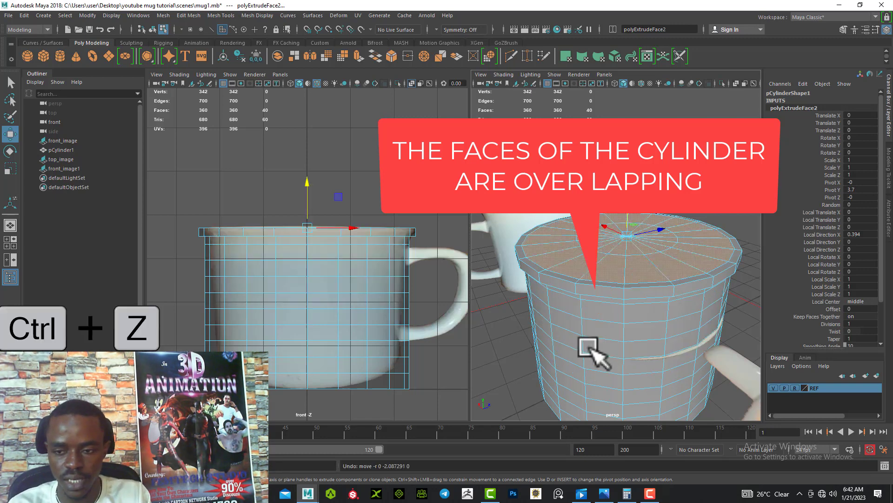
Return the mug to object mode and display the settings of the top cap's extrusion
left_click_drag(644, 310, 586, 327, "alt")
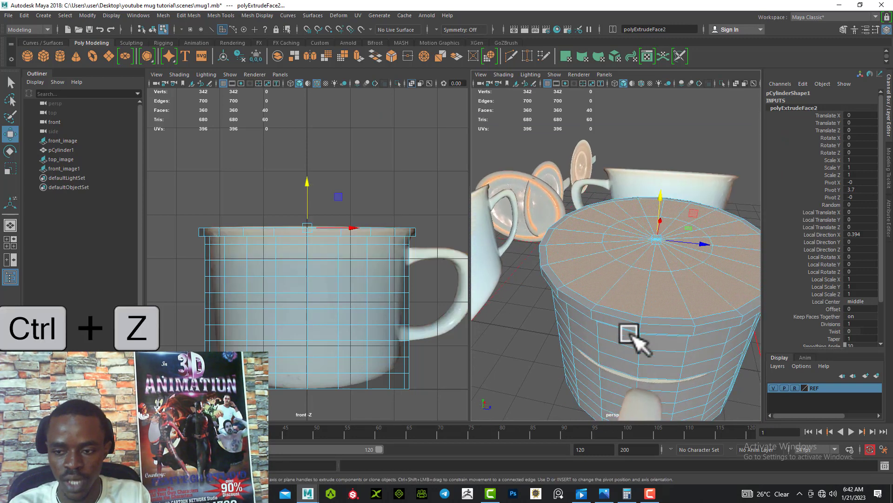
scroll(628, 334, "down", 1)
middle_click_drag(631, 293, 599, 298, "alt")
right_click_drag(600, 296, 603, 309, "alt")
middle_click_drag(603, 309, 600, 323, "alt")
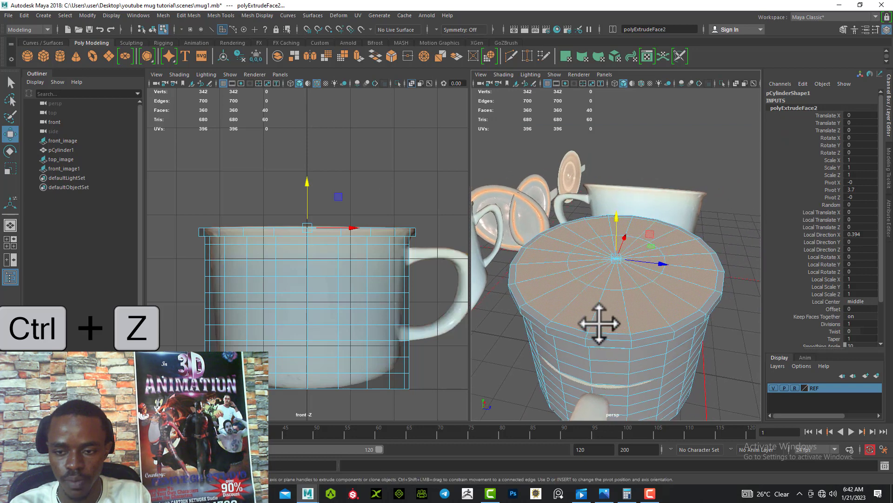
left_click_drag(604, 326, 600, 315, "alt")
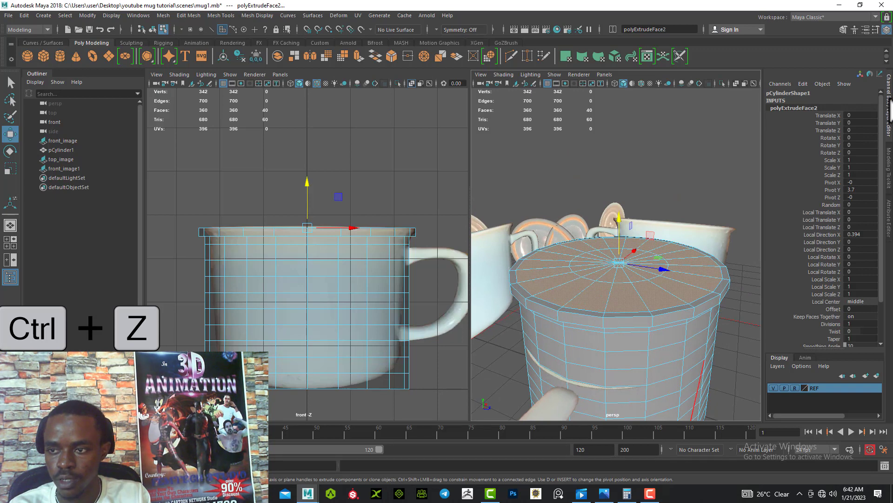
left_click(889, 108)
right_click_drag(768, 228, 798, 226)
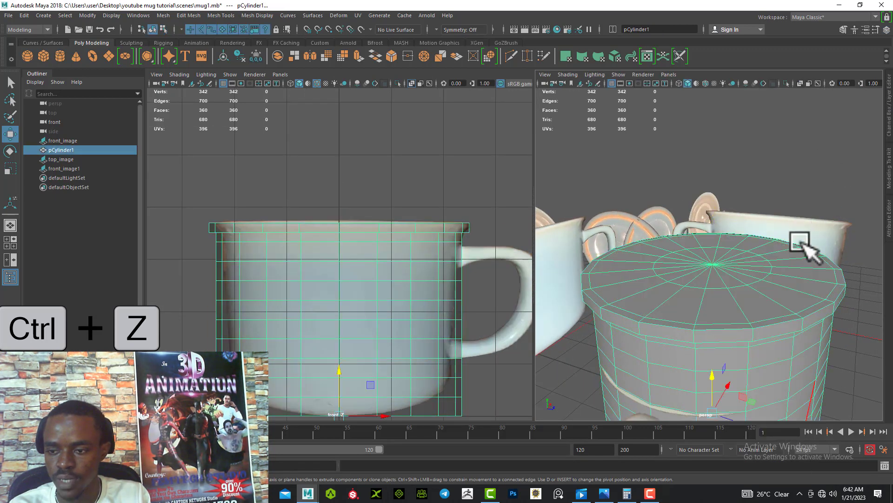
left_click(882, 108)
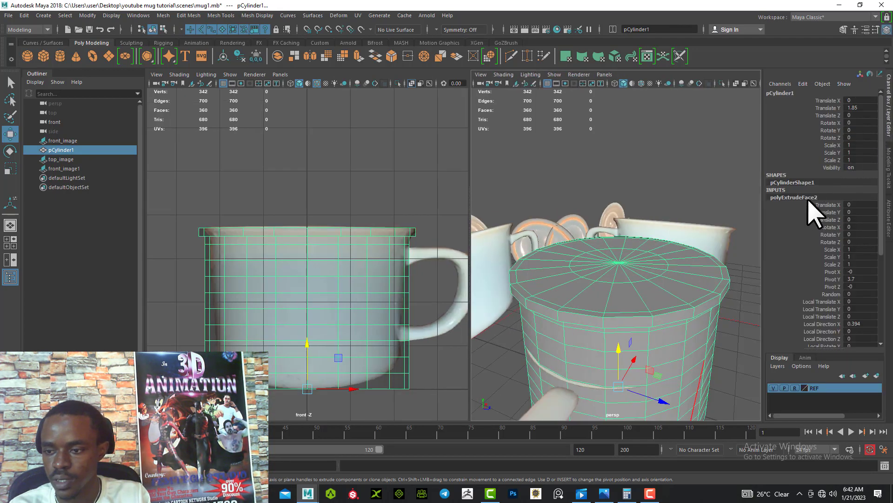
scroll(810, 284, "down", 3)
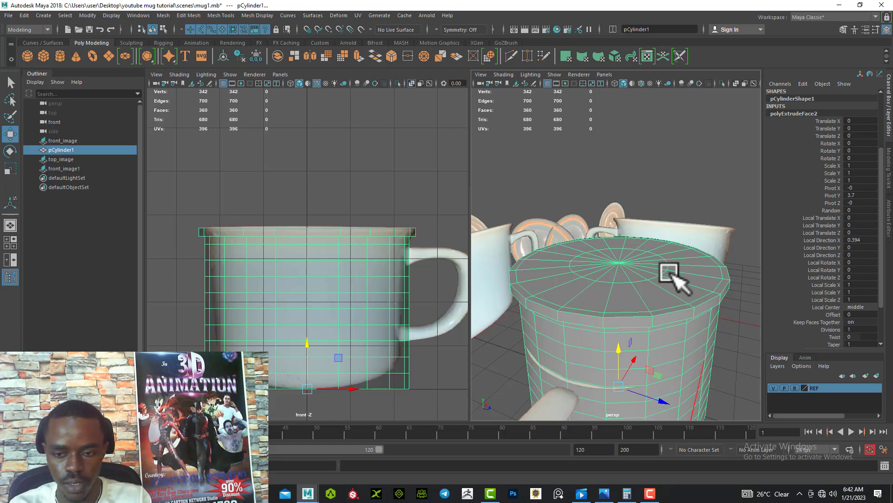
Show the cap extrusion's manipulator and inset the overlapping faces with an Offset of about 0.14
key("t")
left_click_drag(679, 279, 658, 275, "alt")
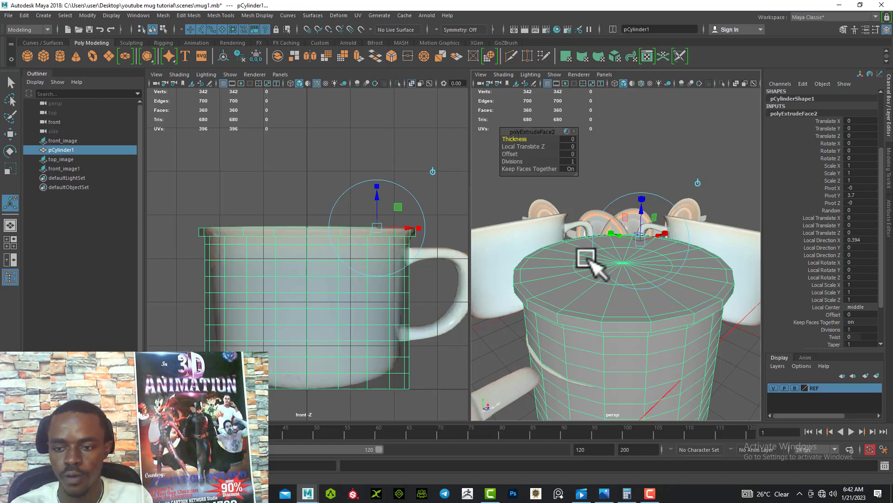
mouse_move(552, 300)
left_mouse_down("alt")
mouse_move(545, 268)
mouse_move(547, 289)
left_mouse_up("alt")
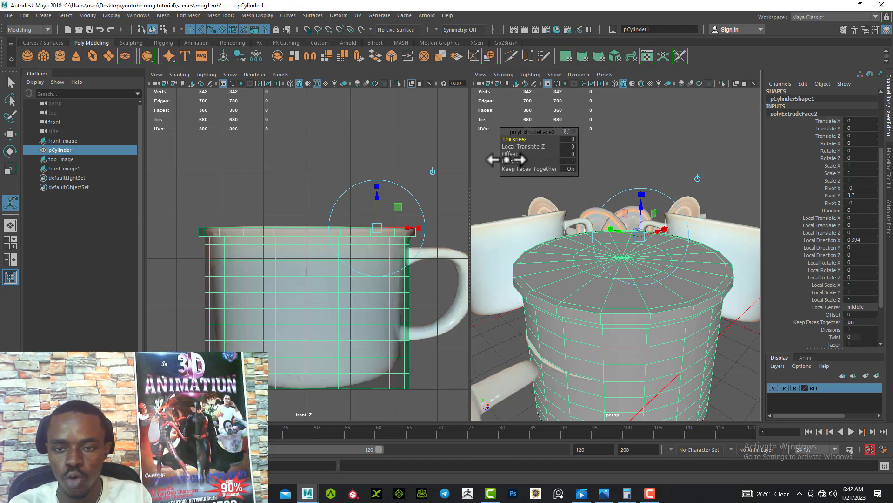
left_click(510, 153)
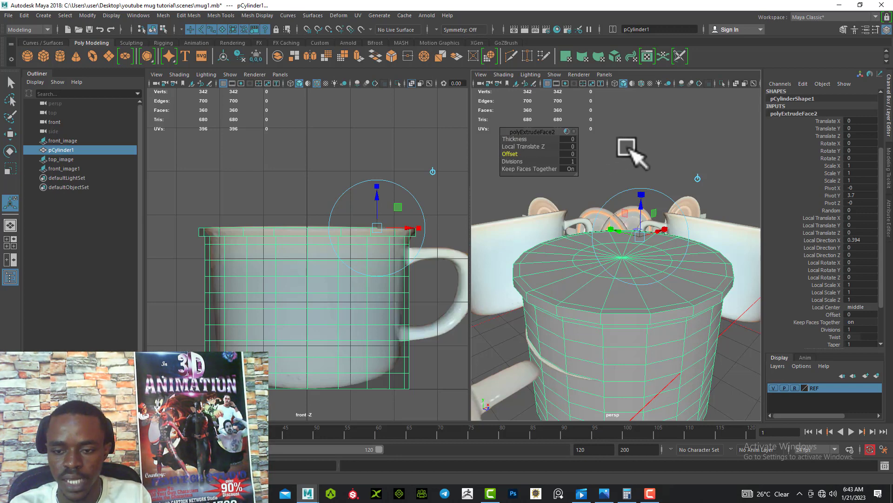
middle_click_drag(629, 149, 630, 147)
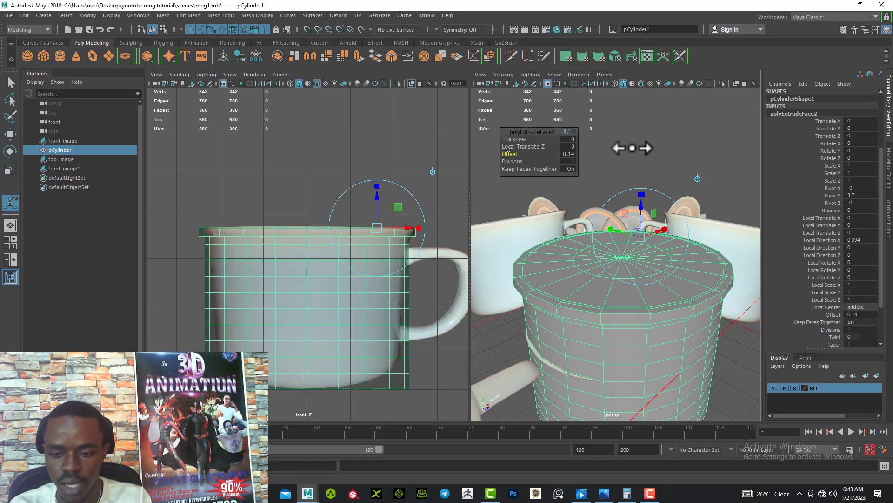
Check the mug in smooth preview and set the cap extrusion's Offset to 0.15
key("3")
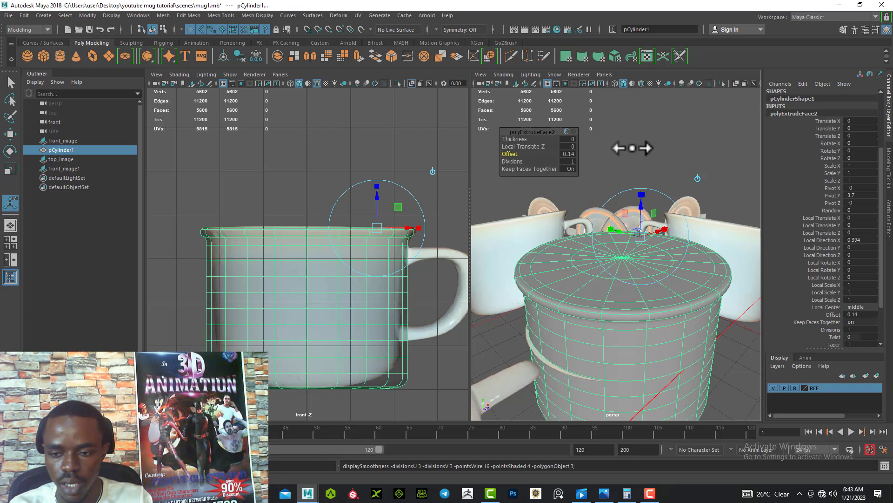
key("1")
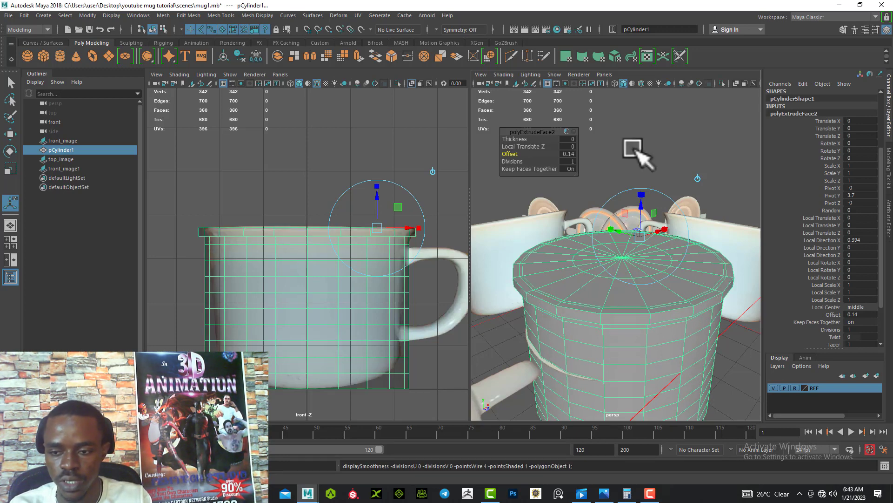
left_click(569, 155)
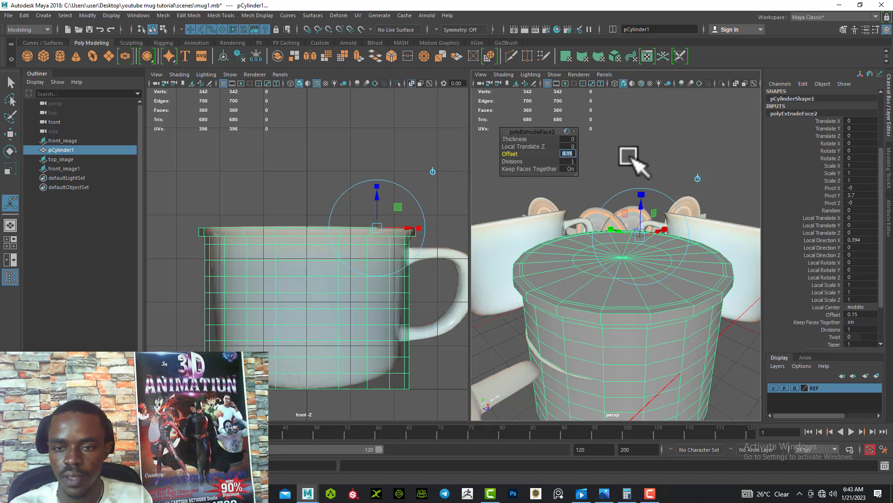
mouse_move(626, 155)
left_mouse_down("alt")
mouse_move(638, 159)
mouse_move(618, 151)
mouse_move(635, 166)
left_mouse_up("alt")
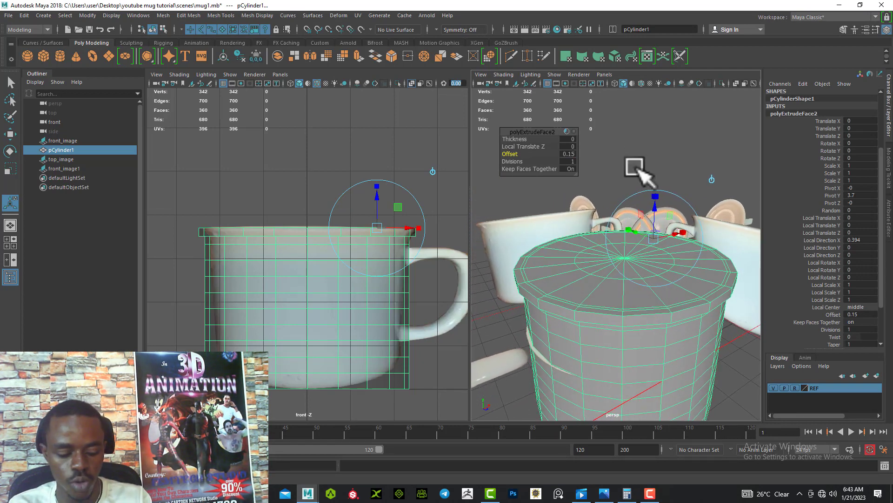
key("w")
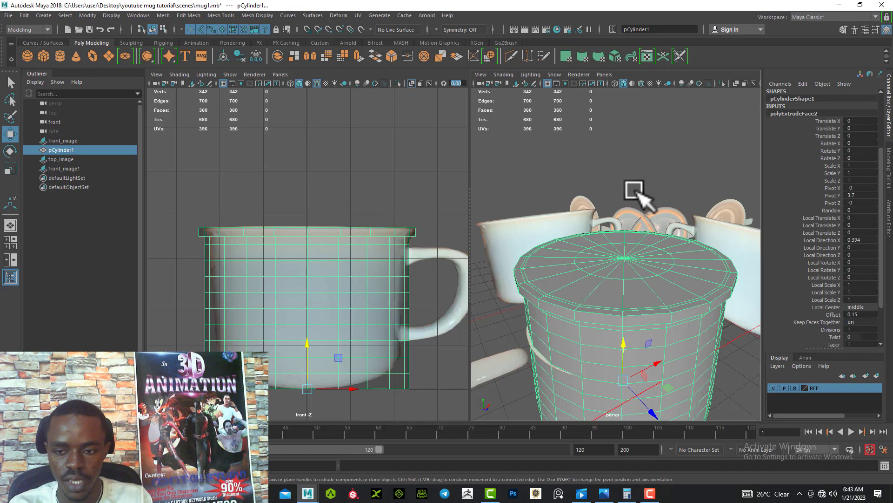
Inspect the mug's underside, side walls and inset top cap from several angles
left_click_drag(638, 289, 616, 255, "alt")
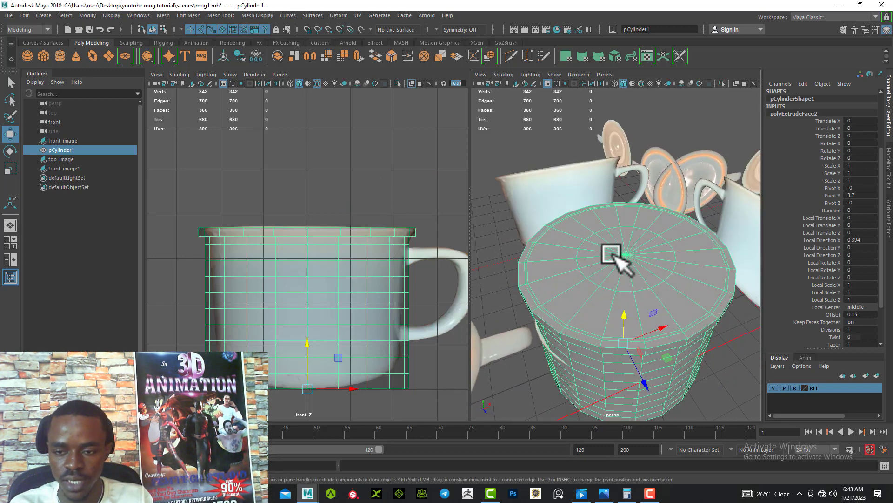
left_click_drag(648, 295, 654, 351, "alt")
middle_click_drag(654, 351, 643, 265, "alt")
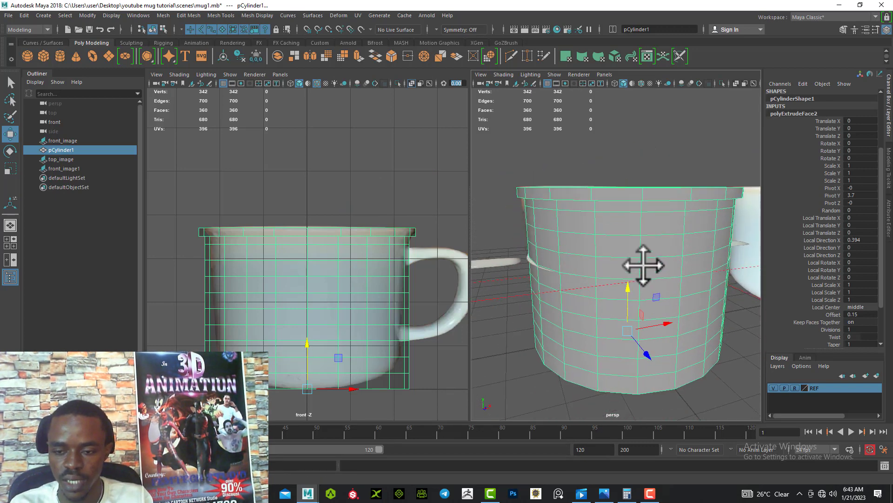
left_click_drag(643, 265, 618, 360, "alt")
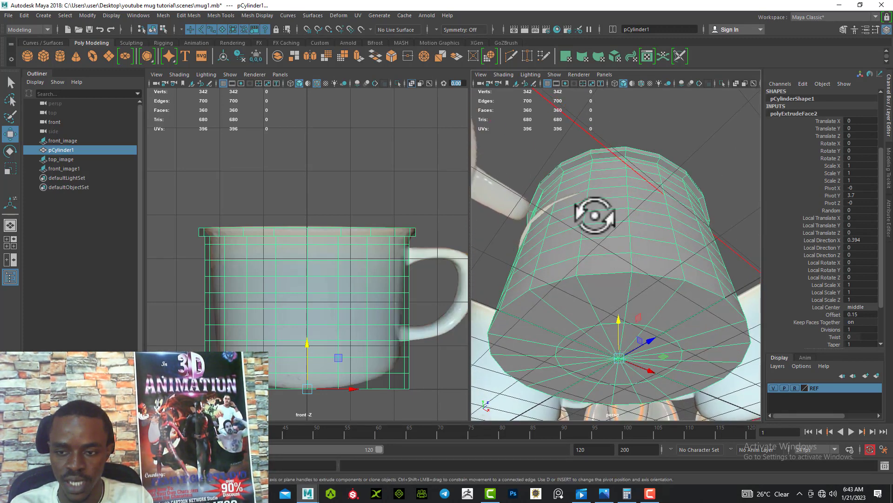
left_click_drag(591, 210, 593, 251, "alt")
right_click_drag(595, 155, 593, 183)
left_click_drag(567, 229, 530, 204, "alt")
middle_click_drag(530, 203, 552, 213, "alt")
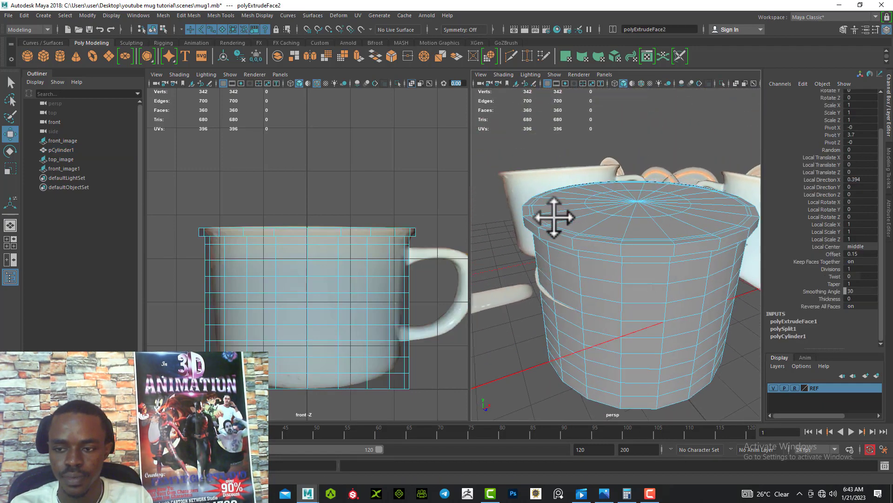
left_click_drag(552, 213, 588, 251, "alt")
middle_click_drag(588, 252, 549, 261, "alt")
left_click_drag(555, 268, 634, 215, "alt")
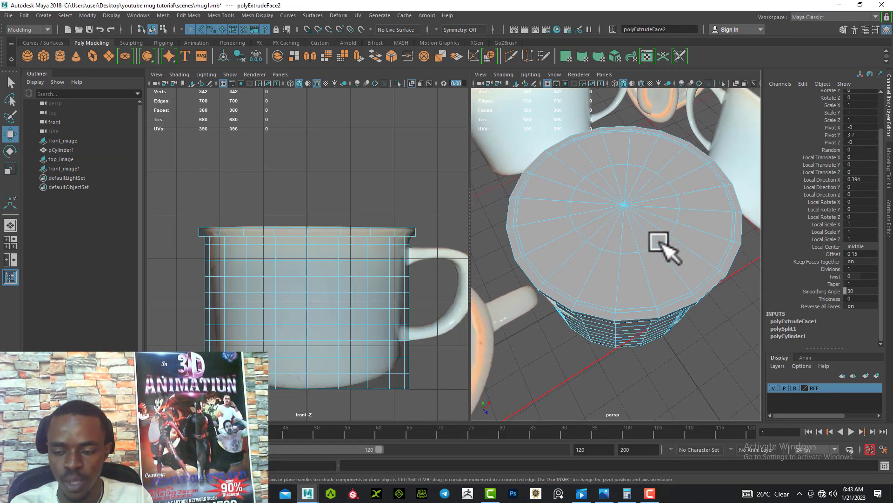
mouse_move(658, 242)
left_mouse_down("alt")
mouse_move(661, 259)
mouse_move(650, 255)
left_mouse_up("alt")
middle_click_drag(650, 256, 656, 247, "alt")
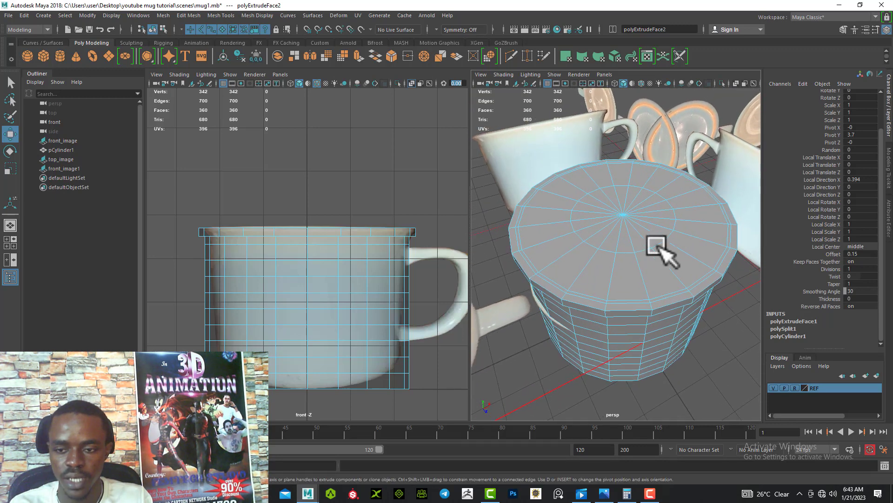
Paint-select all top cap faces inside the inset rim, covering both the inner wedges and the outer ring
right_click_drag(642, 224, 644, 243)
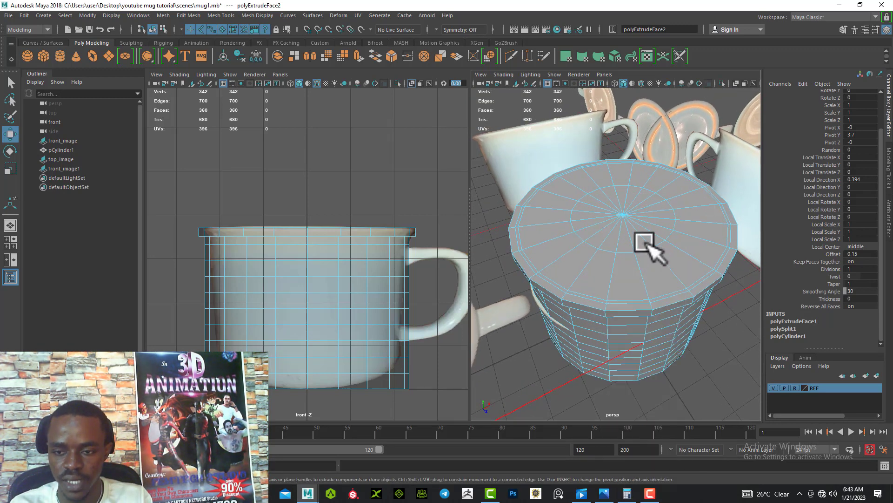
left_click(640, 243)
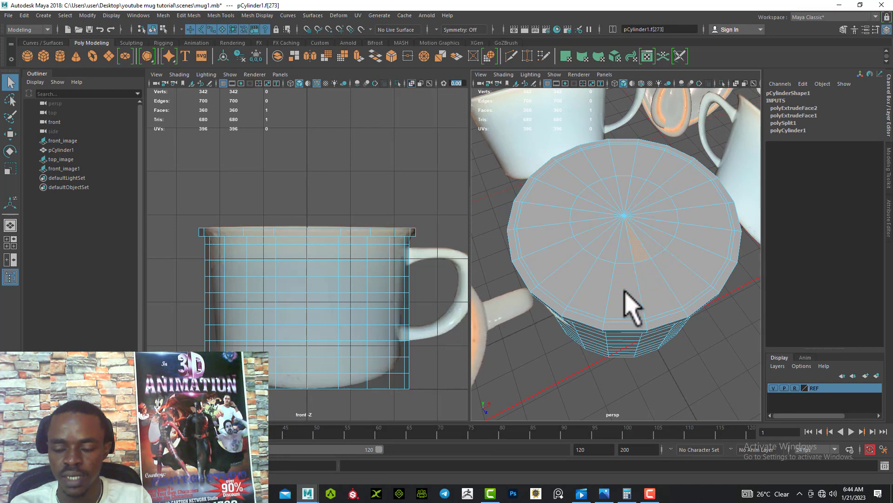
left_click(600, 298, "shift")
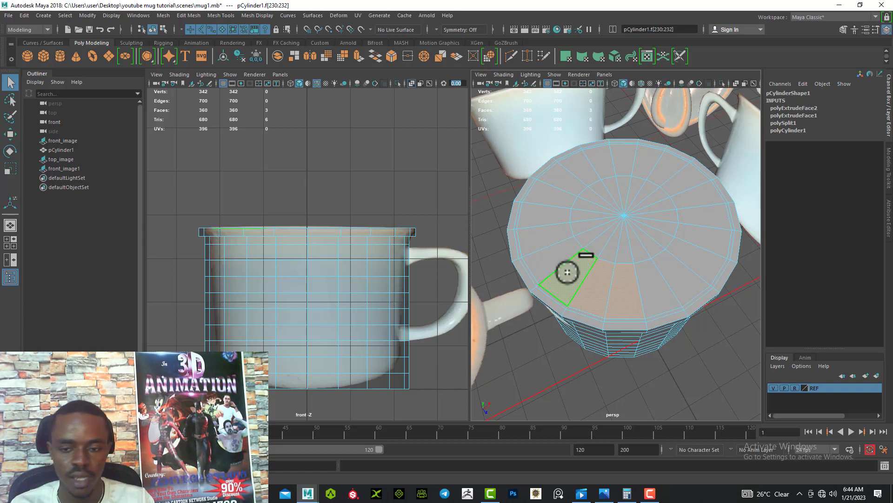
mouse_move(568, 272)
left_mouse_down()
mouse_move(554, 261)
mouse_move(554, 198)
mouse_move(594, 171)
mouse_move(668, 175)
mouse_move(680, 248)
mouse_move(644, 279)
mouse_move(616, 252)
mouse_move(598, 202)
mouse_move(648, 214)
mouse_move(648, 249)
mouse_move(602, 255)
mouse_move(689, 242)
mouse_move(622, 207)
left_mouse_up()
right_click_drag(623, 203, 636, 244, "alt")
left_click_drag(636, 244, 663, 270, "alt")
right_click_drag(649, 285, 638, 273, "alt")
middle_click_drag(638, 273, 661, 304, "alt")
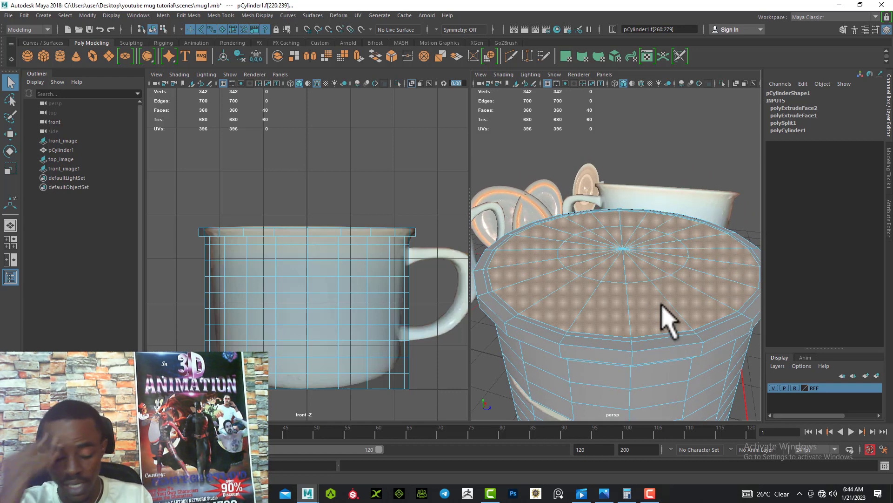
Extrude the selected cap faces down into the mug with a Local Translate Z of -2.636
key("ctrl+e")
left_click_drag(672, 273, 611, 274, "alt")
middle_click_drag(628, 294, 578, 268, "alt")
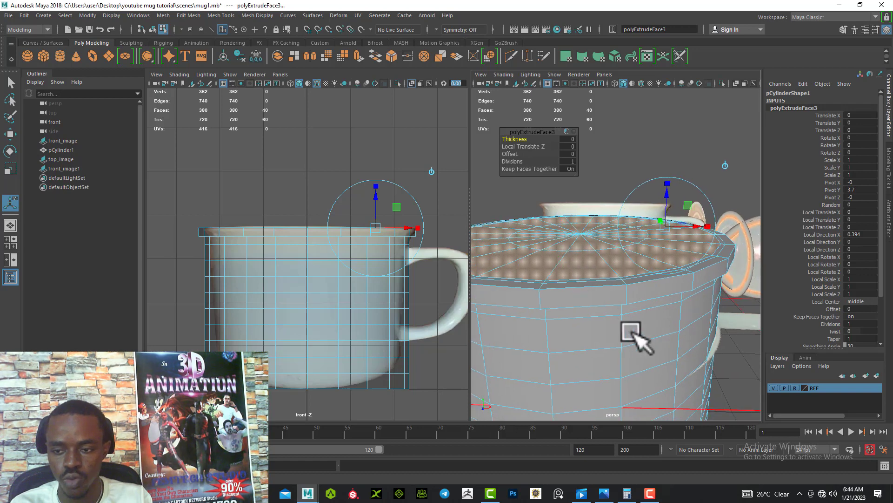
right_click_drag(630, 332, 614, 282, "alt")
middle_click_drag(614, 282, 665, 289, "alt")
left_click_drag(683, 201, 683, 280)
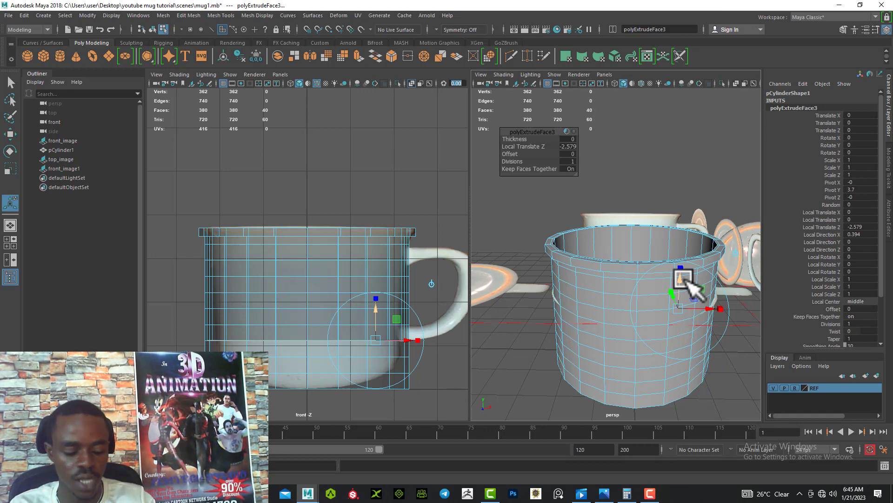
mouse_move(684, 278)
left_mouse_down()
mouse_move(681, 262)
mouse_move(679, 272)
left_mouse_up()
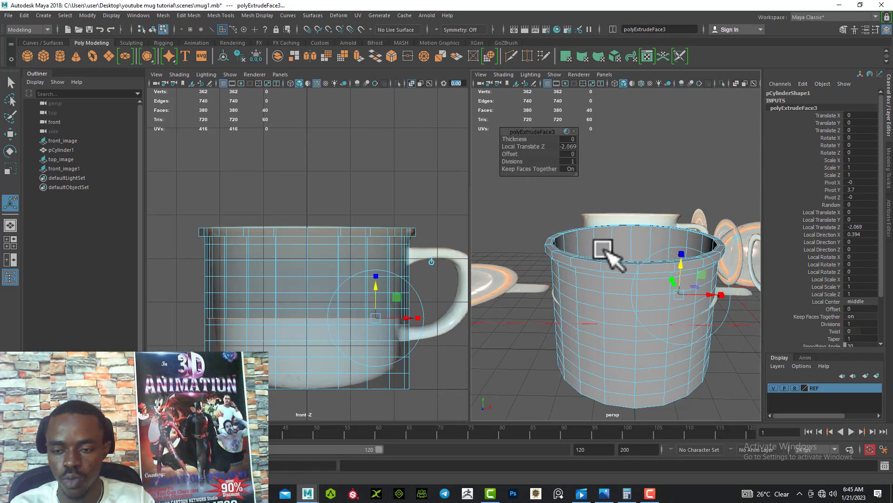
left_click_drag(604, 252, 669, 269, "alt")
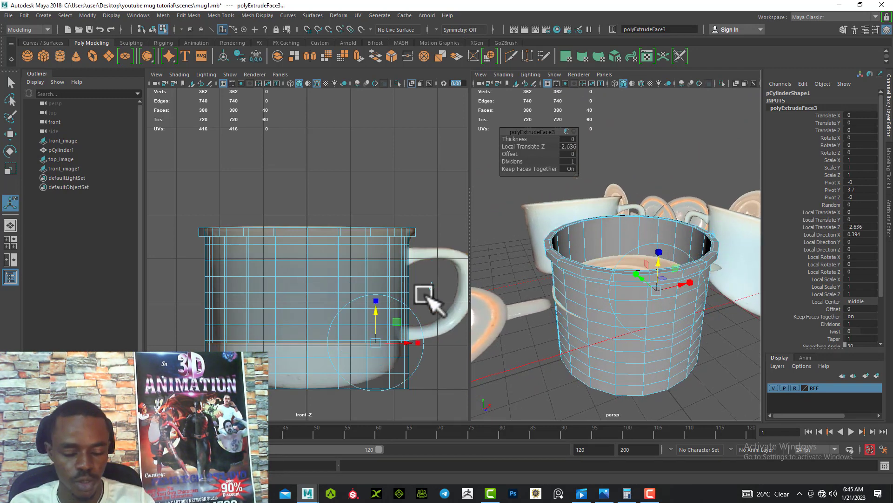
Move the extruded inner floor faces straight down until they sit just above the mug's base in the front view
key("w")
left_click_drag(308, 301, 327, 269)
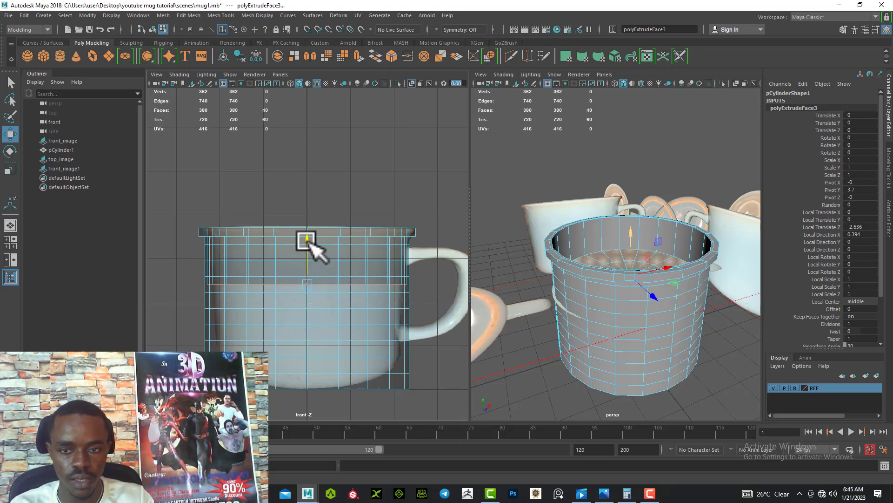
left_click_drag(305, 241, 313, 340)
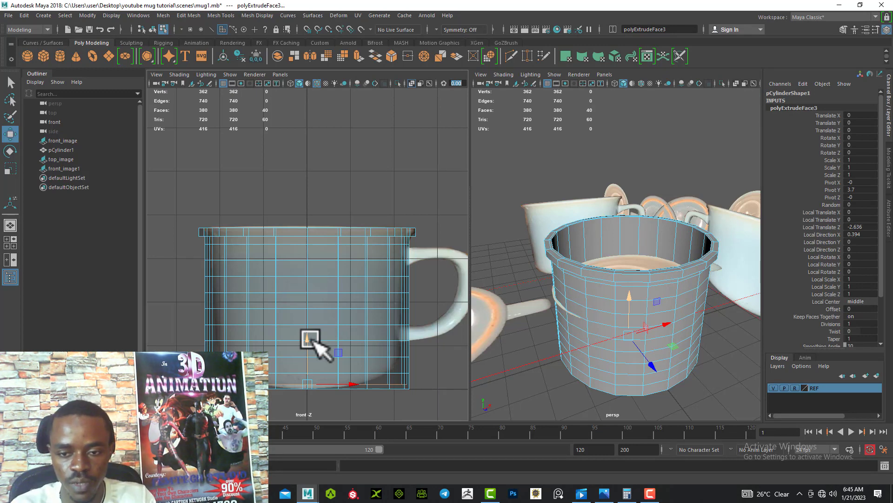
Examine the top-view mug reference images beside the model in the front view
scroll(372, 240, "down", 2)
middle_click_drag(389, 250, 277, 208, "alt")
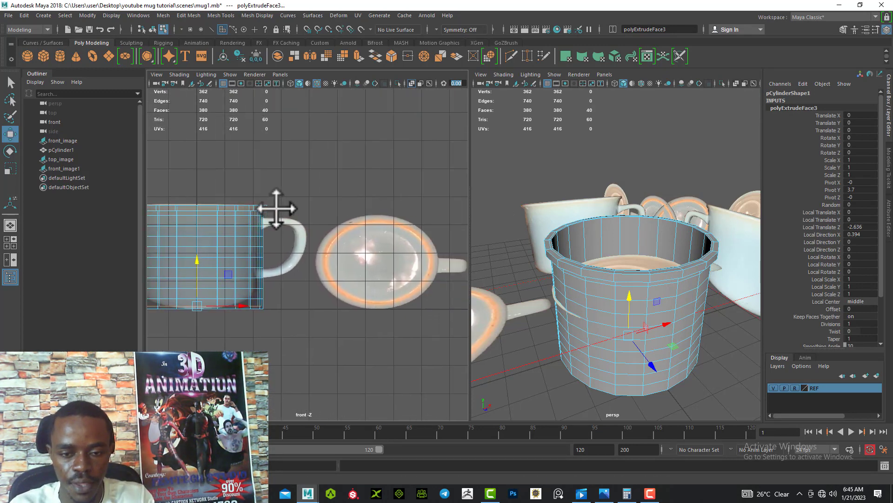
scroll(335, 195, "up", 2)
middle_click_drag(343, 249, 299, 235, "alt")
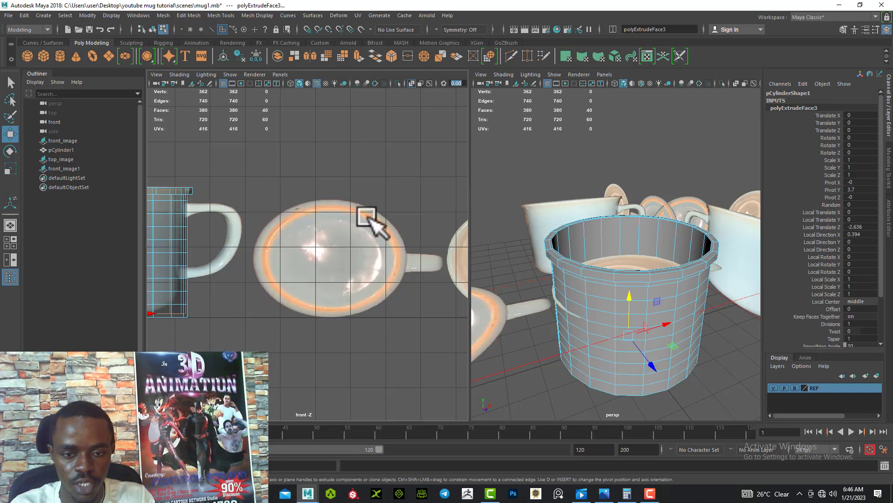
scroll(343, 275, "down", 2)
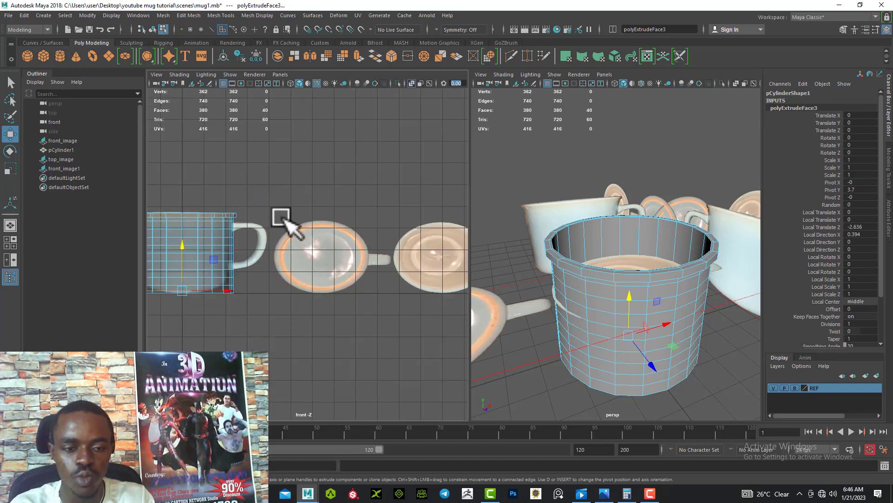
middle_click_drag(281, 217, 398, 252, "alt")
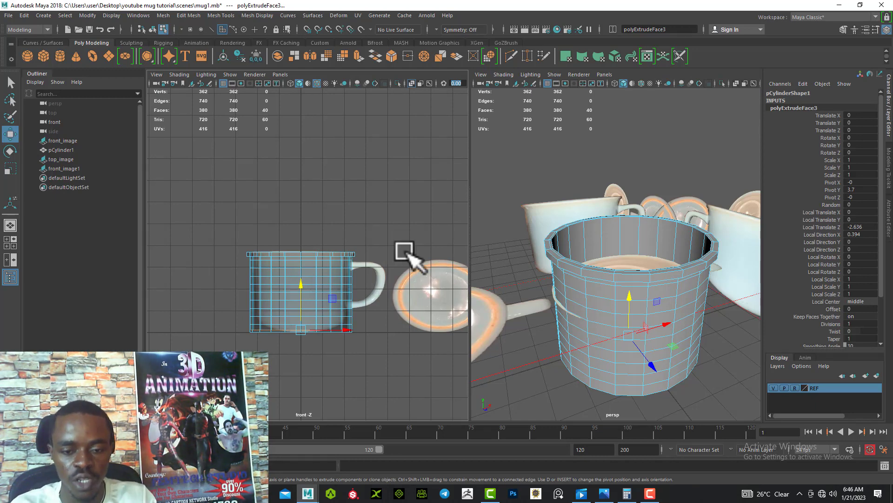
Raise the inner floor faces slightly above the mug's base in the front view and preview the mesh smoothed
scroll(287, 307, "up", 1)
scroll(287, 308, "up", 1)
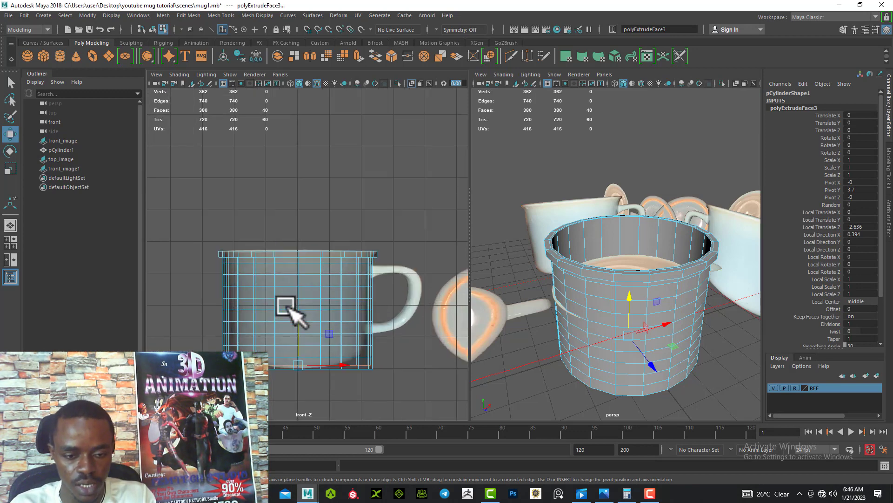
left_click_drag(298, 344, 295, 327)
left_click_drag(554, 238, 539, 264, "alt")
middle_click_drag(538, 263, 535, 236, "alt")
left_click_drag(534, 235, 596, 298, "alt")
key("3")
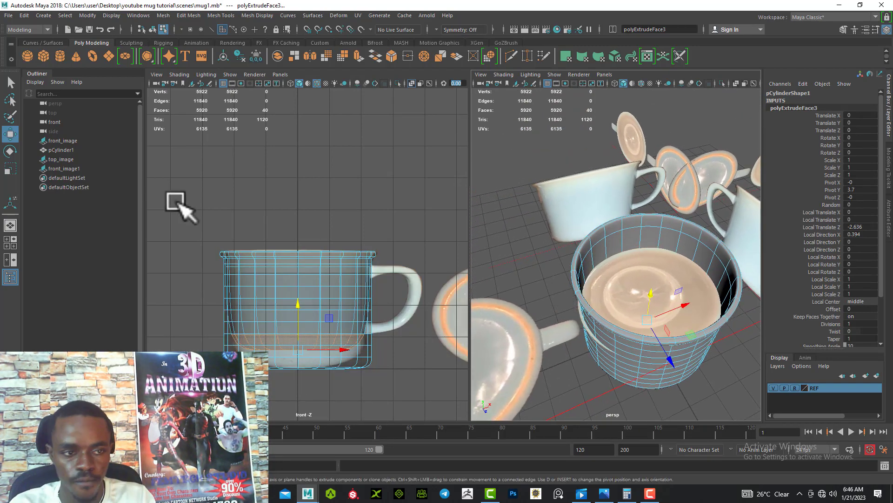
Hide the top_image reference so it no longer cuts through the mug's interior
left_click(66, 159)
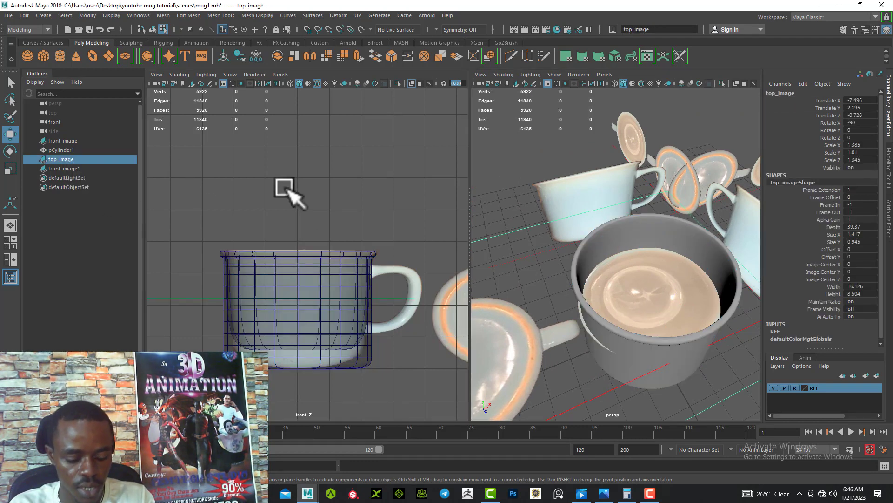
key("ctrl+h")
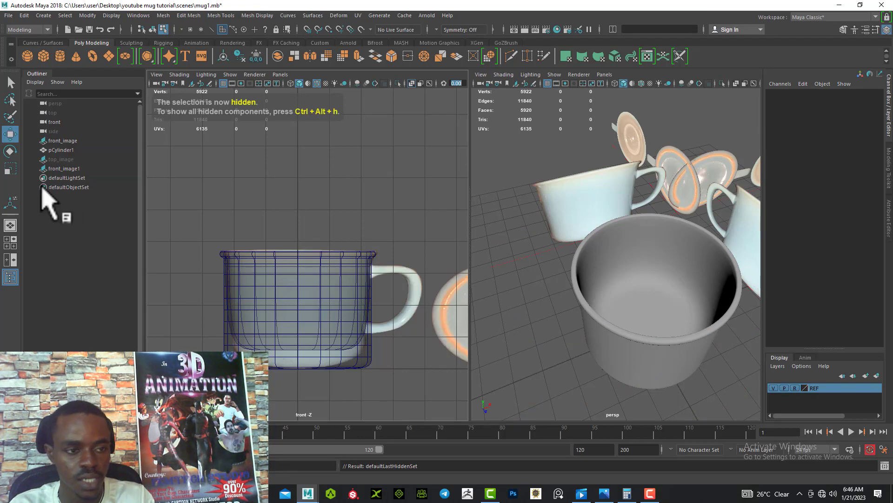
left_click(55, 160)
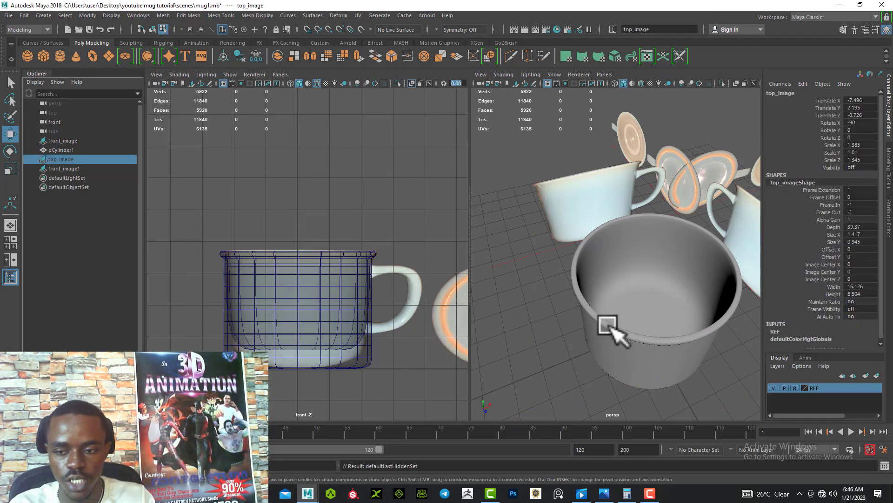
Examine the mug's hollow interior and inner floor from several angles, comparing the unsmoothed and smoothed displays
left_click_drag(606, 325, 581, 331, "alt")
middle_click_drag(582, 330, 575, 341, "alt")
left_click_drag(575, 341, 594, 186, "alt")
double_click(590, 274)
right_click_drag(594, 185, 573, 252, "alt")
left_click_drag(574, 251, 596, 302, "alt")
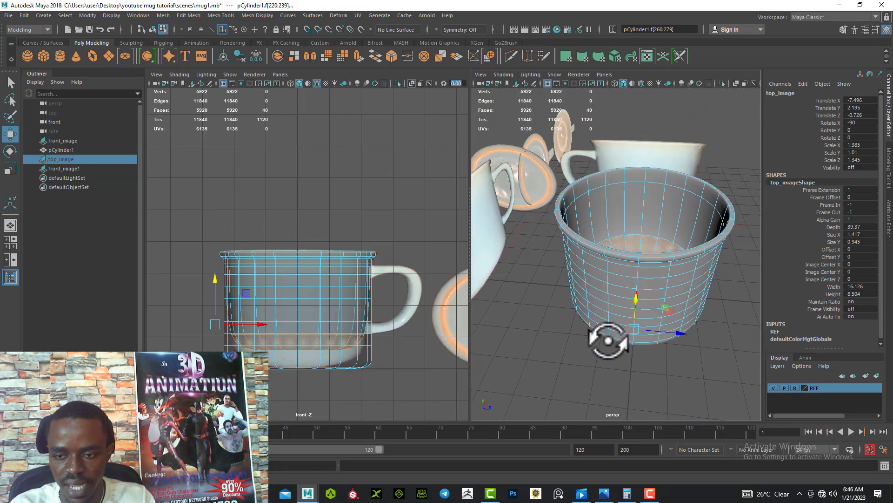
left_click_drag(608, 341, 595, 288, "alt")
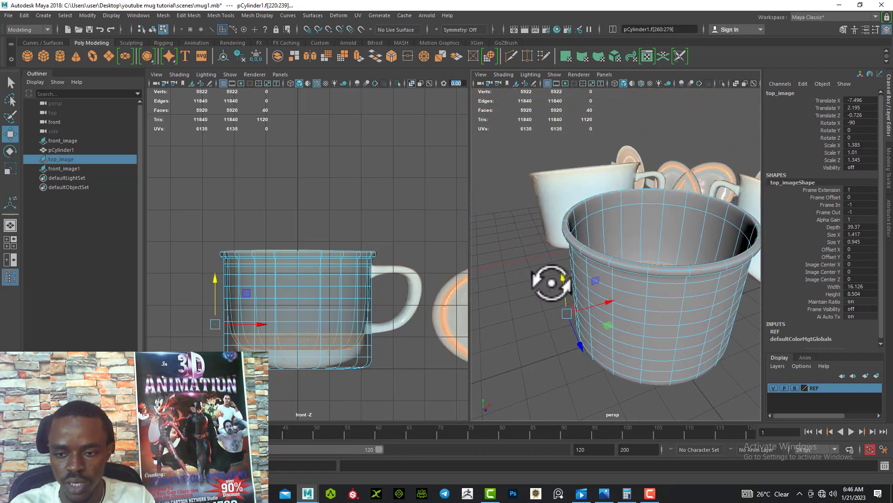
left_click_drag(631, 306, 570, 291, "alt")
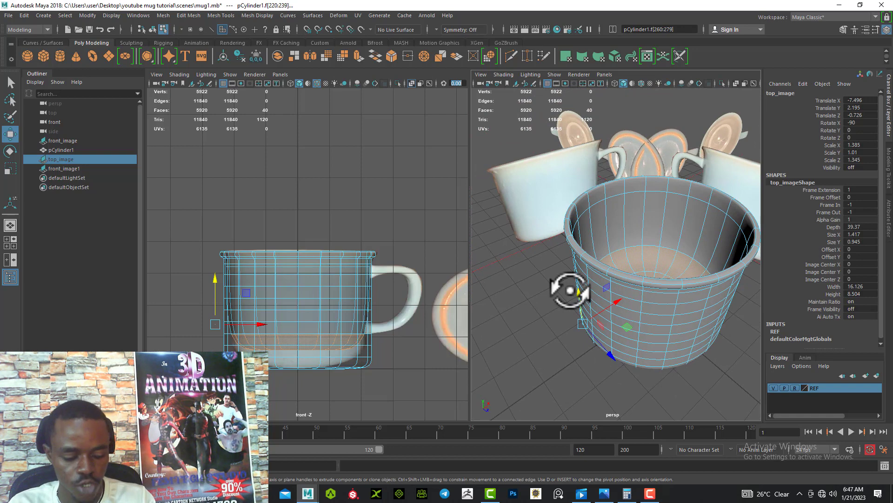
key("1")
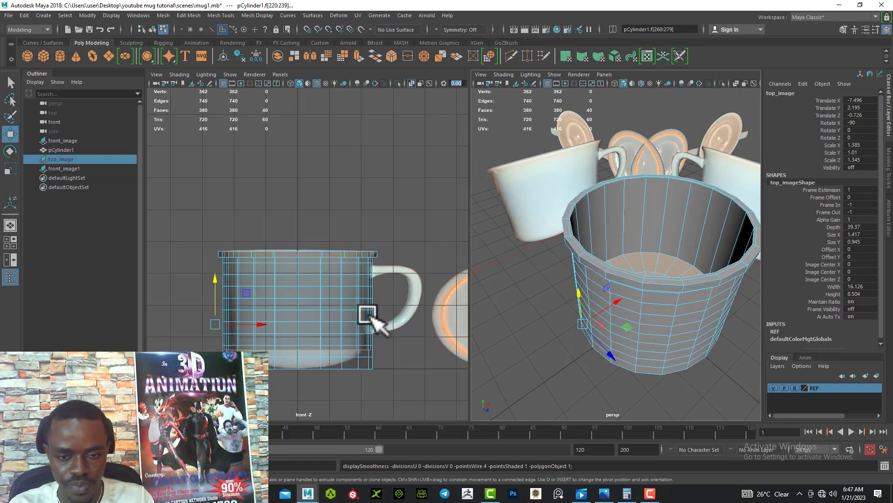
left_click_drag(590, 272, 582, 232, "alt")
key("3")
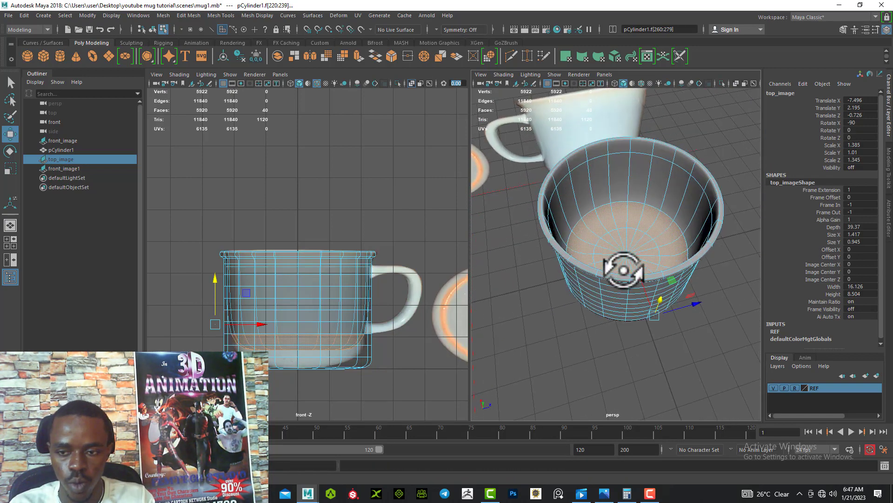
left_click_drag(624, 270, 583, 253, "alt")
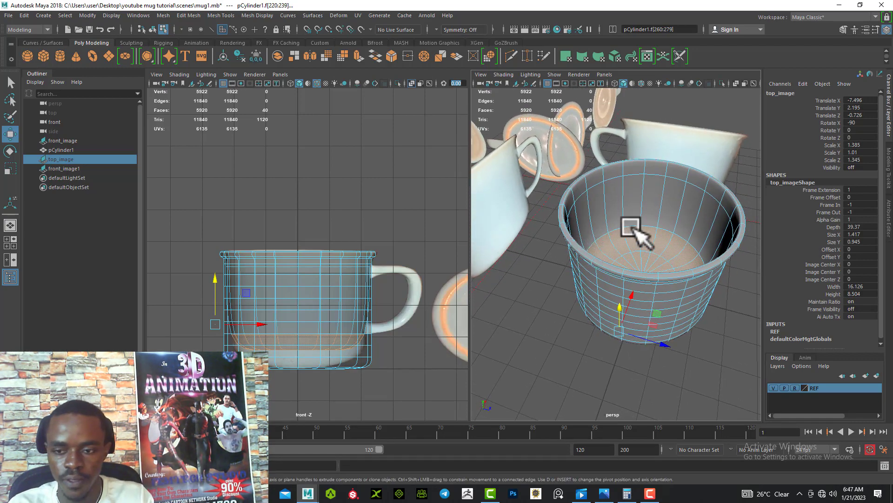
left_click_drag(634, 228, 595, 237, "alt")
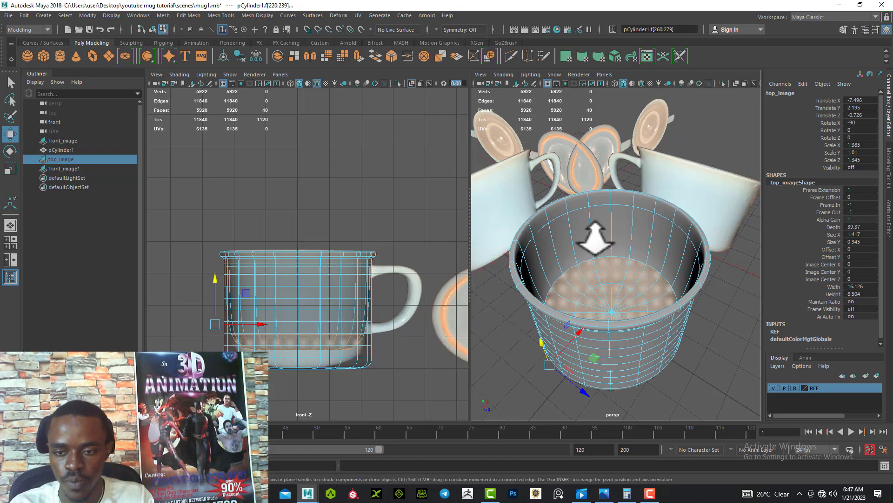
right_click_drag(596, 237, 602, 282, "alt")
middle_click_drag(603, 280, 624, 269, "alt")
left_click_drag(606, 288, 614, 300, "alt")
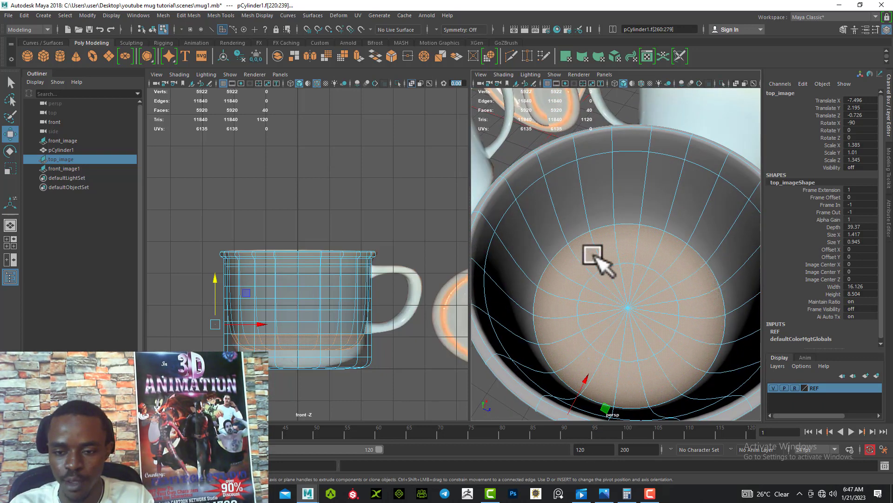
left_click_drag(611, 314, 634, 275, "alt")
left_click(730, 364)
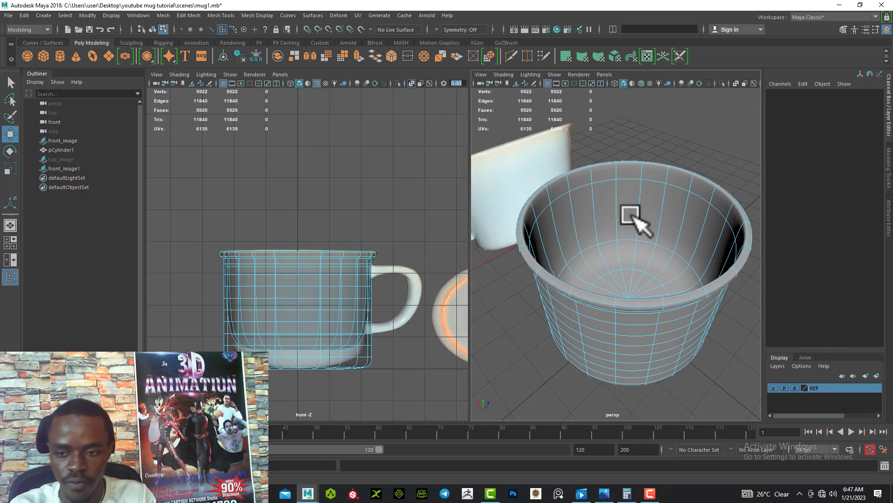
Select the ring of vertical edges around the mug's inner wall and check the selection from above
left_click_drag(631, 219, 598, 247, "alt")
left_click_drag(593, 261, 594, 253, "alt")
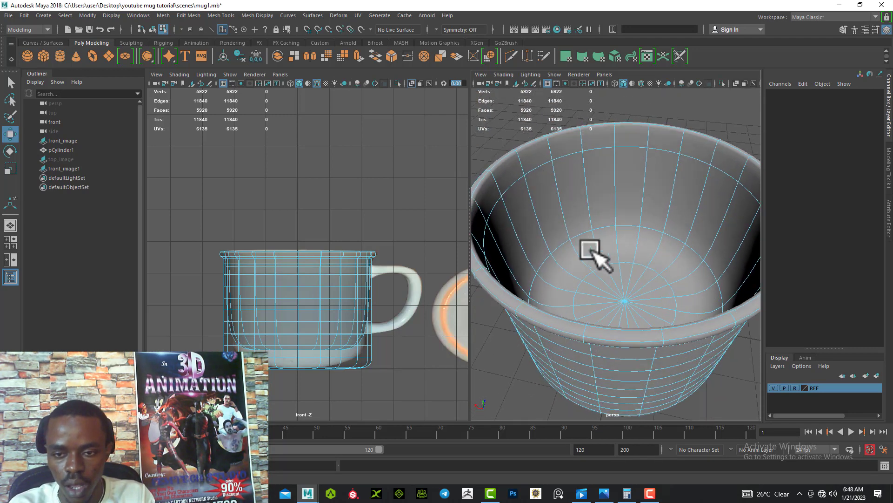
right_click(561, 200)
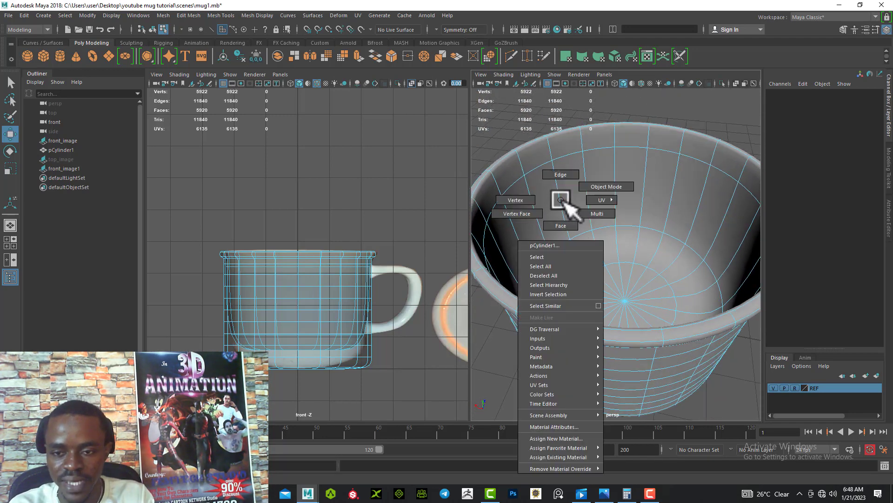
left_click(562, 176)
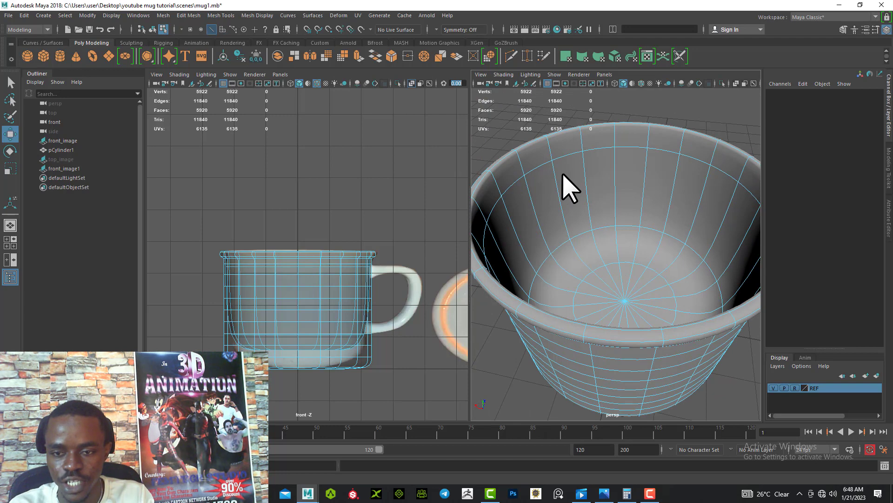
left_click(561, 205)
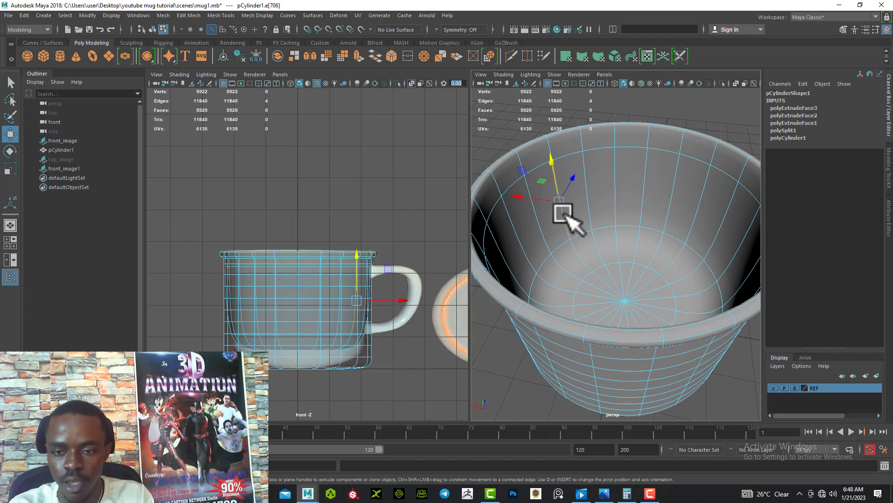
left_click(592, 208, "shift")
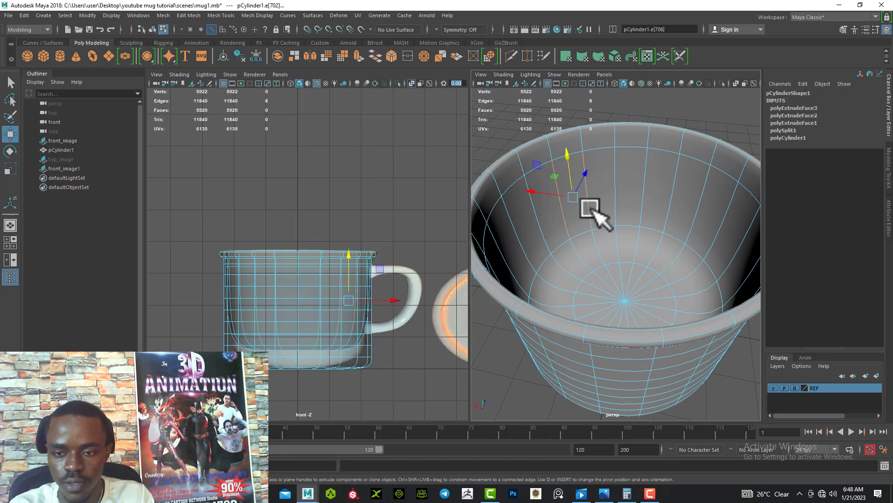
double_click(617, 200, "shift")
left_click_drag(590, 200, 651, 279, "alt")
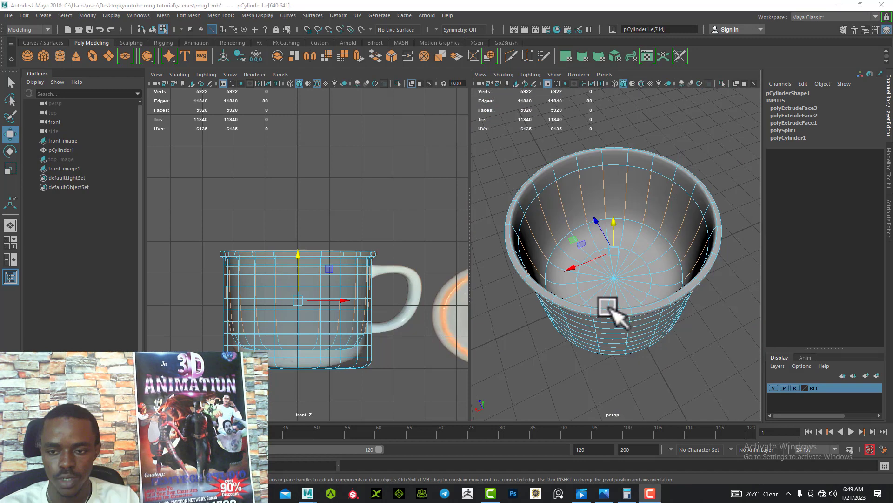
scroll(607, 307, "up", 3)
scroll(608, 307, "down", 3)
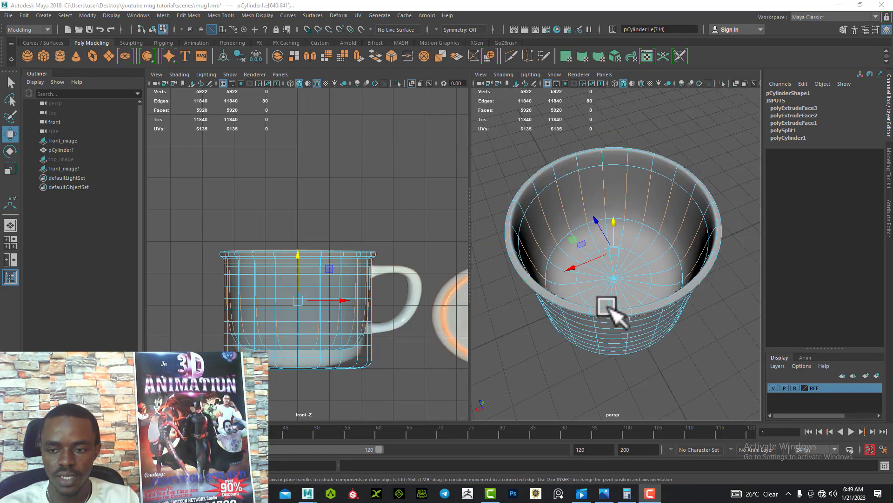
left_click_drag(616, 313, 677, 251, "alt")
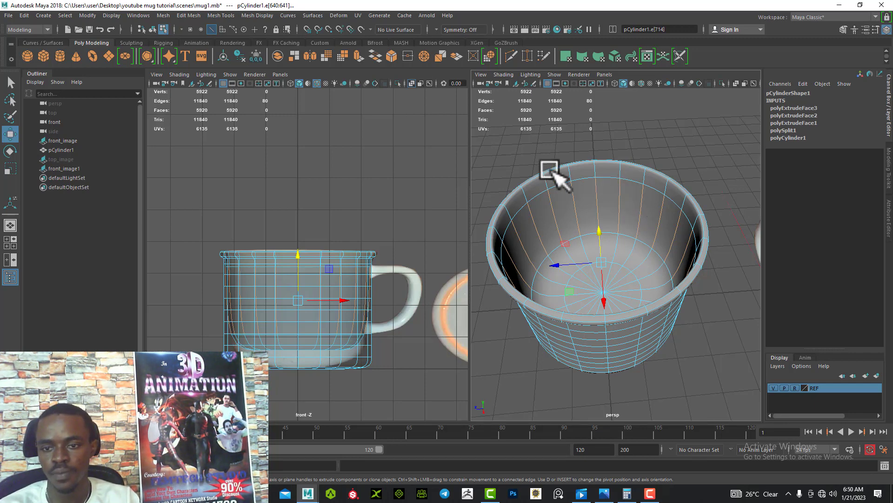
left_click(526, 163)
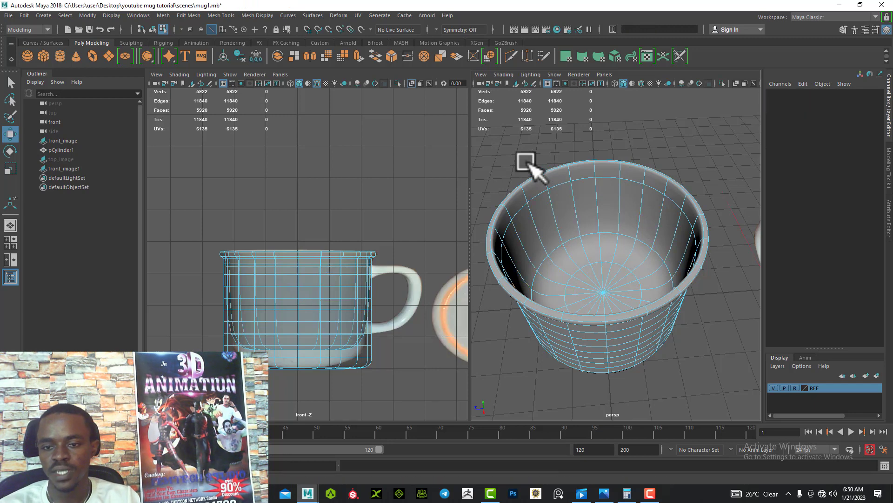
Try adding horizontal edge loops around the mug's inner wall at several heights with the Multi-Cut tool
left_click(510, 57)
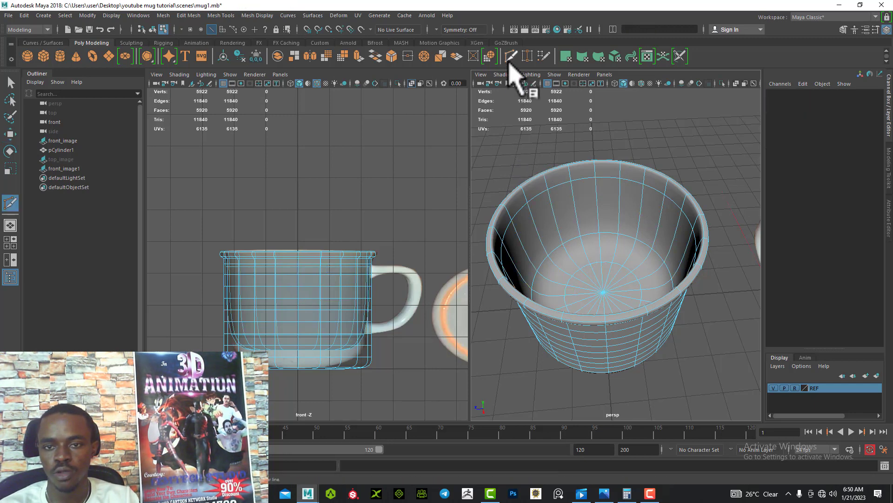
left_click(556, 213, "ctrl")
middle_click_drag(556, 213, 552, 206)
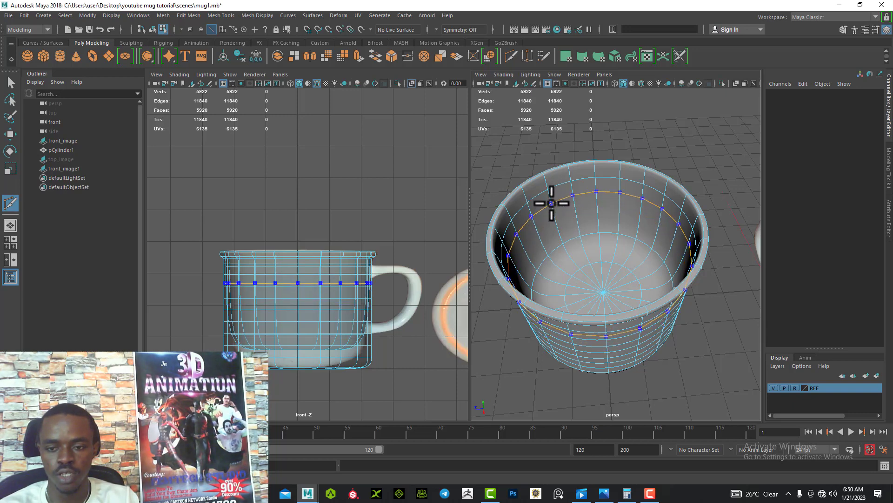
left_click(551, 202, "ctrl")
left_click(556, 216, "ctrl")
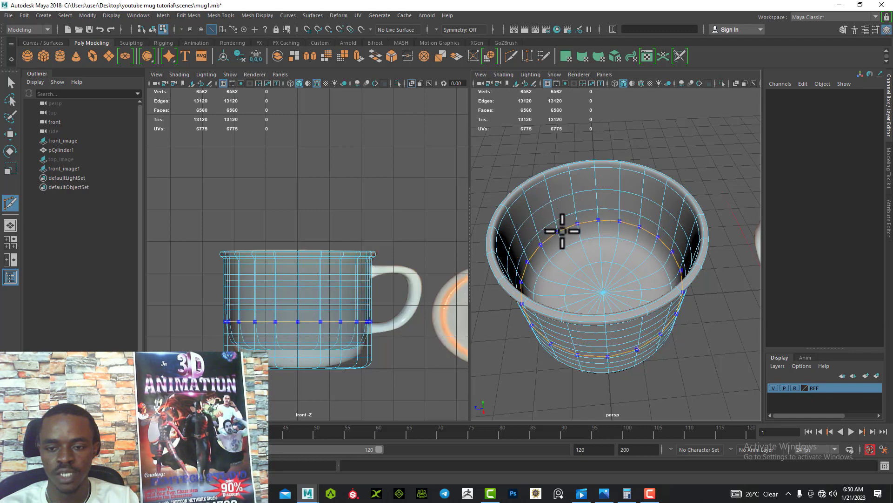
left_click(564, 233, "ctrl")
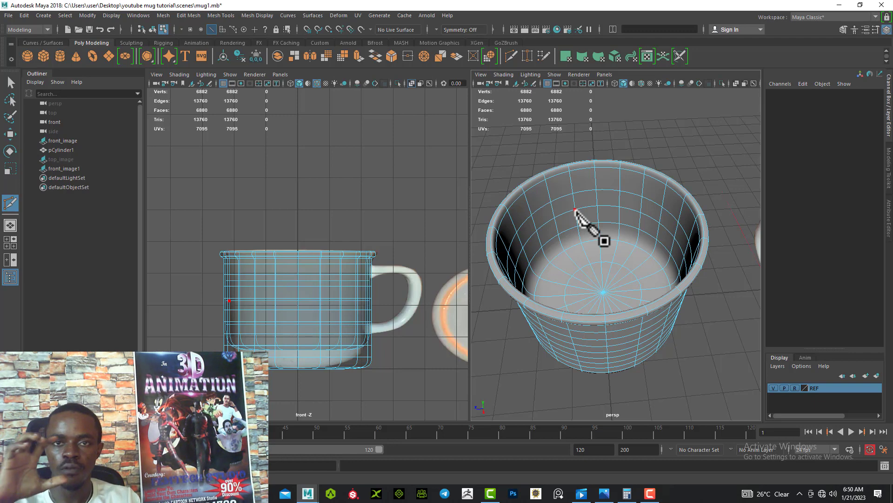
left_click(576, 211, "ctrl")
Undo the edge loops cut around the inner wall
key("ctrl+z")
key("ctrl+z")
key("ctrl+z")
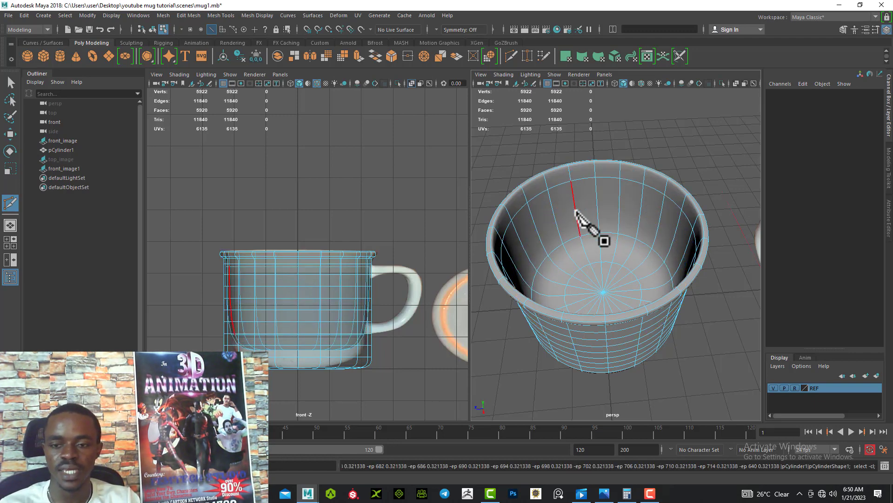
Leave the Multi-Cut tool and select the full ring of vertical edges around the mug's inner wall
left_click_drag(573, 218, 595, 260, "alt")
scroll(599, 250, "up", 2)
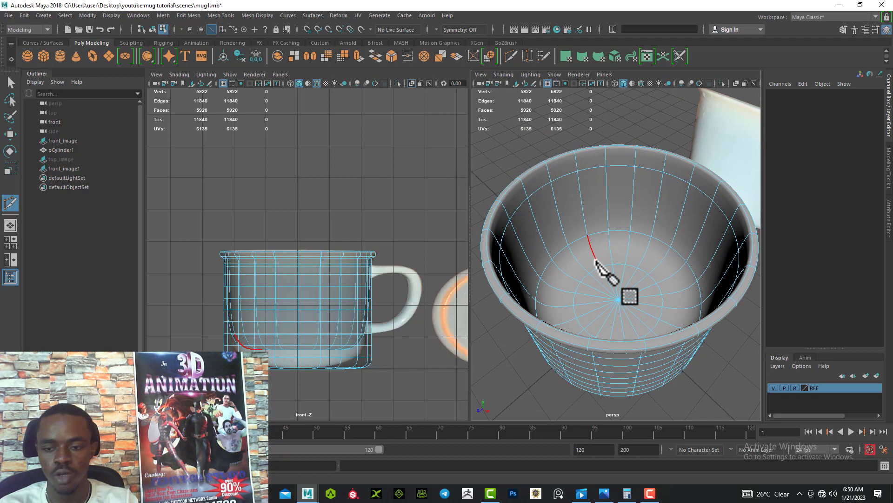
key("q")
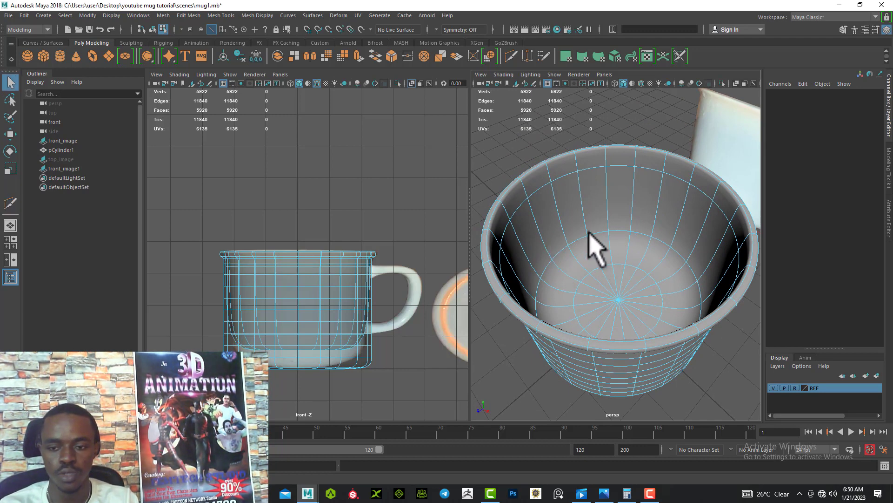
right_click(579, 199)
left_click(580, 173)
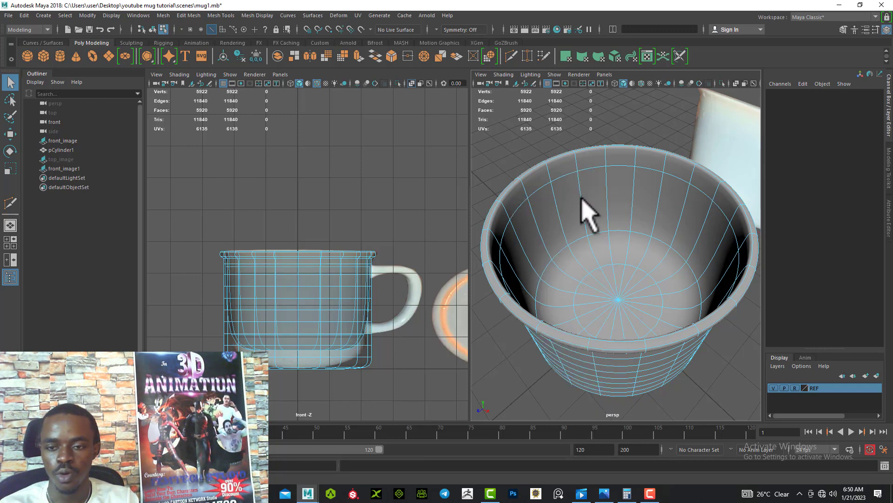
double_click(581, 208)
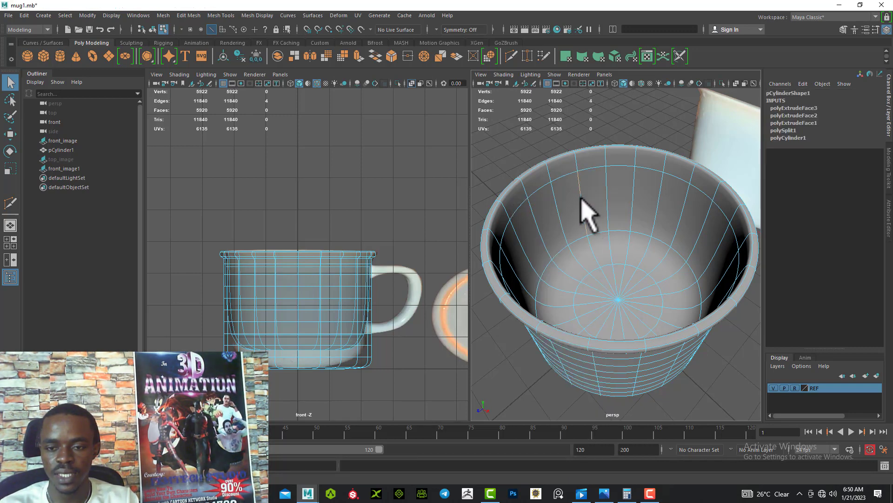
double_click(560, 209, "shift")
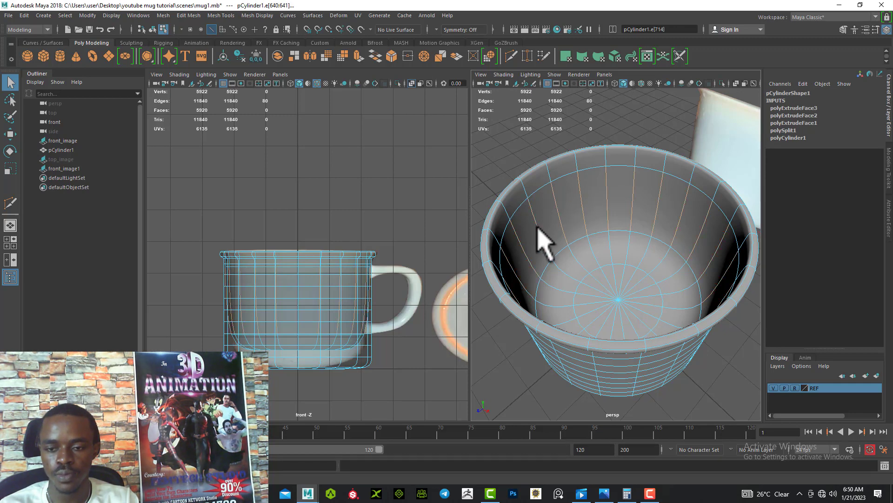
left_click_drag(552, 232, 553, 232, "alt")
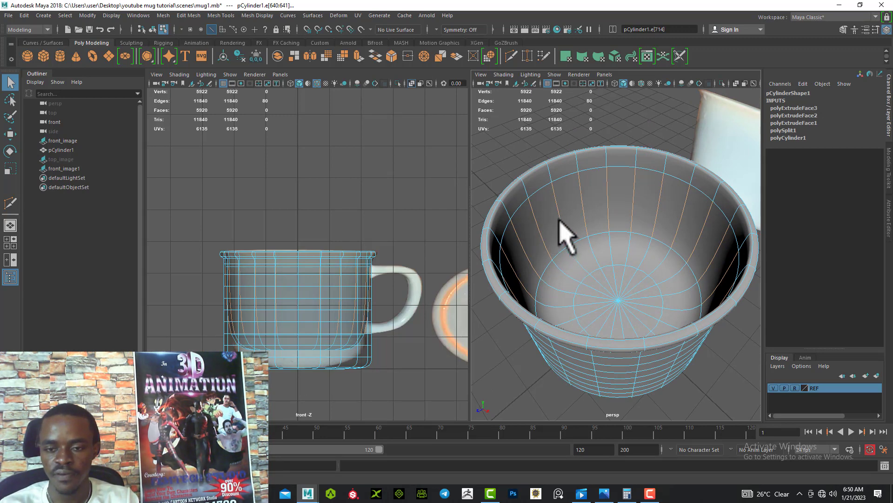
Add three evenly spaced edge loops around the mug's inner wall using the Connect Tool with 3 segments
right_click(560, 222, "shift")
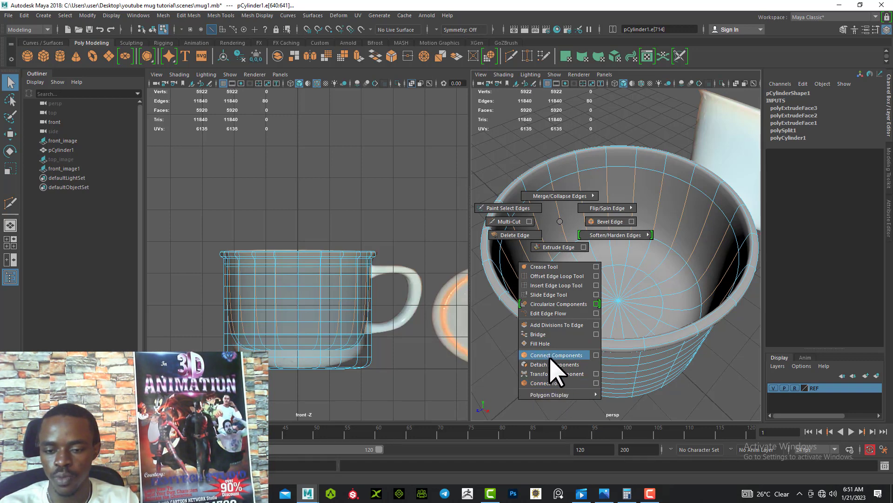
left_click(552, 383)
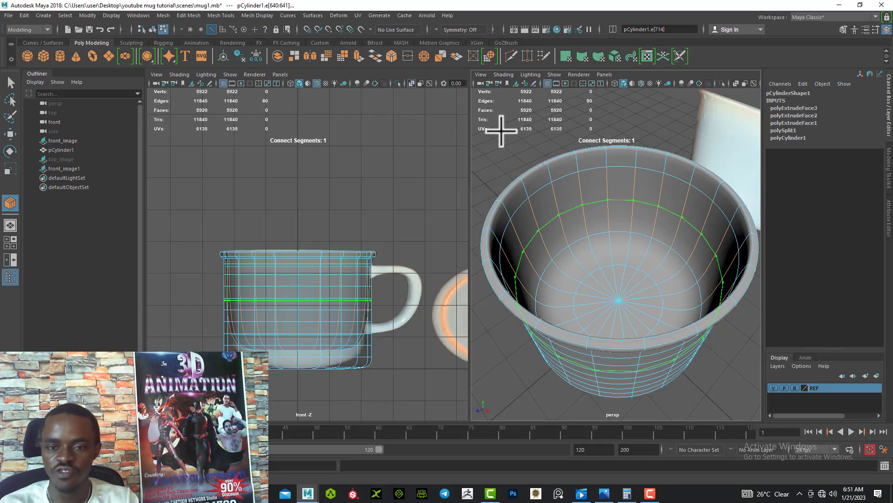
middle_click_drag(502, 130, 506, 131, "ctrl")
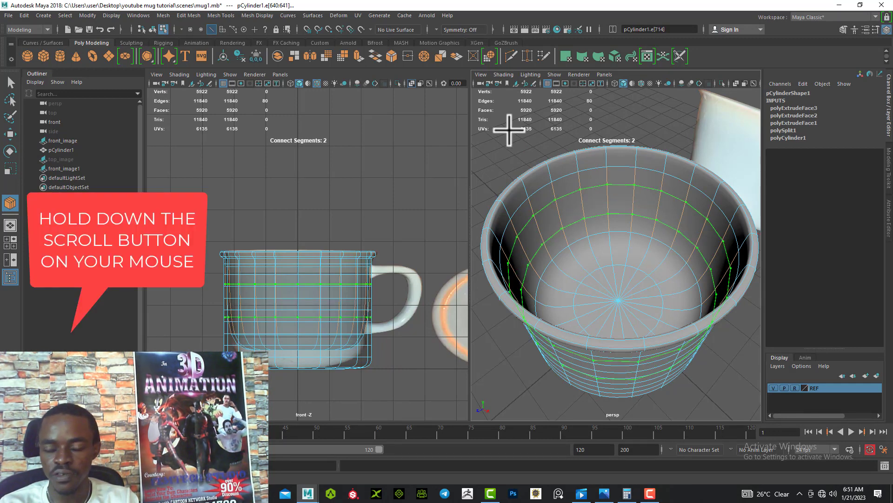
mouse_move(509, 131)
middle_mouse_down("ctrl")
mouse_move(529, 134)
mouse_move(517, 130)
middle_mouse_up("ctrl")
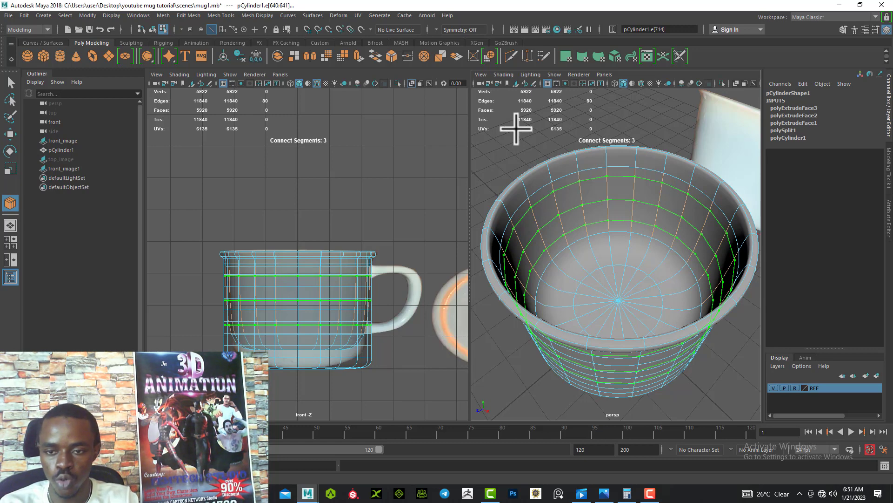
key("Return")
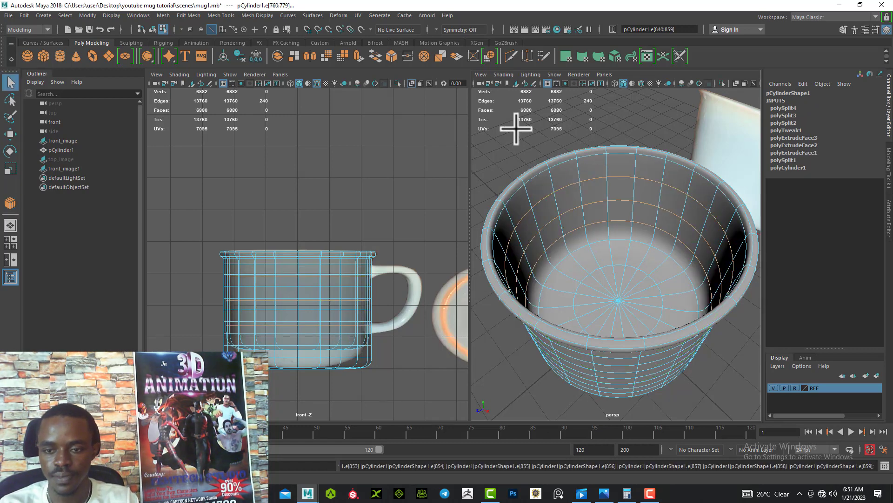
Examine the three new inner-wall edge loops and the curve where the wall meets the mug's floor from several angles
left_click_drag(507, 149, 528, 139, "alt")
middle_click_drag(528, 140, 539, 175, "alt")
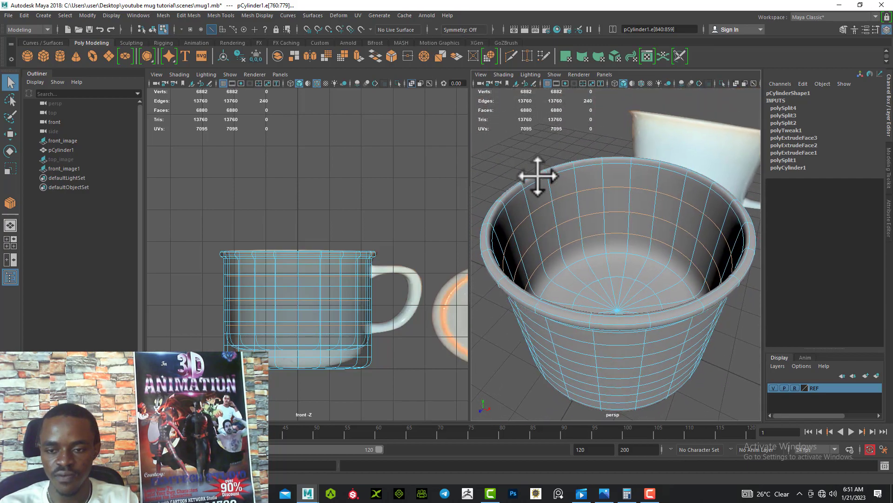
left_click_drag(538, 175, 657, 163, "alt")
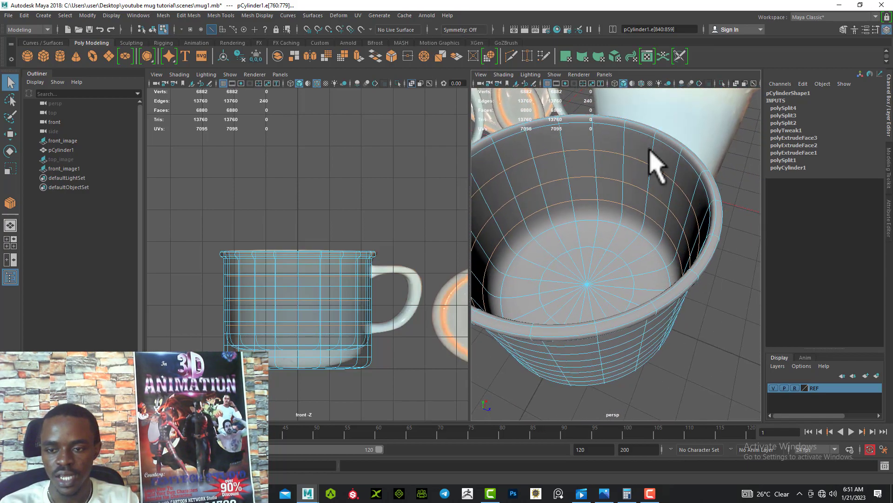
middle_click_drag(658, 164, 639, 181, "alt")
left_click_drag(640, 180, 588, 207, "alt")
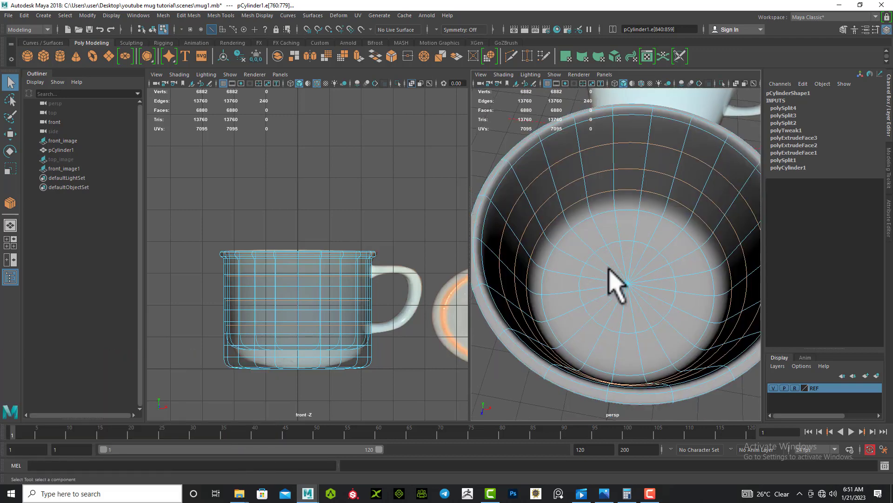
left_click_drag(615, 284, 585, 250, "alt")
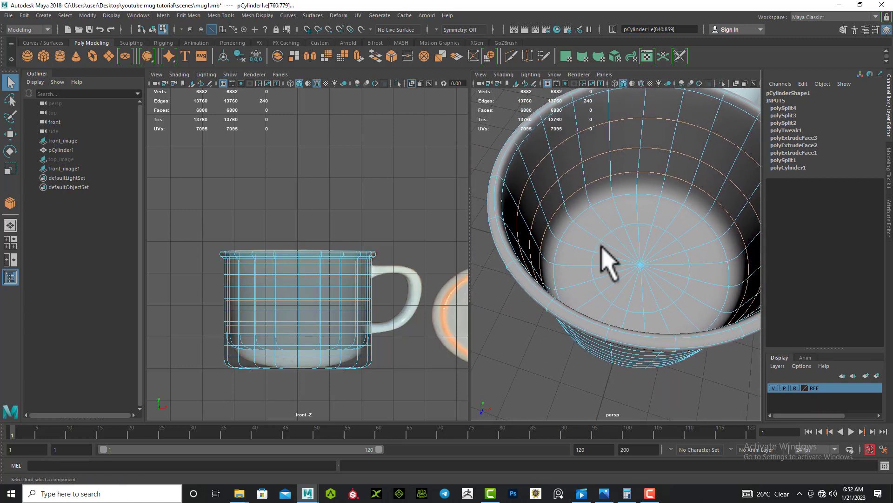
left_click_drag(601, 246, 558, 246, "alt")
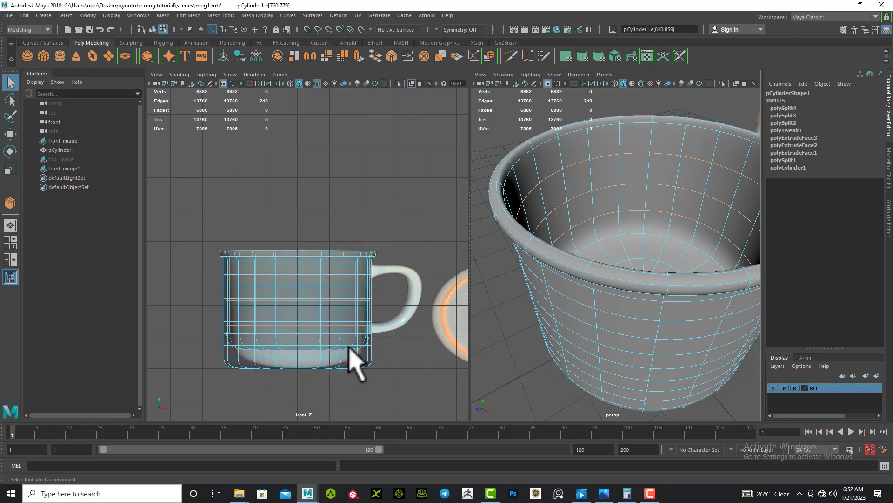
left_click_drag(627, 232, 654, 249, "alt")
middle_click_drag(654, 249, 642, 228, "alt")
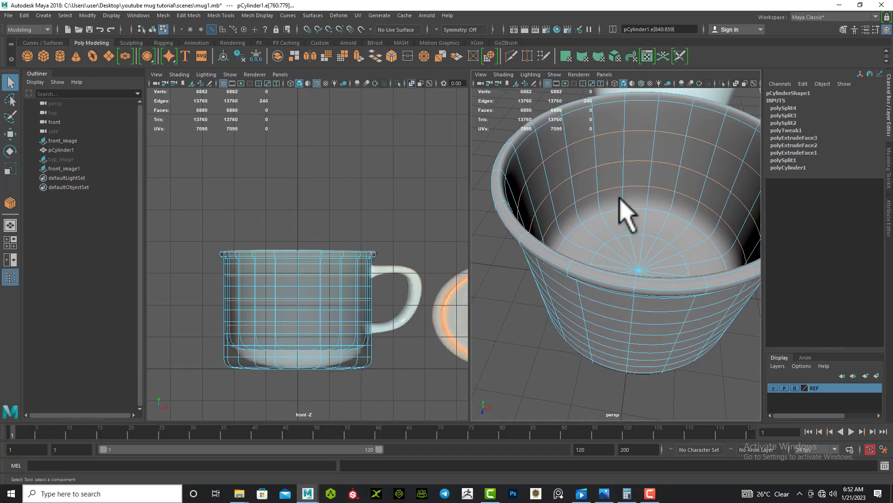
mouse_move(620, 199)
left_mouse_down("alt")
mouse_move(636, 217)
mouse_move(627, 203)
left_mouse_up("alt")
middle_click_drag(626, 203, 623, 194, "alt")
left_click_drag(623, 195, 598, 229, "alt")
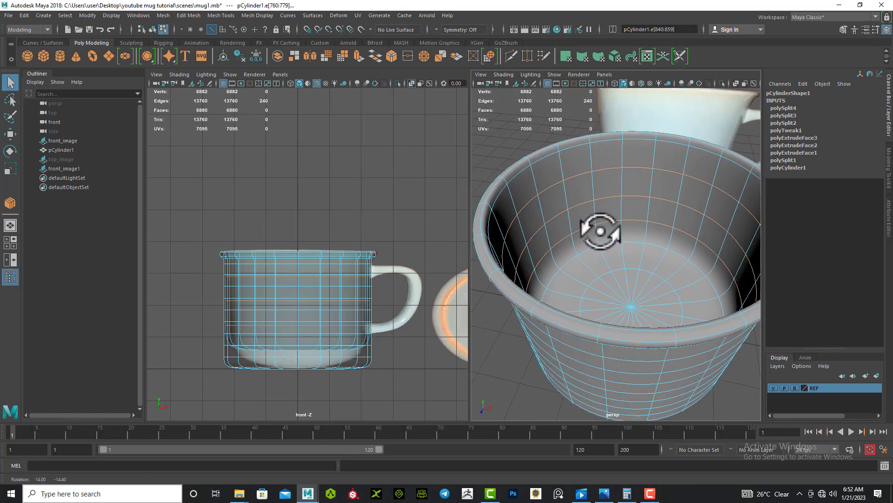
middle_click_drag(598, 229, 607, 235, "alt")
right_click_drag(607, 235, 612, 233, "alt")
mouse_move(612, 233)
left_mouse_down("alt")
mouse_move(616, 245)
mouse_move(612, 235)
left_mouse_up("alt")
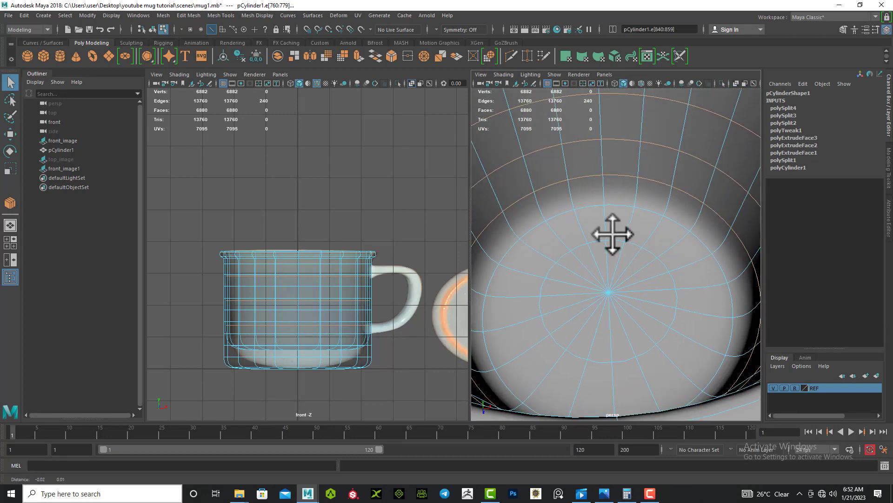
middle_click_drag(613, 235, 633, 245, "alt")
left_click_drag(632, 245, 619, 232, "alt")
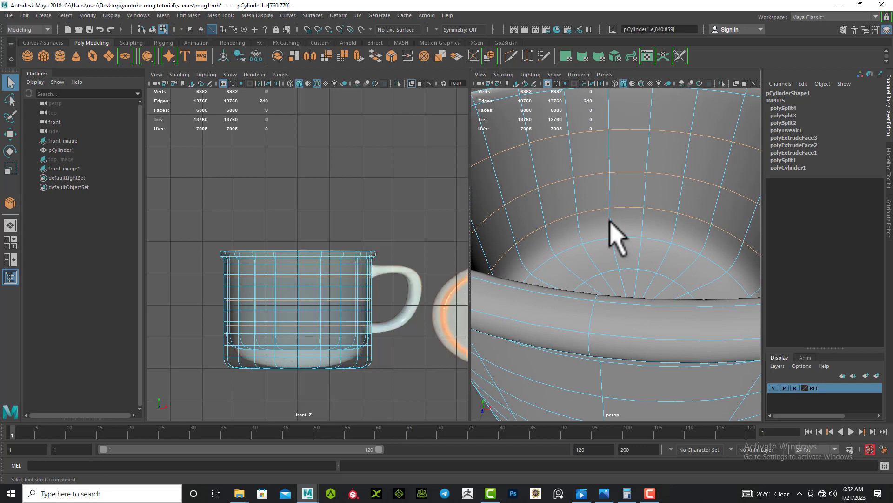
Select the ring of short vertical edges between the lowest inner-wall loop and the mug's inner floor
left_click(610, 221)
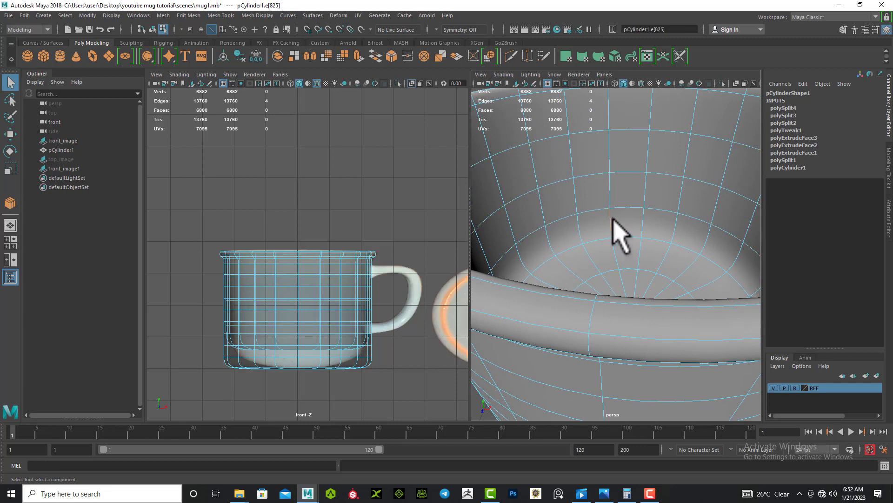
left_click(643, 222, "shift")
right_click(674, 228, "shift")
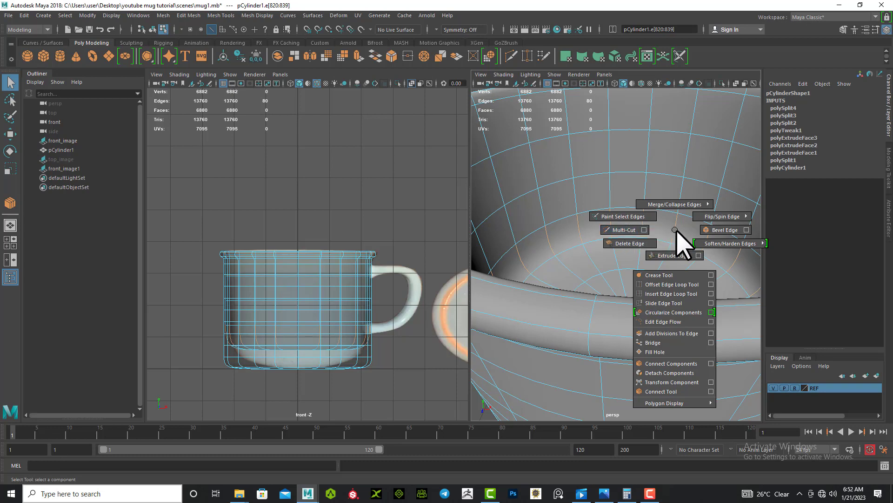
right_click_drag(676, 230, 676, 228, "shift")
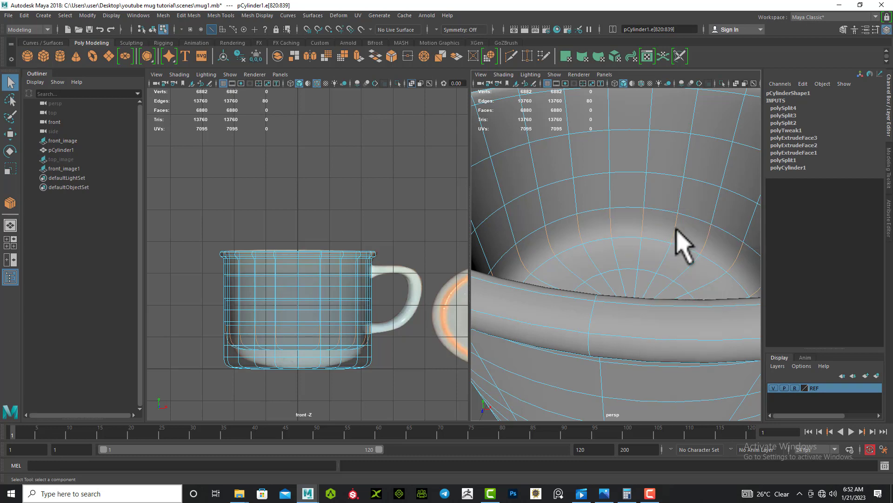
left_click(511, 55)
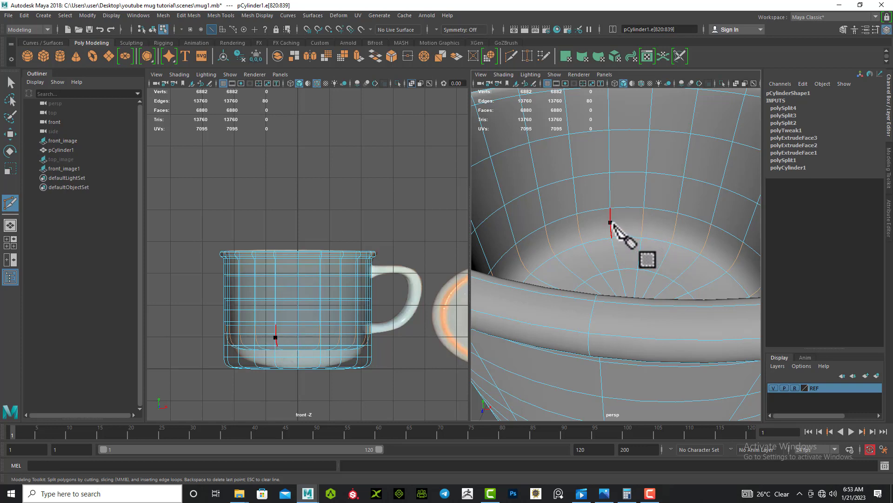
right_click_drag(611, 222, 565, 223, "shift")
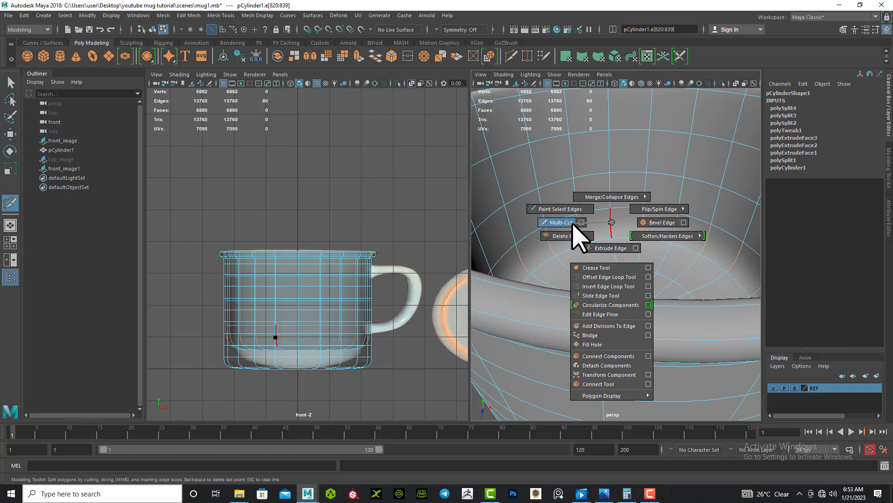
right_click_drag(594, 223, 612, 223, "shift")
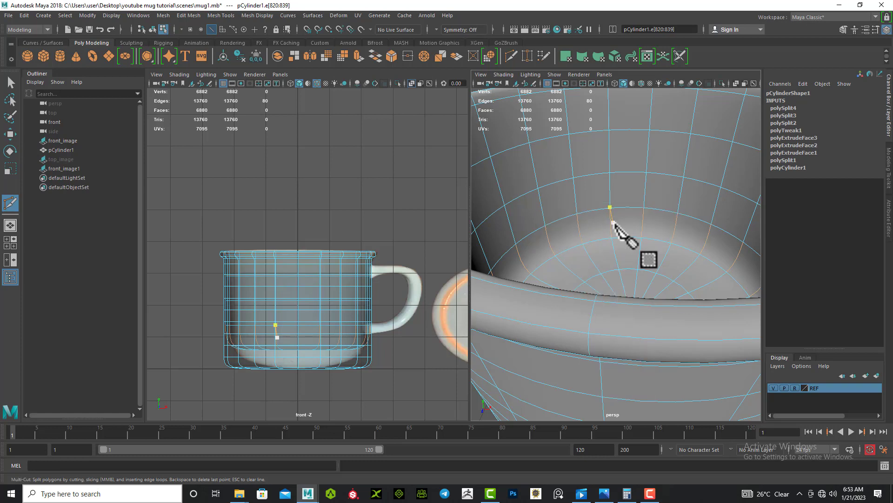
key("q")
left_click(596, 220)
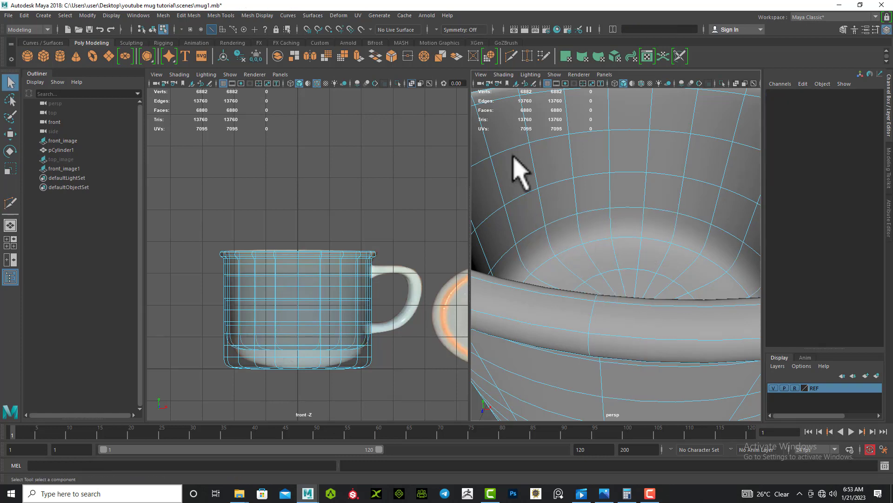
Insert an edge loop with the Multi-Cut tool between the lowest inner-wall loop and the edge of the mug's inner floor
left_click(511, 56)
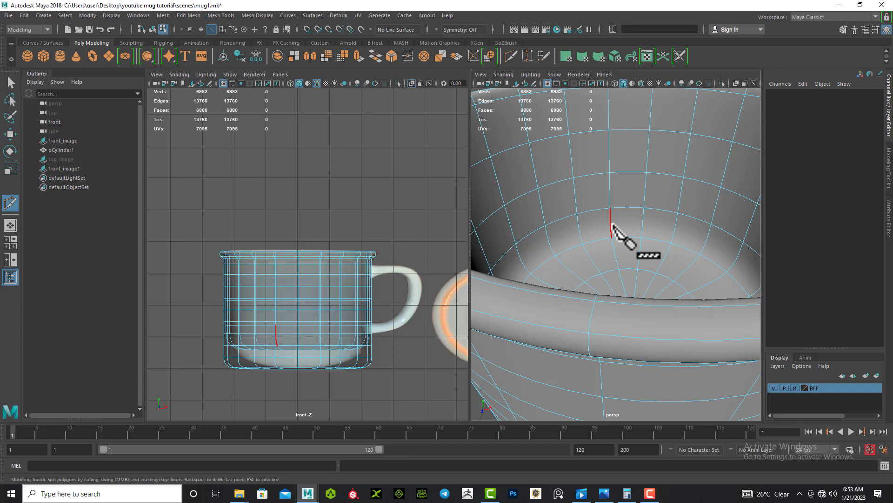
key("ctrl")
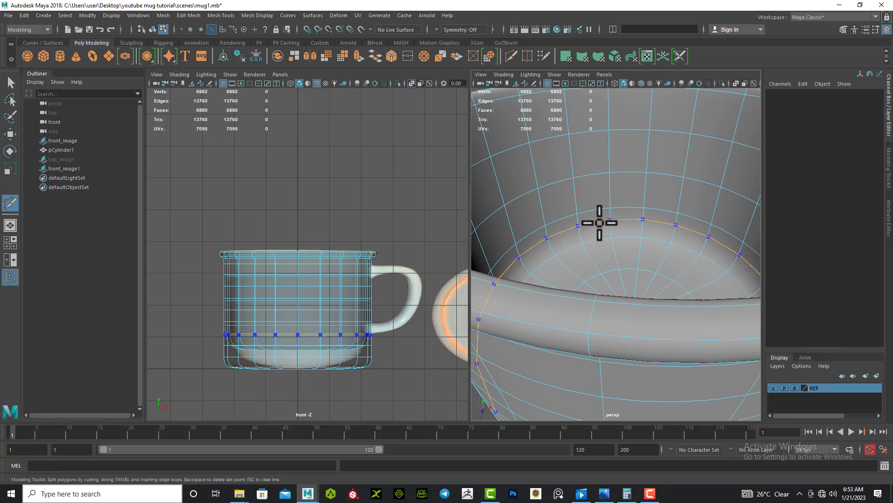
left_click(610, 207)
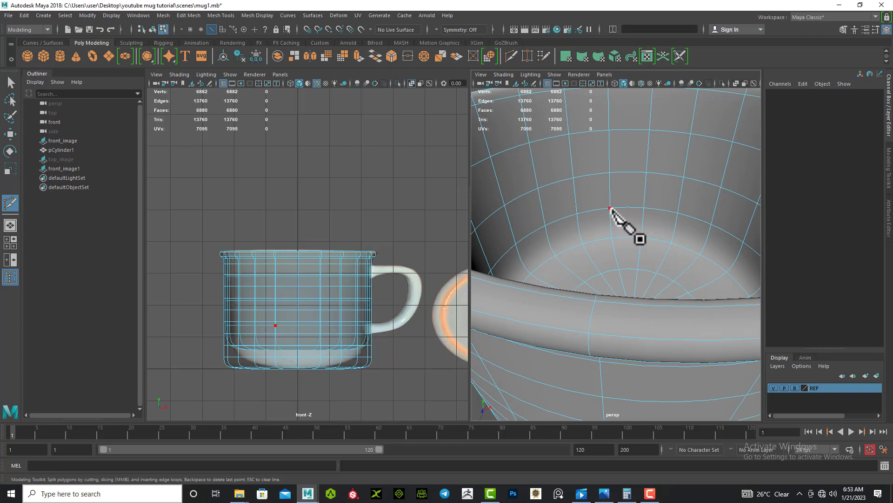
left_click(610, 236)
key("ctrl")
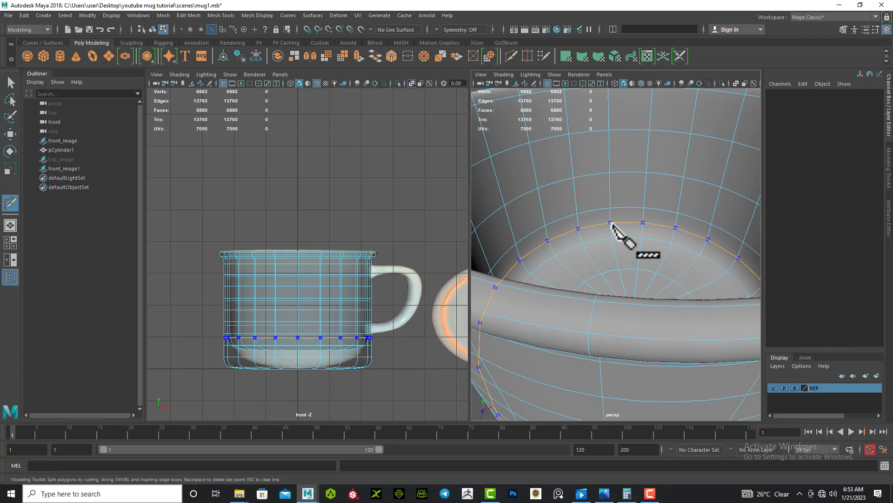
left_click(610, 223, "ctrl")
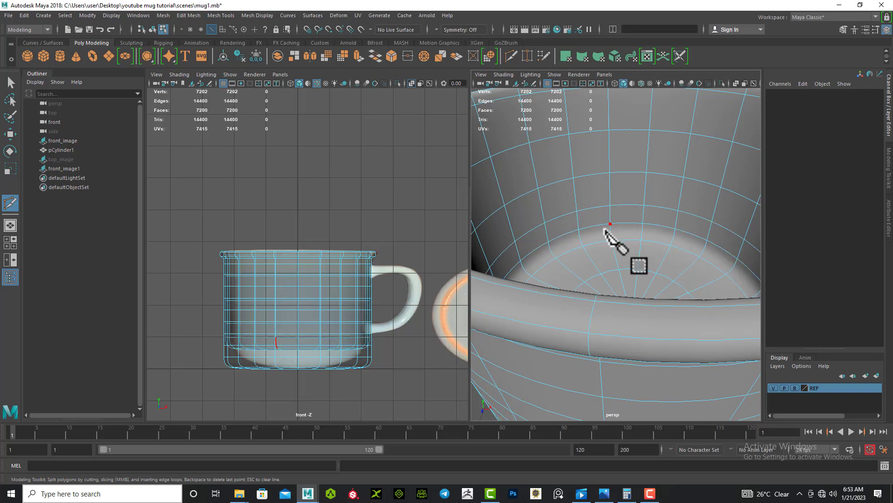
Examine the new edge loop near the mug's inner floor up close and from above
scroll(609, 247, "down", 5)
scroll(605, 252, "up", 10)
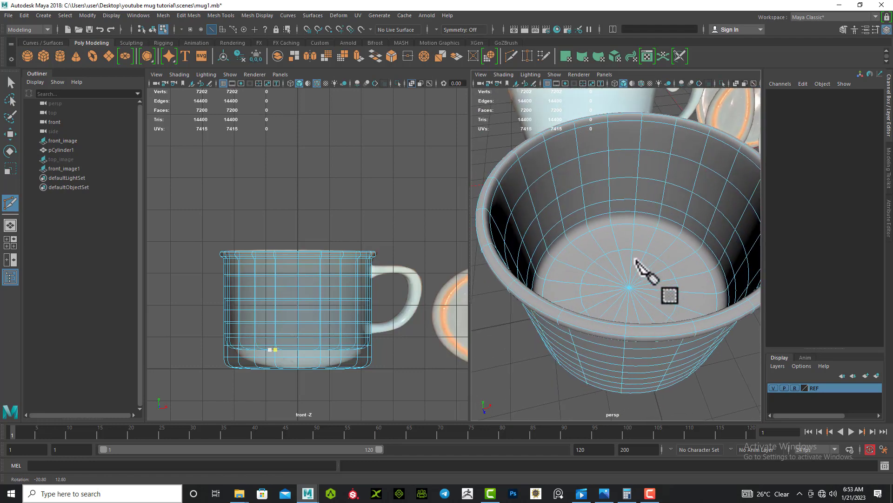
left_click_drag(619, 261, 650, 247, "alt")
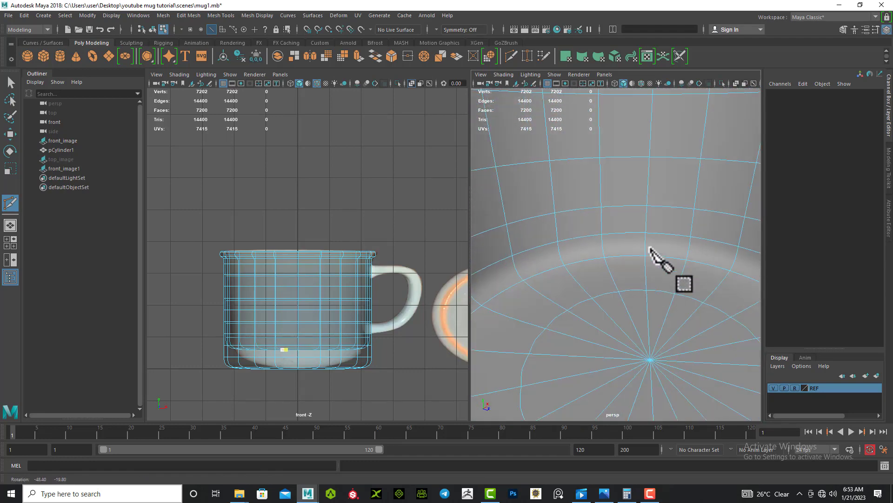
scroll(610, 240, "down", 5)
middle_click_drag(610, 240, 614, 324, "alt")
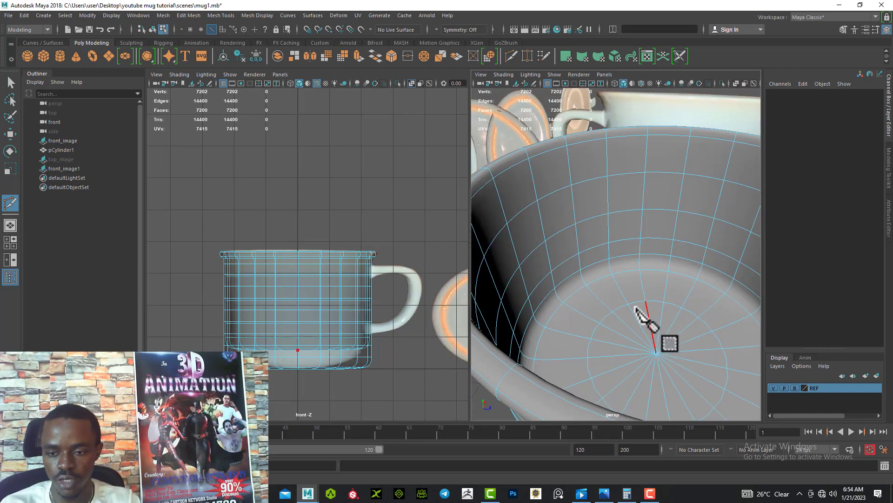
Return the mug from edge editing to object mode and clear the selection
left_click_drag(635, 305, 639, 189, "alt")
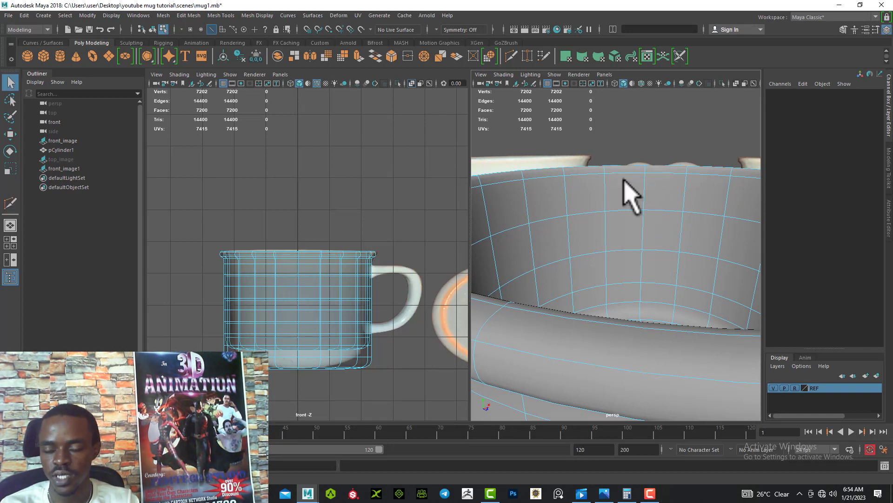
left_click_drag(631, 196, 622, 233, "alt")
middle_click_drag(622, 233, 611, 254, "alt")
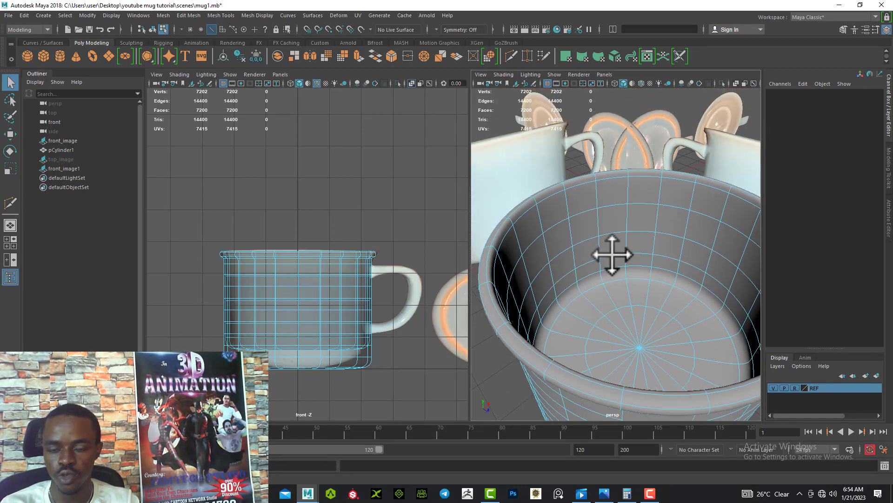
left_click_drag(612, 255, 630, 260, "alt")
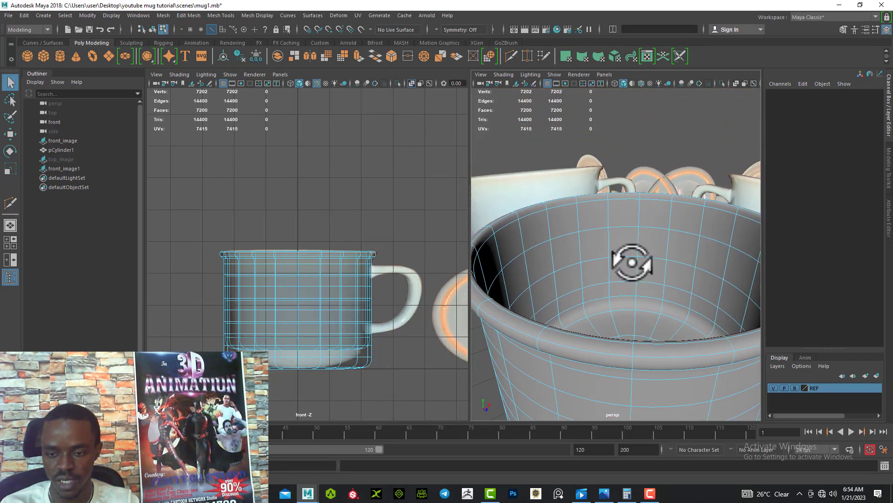
middle_click_drag(630, 259, 610, 247, "alt")
left_click_drag(610, 247, 608, 223, "alt")
right_click(598, 171)
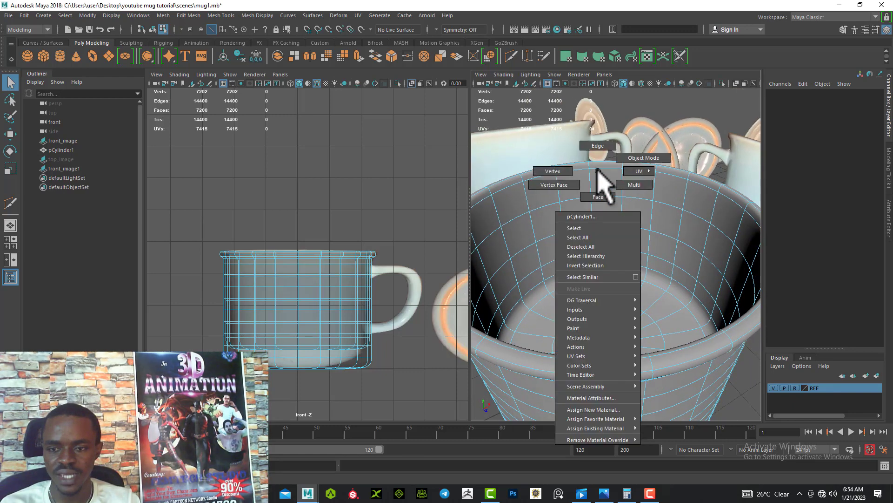
left_click(643, 158)
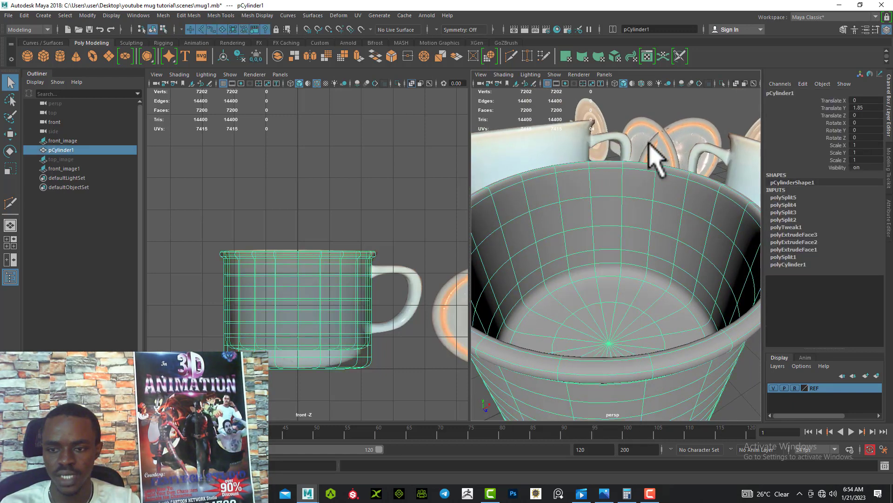
left_click(698, 112)
Examine the mug's smoothed inner wall and floor from several angles without the wireframe
left_click_drag(662, 189, 670, 176, "alt")
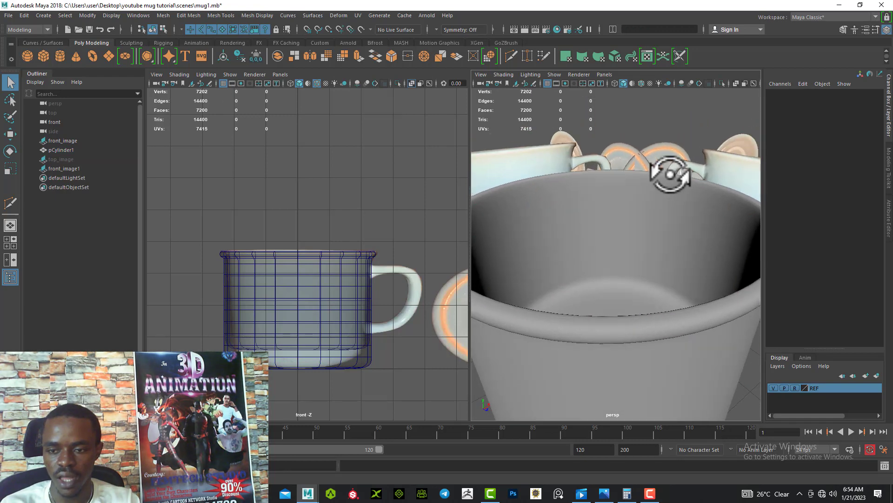
middle_click_drag(670, 175, 620, 209, "alt")
left_click_drag(618, 224, 660, 265, "alt")
middle_click_drag(660, 265, 644, 283, "alt")
left_click_drag(644, 284, 658, 229, "alt")
middle_click_drag(658, 229, 675, 270, "alt")
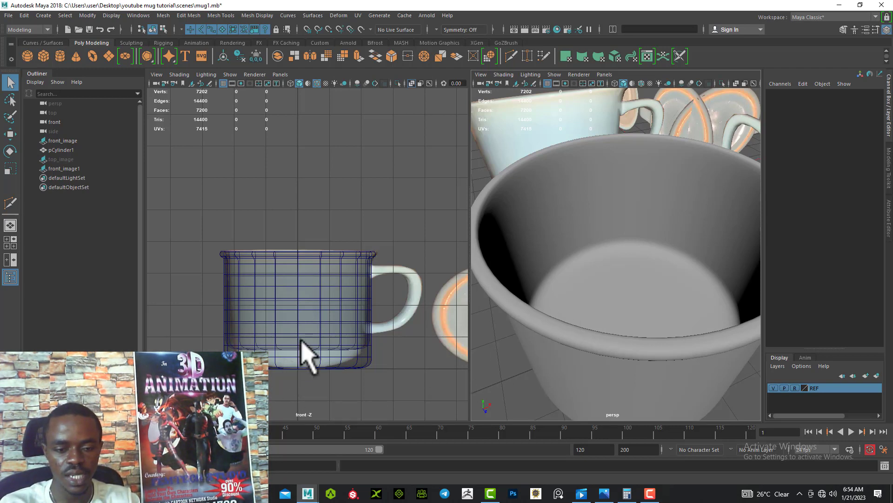
Select and frame the mug, then compare its underside with the round reference pictures in the front view
left_click(621, 325)
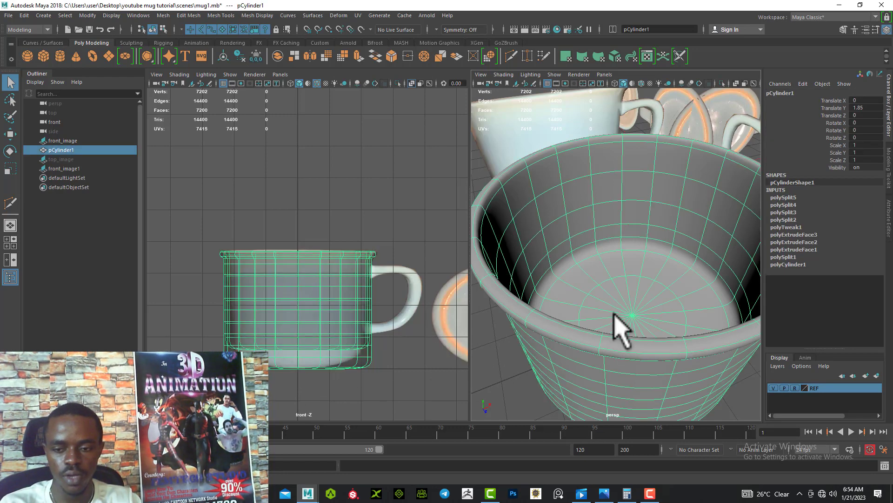
key("f")
left_click_drag(622, 325, 608, 280, "alt")
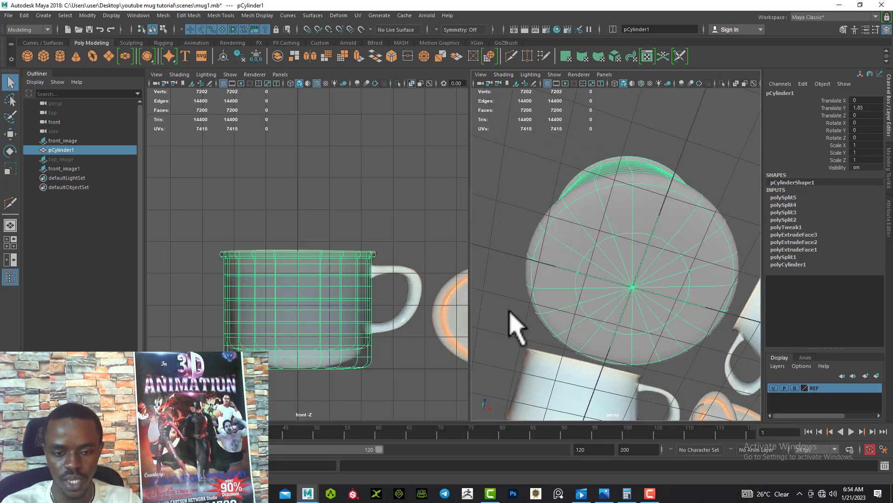
middle_click_drag(382, 345, 265, 336, "alt")
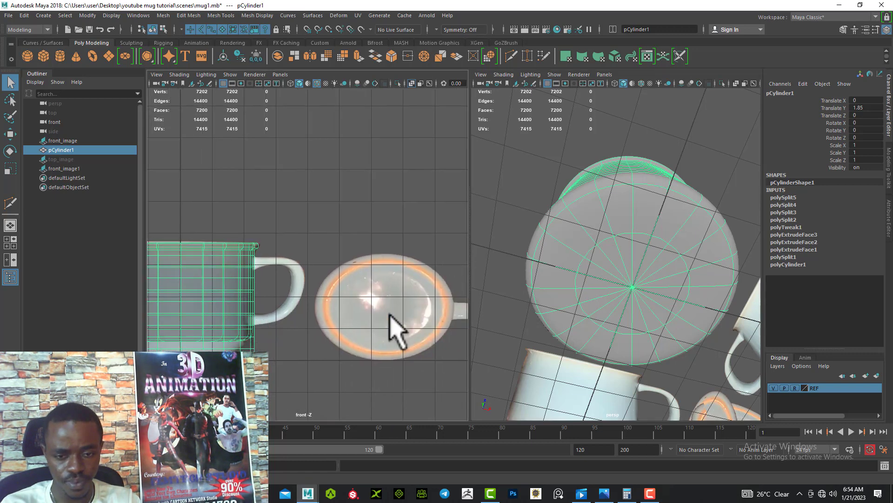
scroll(411, 338, "down", 1)
middle_click_drag(423, 312, 349, 338, "alt")
middle_click_drag(424, 344, 397, 347, "alt")
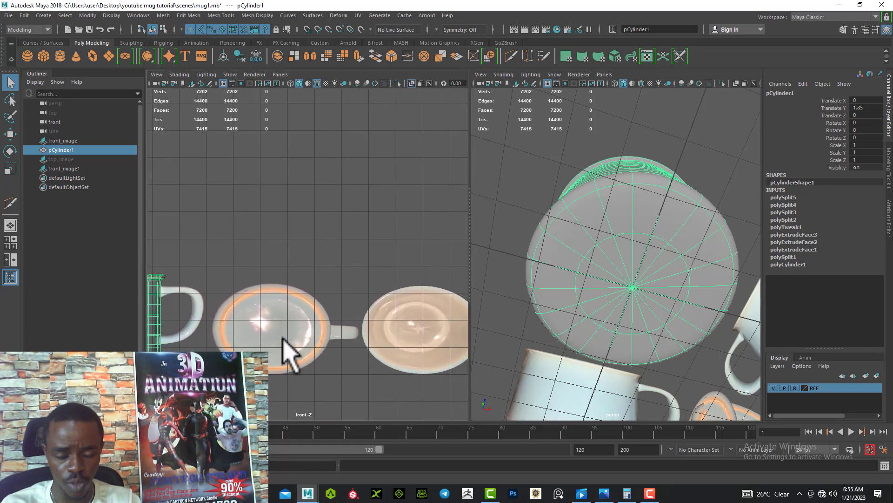
middle_click_drag(289, 346, 369, 320, "alt")
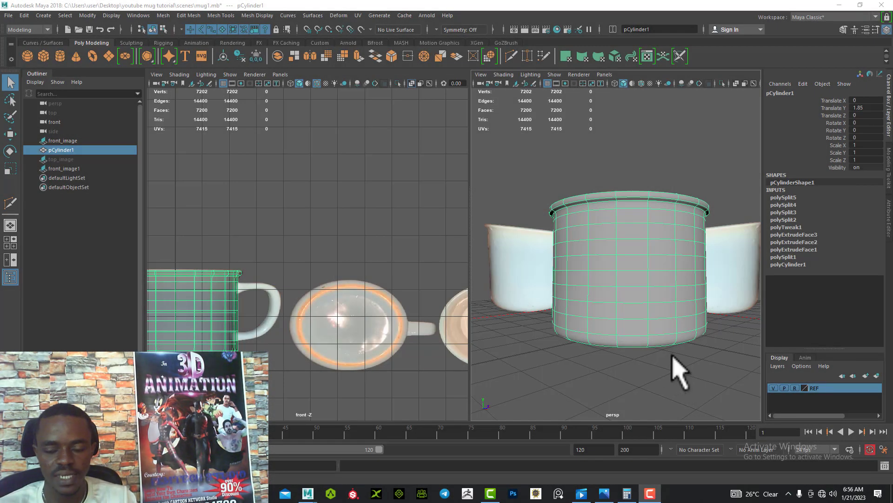
Examine the mug's flat base from below alongside the whole reference row in the front view
left_click_drag(657, 348, 593, 198, "alt")
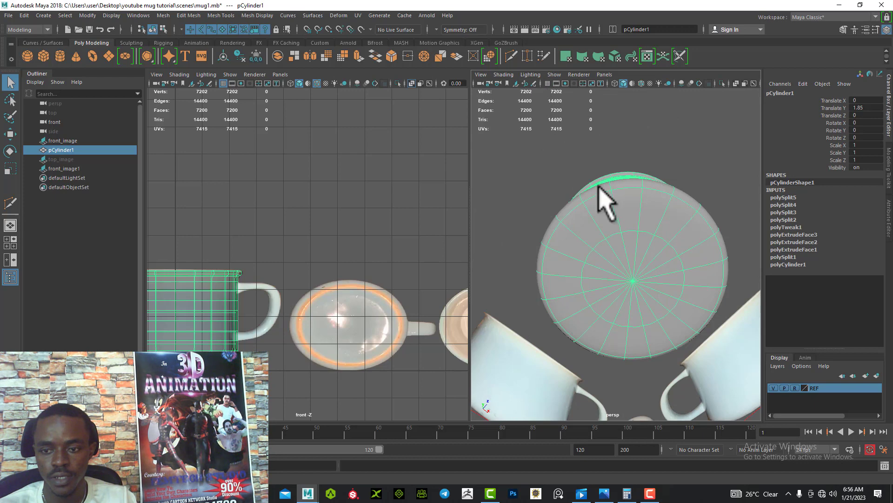
left_click_drag(602, 199, 577, 187, "alt")
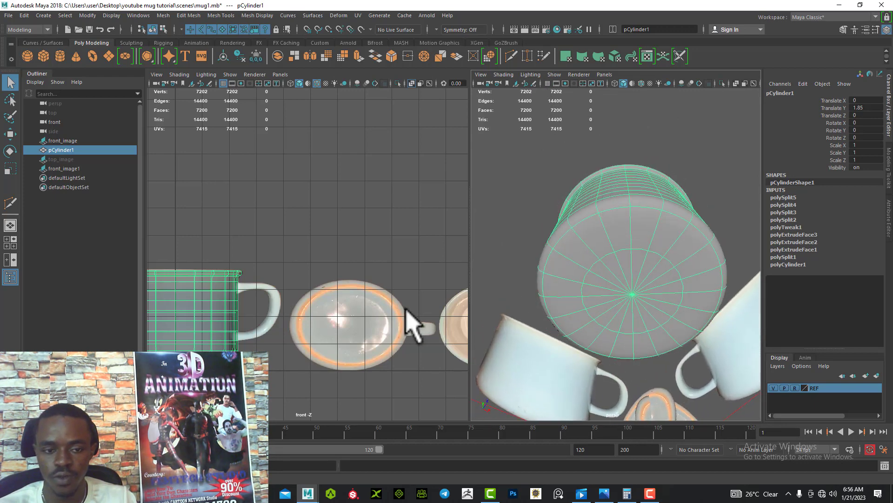
scroll(365, 331, "down", 3)
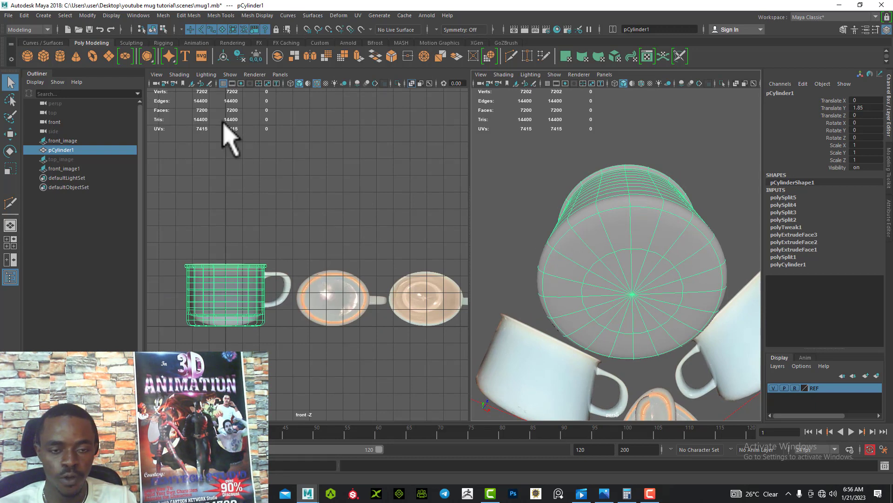
left_click(223, 84)
left_click(223, 84)
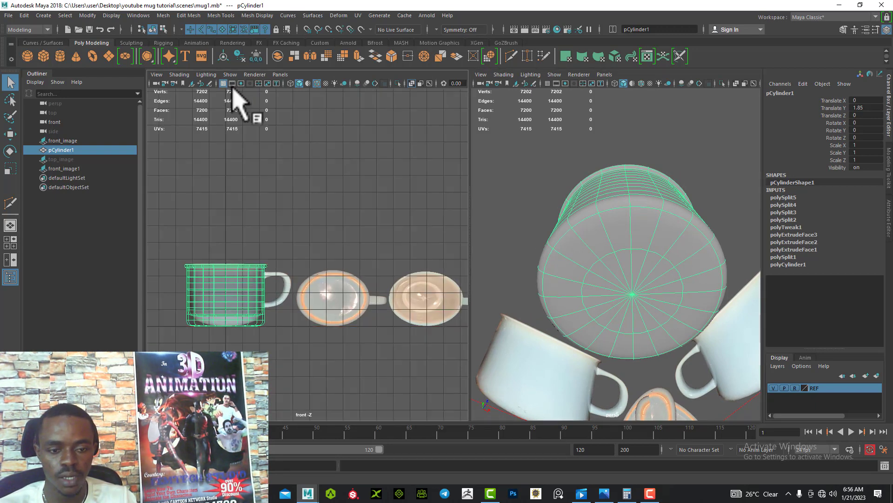
mouse_move(549, 275)
left_mouse_down("alt")
mouse_move(555, 250)
mouse_move(552, 261)
left_mouse_up("alt")
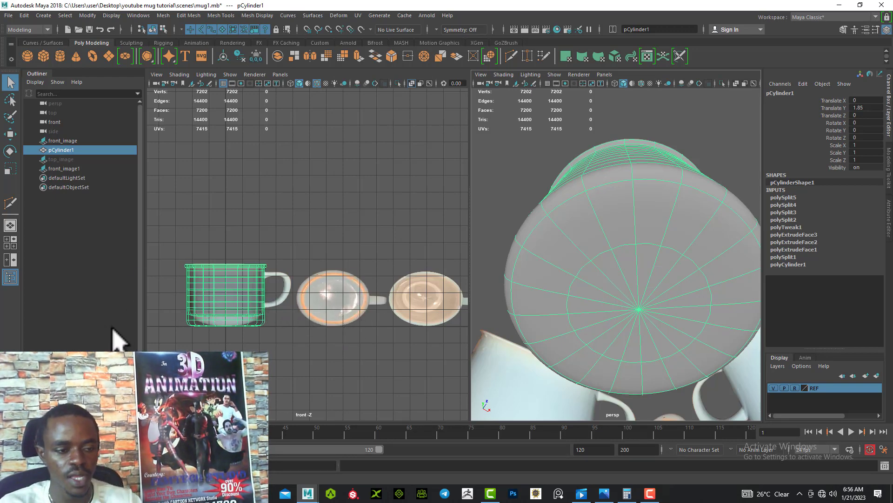
Show the top view at full size and unhide the top_image reference behind the mug
left_click(10, 243)
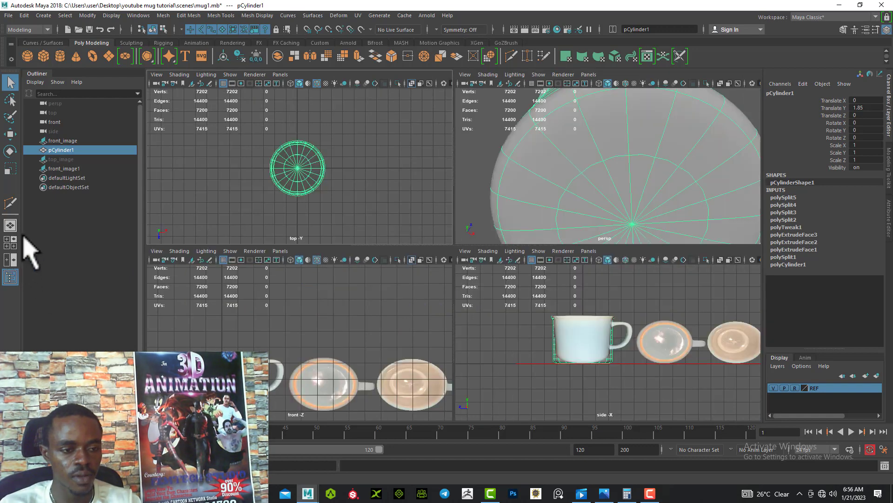
left_click(240, 187)
key("space")
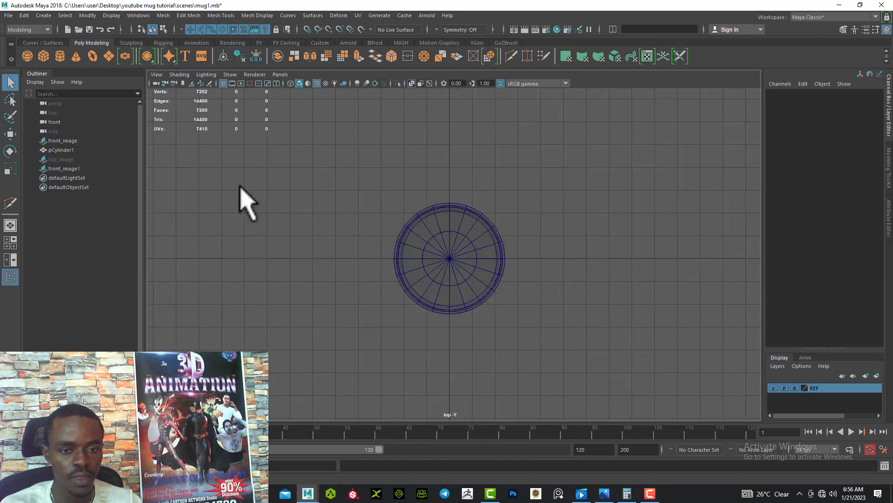
left_click(10, 241)
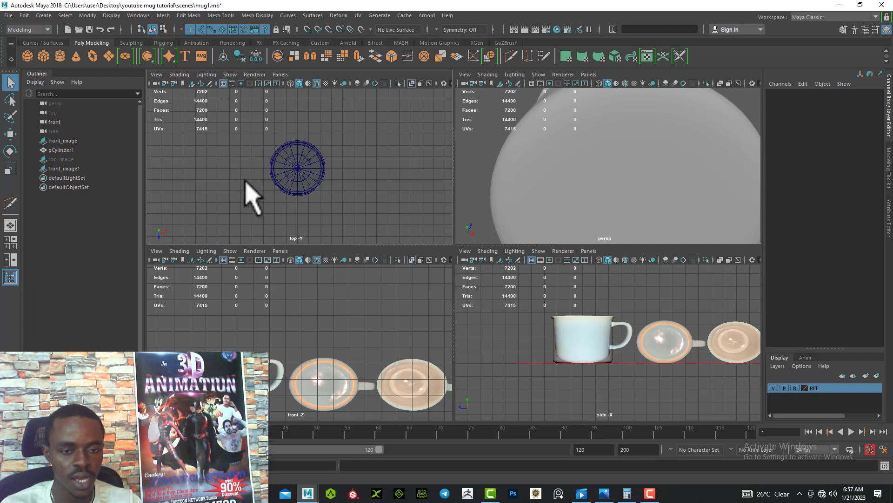
key("space")
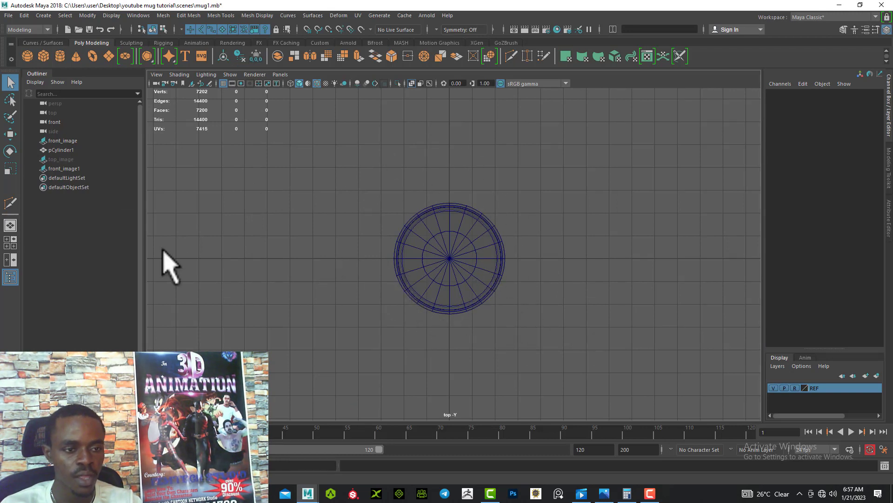
scroll(405, 316, "down", 2)
scroll(411, 321, "down", 1)
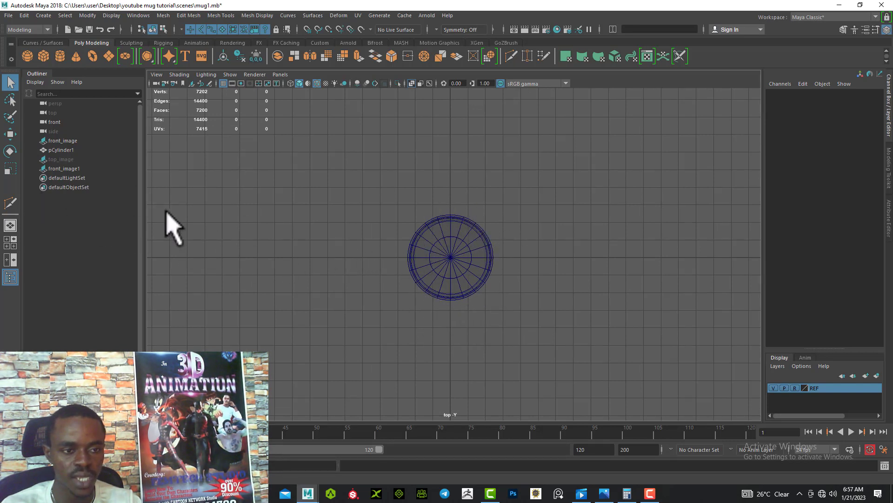
left_click(59, 159)
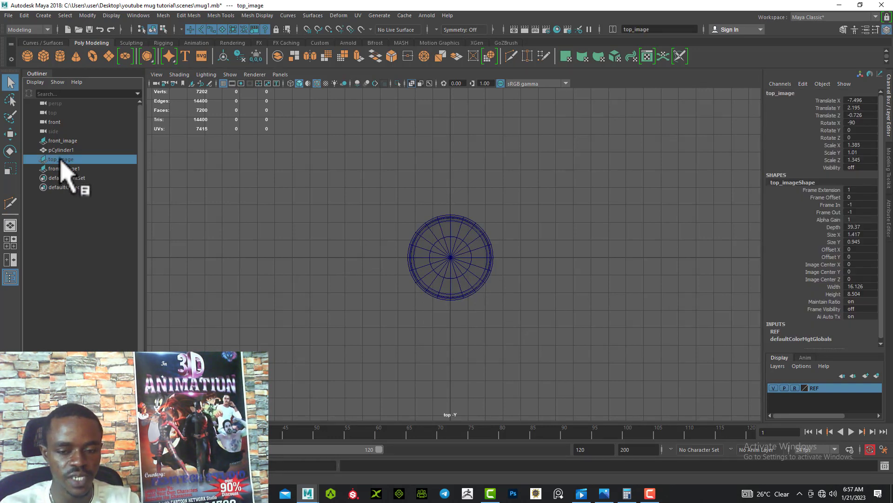
key("shift+h")
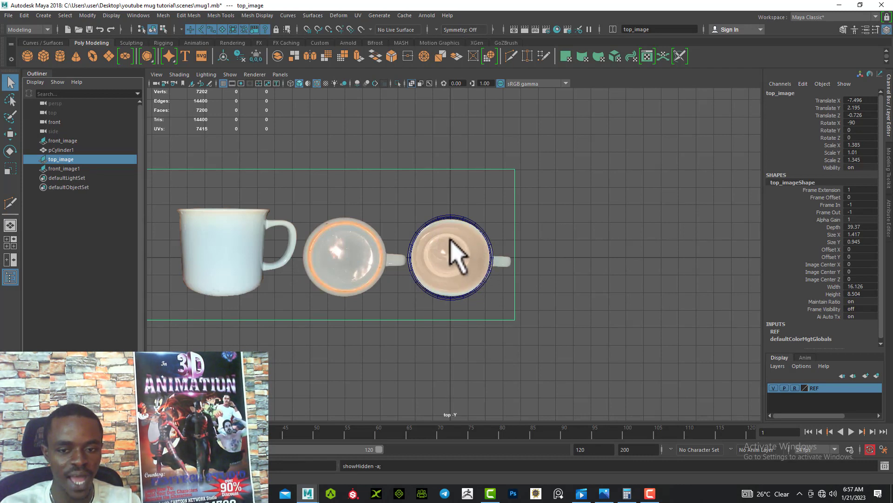
scroll(437, 253, "up", 2)
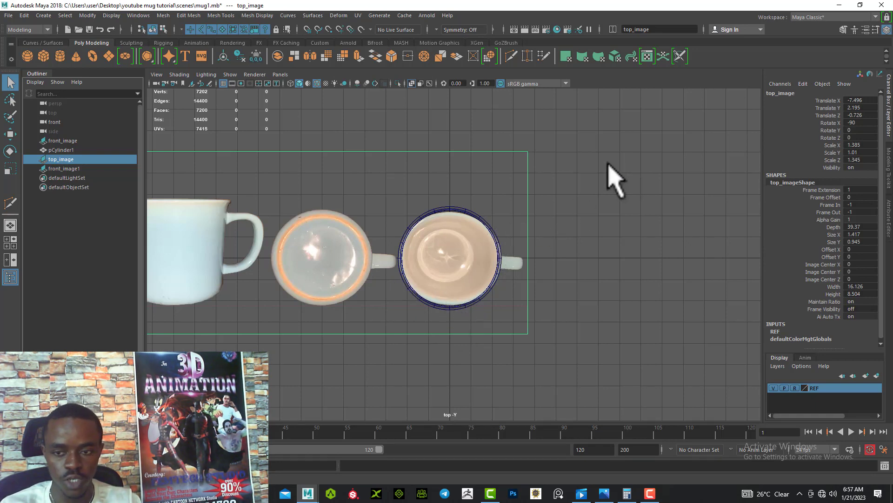
Switch the full-size view to the bottom view to see the mug's base over the reference image
key("space")
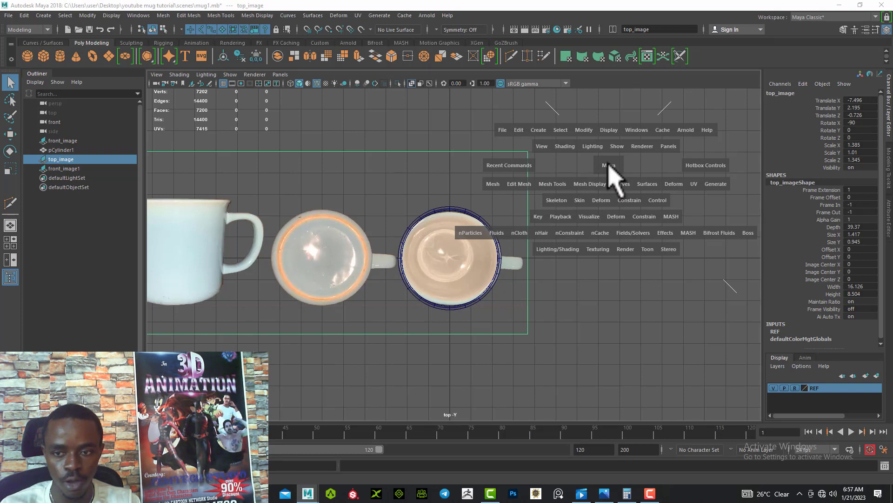
left_click(609, 164)
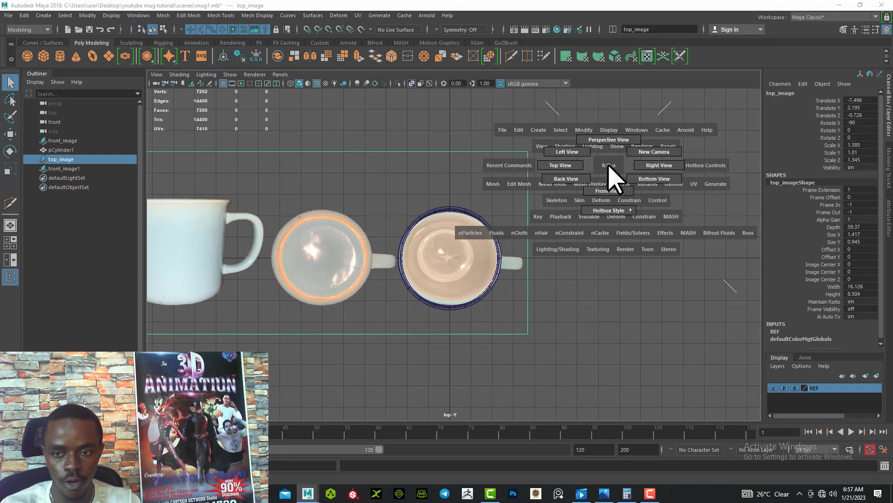
left_click_drag(608, 165, 644, 181)
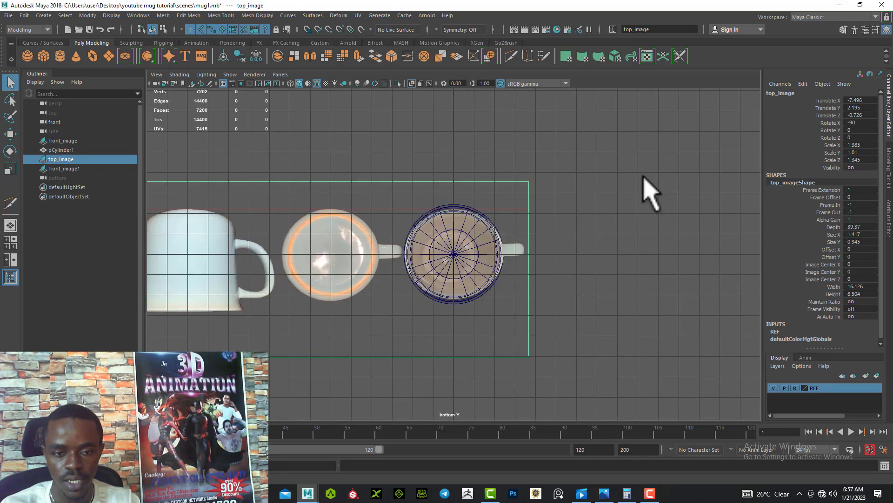
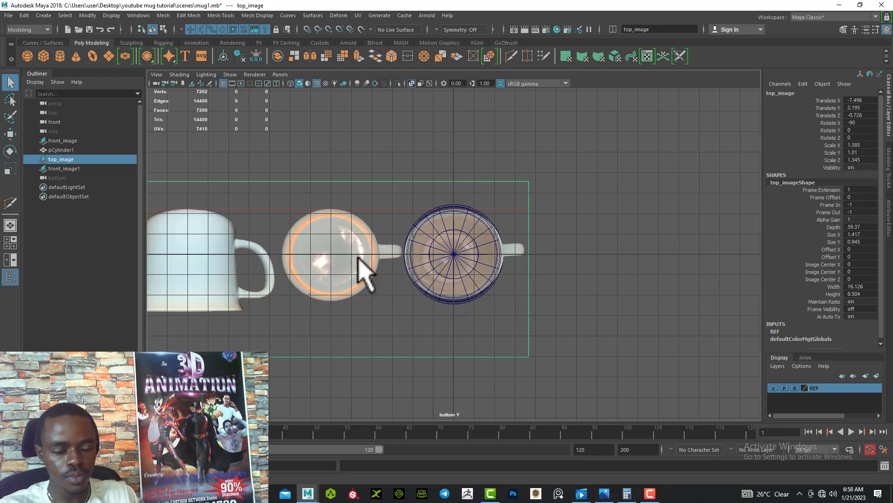
Restore the side-by-side front and perspective layout and frame the mug closely in both views
left_click(10, 225)
scroll(342, 228, "down", 3)
left_click_drag(343, 227, 331, 295, "alt")
middle_click_drag(331, 295, 471, 275, "alt")
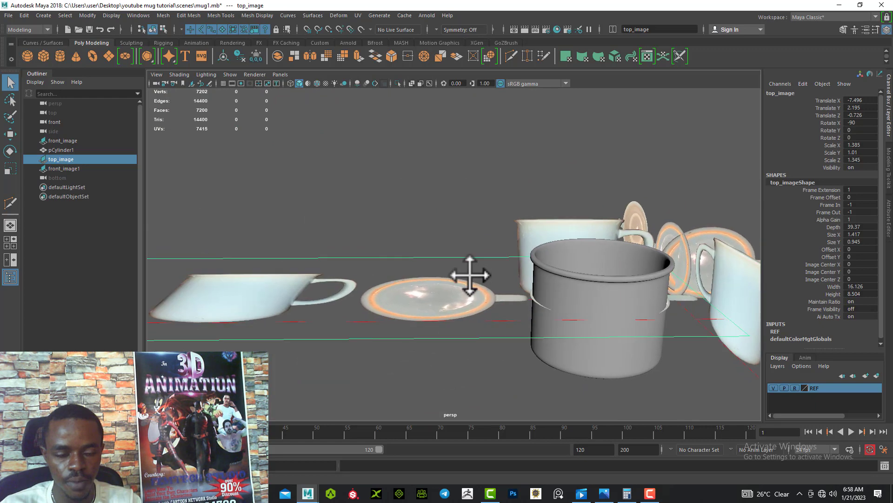
left_click(10, 259)
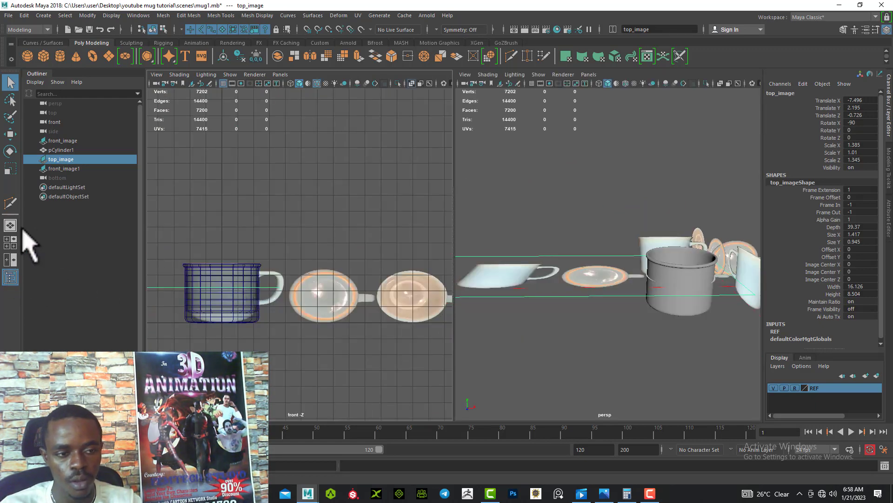
scroll(368, 353, "up", 2)
scroll(336, 339, "down", 2)
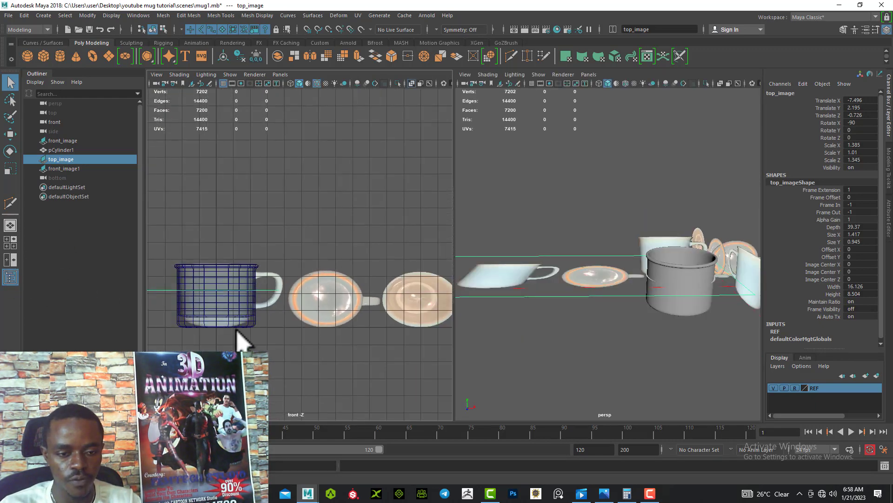
middle_click_drag(235, 327, 280, 278, "alt")
right_click_drag(273, 267, 271, 296, "alt")
middle_click_drag(270, 293, 331, 299, "alt")
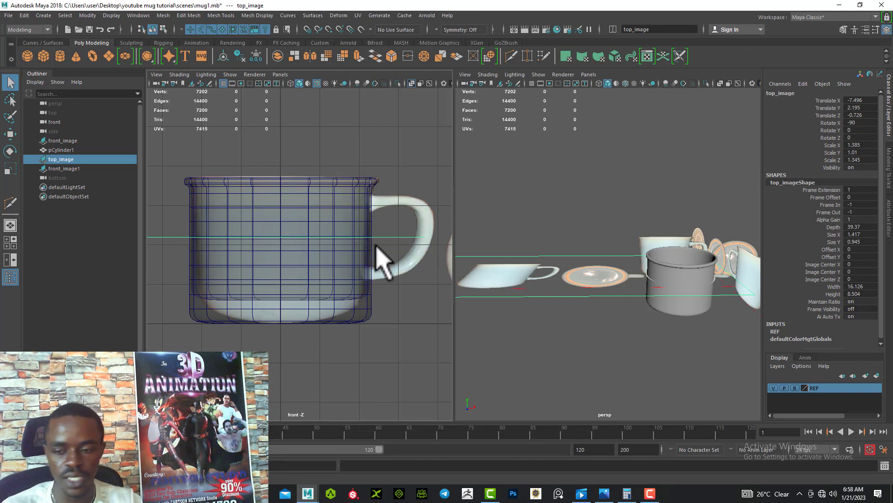
middle_click_drag(658, 319, 572, 295, "alt")
right_click_drag(572, 295, 586, 290, "alt")
middle_click_drag(586, 291, 604, 289, "alt")
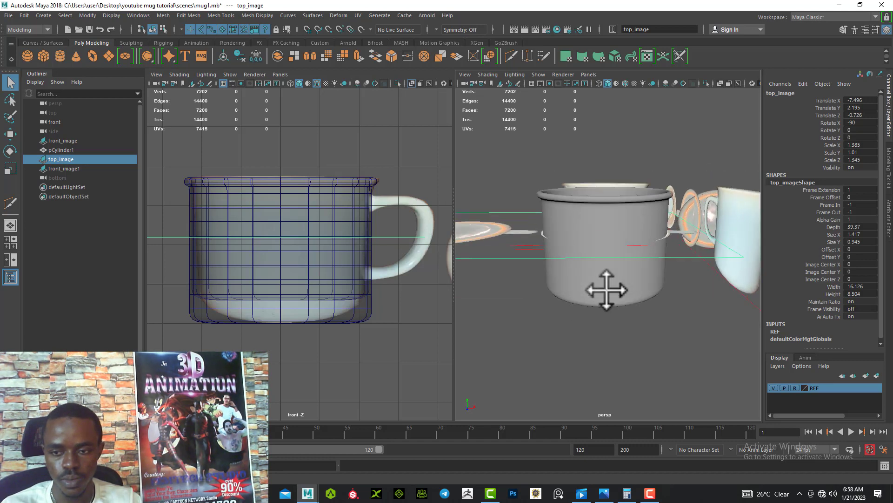
left_click_drag(604, 289, 611, 281, "alt")
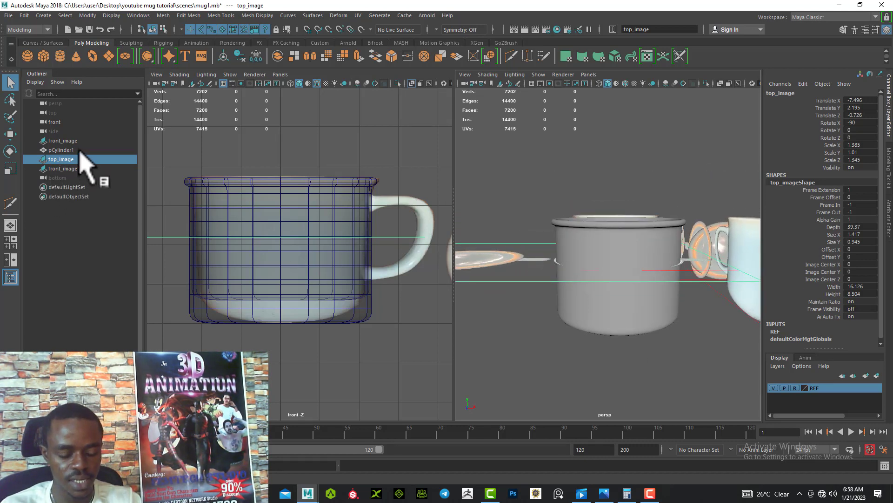
Hide the top_image reference so the mug stands clear in the perspective view
key("f")
key("ctrl+h")
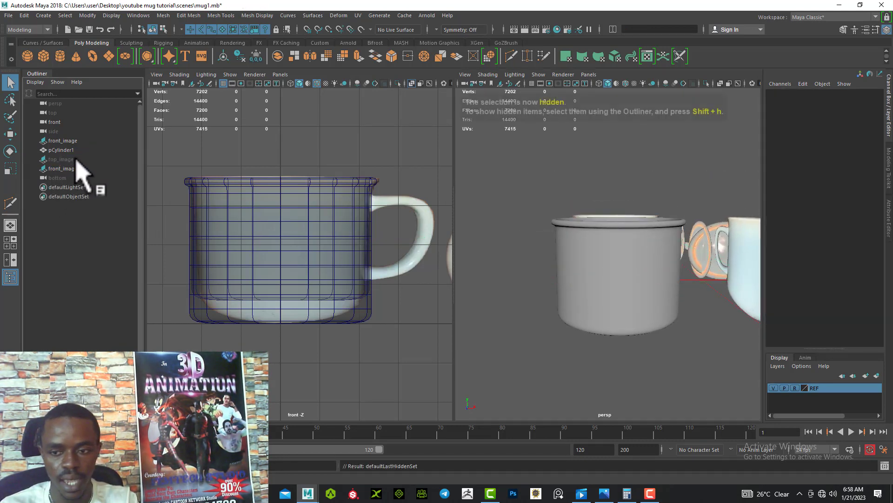
left_click_drag(564, 249, 567, 266, "alt")
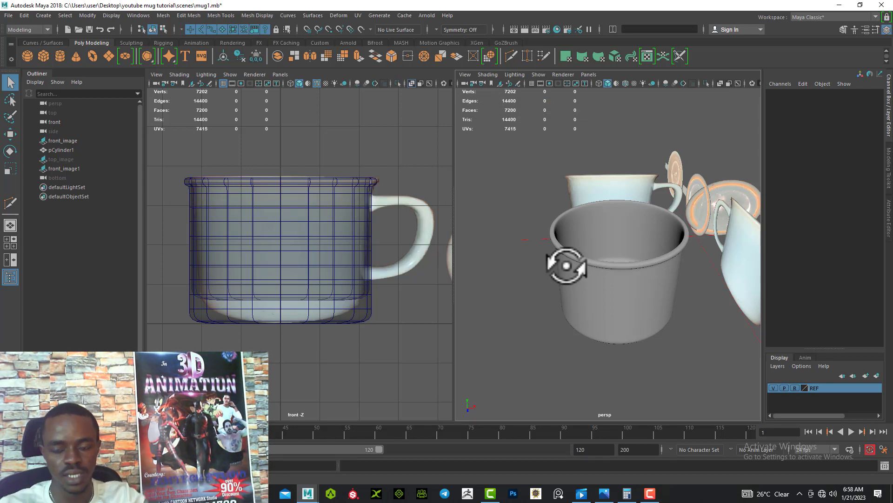
Select the mug and examine the edge layout of its flat underside from below
left_click_drag(578, 308, 545, 234, "alt")
left_click(571, 239)
right_click_drag(545, 233, 577, 298, "alt")
middle_click_drag(578, 298, 590, 284, "alt")
left_click_drag(593, 284, 602, 299, "alt")
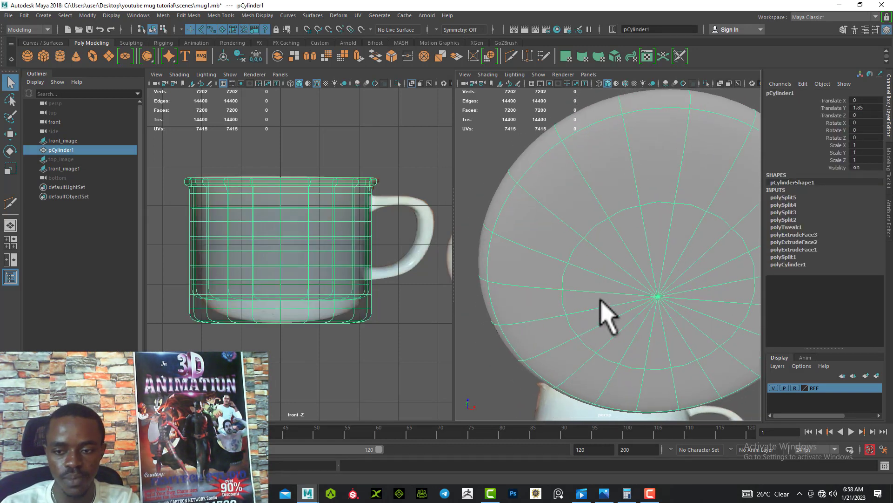
right_click_drag(626, 292, 616, 281, "alt")
left_click_drag(616, 281, 591, 295, "alt")
middle_click_drag(591, 295, 575, 291, "alt")
left_click_drag(575, 291, 598, 297, "alt")
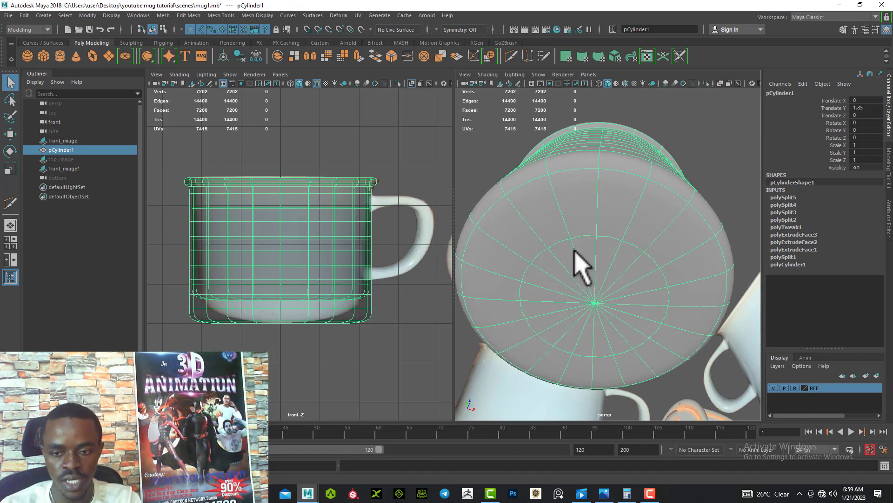
Switch the mug to face mode and select all the faces forming its flat base
right_click_drag(576, 225, 585, 259)
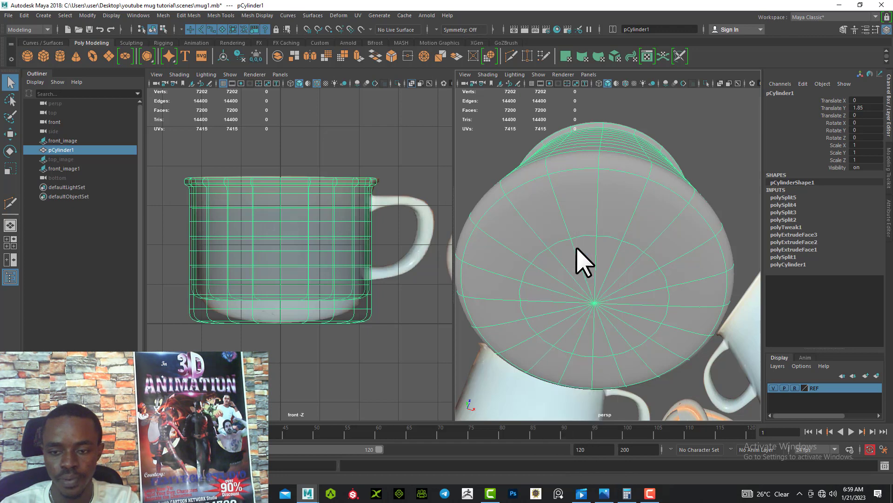
left_click(587, 261)
mouse_move(592, 251)
left_mouse_down()
mouse_move(624, 234)
mouse_move(649, 257)
mouse_move(644, 301)
mouse_move(592, 298)
mouse_move(585, 256)
mouse_move(593, 251)
left_mouse_up()
mouse_move(554, 216)
left_mouse_down()
mouse_move(608, 193)
mouse_move(688, 233)
mouse_move(697, 301)
mouse_move(644, 340)
mouse_move(560, 329)
mouse_move(532, 269)
mouse_move(546, 220)
mouse_move(505, 270)
left_mouse_up()
middle_click_drag(504, 269, 515, 271, "alt")
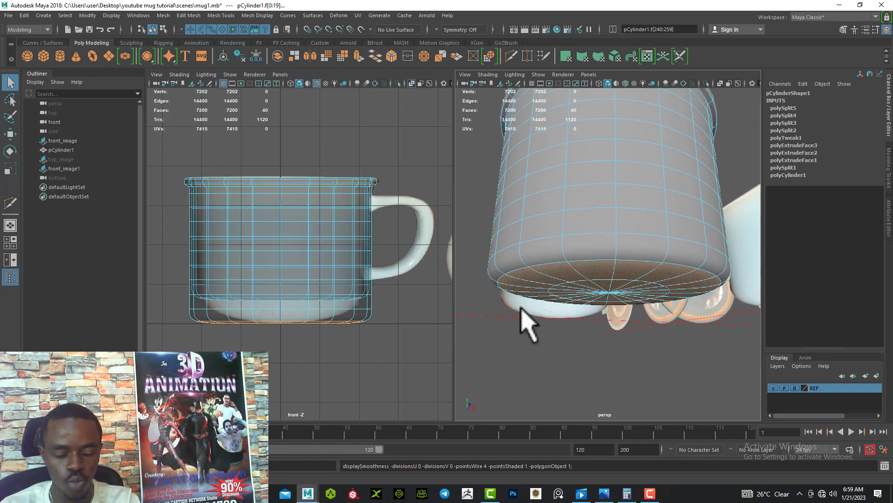
Compare the mug's base in unsmoothed and smoothed display
key("1")
left_click_drag(587, 365, 541, 286, "alt")
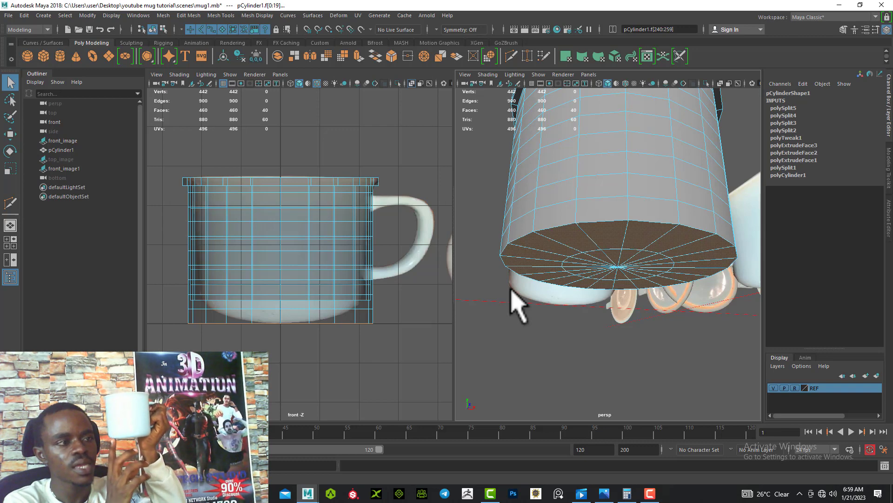
key("3")
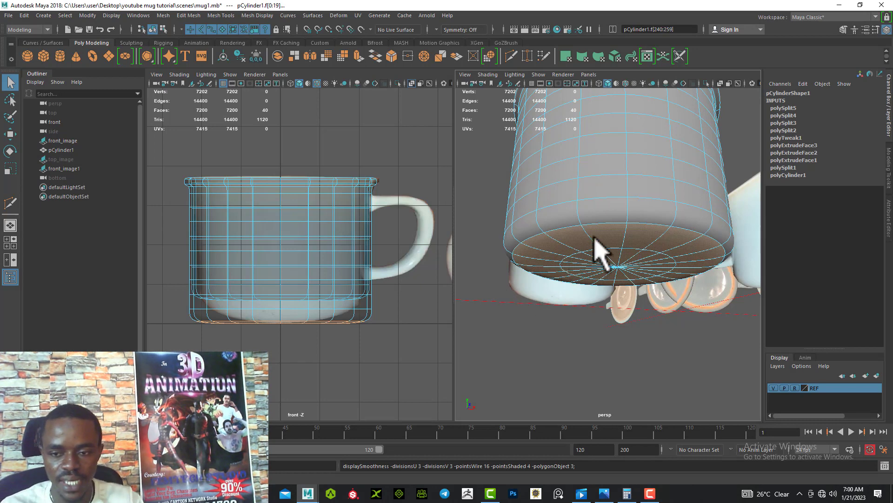
Scale the selected base faces uniformly inward a little to taper the mug's lower edge, and return to the unsmoothed display
scroll(623, 273, "down", 3)
left_click_drag(613, 286, 582, 291, "alt")
key("r")
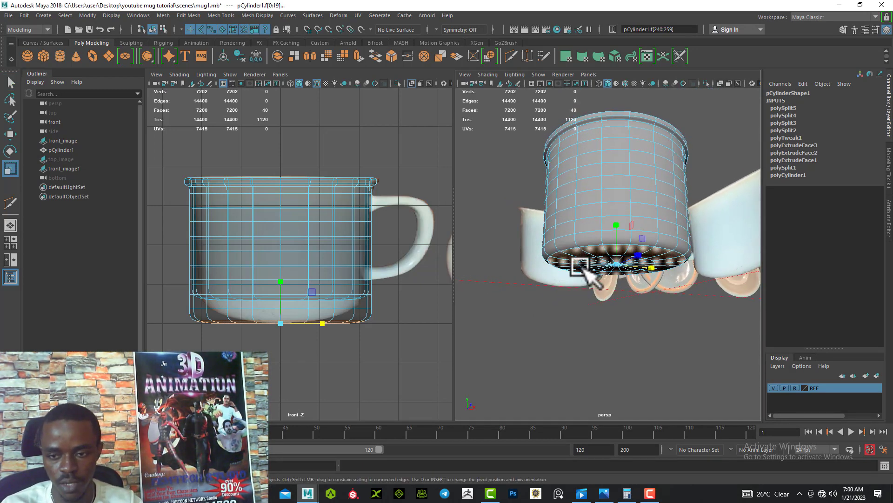
left_click_drag(579, 259, 579, 279, "alt")
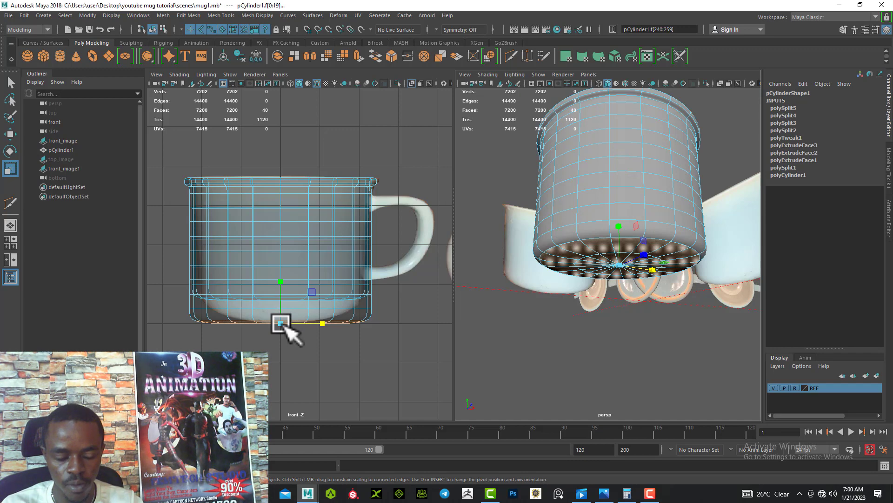
mouse_move(286, 326)
left_mouse_down()
mouse_move(275, 328)
mouse_move(285, 328)
left_mouse_up()
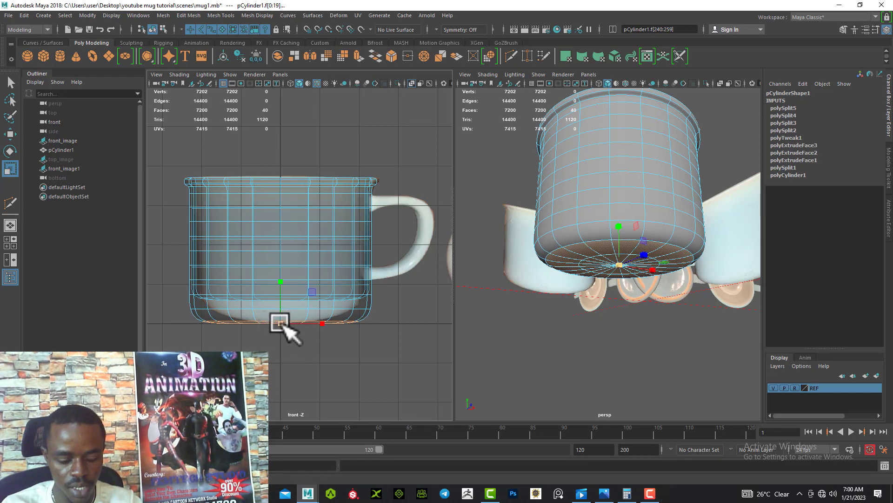
key("ctrl+z")
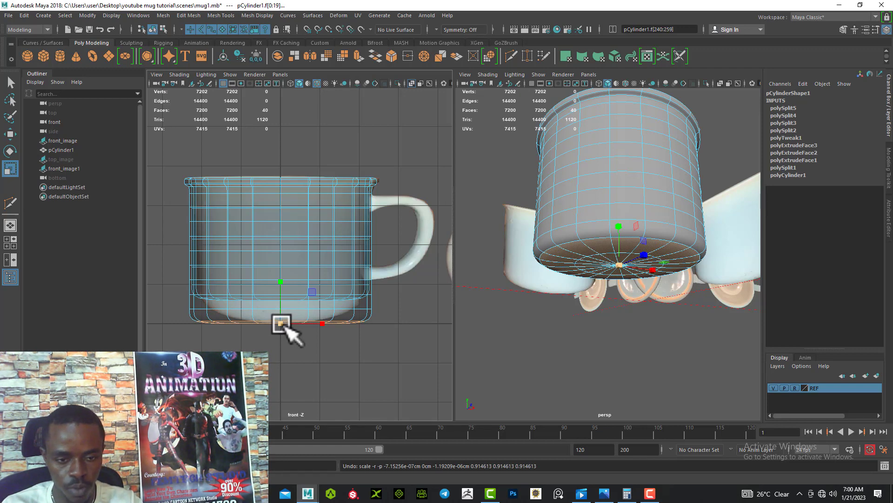
left_click_drag(281, 324, 274, 329)
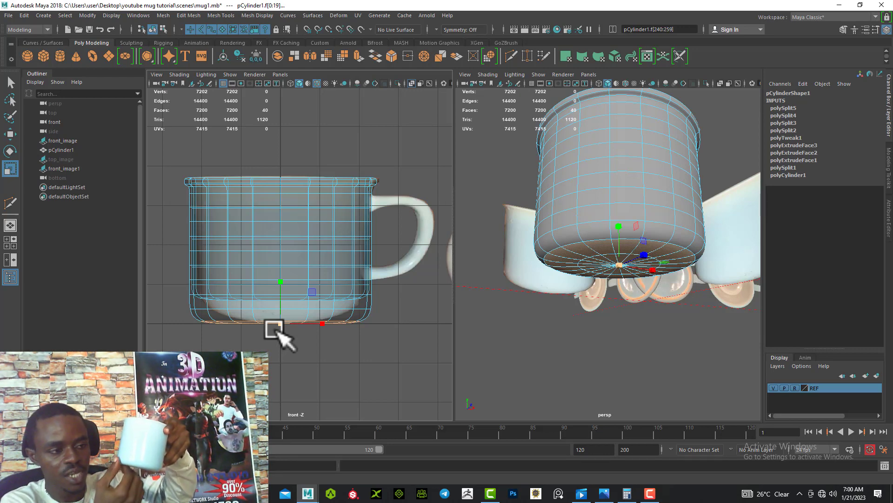
key("1")
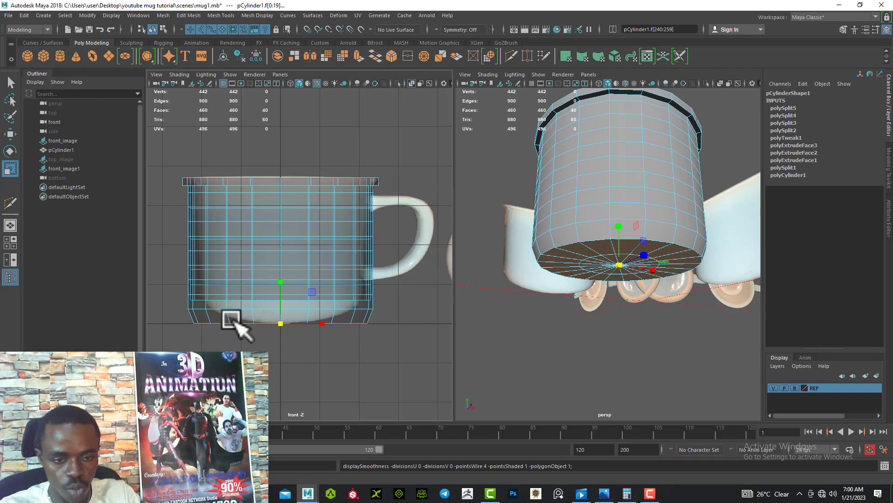
left_click(281, 323)
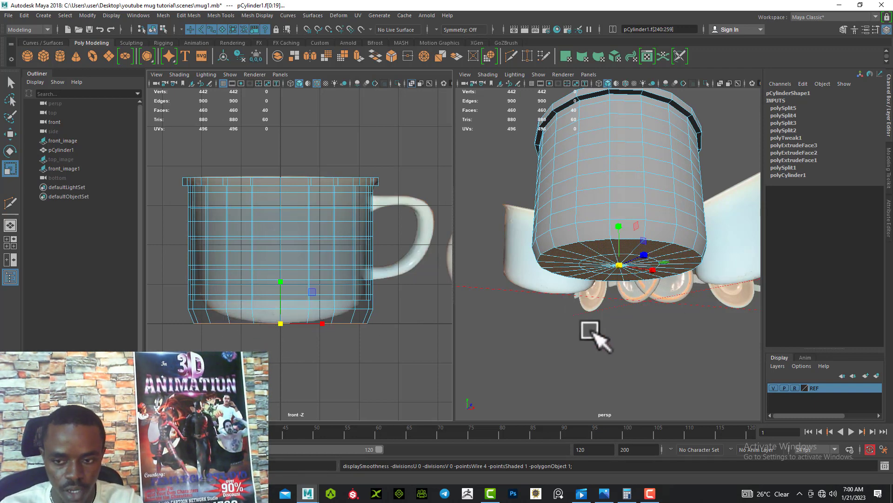
Extrude the selected base faces with an offset of 0.77 to inset them from the mug's bottom rim
left_click_drag(593, 329, 603, 343, "alt")
left_click_drag(602, 347, 599, 345, "alt")
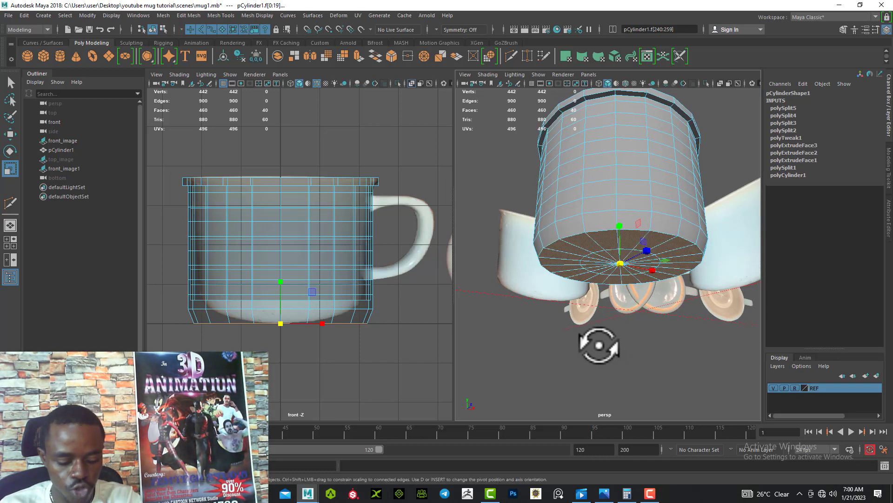
left_click(358, 56)
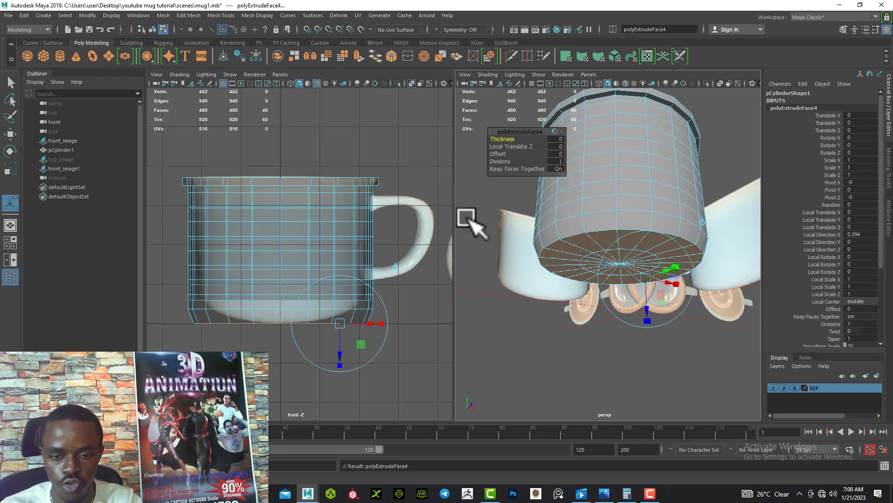
left_click_drag(493, 345, 497, 350, "alt")
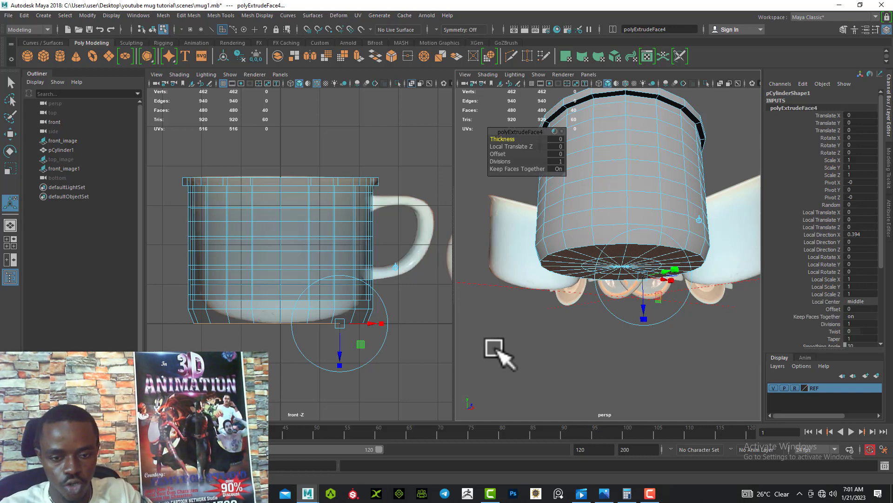
left_click(497, 155)
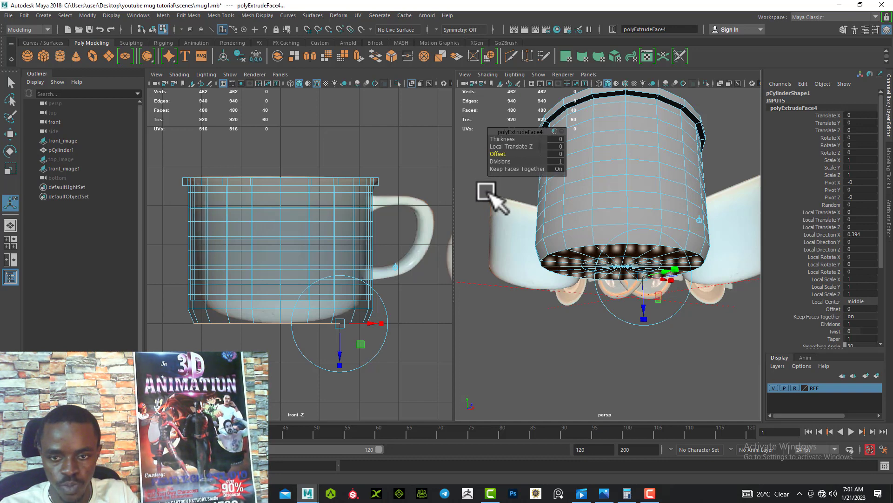
middle_click_drag(486, 191, 514, 194)
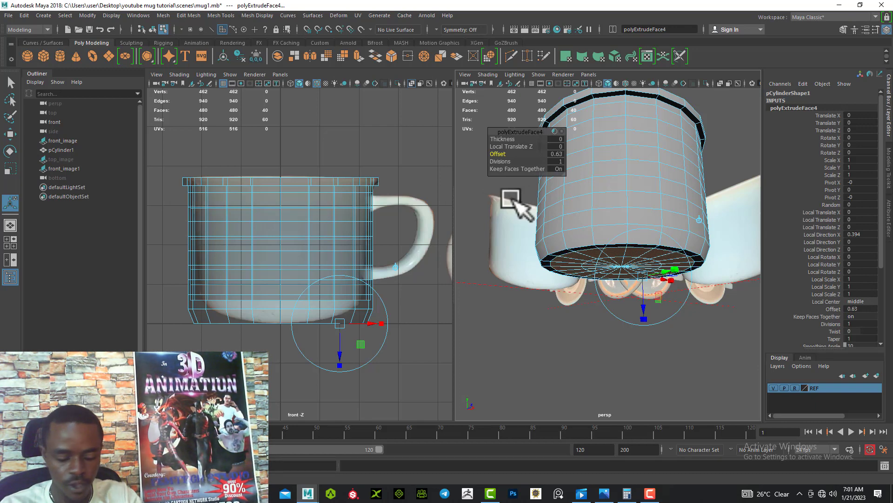
mouse_move(511, 239)
left_mouse_down("alt")
mouse_move(518, 255)
mouse_move(509, 244)
left_mouse_up("alt")
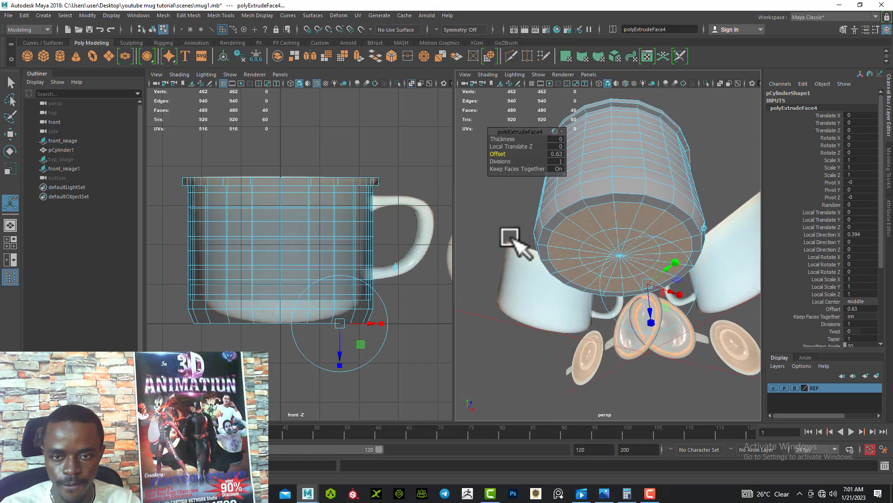
middle_click_drag(489, 194, 500, 194)
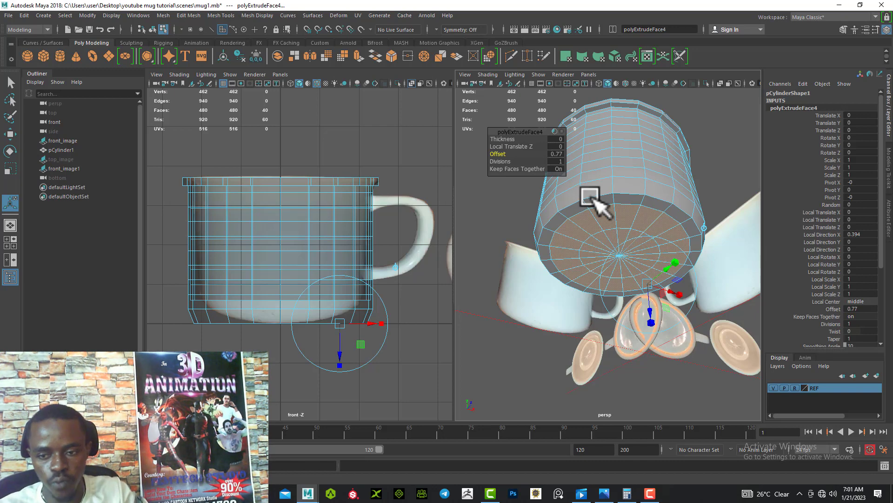
Try pushing the inset base faces inward with a local Z translation of -0.288, preview it smoothed, and undo the push
left_click(652, 321)
left_click_drag(651, 321, 651, 305)
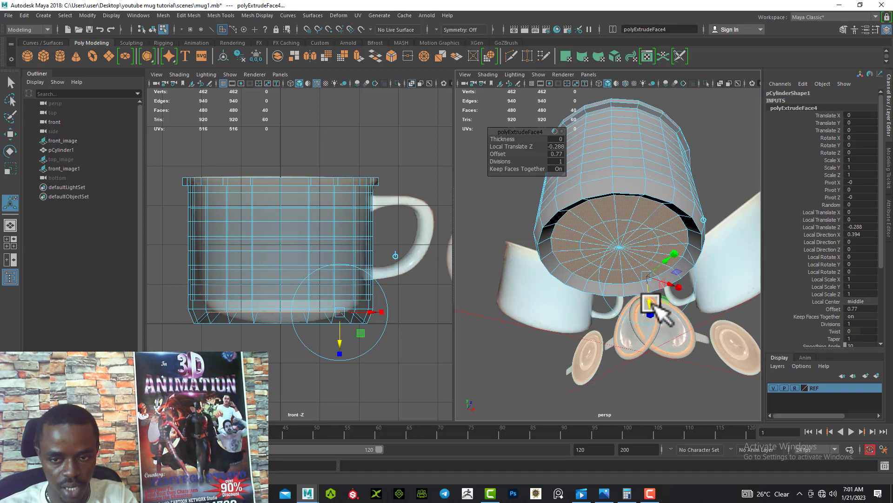
key("3")
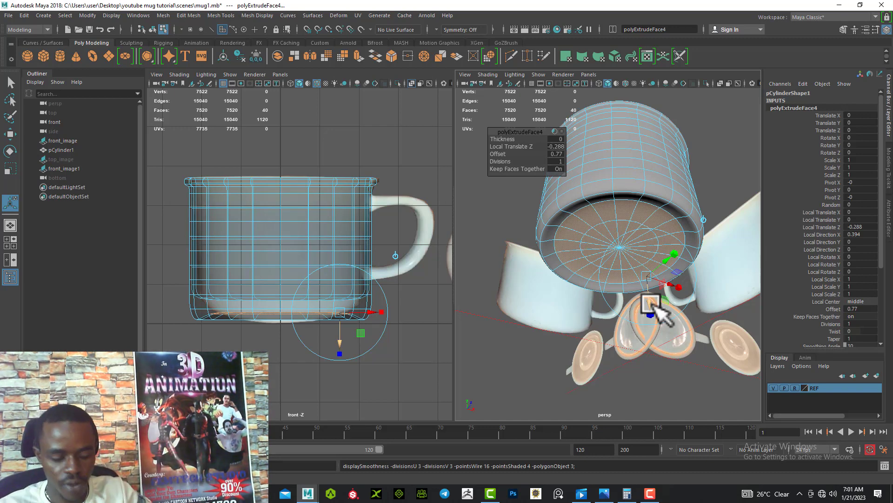
key("ctrl+z")
key("ctrl+z")
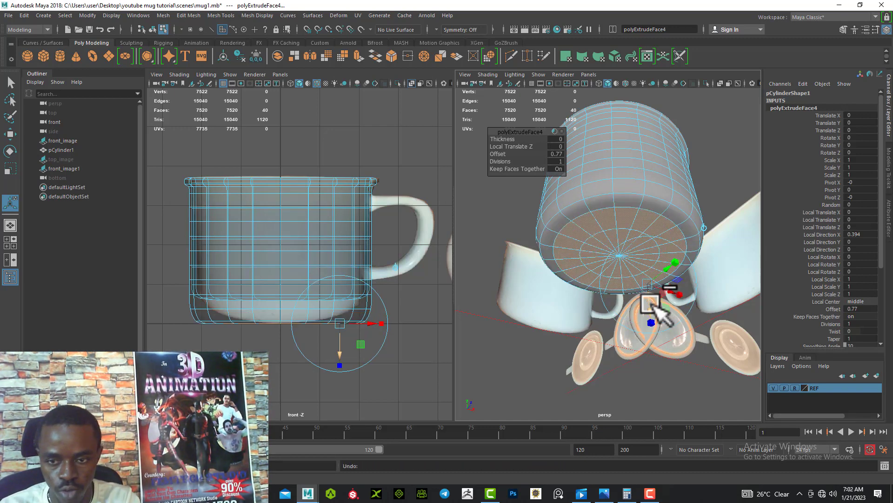
key("1")
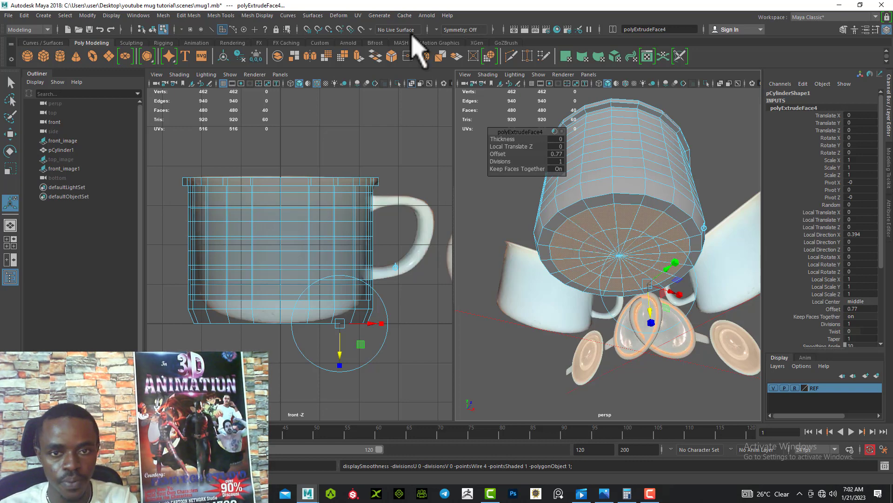
Extrude the inset base faces again and move them straight up into the mug to form a shallow recess
left_click(357, 57)
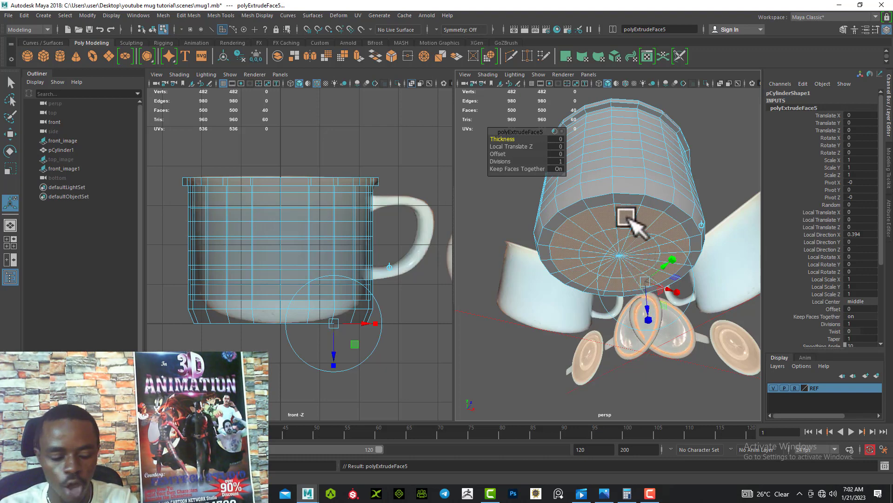
key("w")
left_click_drag(628, 246, 601, 306, "alt")
left_click_drag(613, 241, 611, 232)
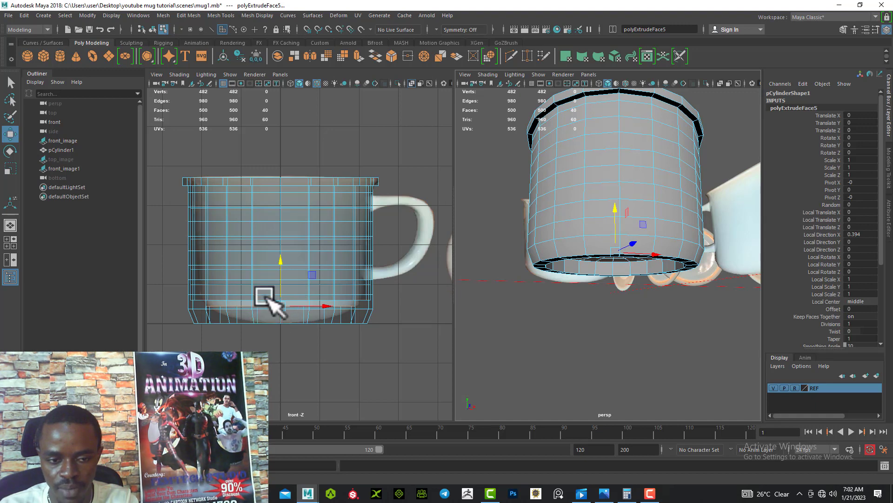
Raise the recessed faces to about mid-height inside the mug, check the cavity from below, and lower them back to a shallow recess
scroll(243, 334, "up", 1)
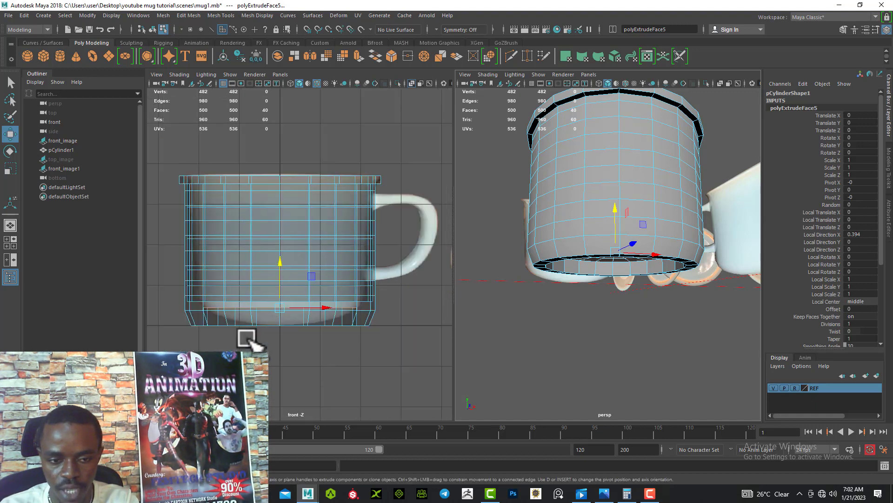
middle_click_drag(280, 286, 276, 242)
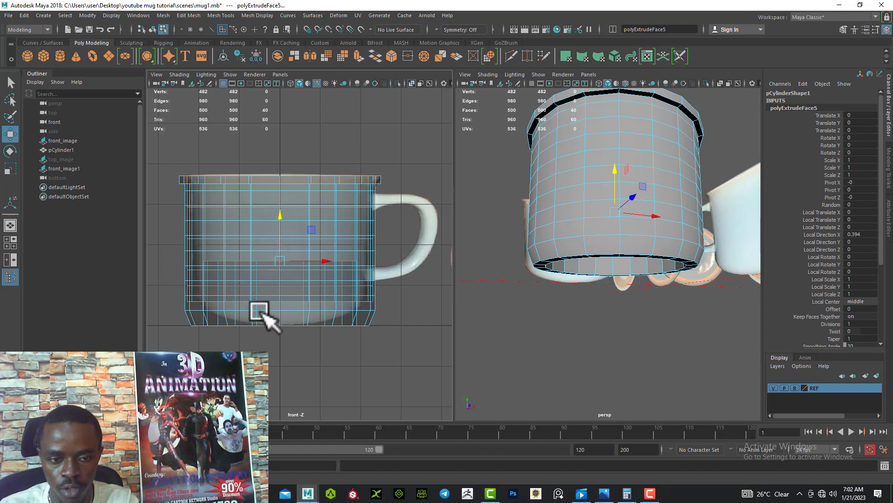
left_click_drag(598, 136, 626, 215, "alt")
left_click_drag(581, 309, 590, 219, "alt")
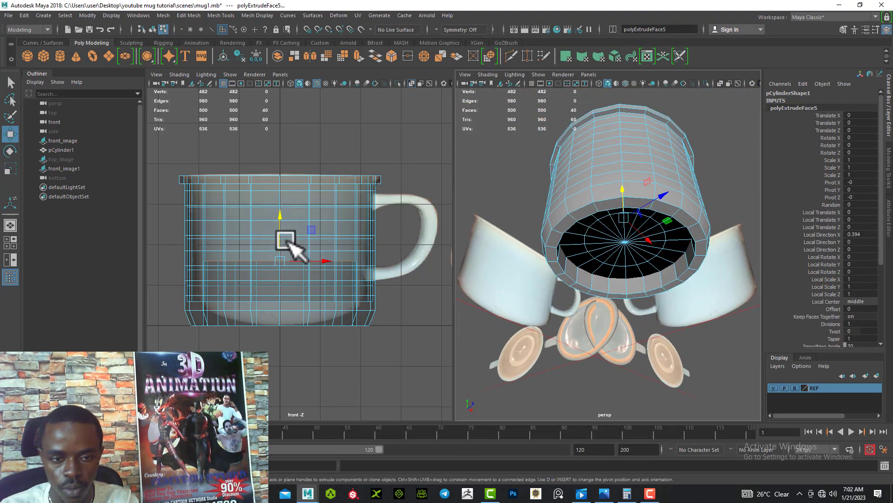
left_click_drag(283, 235, 274, 280)
Show the mug smoothed, deselect its faces, and examine the recessed base and its rounded rim from below
left_click_drag(585, 279, 592, 321, "alt")
key("3")
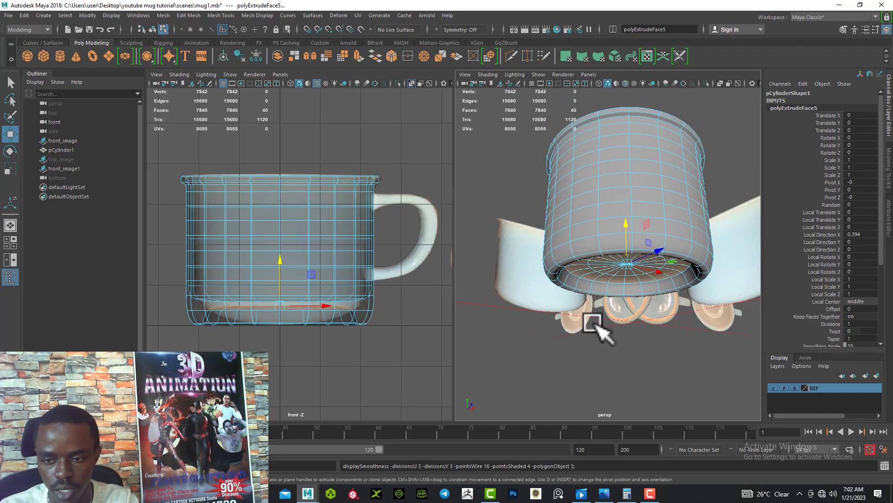
left_click_drag(633, 342, 706, 339, "alt")
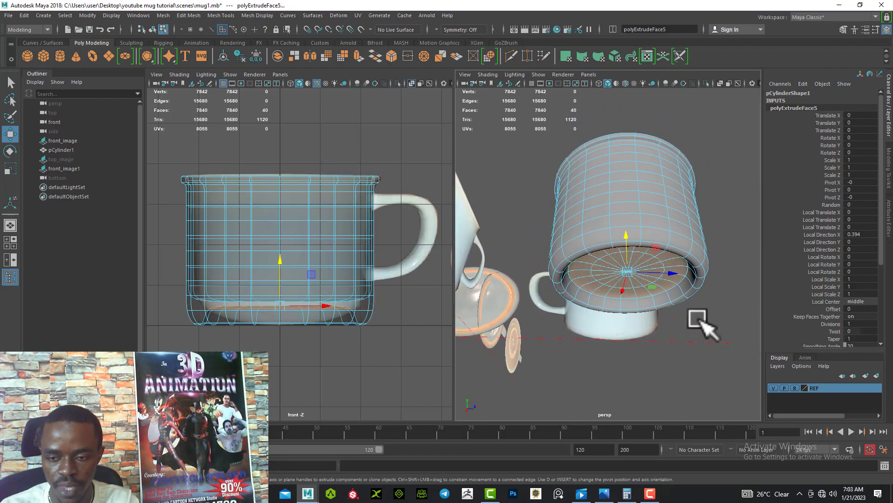
left_click(698, 317)
right_click_drag(696, 312, 692, 367, "alt")
middle_click_drag(692, 367, 664, 355, "alt")
left_click_drag(664, 355, 651, 335, "alt")
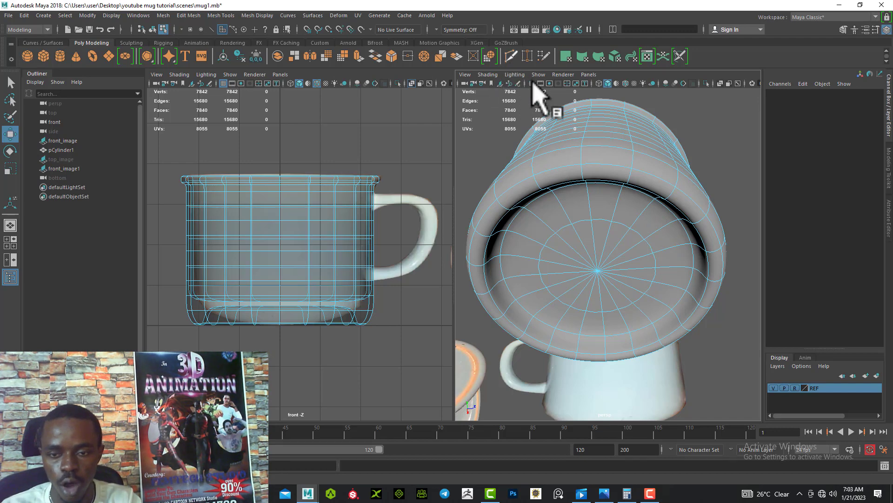
left_click_drag(608, 255, 585, 224, "alt")
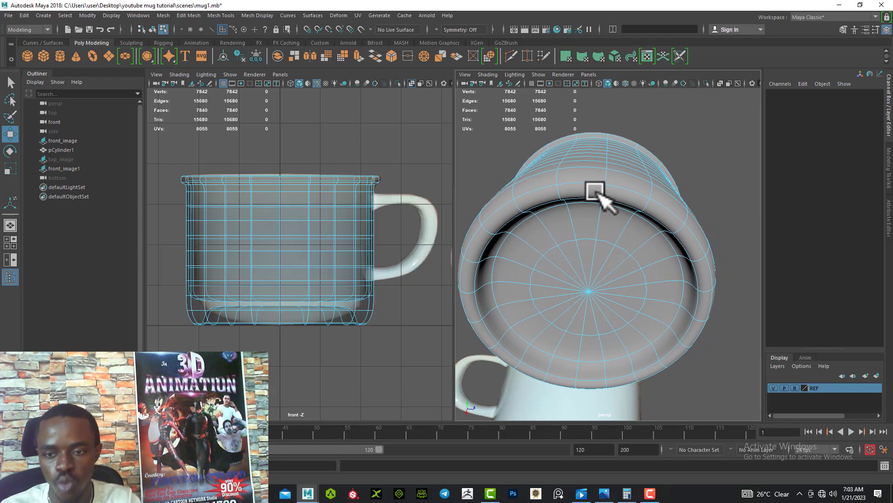
Save the scene, and connect the ring of short edges around the base rim to add edge loops around it
right_click_drag(601, 195, 605, 166)
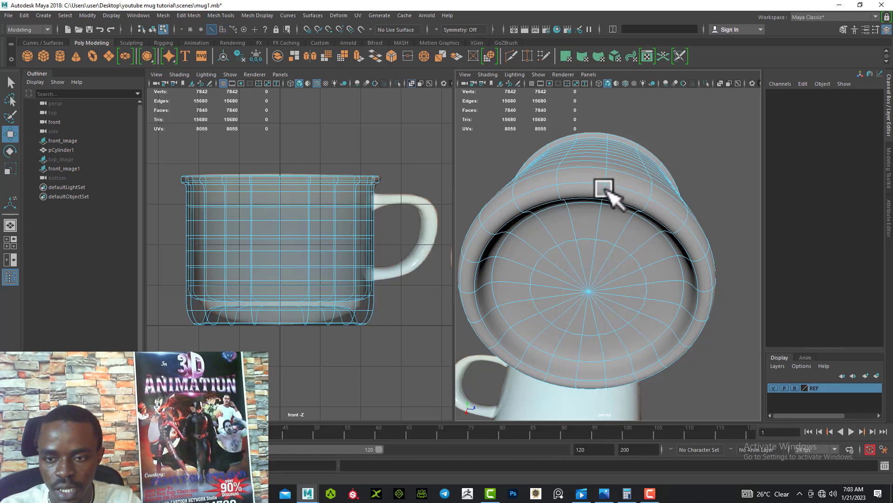
key("ctrl+s")
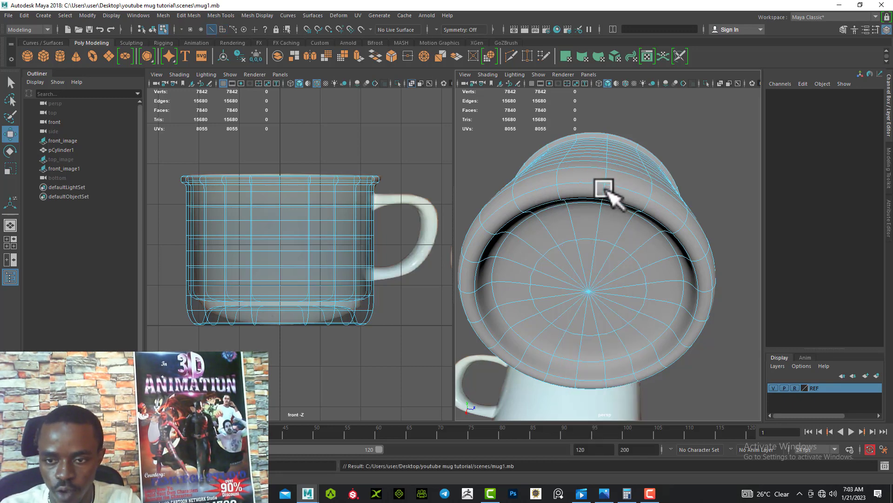
left_click_drag(634, 230, 610, 194, "alt")
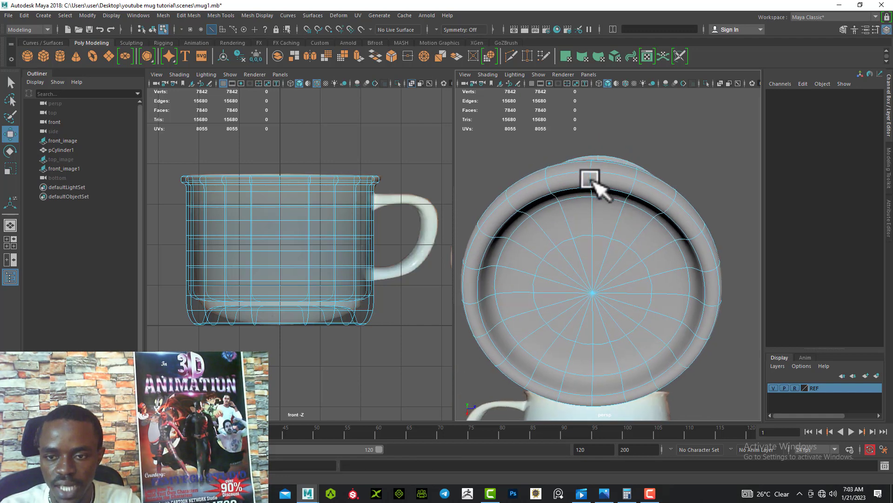
left_click(591, 179)
key("q")
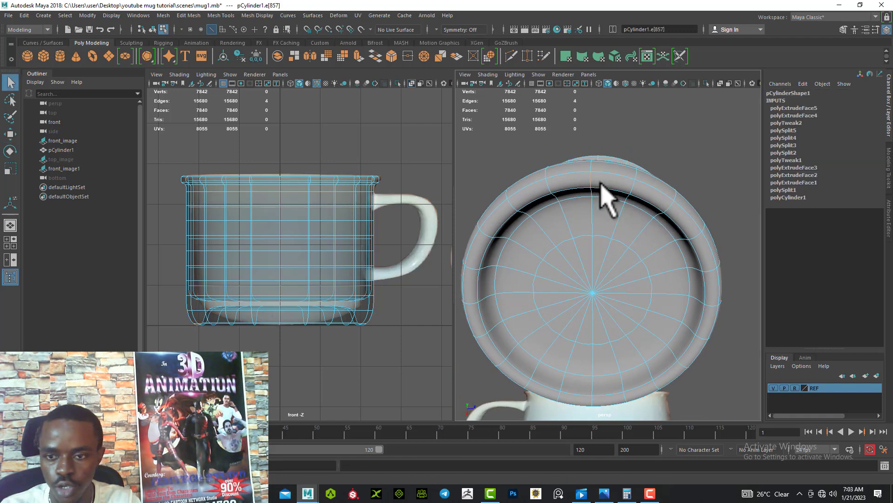
left_click(632, 184, "shift")
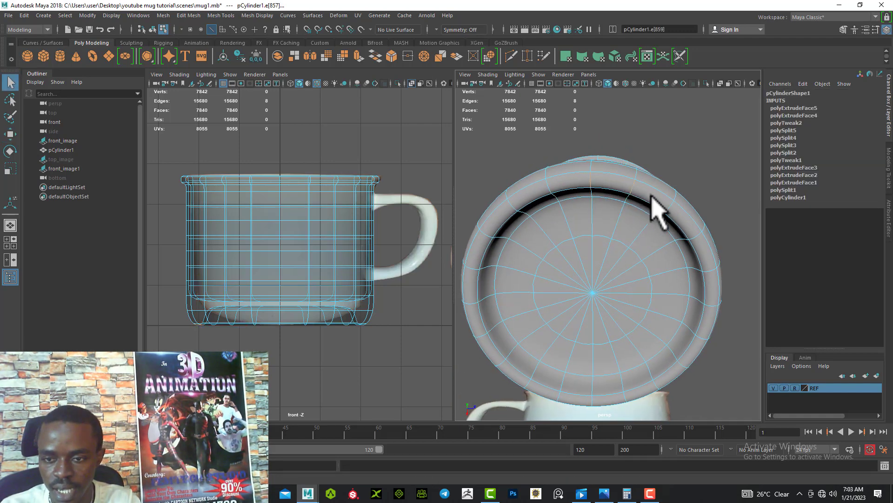
double_click(670, 207, "shift")
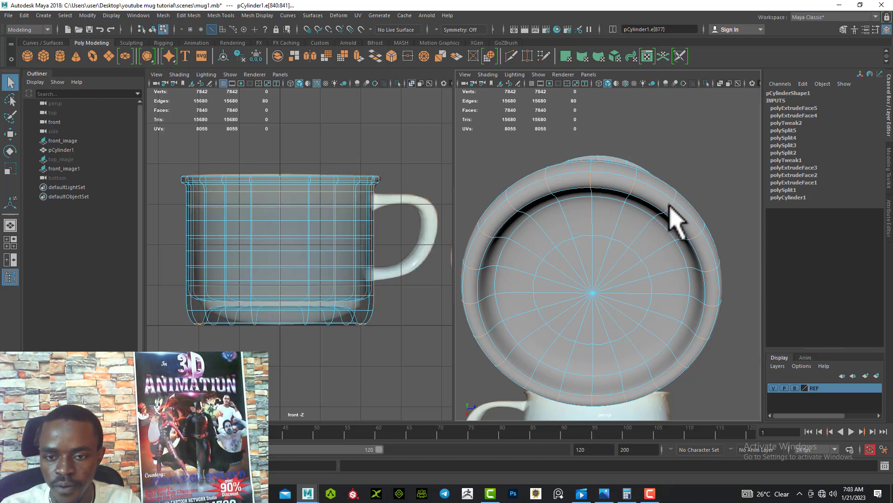
right_click(670, 206, "shift")
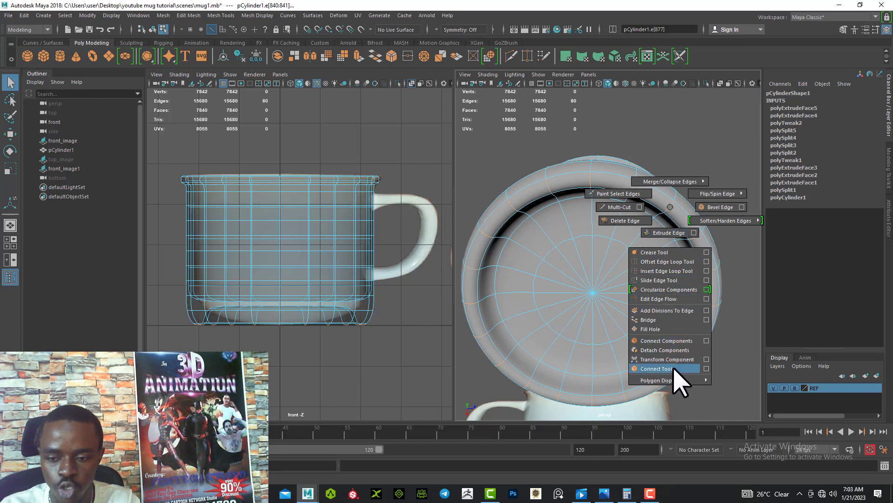
left_click(656, 369)
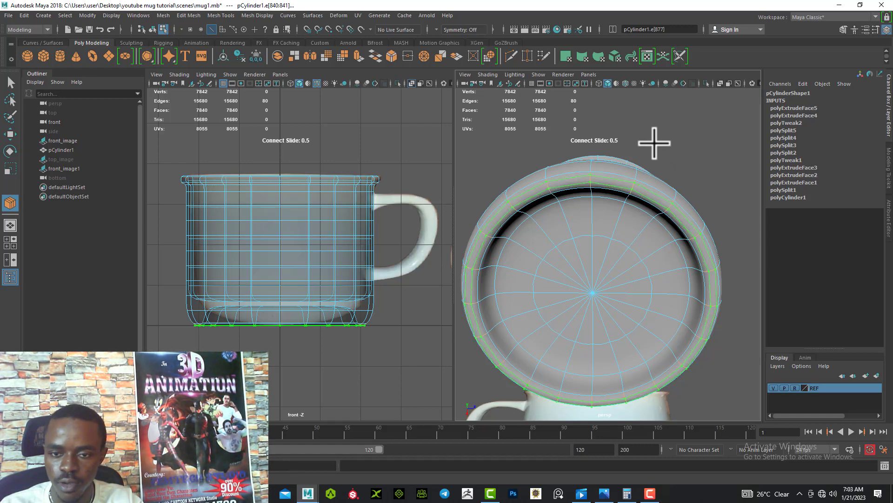
middle_click(654, 144)
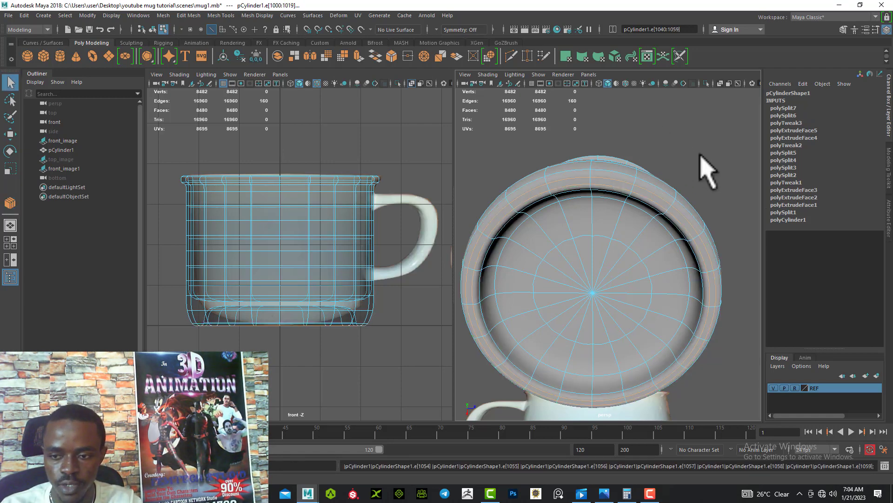
left_click_drag(700, 160, 614, 207, "alt")
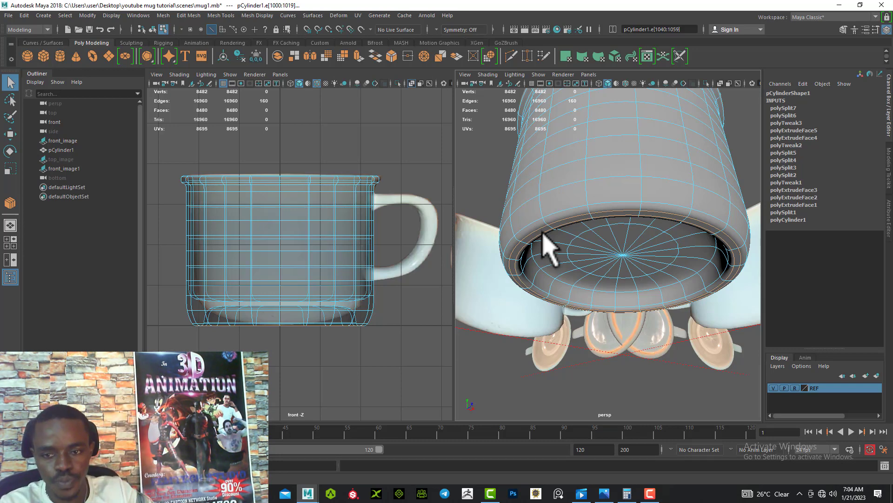
Select the full loop of narrow faces running around the underside of the mug's base rim
right_click(583, 216)
right_click_drag(582, 216, 581, 242)
left_click_drag(581, 240, 554, 200, "alt")
left_click_drag(495, 223, 515, 219, "alt")
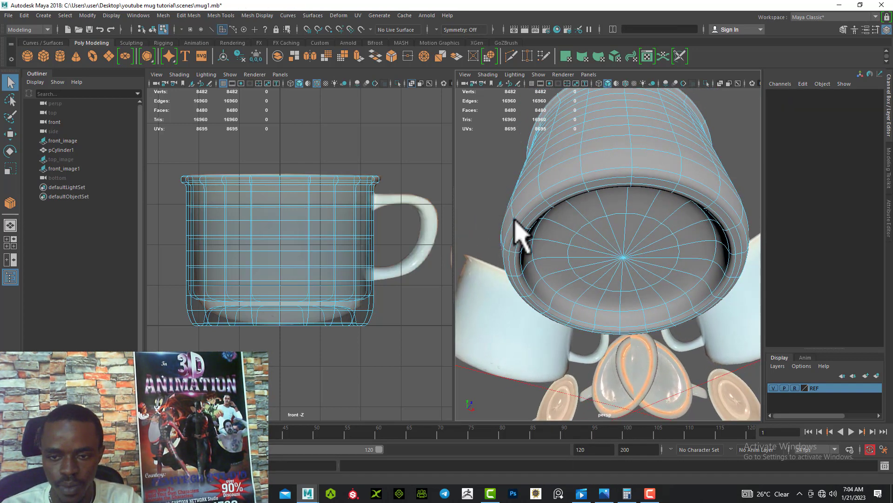
left_click(571, 186)
left_click(598, 189, "shift")
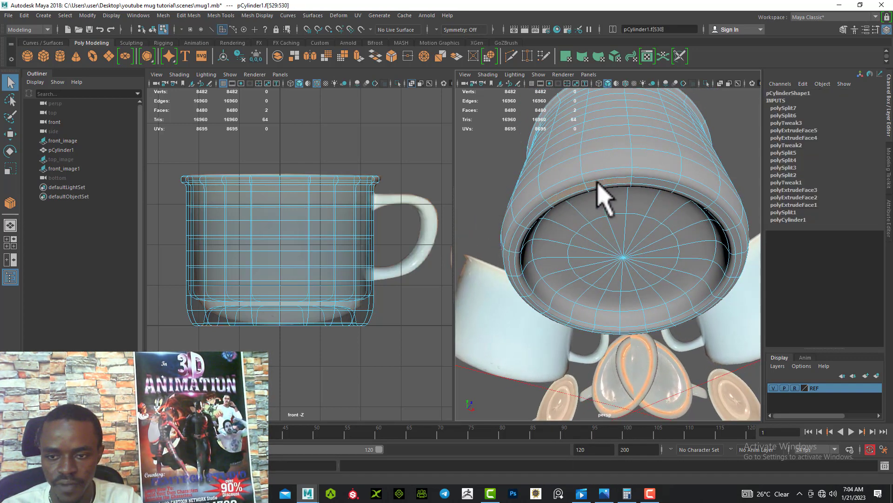
double_click(652, 186)
left_click_drag(619, 251, 621, 293, "alt")
middle_click_drag(619, 281, 616, 240, "alt")
left_click_drag(617, 240, 620, 247, "alt")
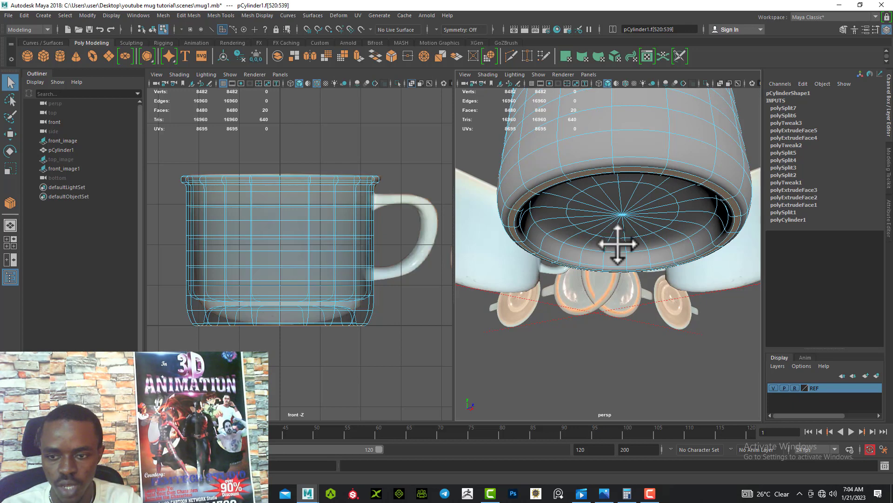
middle_click_drag(619, 246, 617, 259, "alt")
left_click_drag(617, 259, 616, 249, "alt")
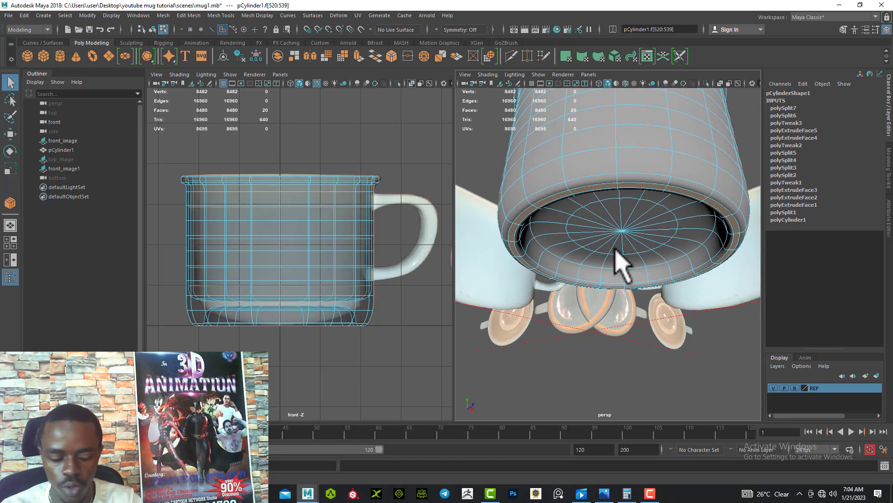
Try moving the loop of base rim faces vertically, and undo the move
key("w")
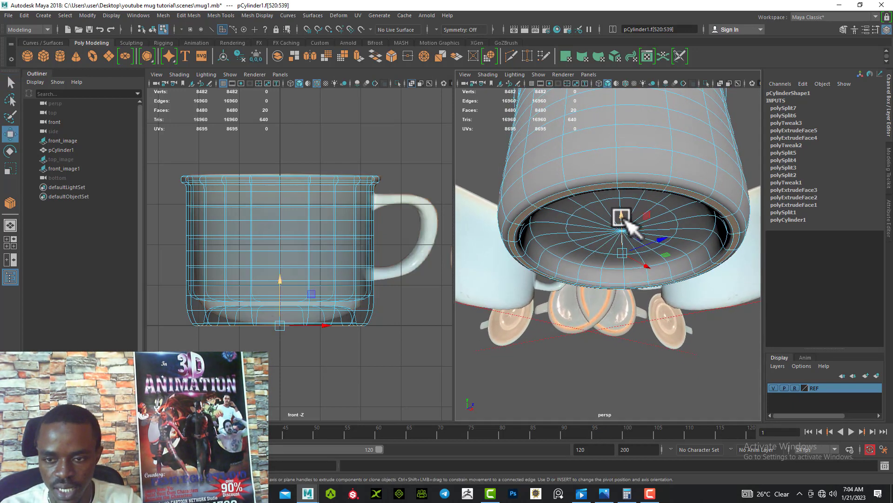
left_click_drag(624, 223, 564, 238)
key("ctrl+z")
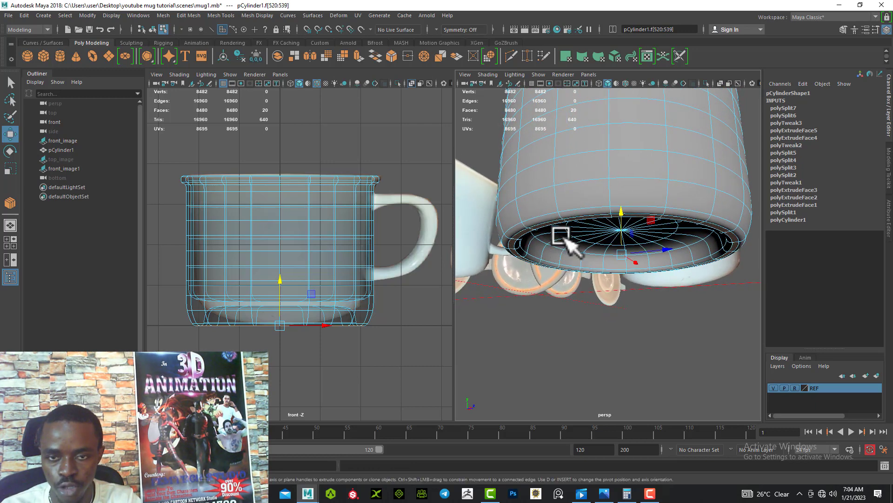
Extrude the loop of base rim faces, move it slightly downward to form a foot ring, and deselect it
left_click(357, 56)
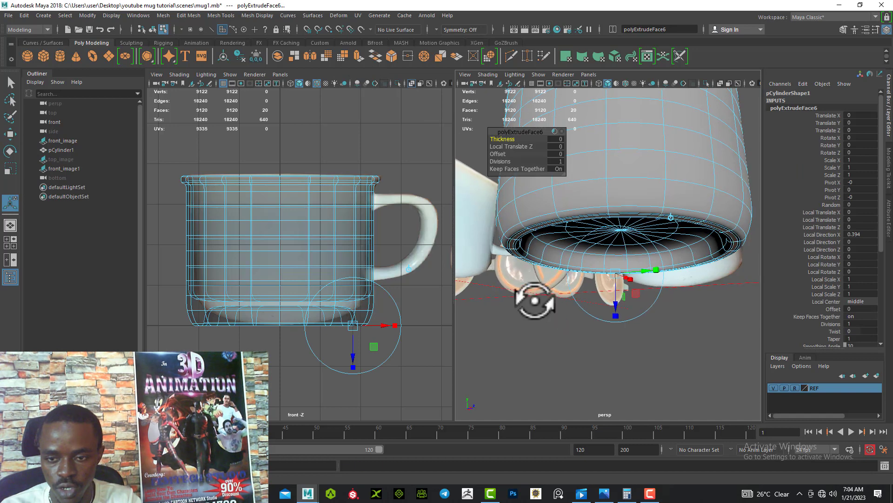
left_click_drag(534, 299, 522, 295, "alt")
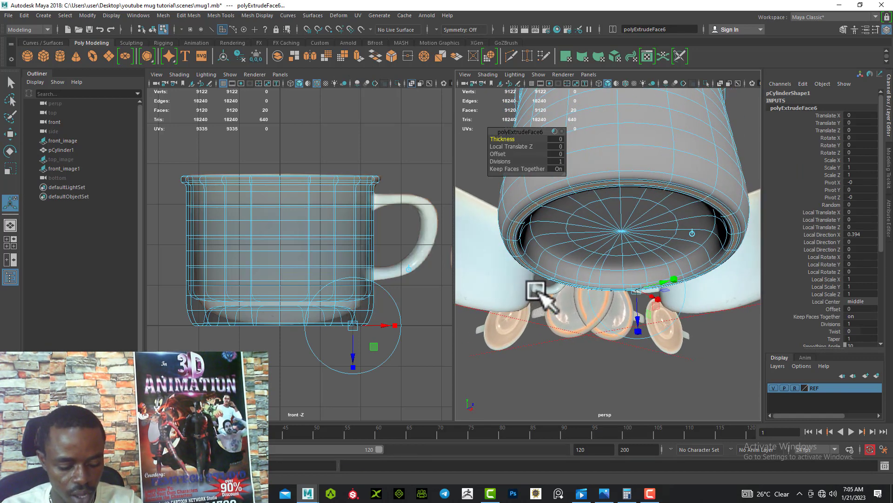
key("w")
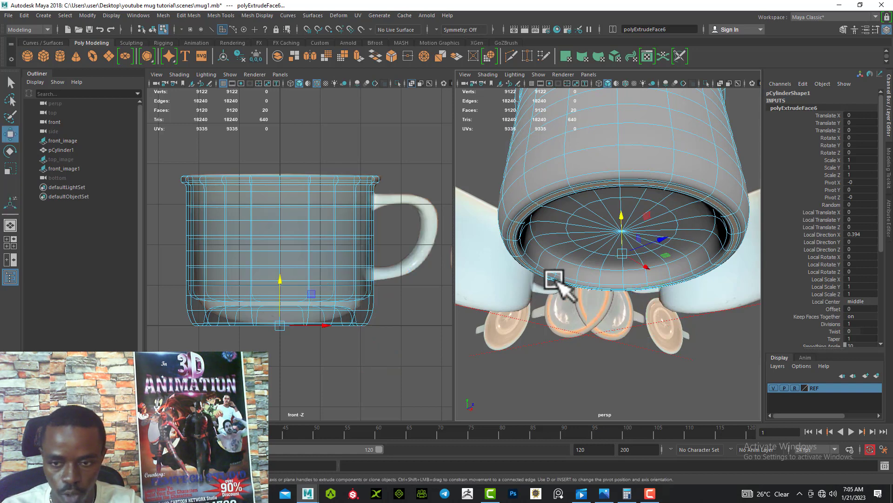
left_click_drag(622, 228, 622, 229)
left_click_drag(579, 279, 698, 303, "alt")
left_click(615, 308)
Examine the mug's foot, outer wall and overall shape from several angles beside the reference images
left_click_drag(626, 309, 600, 327, "alt")
right_click_drag(619, 311, 603, 323, "alt")
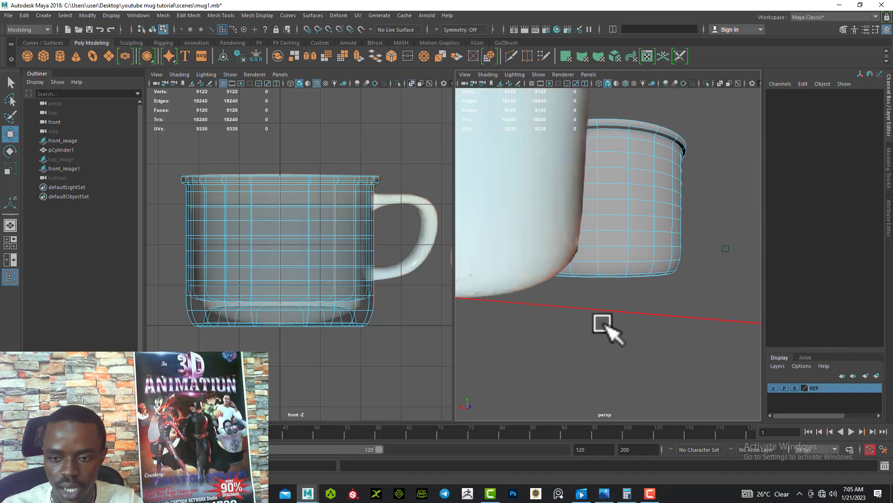
mouse_move(604, 323)
left_mouse_down("alt")
mouse_move(557, 285)
mouse_move(592, 339)
mouse_move(591, 309)
mouse_move(615, 309)
mouse_move(600, 313)
mouse_move(610, 335)
left_mouse_up("alt")
middle_click_drag(610, 335, 610, 315, "alt")
left_click_drag(610, 315, 631, 327, "alt")
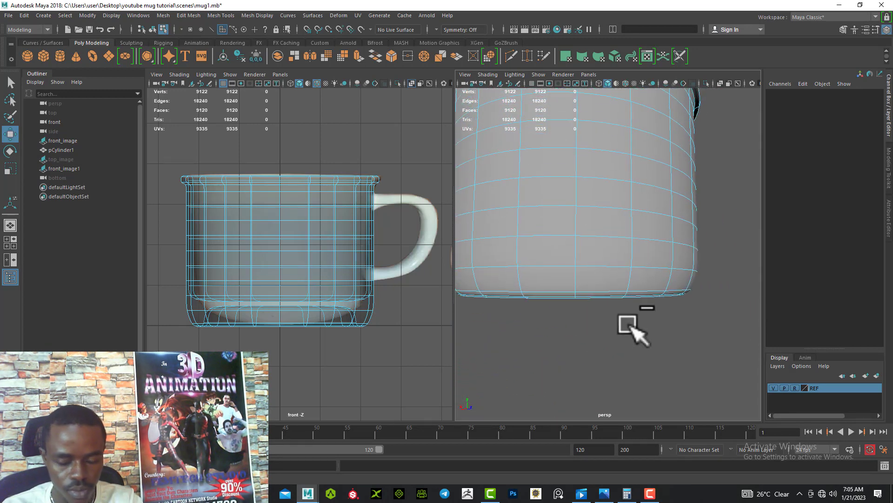
right_click_drag(595, 319, 568, 259, "alt")
left_click_drag(568, 259, 614, 309, "alt")
middle_click_drag(614, 309, 641, 321, "alt")
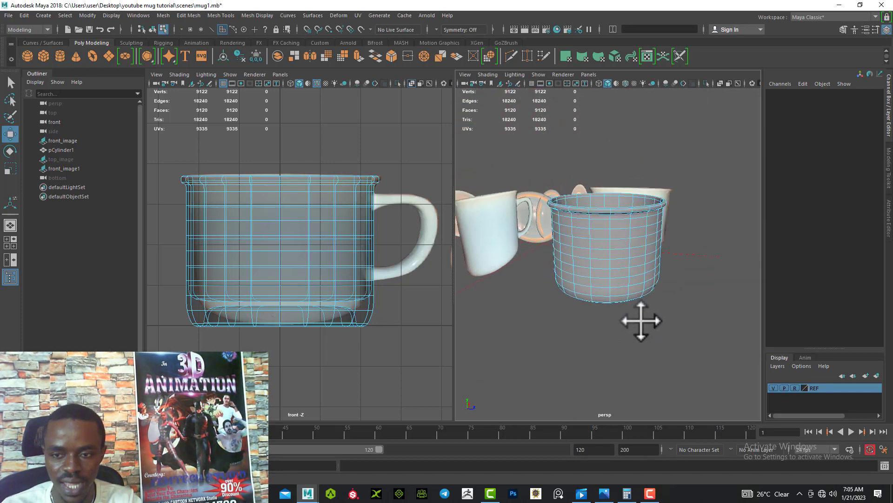
left_click_drag(641, 321, 535, 322, "alt")
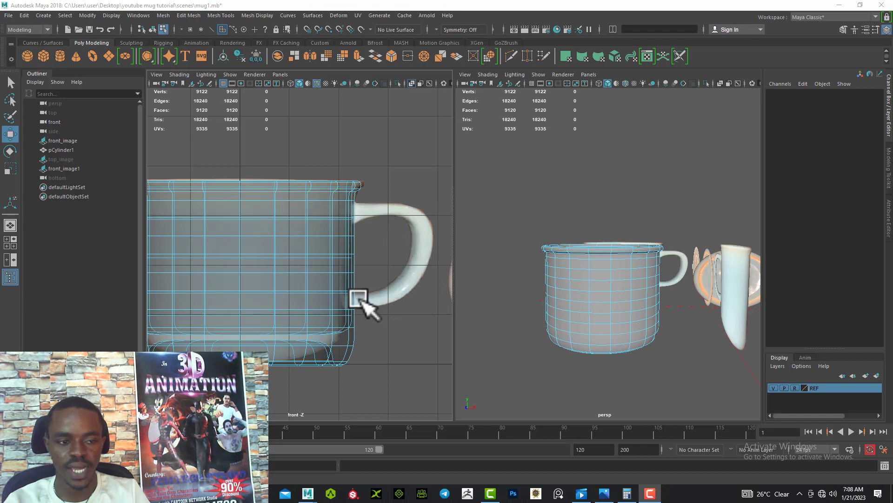
Switch to the four-view layout and compare the mug with its references in the front, side and perspective views
left_click(10, 242)
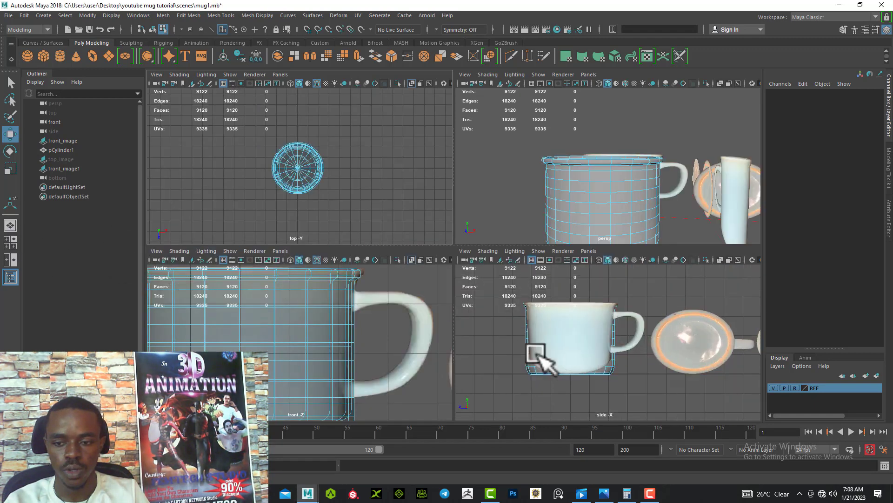
key("f")
key("f")
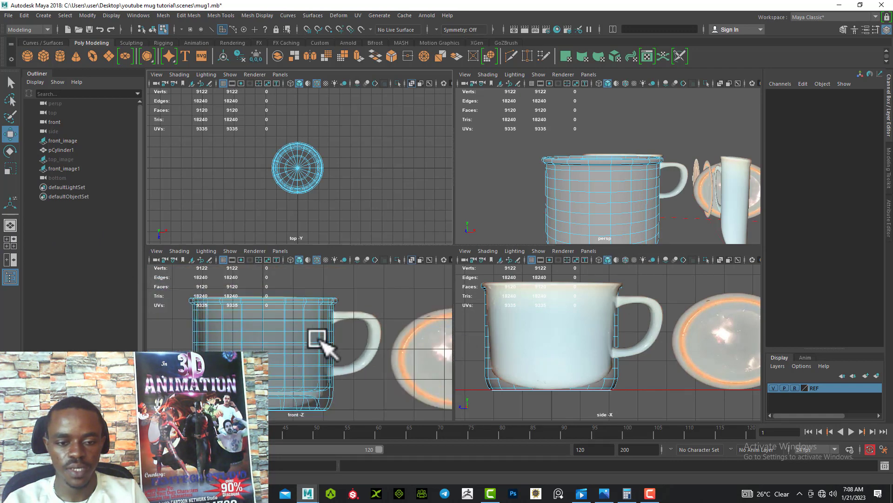
scroll(543, 206, "down", 5)
left_click_drag(528, 200, 549, 235, "alt")
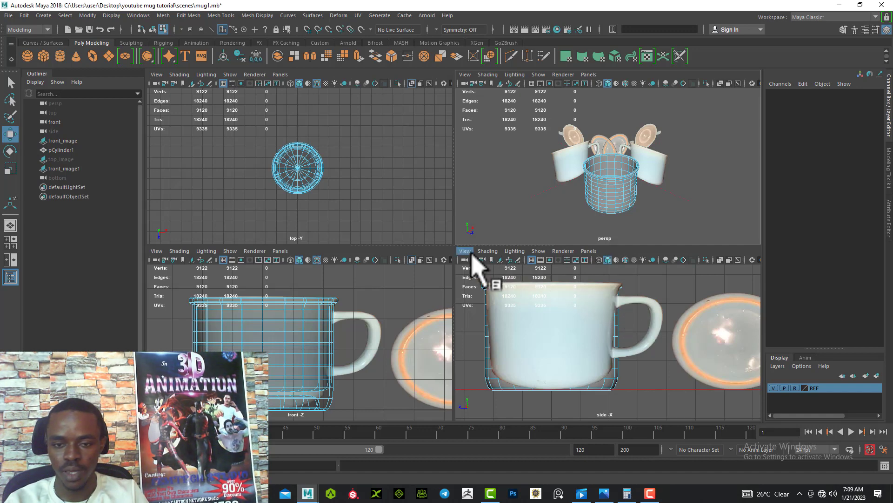
left_click_drag(456, 308, 425, 306)
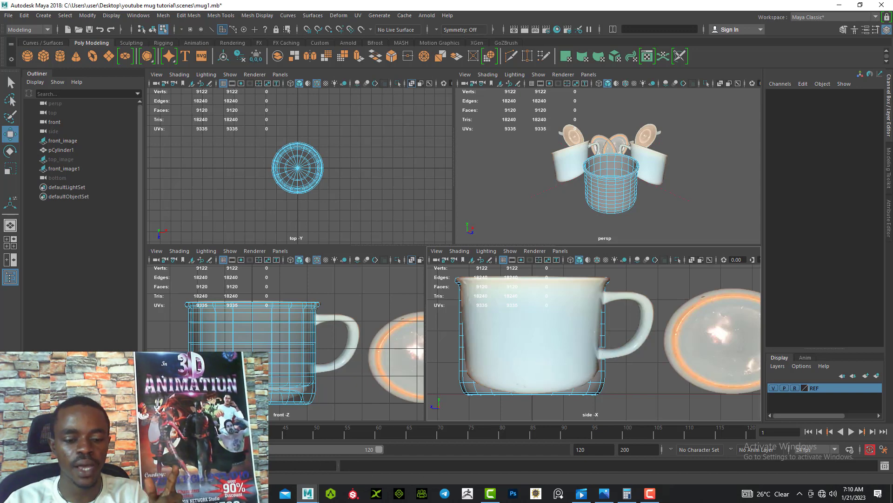
In File Explorer, view the head and body images in the Desktop folder "3d mode reference" enlarged, and return to Maya
left_click(240, 493)
left_click(291, 456)
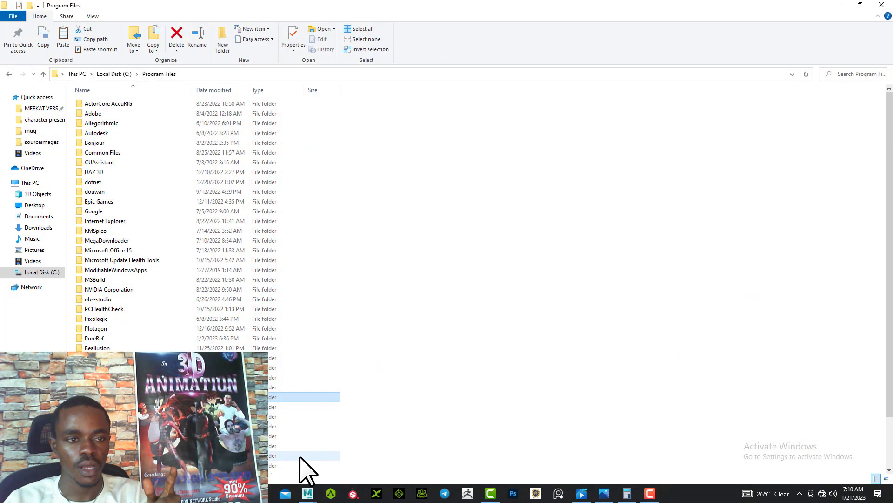
left_click(32, 215)
left_click(31, 204)
double_click(111, 213)
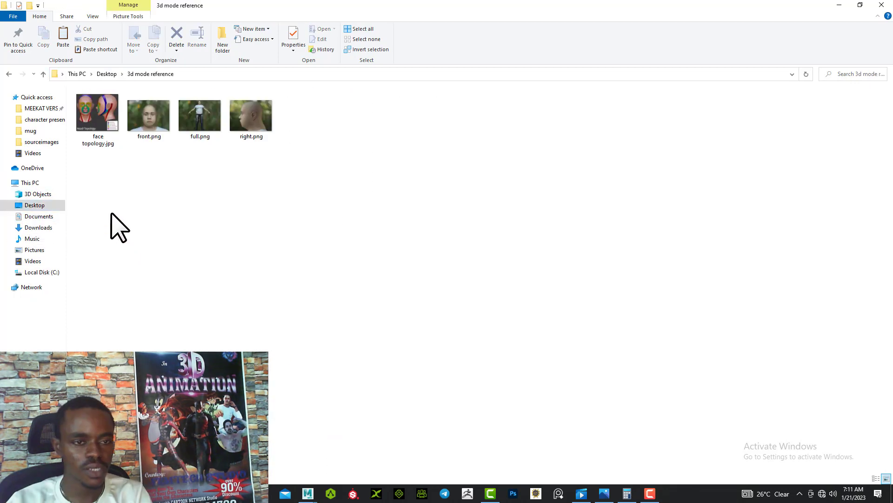
scroll(130, 235, "up", 4, "ctrl")
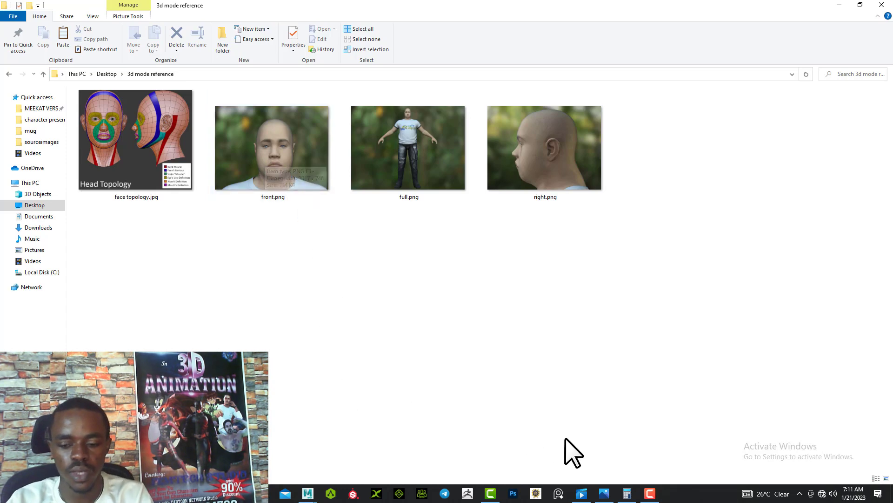
left_click(840, 5)
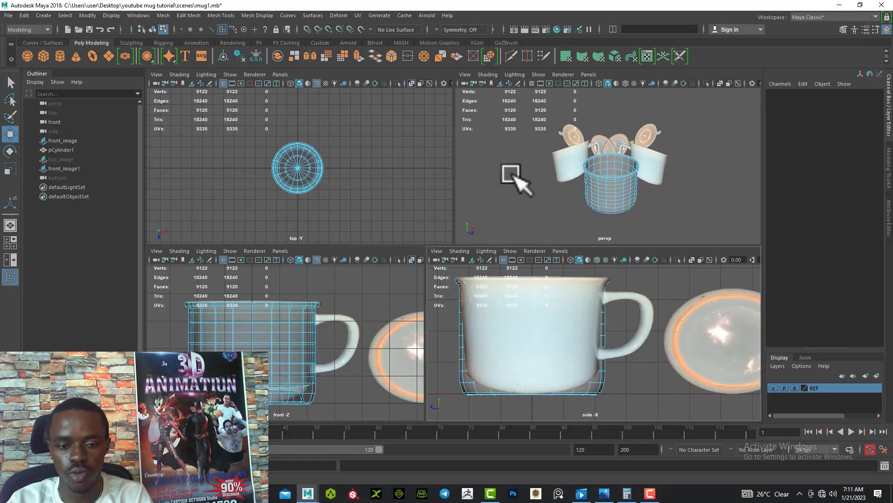
Restore the front and perspective two-pane layout, and turn off X-ray shading in the front view beside the reference handle
scroll(328, 335, "up", 3)
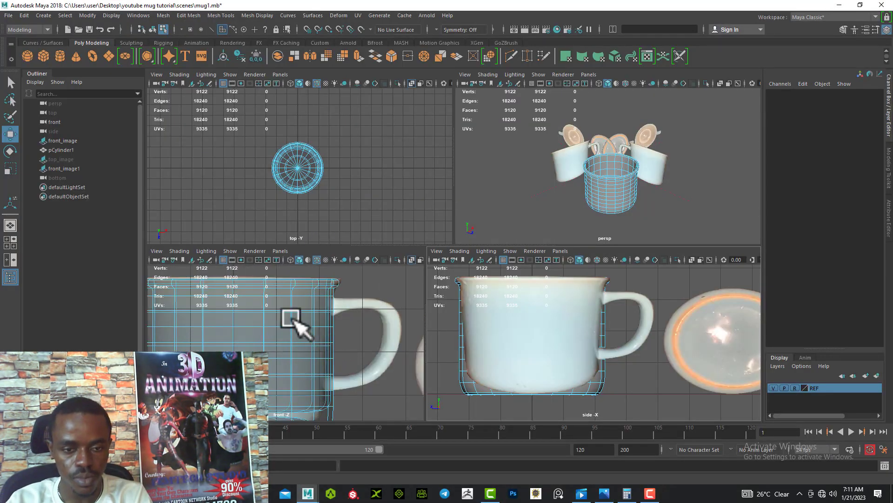
left_click(10, 260)
scroll(312, 286, "up", 2)
middle_click_drag(329, 279, 293, 264, "alt")
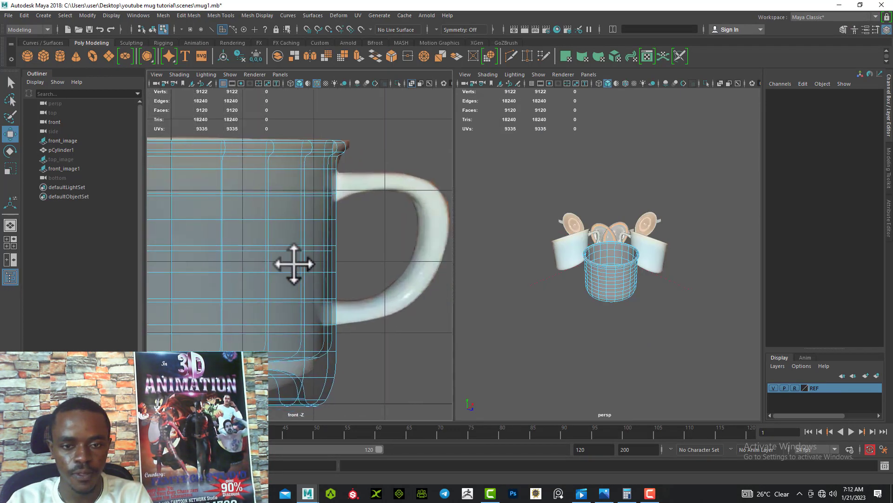
scroll(251, 199, "up", 2)
right_click(247, 189)
left_click(246, 214)
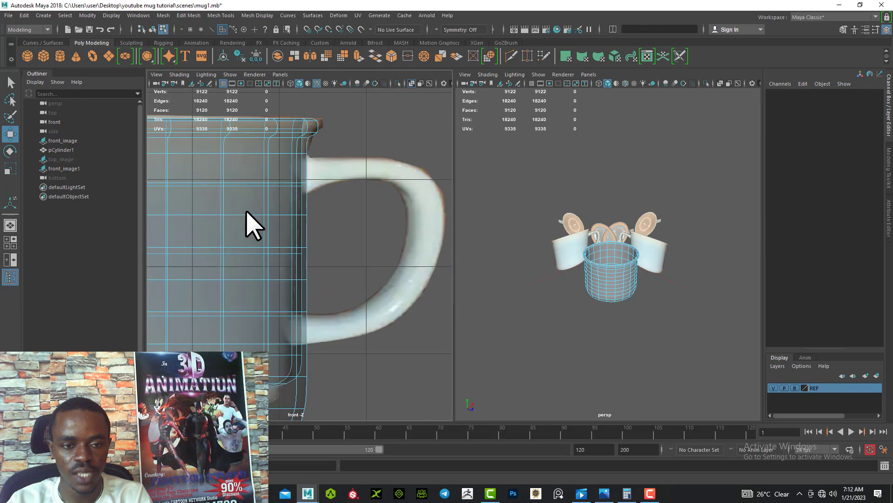
left_click(411, 84)
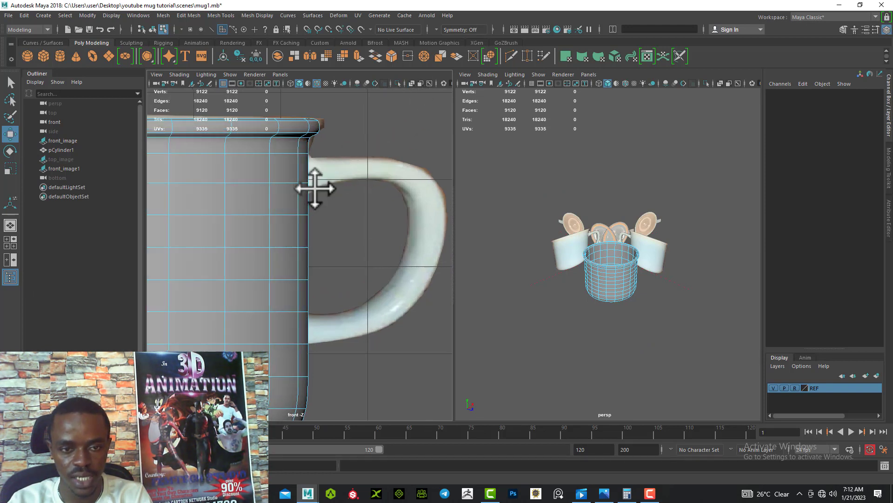
Select two adjacent faces at the handle's upper attachment and two at its lower attachment on the mug's outer wall
middle_click_drag(313, 186, 317, 177, "alt")
left_click(308, 157)
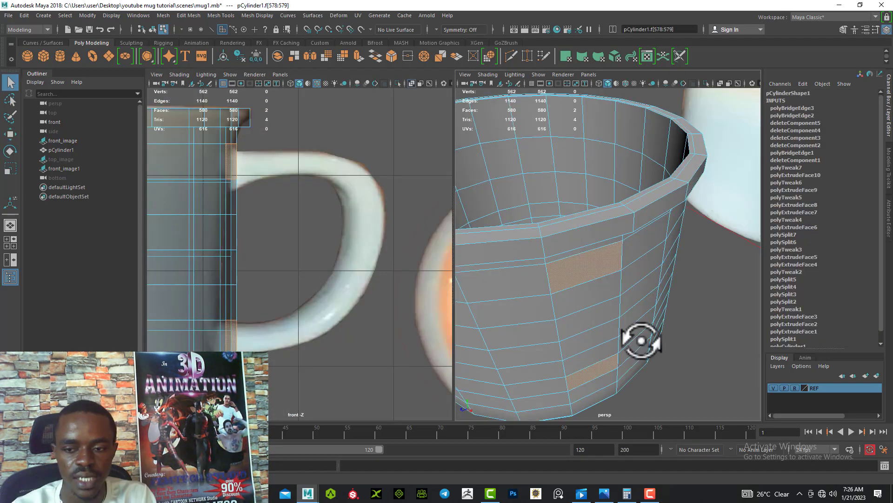
left_click_drag(641, 341, 624, 269, "alt")
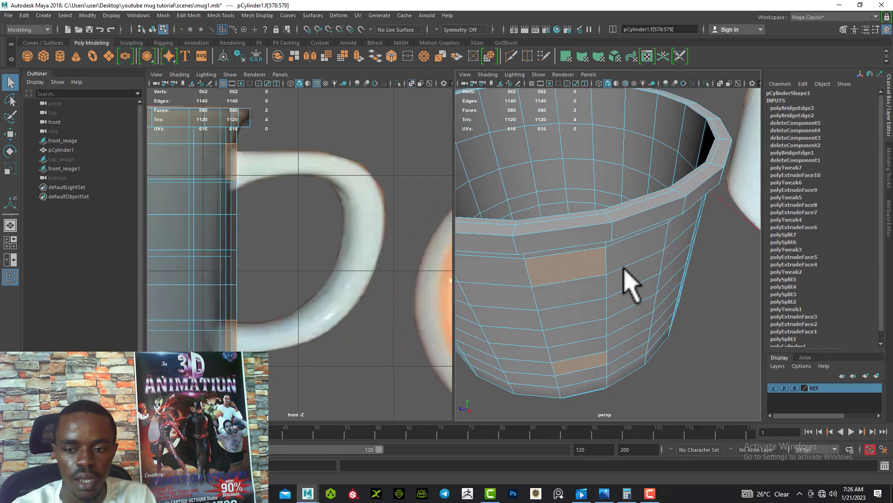
left_click(625, 253, "shift")
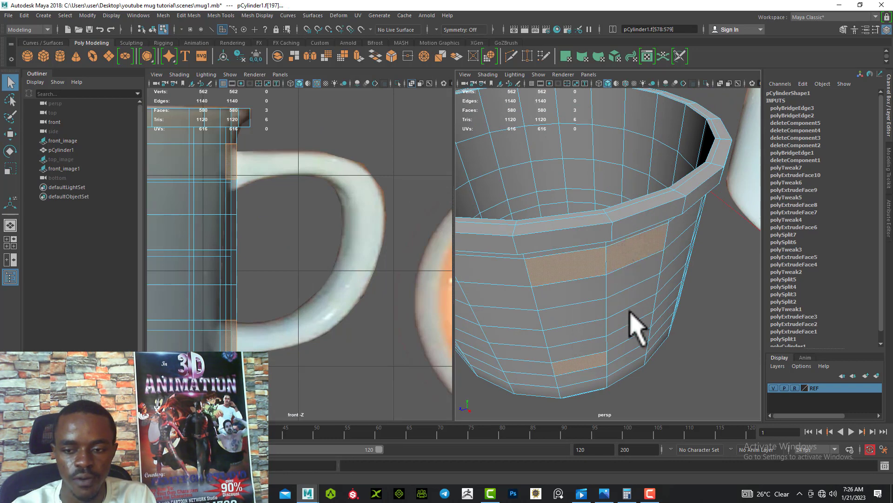
left_click_drag(599, 365, 563, 305, "alt")
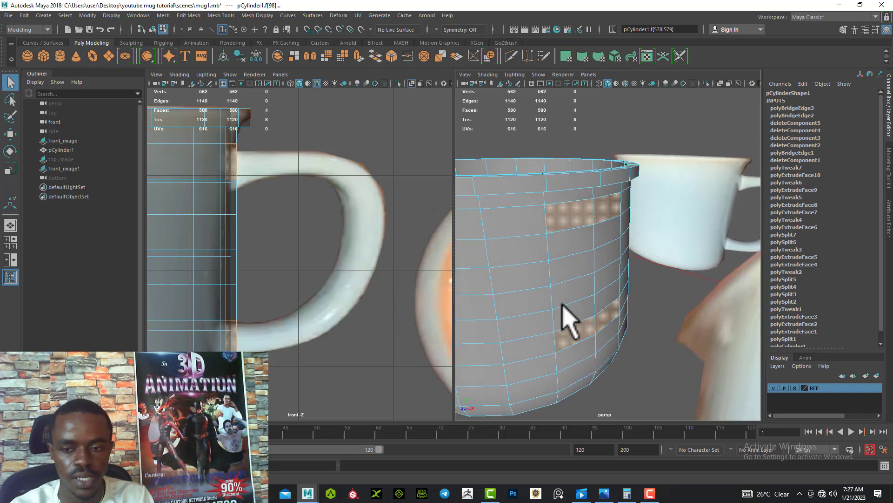
Extrude the four selected wall faces with an offset of 0.1 to inset both handle attachment areas
left_click(357, 56)
left_click_drag(528, 259, 534, 259, "alt")
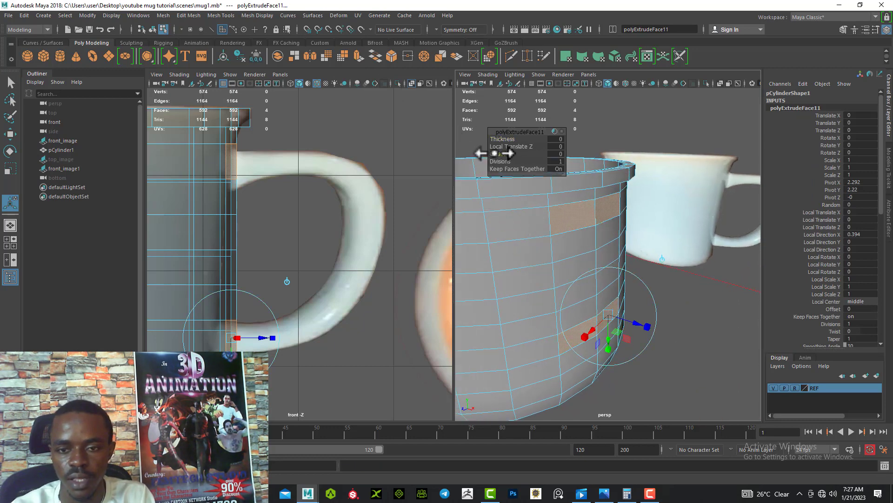
left_click_drag(494, 154, 668, 238)
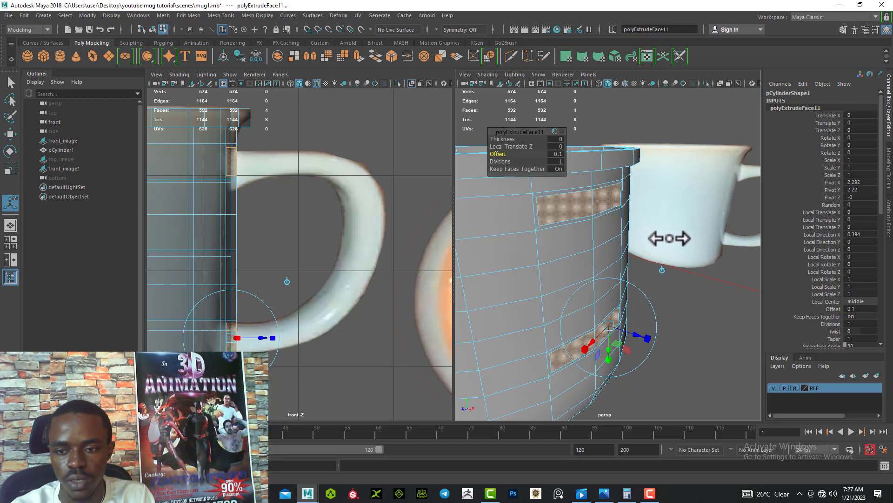
left_click_drag(670, 242, 618, 235, "alt")
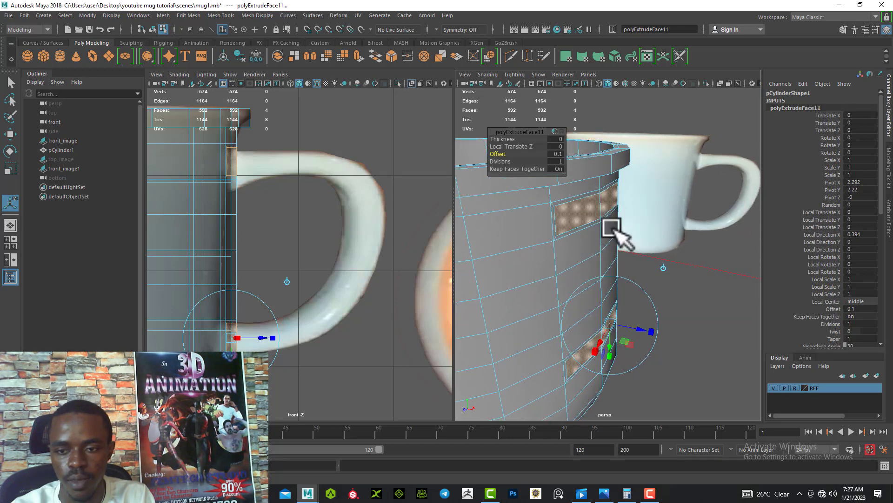
Extrude the inset upper and lower faces again and pull them outward along X to form two handle stubs
left_click(359, 58)
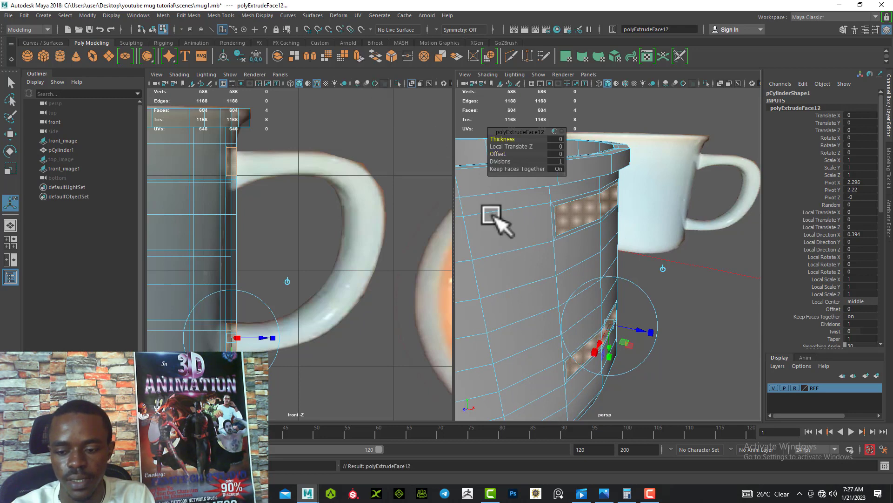
left_click(650, 494)
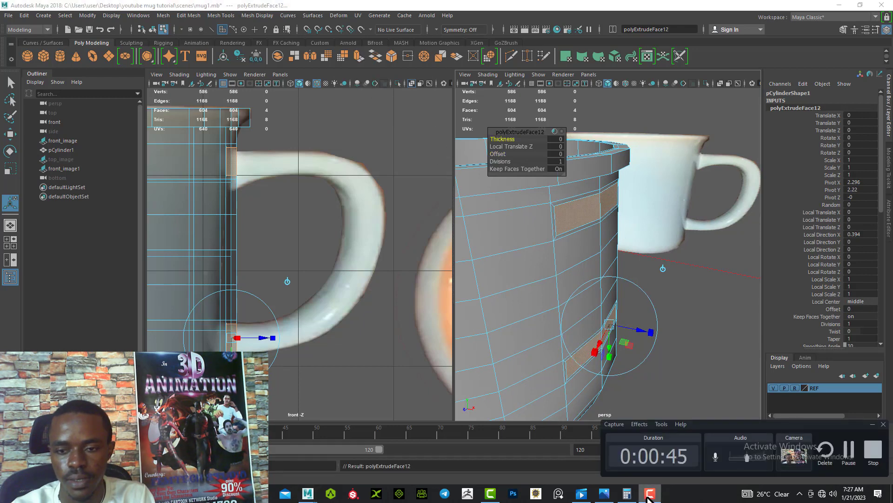
left_click(650, 494)
mouse_move(535, 269)
left_mouse_down("alt")
mouse_move(515, 261)
mouse_move(526, 267)
mouse_move(533, 298)
mouse_move(539, 283)
mouse_move(528, 273)
mouse_move(534, 284)
left_mouse_up("alt")
key("w")
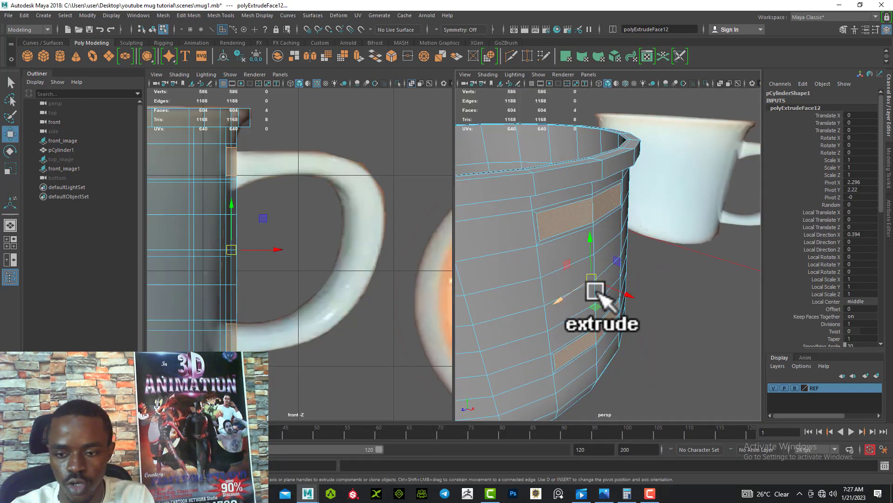
left_click_drag(625, 295, 654, 323, "shift")
left_click_drag(574, 299, 621, 271, "alt")
mouse_move(578, 291)
left_mouse_down("alt")
mouse_move(565, 301)
mouse_move(606, 292)
mouse_move(582, 272)
mouse_move(590, 281)
left_mouse_up("alt")
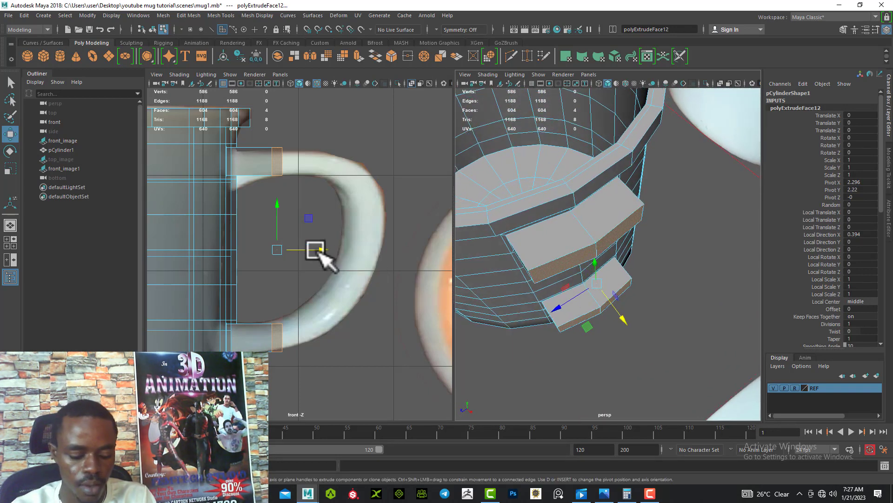
Scale the end faces of both handle stubs flat along X and compare them with the reference handle
key("r")
left_click_drag(321, 250, 290, 250)
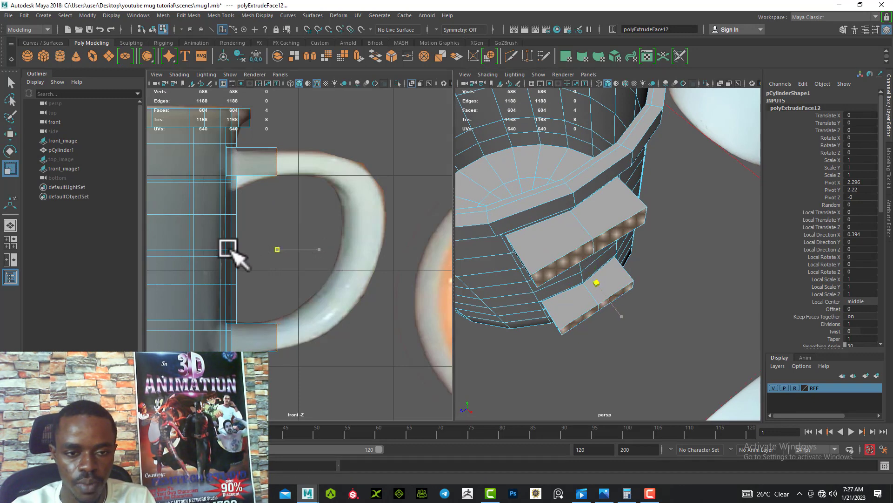
left_click_drag(591, 279, 605, 265, "alt")
left_click_drag(612, 319, 605, 274, "alt")
middle_click_drag(313, 259, 302, 237, "alt")
right_click_drag(301, 238, 303, 270, "alt")
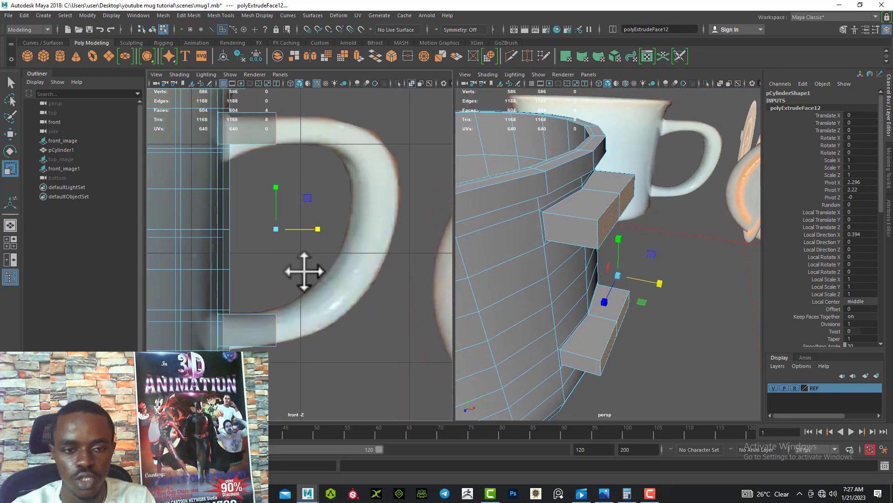
middle_click_drag(302, 271, 305, 282, "alt")
right_click_drag(303, 260, 307, 283, "alt")
middle_click_drag(304, 279, 304, 298, "alt")
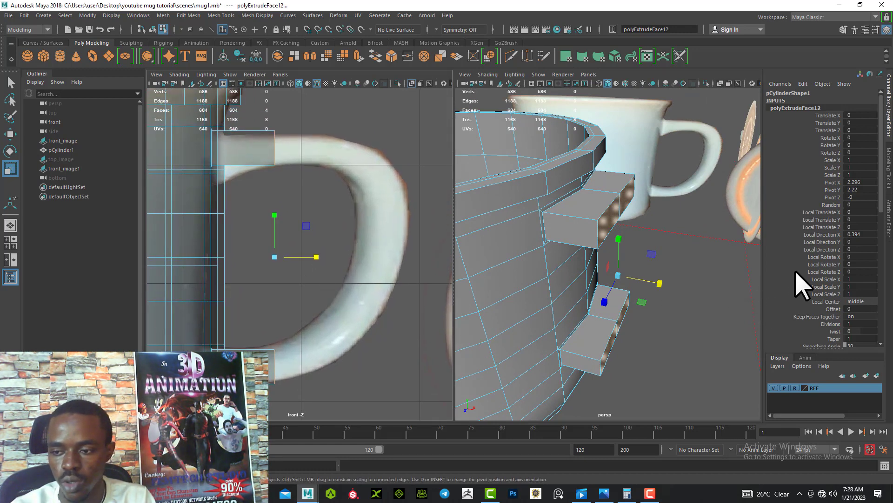
Move the end faces of both handle stubs back along X toward the mug wall to shorten the stubs
scroll(798, 286, "down", 3)
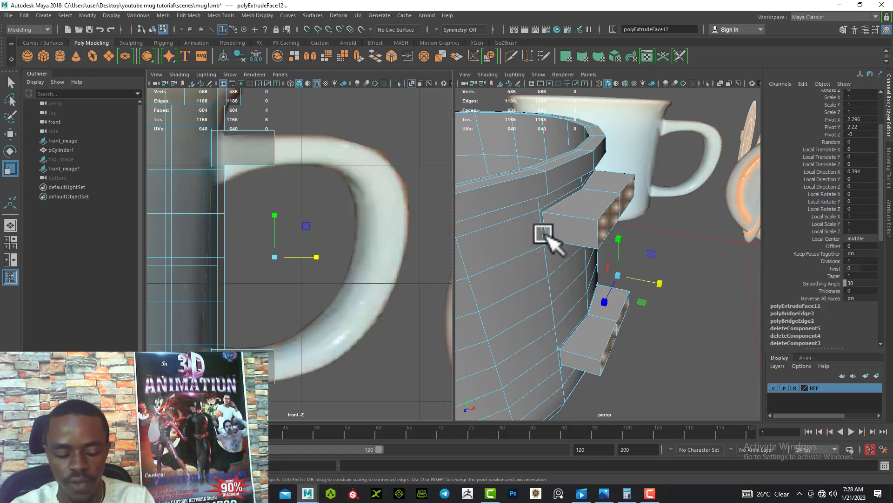
key("t")
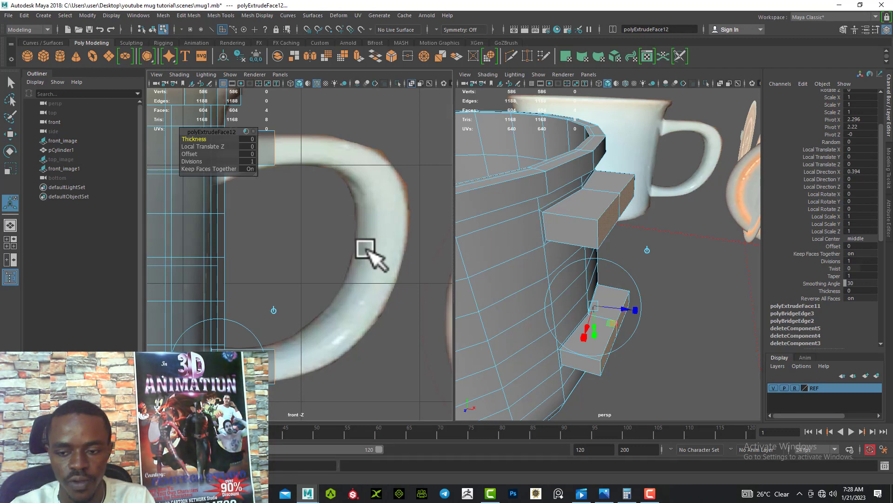
left_click(321, 239, "alt")
left_click_drag(576, 295, 532, 285, "alt")
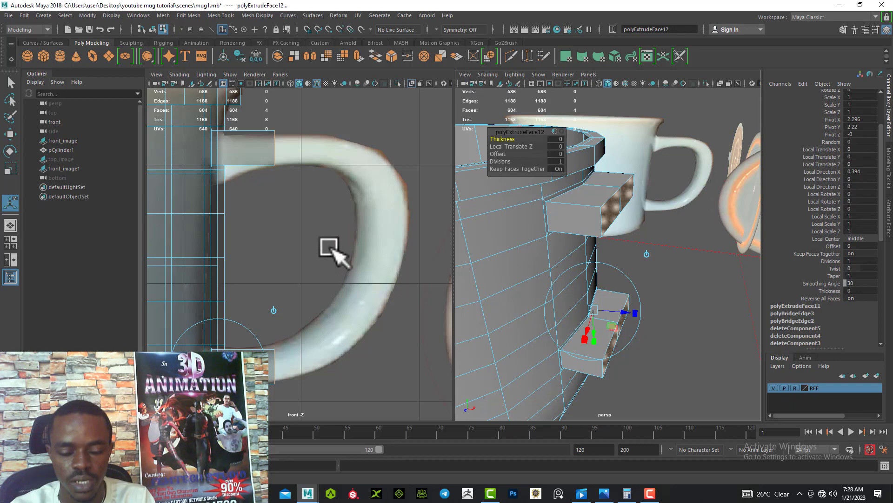
mouse_move(325, 261)
middle_mouse_down("alt")
mouse_move(317, 258)
mouse_move(323, 266)
middle_mouse_up("alt")
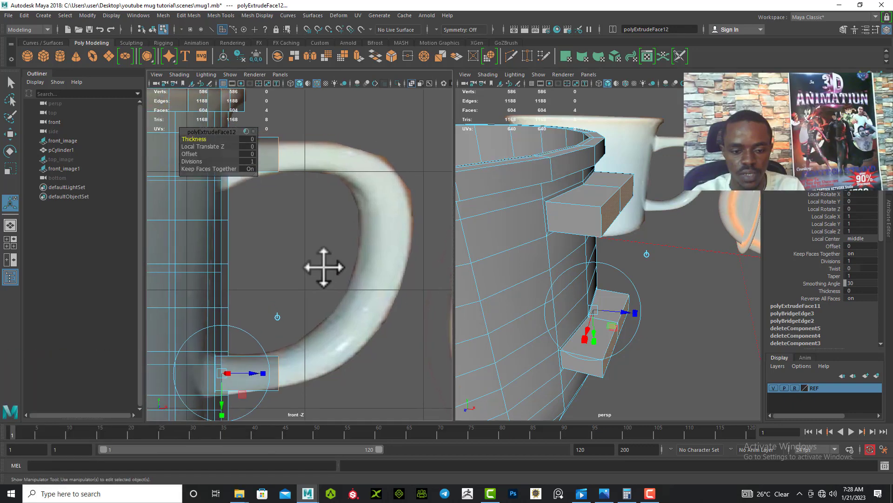
key("w")
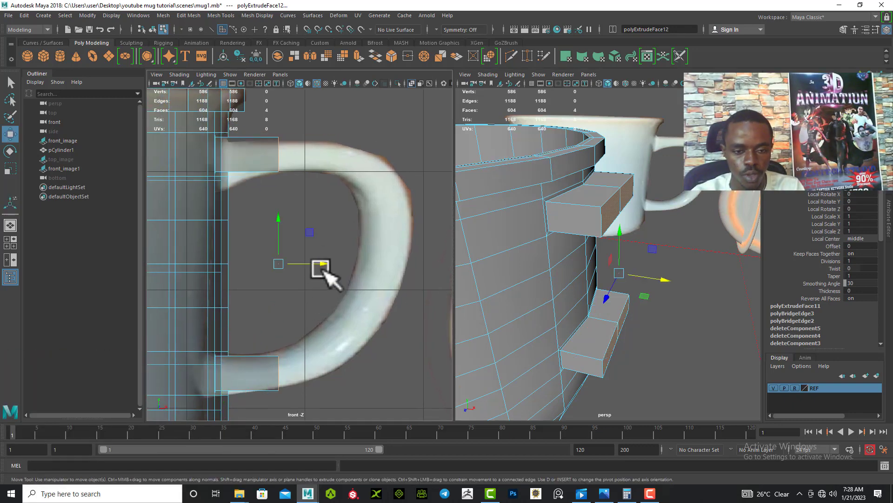
left_click_drag(326, 264, 301, 264)
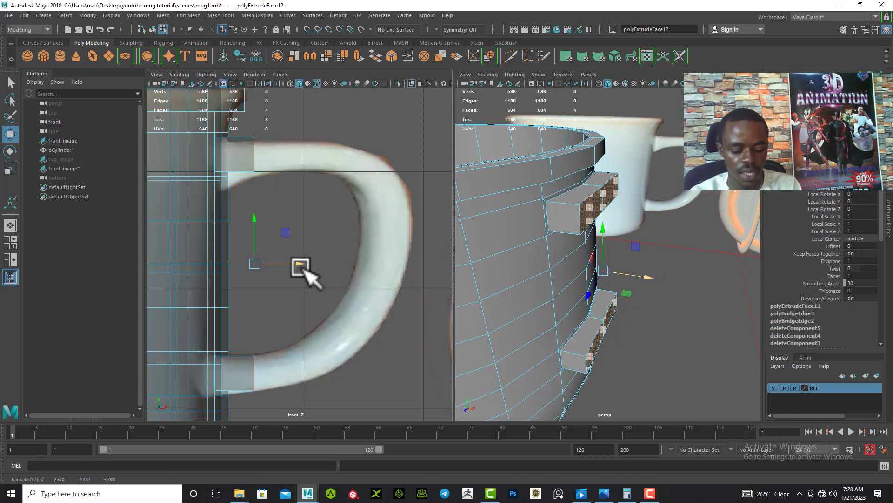
Extrude the end faces of both stubs and pull the new segments outward along X over the reference handle
key("ctrl+e")
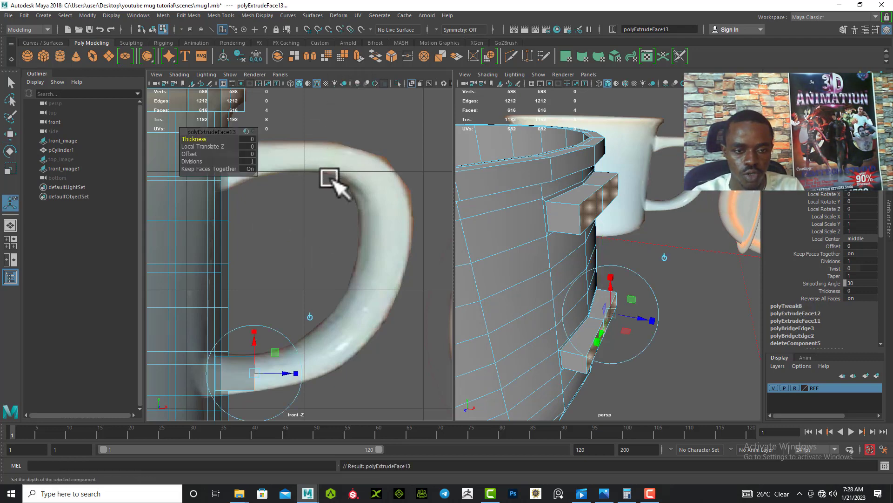
key("w")
left_click_drag(302, 265, 337, 264)
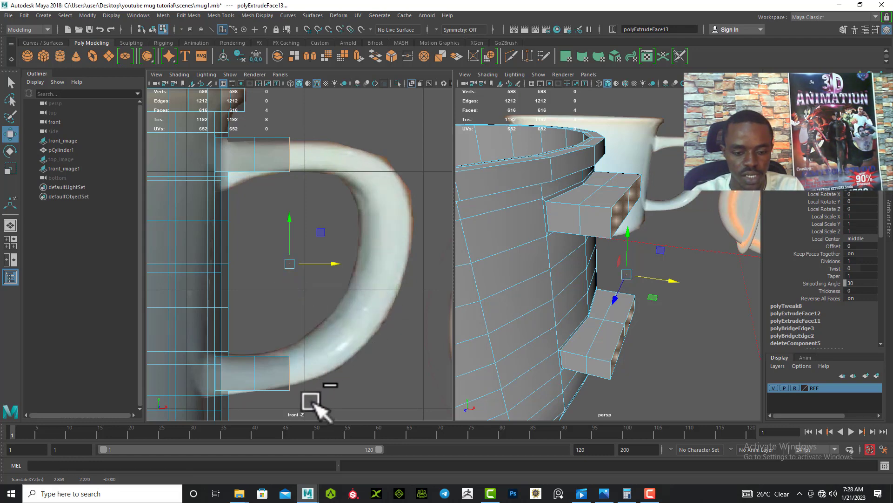
Keep only the upper stub's end faces selected and rotate them to face diagonally downward along the handle's curve
left_click_drag(311, 401, 272, 333, "ctrl")
key("e")
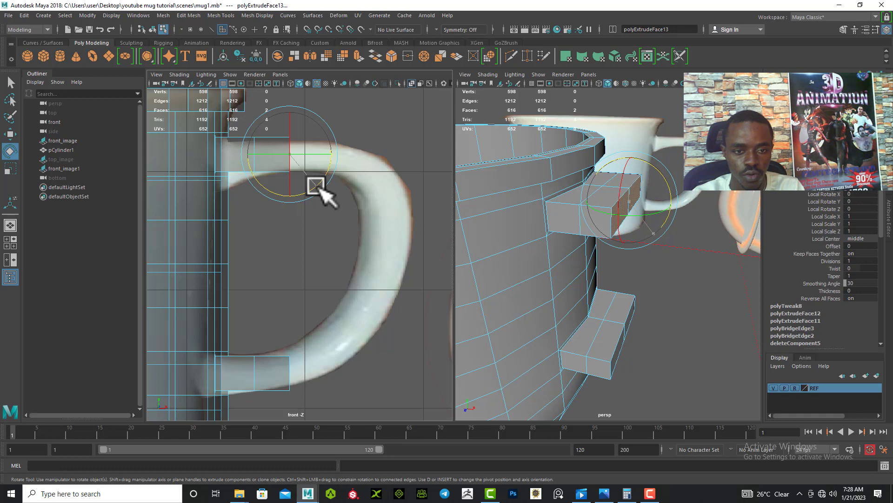
left_click_drag(320, 189, 298, 199)
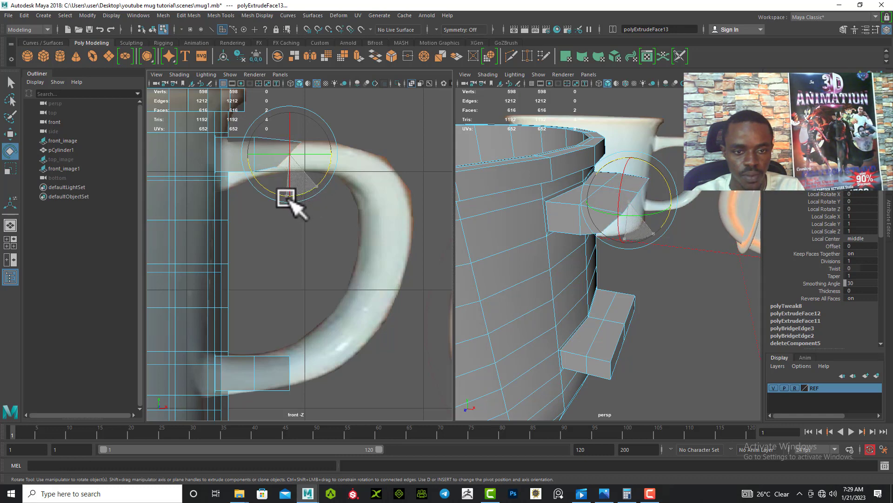
left_click_drag(286, 198, 285, 198)
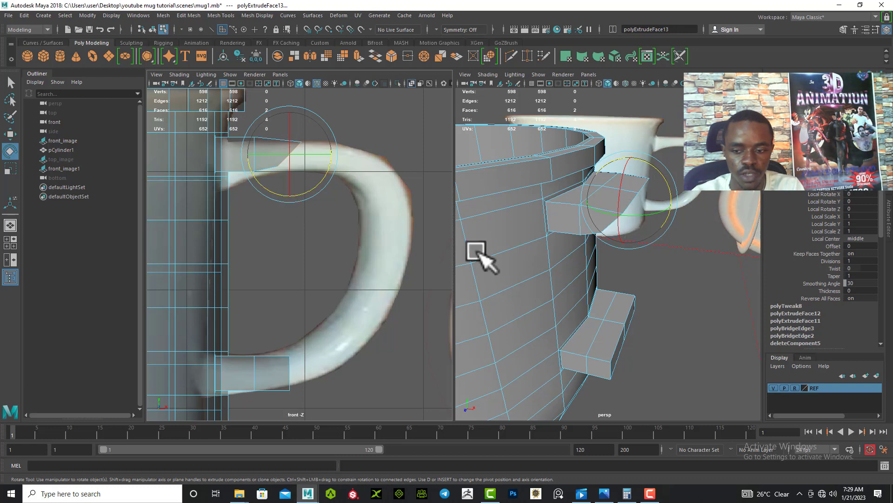
Rotate the lower stub's two end faces diagonally upward and shift them outward to follow the reference handle's curve
left_click_drag(606, 317, 583, 302, "alt")
right_click_drag(560, 251, 572, 273, "alt")
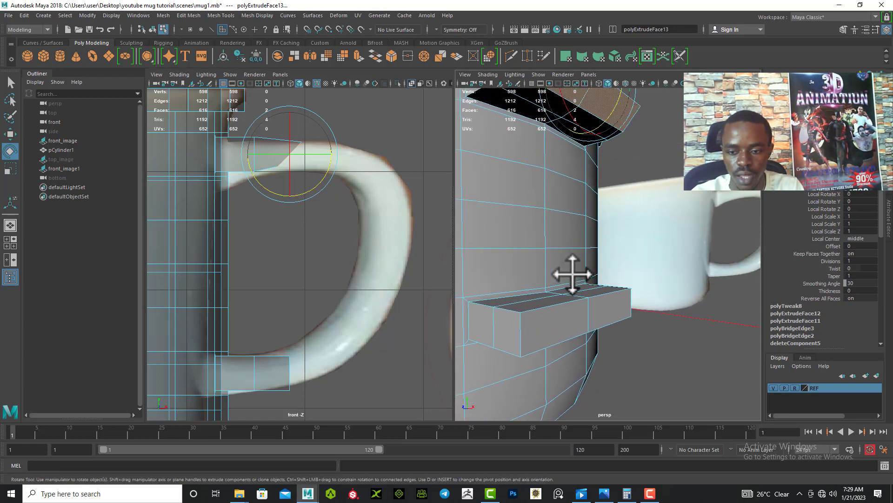
left_click_drag(573, 273, 589, 244, "alt")
left_click(591, 254)
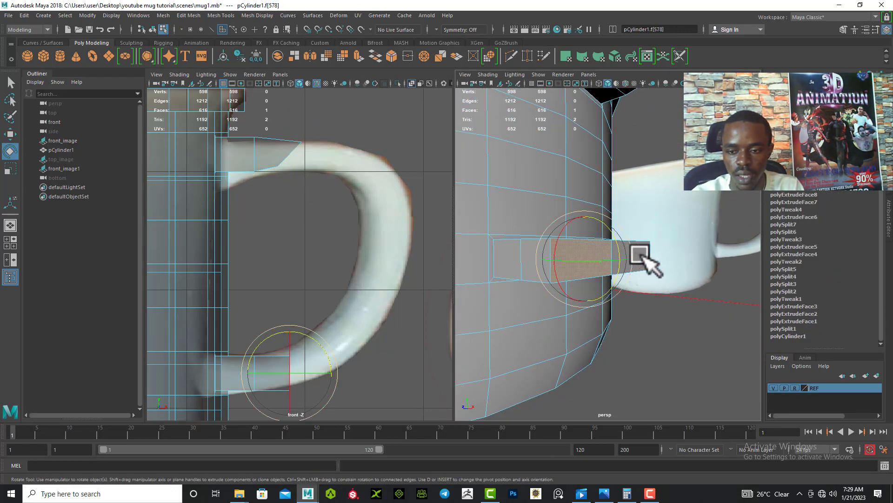
left_click(642, 255, "shift")
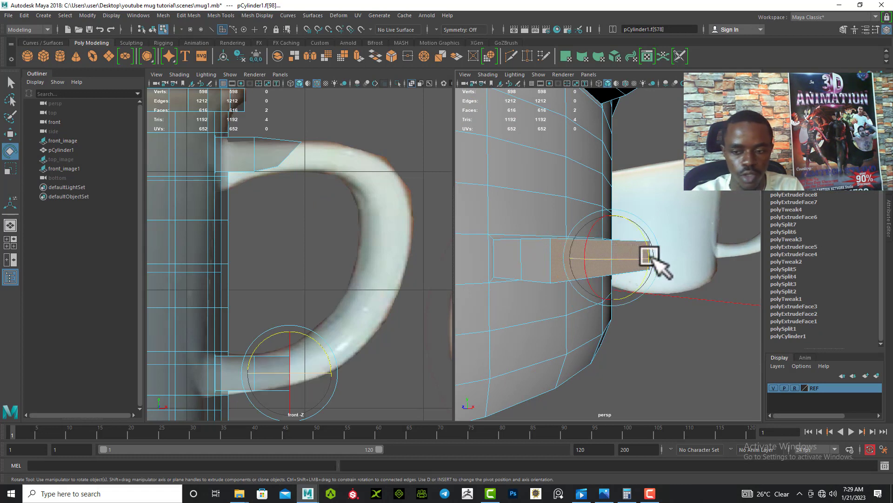
left_click_drag(322, 346, 292, 330)
key("w")
left_click_drag(310, 363, 319, 365)
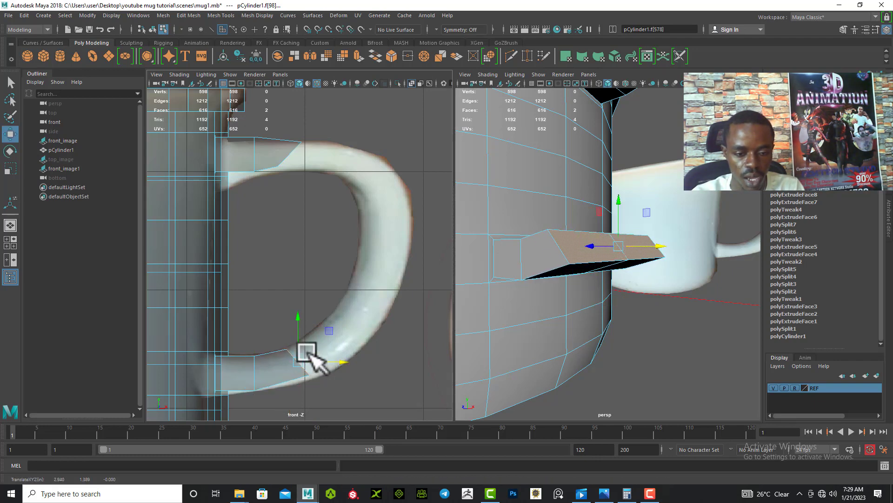
key("e")
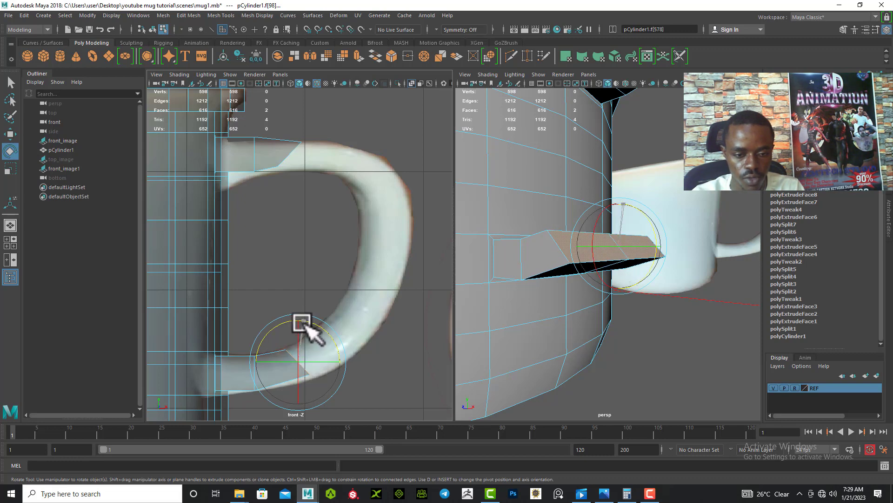
Add the upper stub's end faces to the selection and bridge them to the lower stub's end faces
left_click_drag(535, 251, 562, 275, "alt")
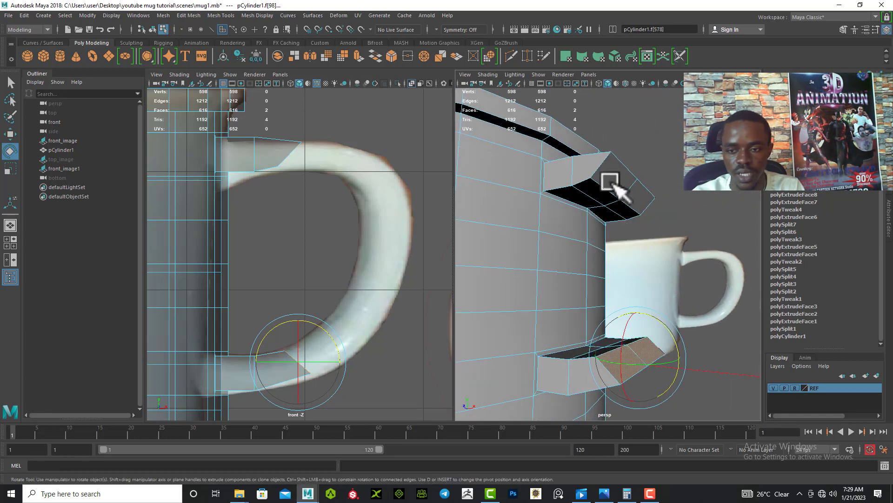
left_click(613, 184, "shift")
left_click(649, 197, "shift")
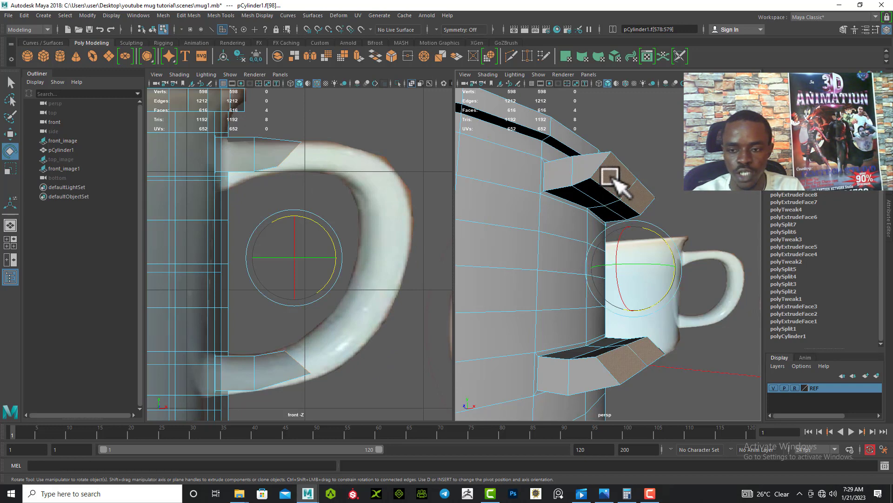
right_click(615, 180, "shift")
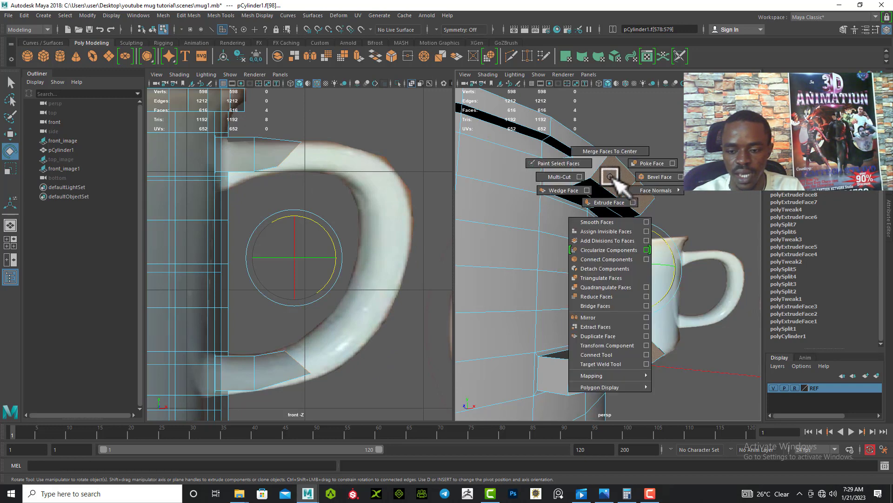
left_click(624, 305)
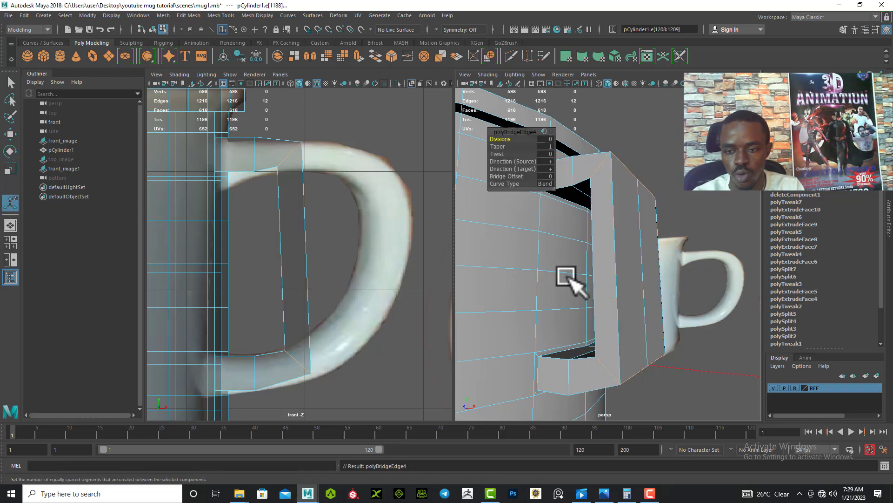
left_click_drag(582, 283, 619, 247, "alt")
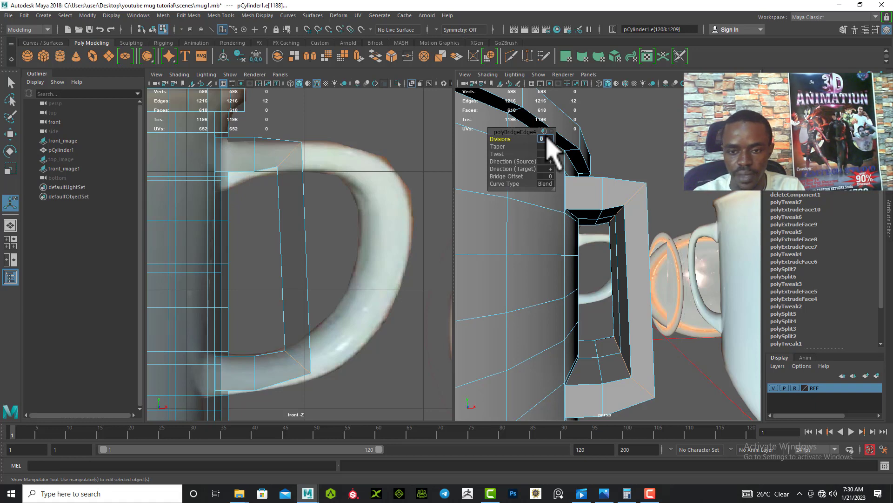
Try 9 divisions on the handle's bridge, and settle on 7 divisions
type("9")
key("Return")
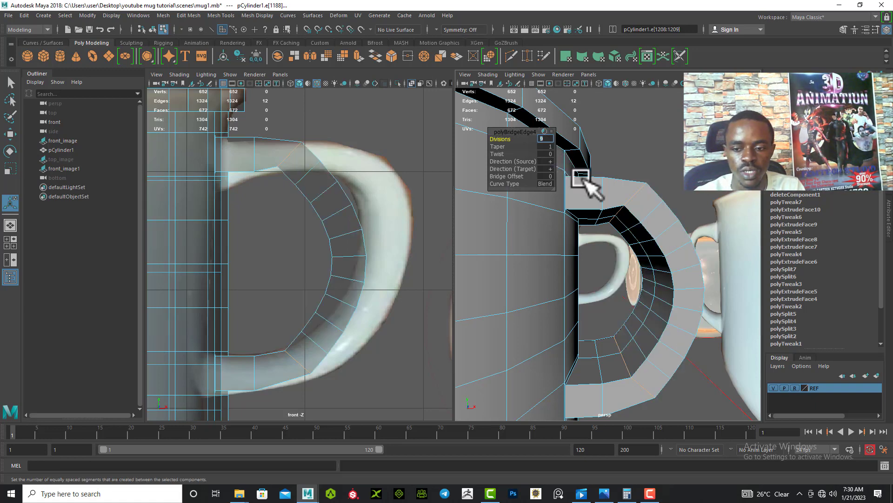
left_click_drag(690, 315, 642, 281, "alt")
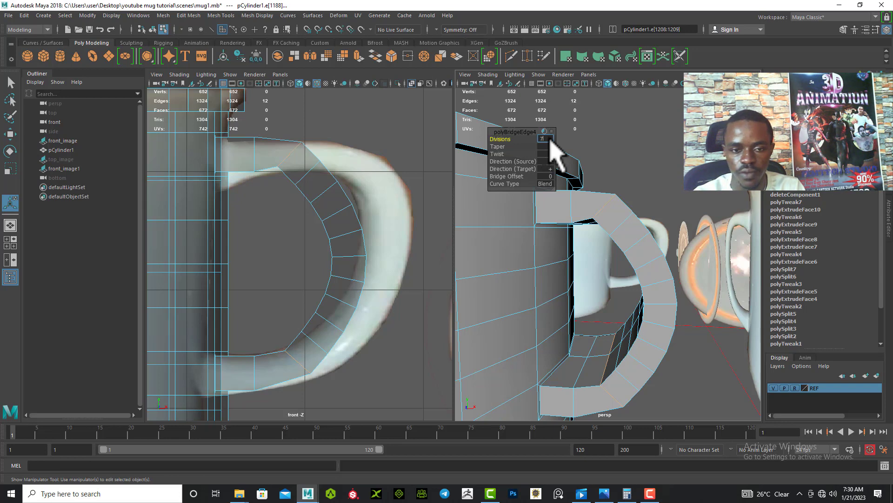
key("Return")
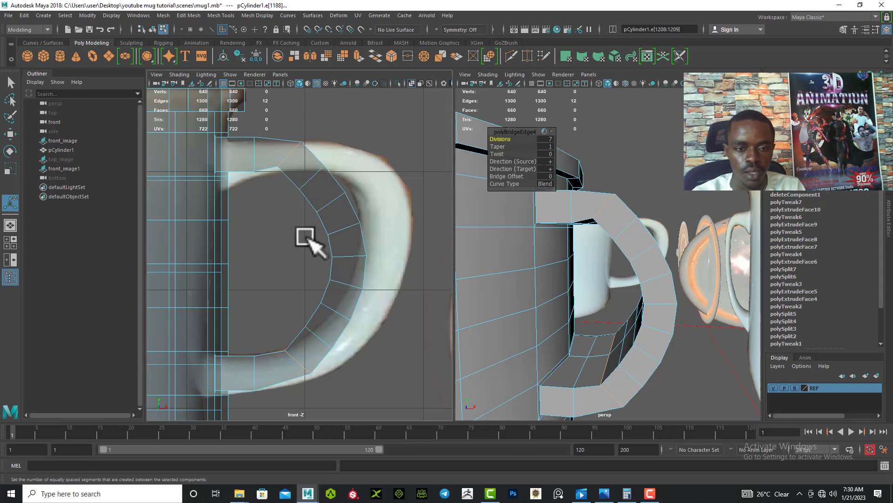
middle_click_drag(305, 237, 323, 264, "alt")
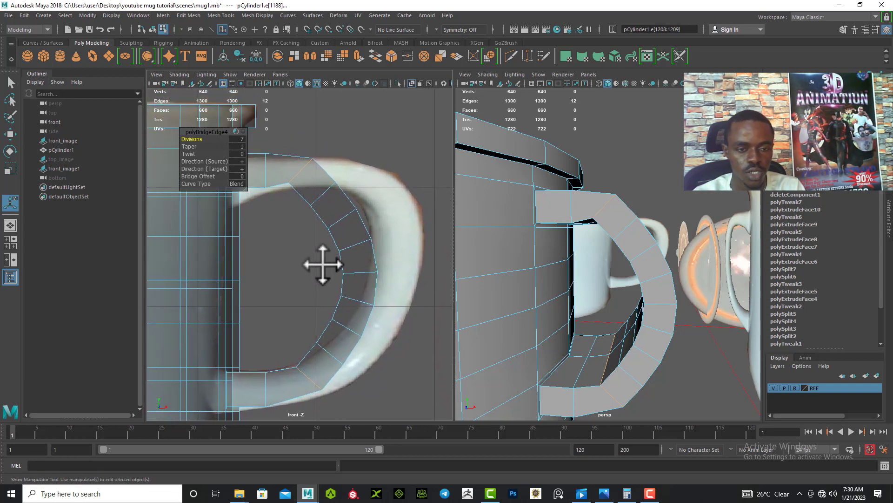
mouse_move(323, 270)
middle_mouse_down("alt")
mouse_move(305, 253)
mouse_move(309, 261)
middle_mouse_up("alt")
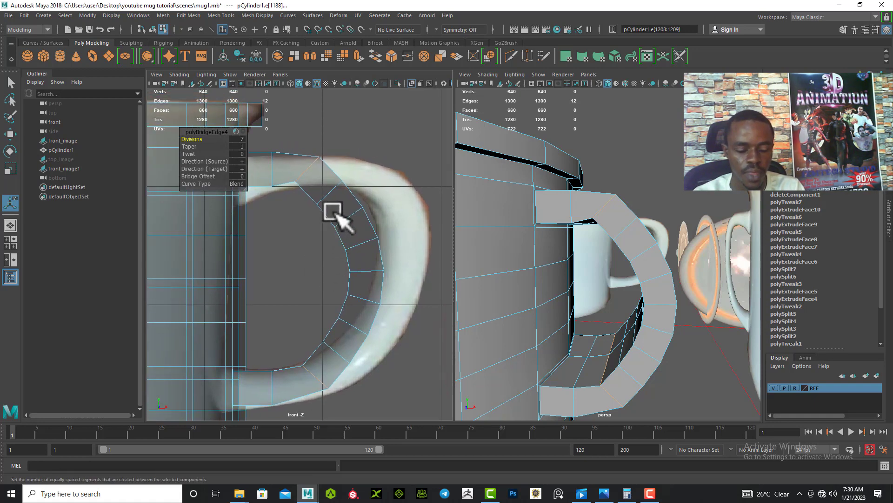
Switch to vertex selection and move the handle's lower outer vertices out onto the reference handle's outer edge
right_click(334, 208)
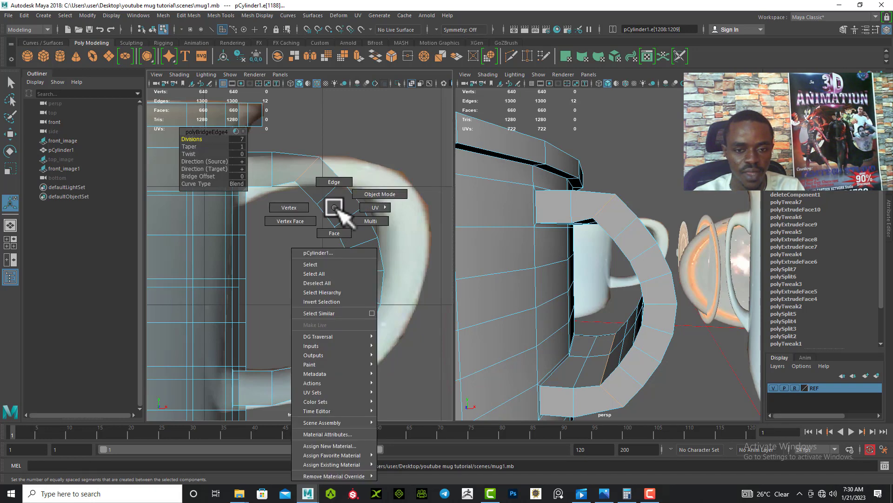
left_click(291, 209)
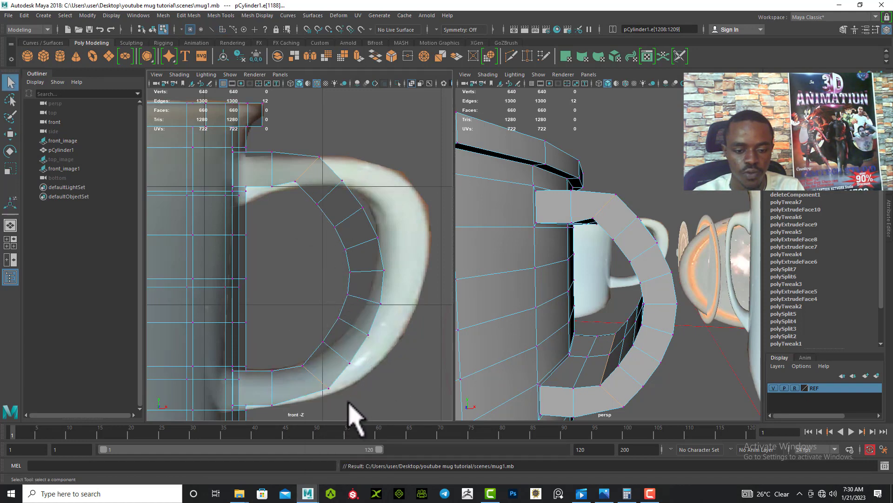
left_click_drag(314, 377, 318, 379)
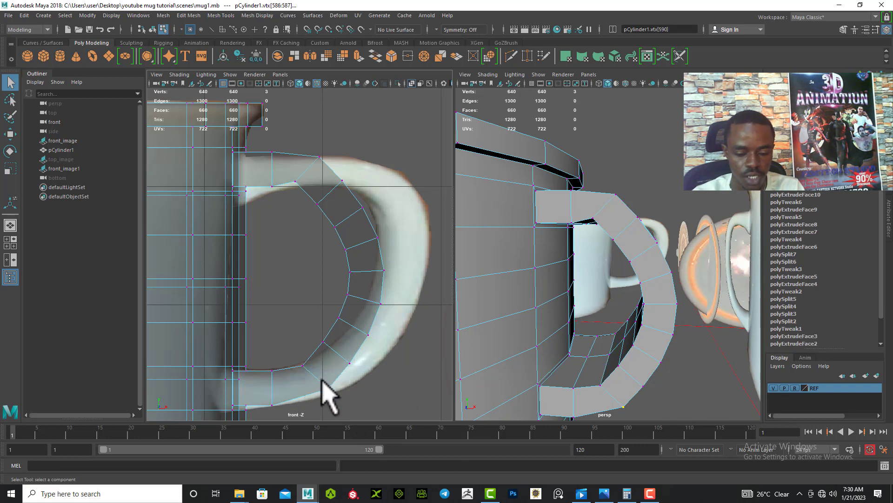
key("w")
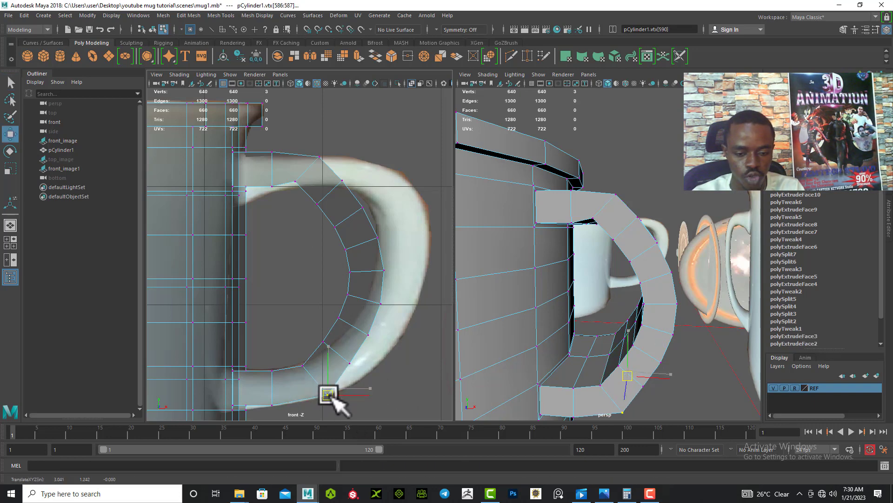
left_click_drag(399, 379, 387, 357)
left_click(407, 383)
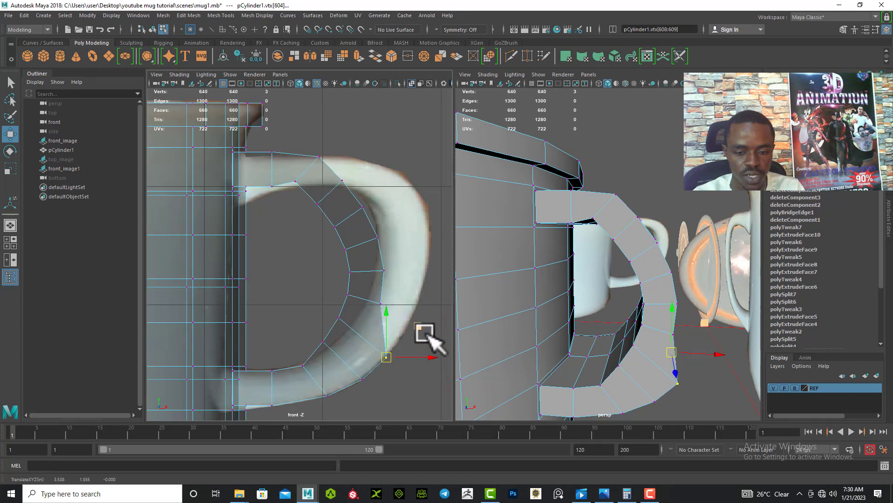
Move the outer vertices along the handle's far side and upper bend onto the reference handle's outer edge
left_click_drag(439, 325, 414, 308)
left_click_drag(367, 228, 427, 259)
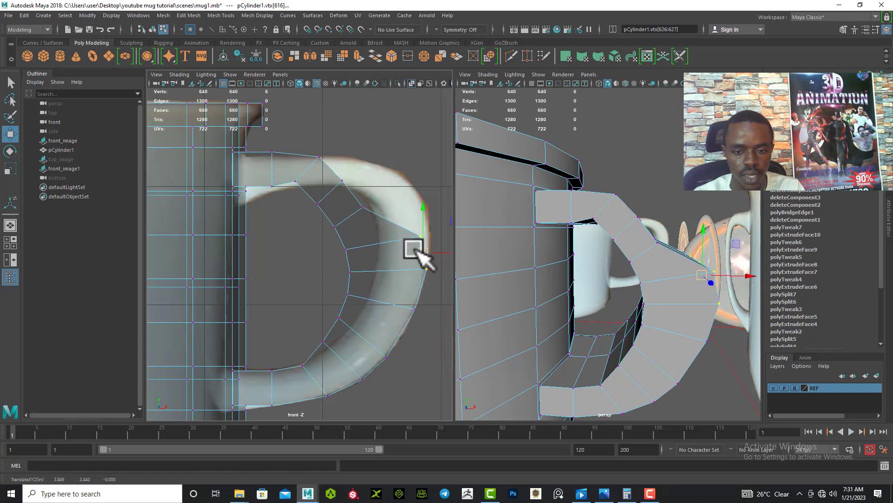
left_click_drag(357, 195, 425, 203)
left_click_drag(424, 236, 426, 238)
left_click_drag(336, 175, 364, 160)
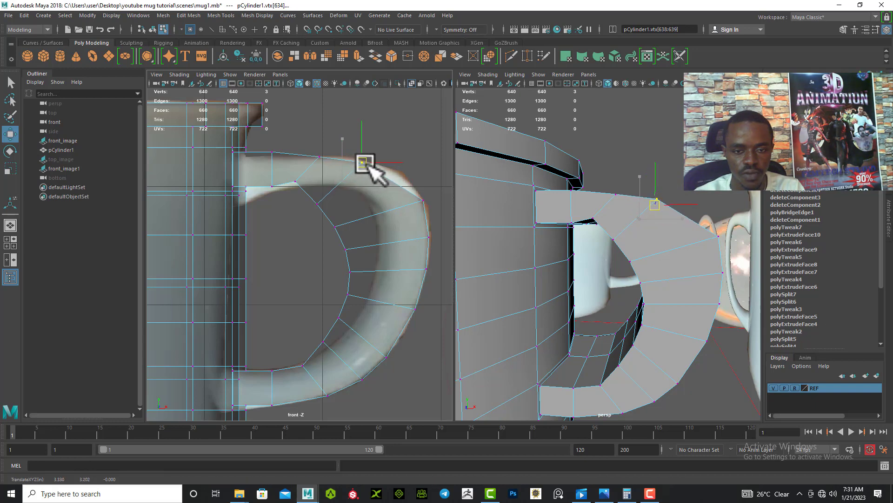
Move the handle's inner vertices outward and around the upper bend to follow the reference handle's inner edge
left_click_drag(309, 294, 361, 302)
left_click(296, 304)
left_click_drag(331, 260, 361, 278)
left_click_drag(354, 274, 375, 277)
middle_click_drag(315, 273, 303, 303, "alt")
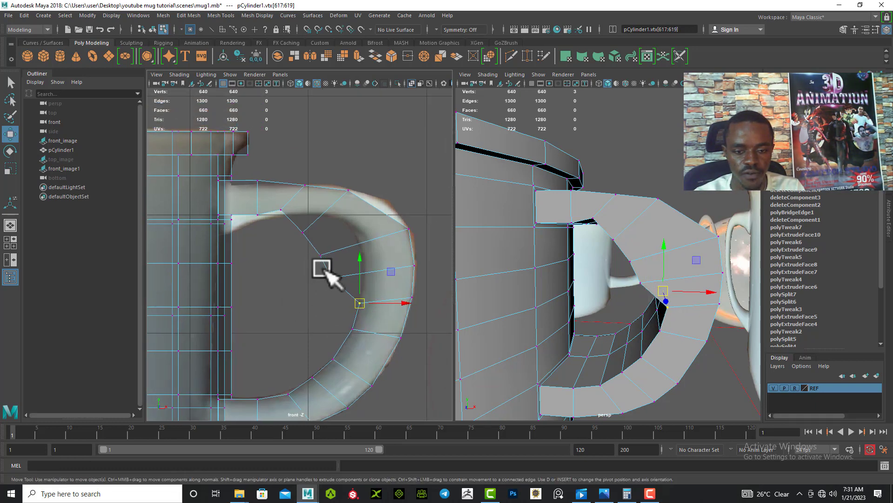
left_click_drag(320, 266, 363, 271)
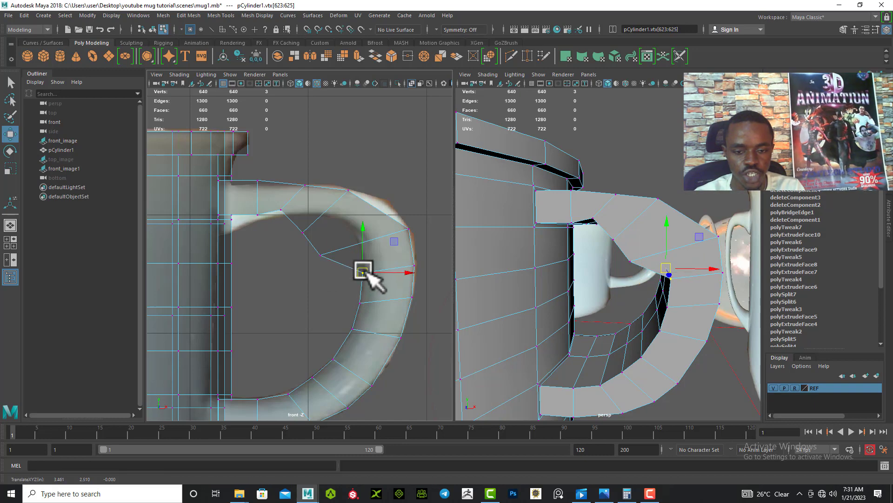
left_click_drag(309, 253, 288, 215)
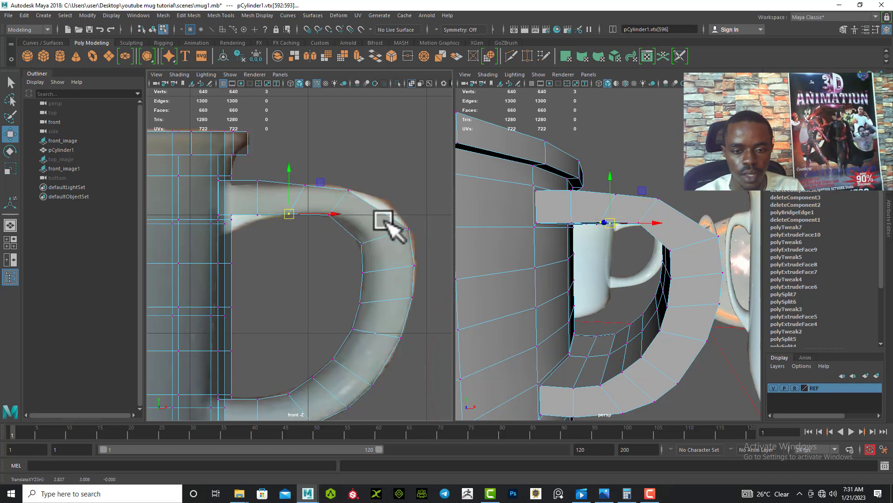
left_click_drag(353, 235, 364, 245)
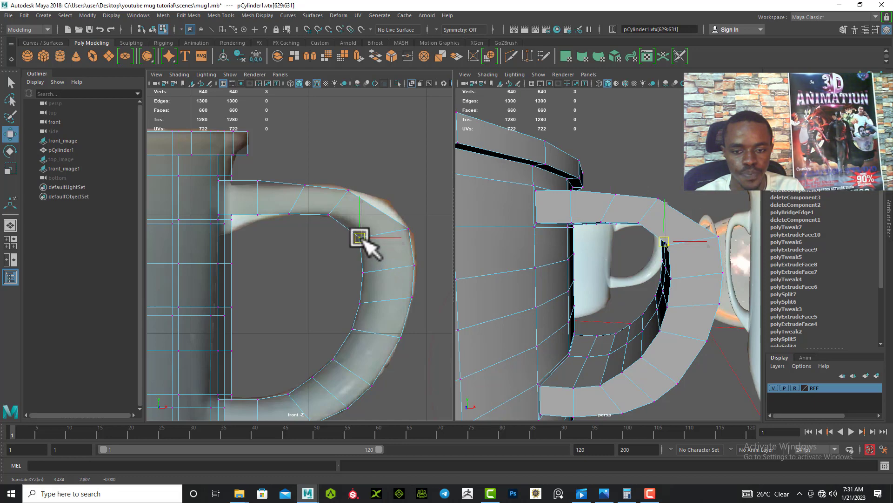
Adjust the outer corner vertices of the handle's upper bend to the reference edge and save the scene
mouse_move(397, 215)
left_mouse_down()
mouse_move(417, 241)
mouse_move(408, 219)
left_mouse_up()
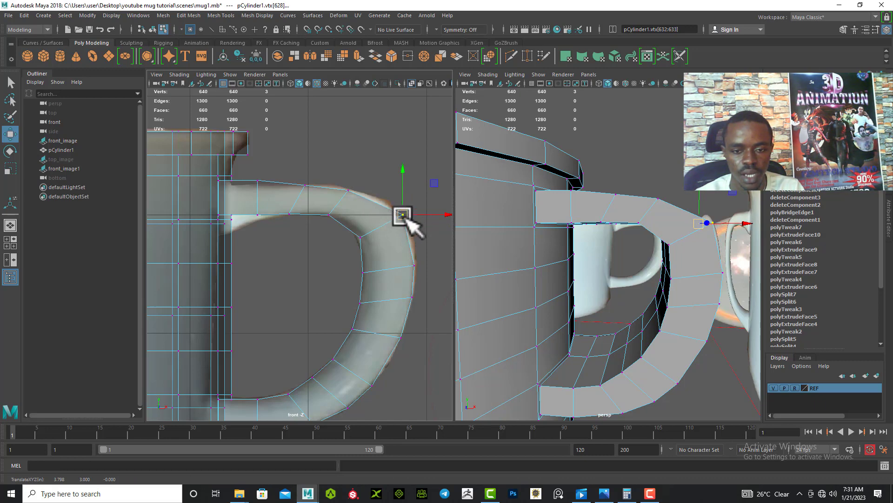
left_click_drag(403, 215, 406, 221)
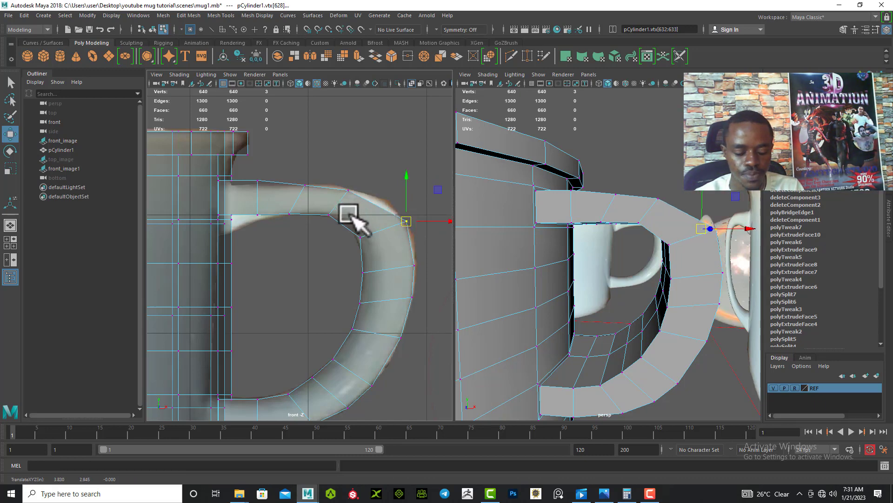
key("ctrl+s")
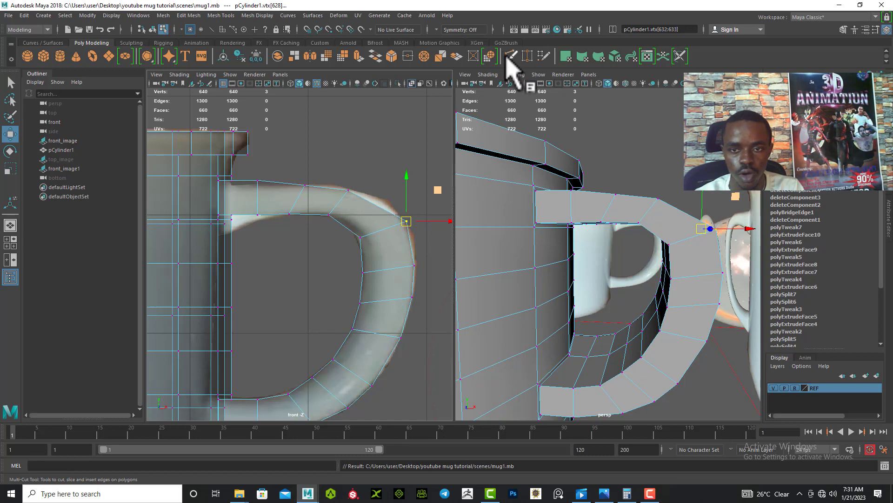
Try inserting an edge loop across the handle's upper bend with the Multi-Cut tool, and undo it
left_click(510, 56)
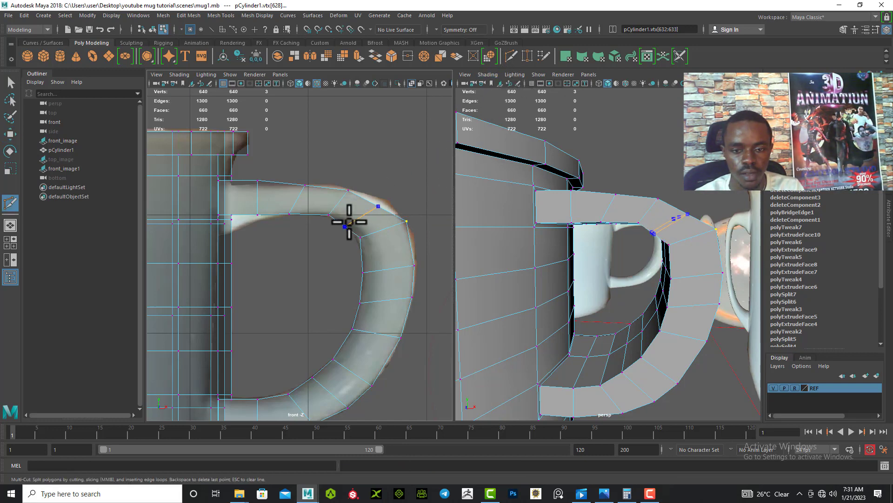
key("Escape")
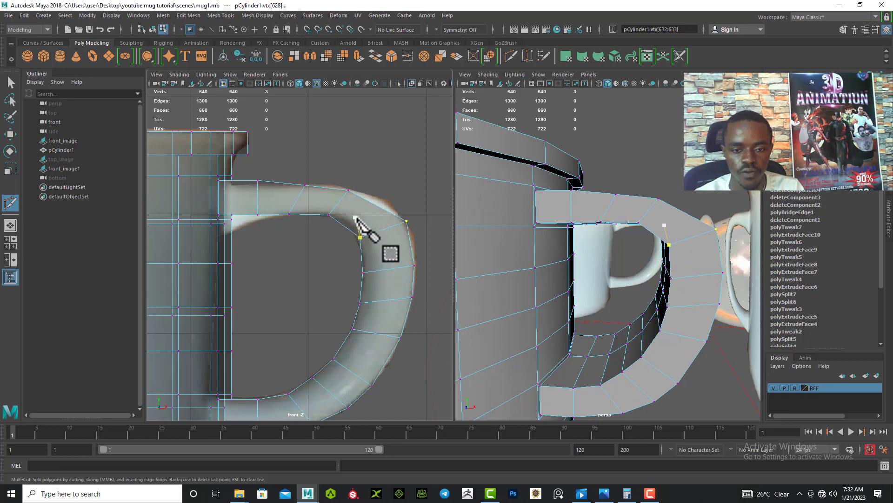
key("Return")
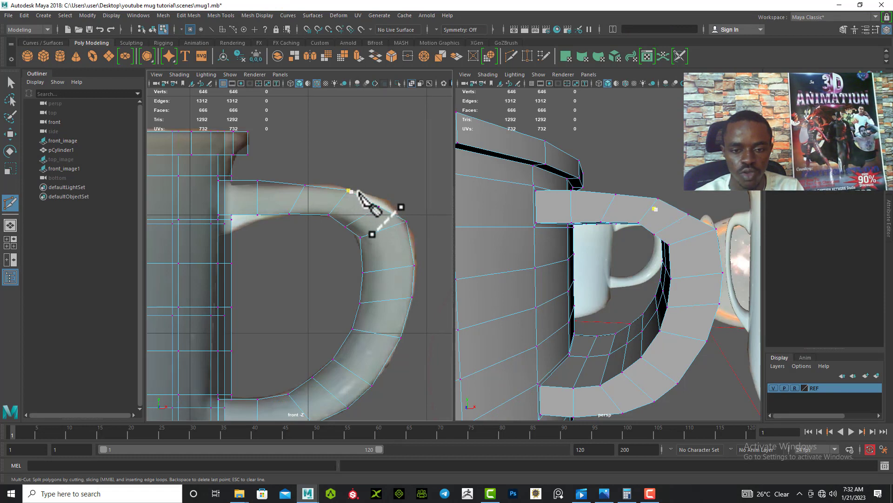
left_click(379, 208)
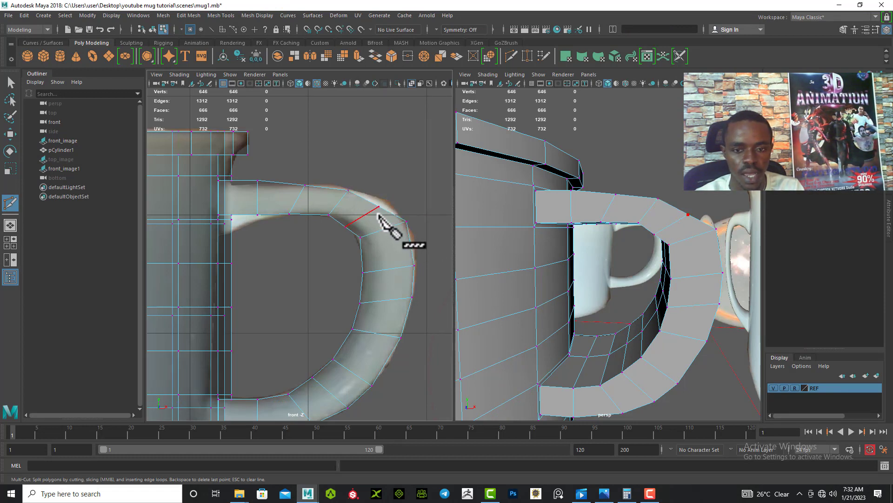
key("ctrl+z")
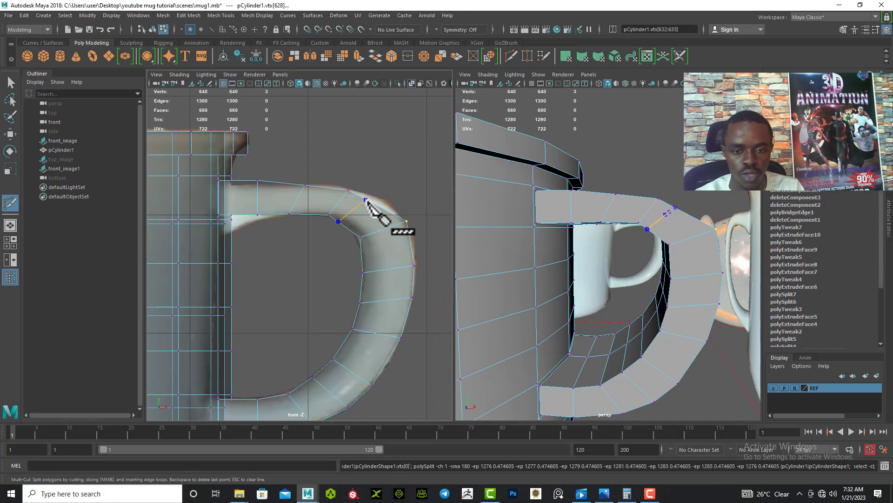
Enable Edge Flow for the Multi-Cut tool and insert an edge loop across the handle's upper bend
double_click(511, 55)
left_click_drag(188, 88, 147, 94)
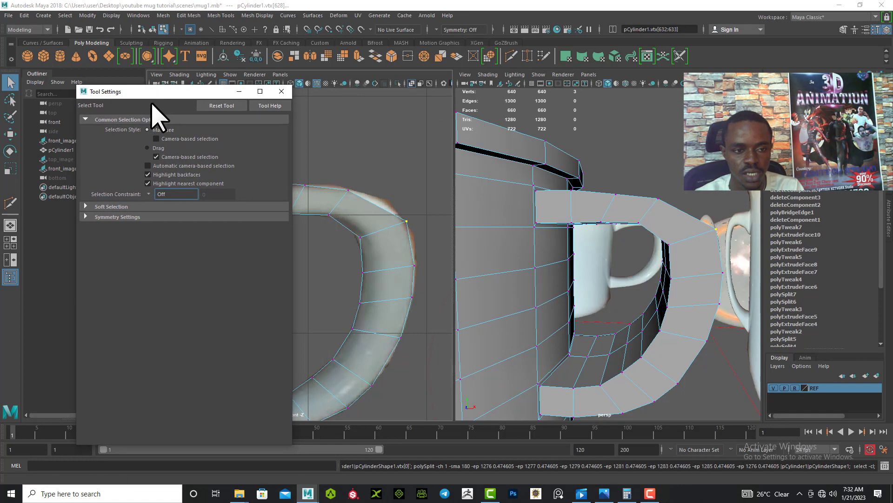
left_click(510, 56)
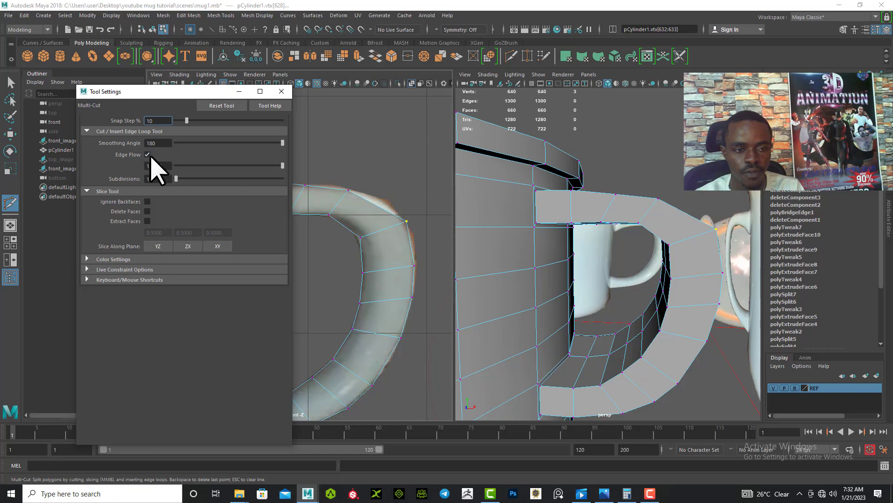
left_click_drag(147, 93, 108, 121)
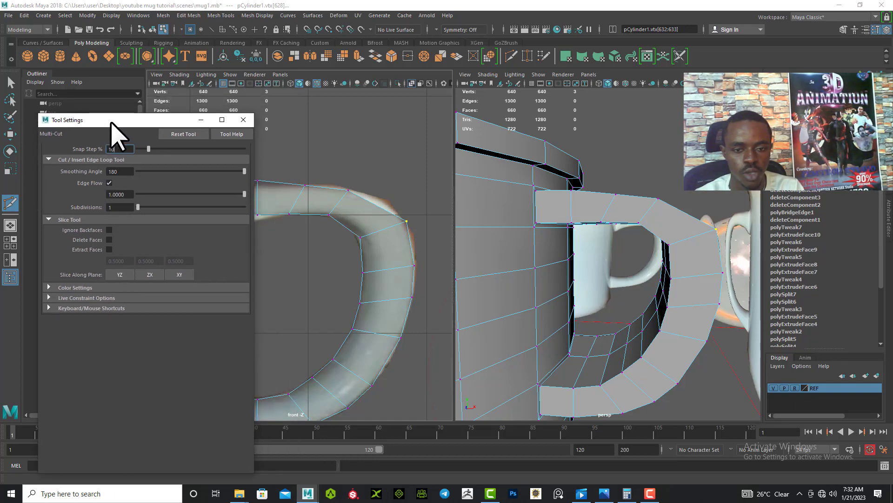
left_click(350, 220, "ctrl")
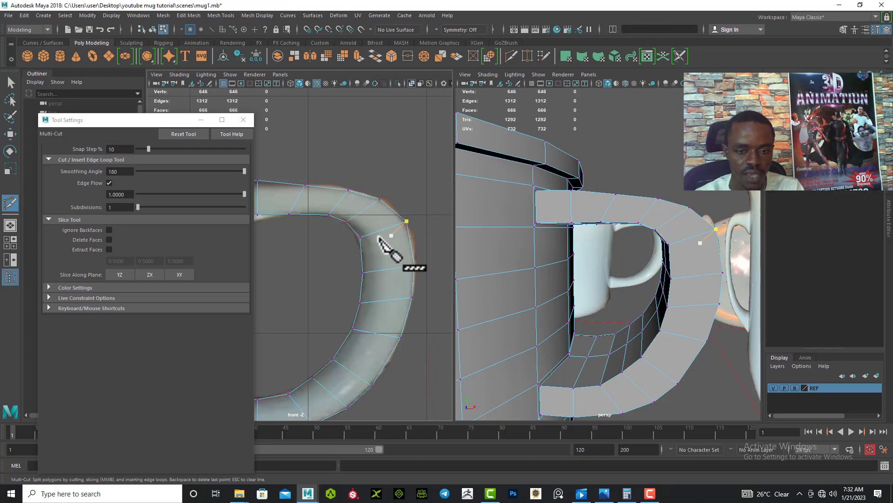
middle_click_drag(312, 264, 342, 259, "alt")
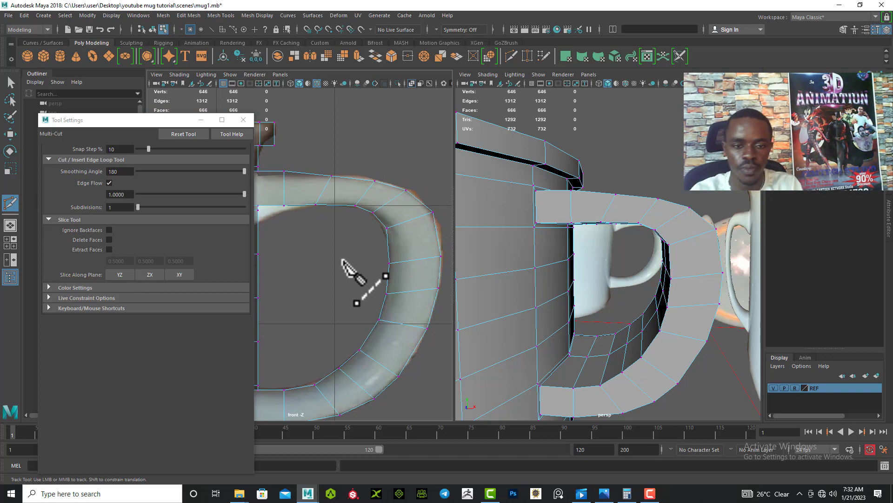
scroll(343, 269, "down", 2)
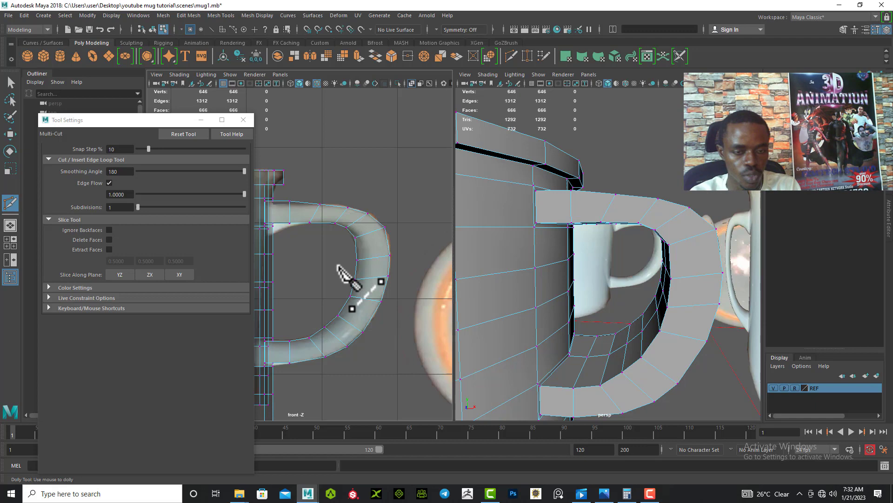
left_click(243, 119)
Save the scene and adjust the inner vertices of the handle's upper bend to the reference handle's inner edge
scroll(319, 274, "up", 2)
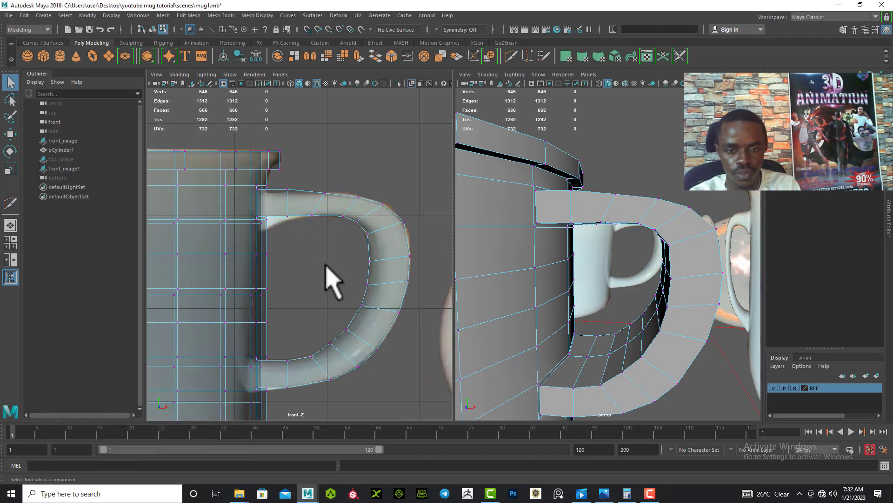
scroll(328, 279, "up", 1)
mouse_move(335, 279)
middle_mouse_down("alt")
mouse_move(319, 313)
mouse_move(335, 293)
middle_mouse_up("alt")
key("ctrl+s")
scroll(335, 307, "up", 2)
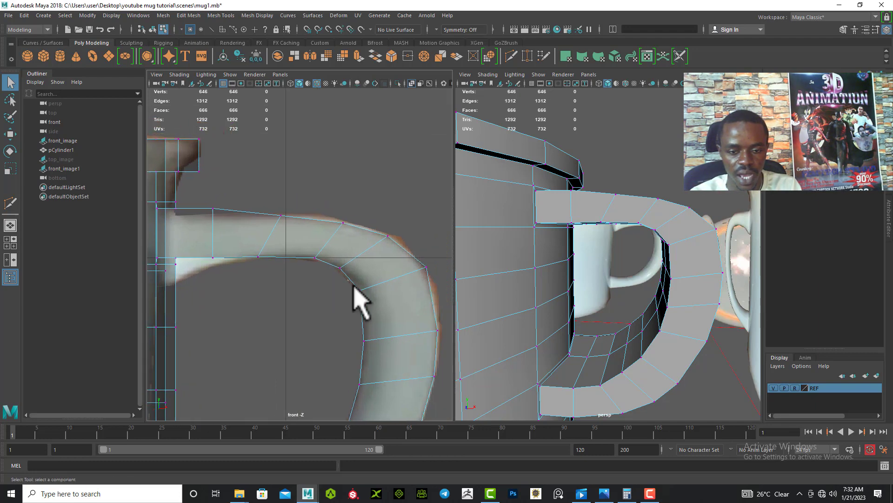
mouse_move(353, 285)
left_mouse_down()
mouse_move(374, 312)
mouse_move(361, 300)
left_mouse_up()
key("w")
middle_click_drag(323, 335, 277, 332, "alt")
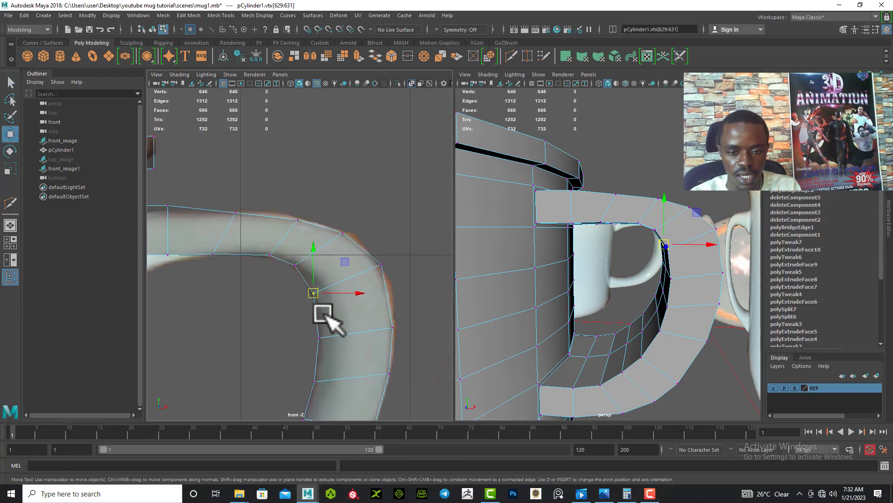
Nudge the two outer corner vertices of the handle's upper bend outward to the reference outline
left_click(382, 265)
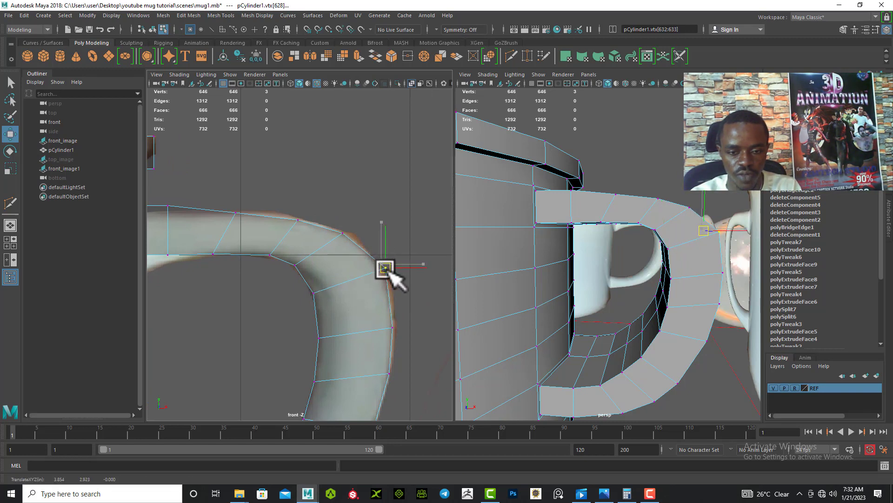
left_click(344, 232)
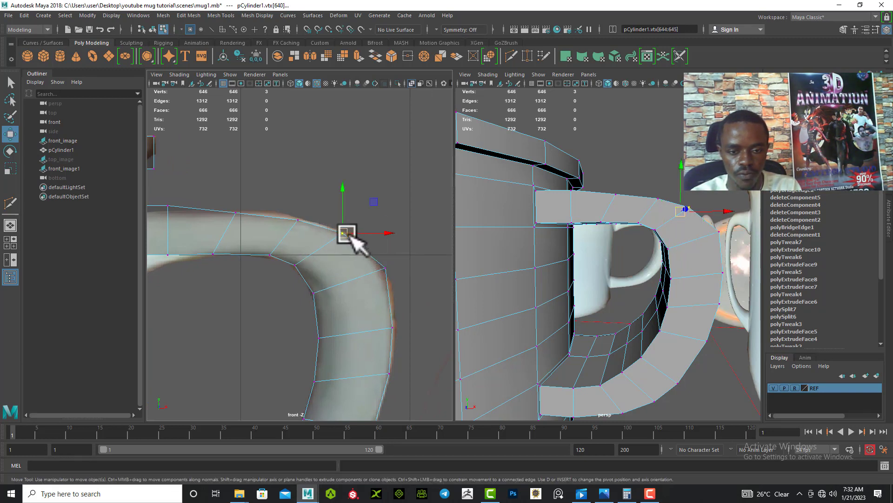
left_click_drag(344, 232, 351, 232)
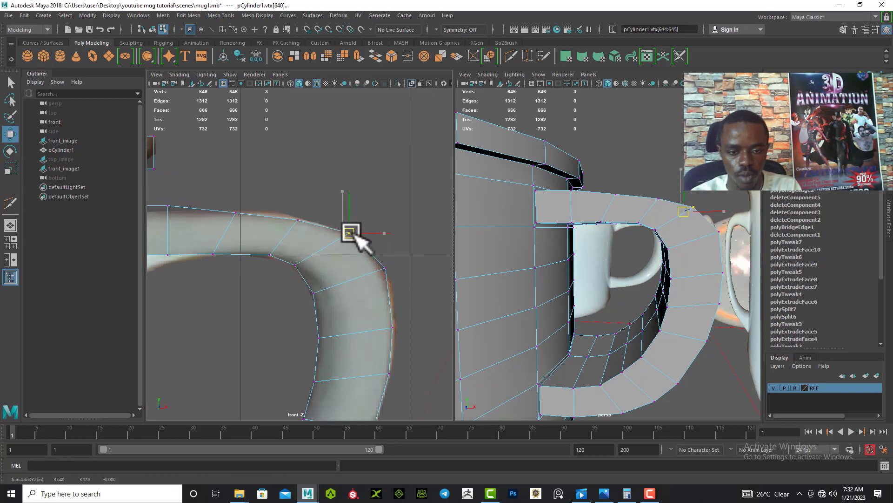
left_click(297, 266)
Preview the whole mug with smoothing, and return it to the unsmoothed display
middle_click_drag(236, 295, 306, 249, "alt")
middle_click_drag(294, 316, 290, 243, "alt")
right_click_drag(314, 303, 292, 285, "alt")
middle_click_drag(292, 285, 298, 328, "alt")
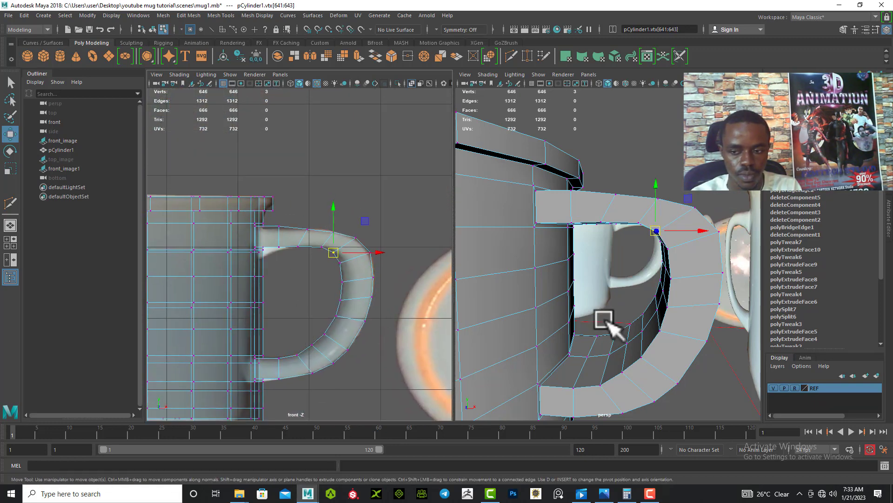
left_click_drag(665, 311, 570, 338, "alt")
right_click_drag(642, 326, 601, 302, "alt")
left_click(660, 289)
key("3")
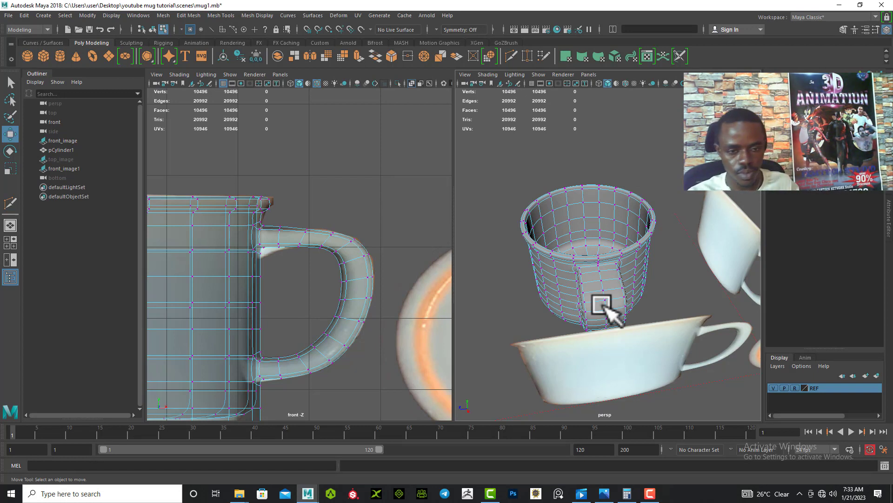
key("1")
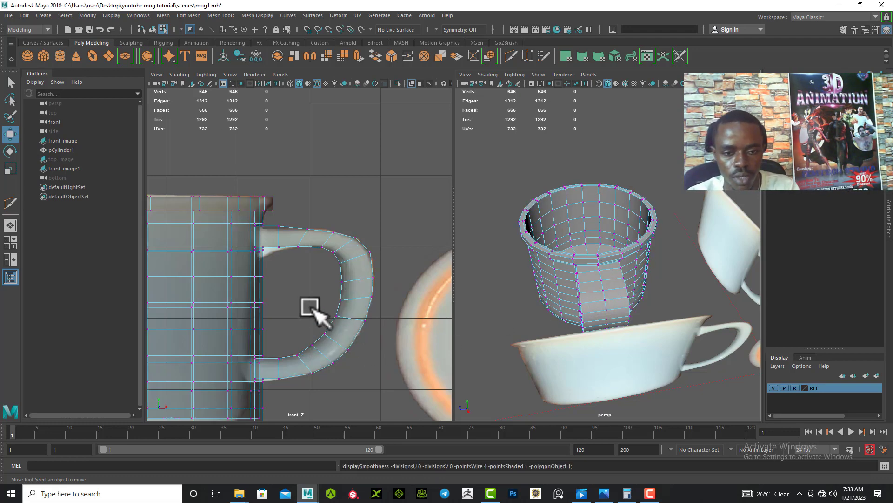
Lower the underside vertices where the handle's upper arm meets the mug body to follow the reference curve
scroll(259, 253, "up", 3)
scroll(210, 279, "up", 2)
middle_click_drag(209, 279, 266, 289, "alt")
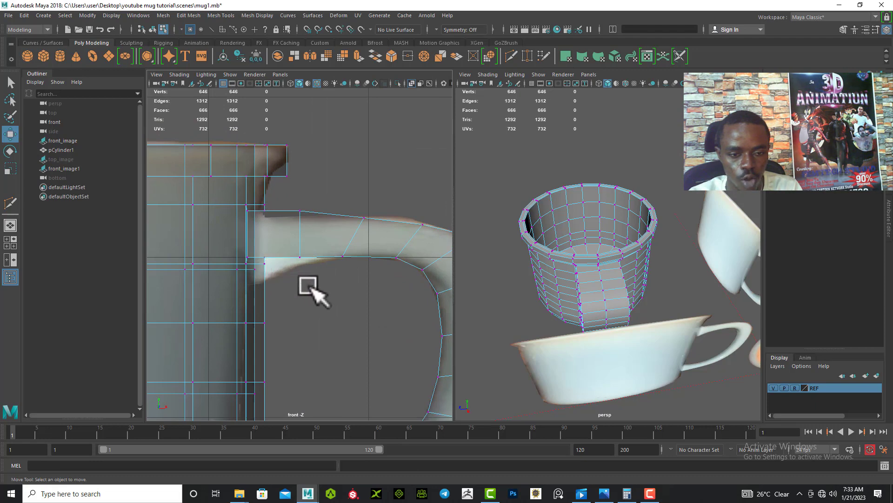
left_click_drag(547, 321, 578, 269, "alt")
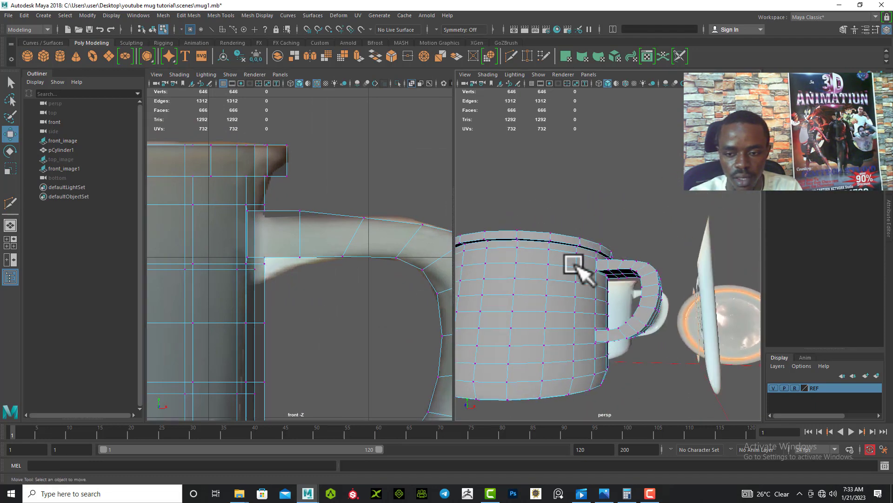
middle_click_drag(266, 259, 292, 259, "alt")
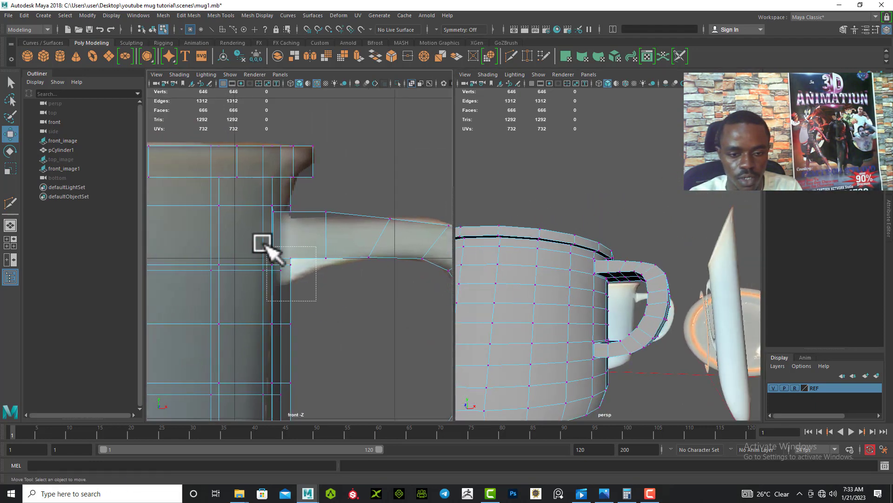
left_click_drag(255, 243, 320, 313)
middle_click_drag(319, 313, 318, 277, "alt")
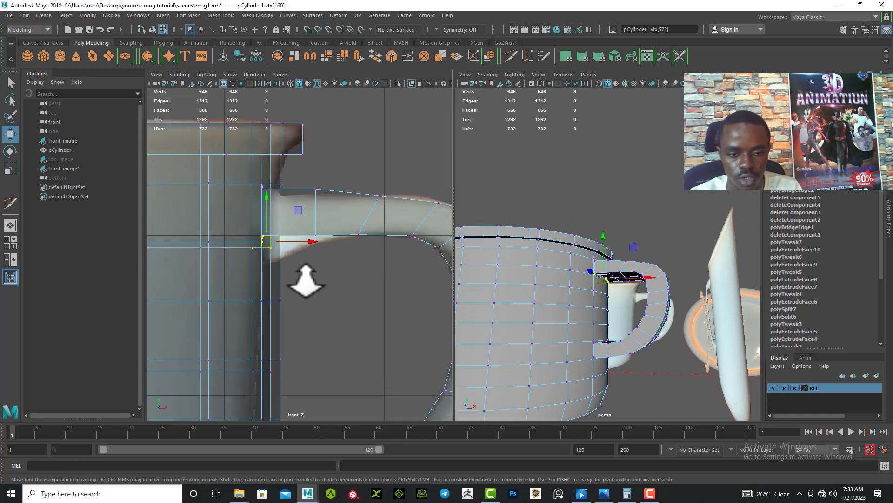
right_click_drag(307, 281, 306, 296, "alt")
middle_click_drag(297, 279, 289, 270, "alt")
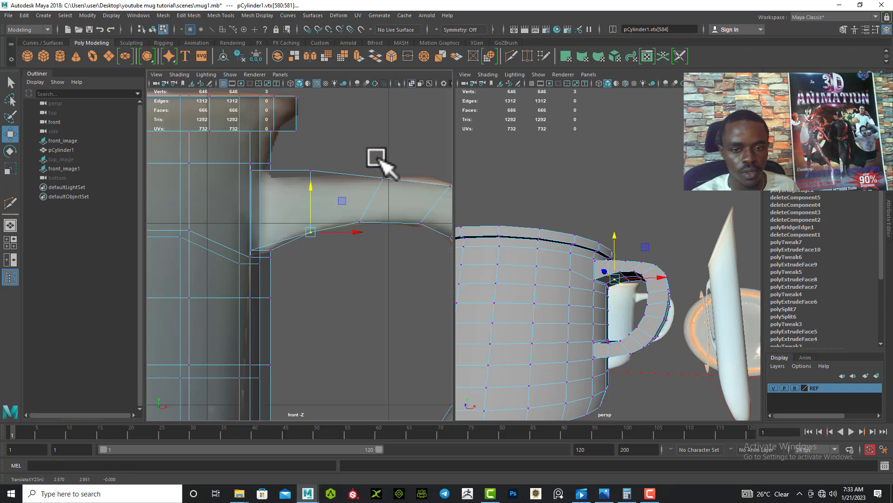
Adjust the top and underside vertices midway along the handle's upper arm to the reference outline
mouse_move(376, 158)
left_mouse_down()
mouse_move(389, 189)
mouse_move(384, 166)
left_mouse_up()
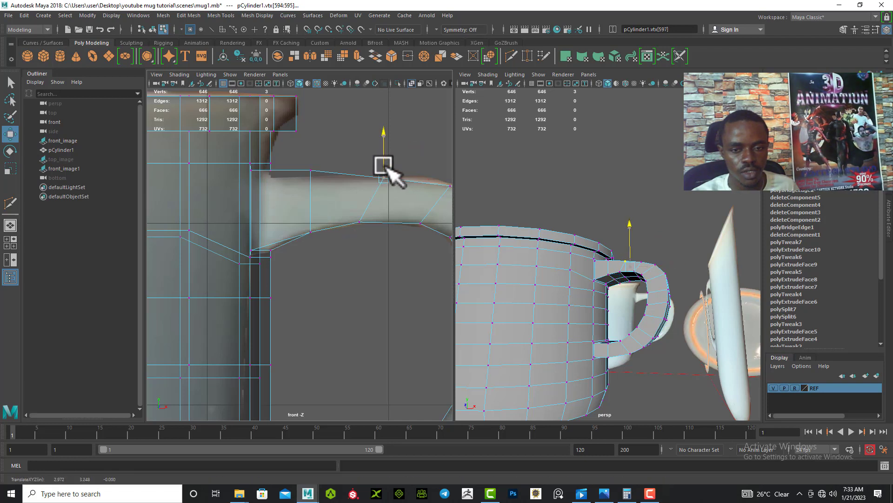
left_click_drag(373, 240, 363, 218)
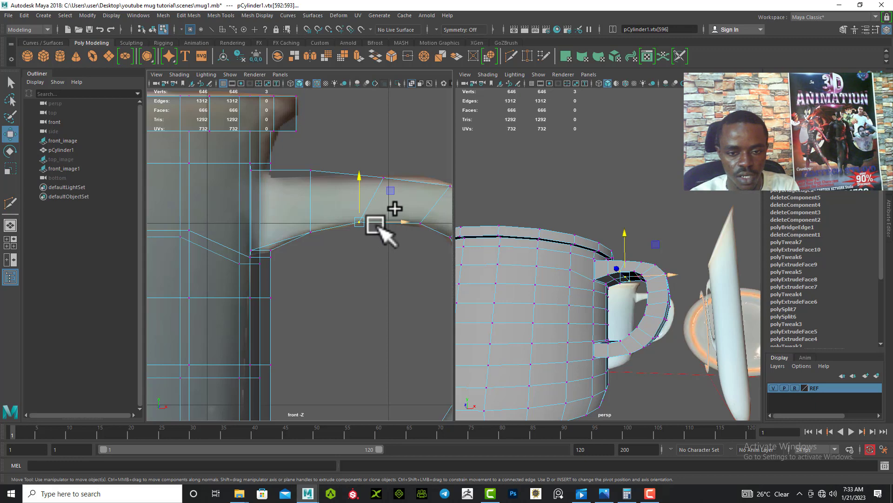
left_click_drag(379, 226, 385, 221, "ctrl+shift")
scroll(344, 236, "down", 7)
scroll(307, 219, "up", 4)
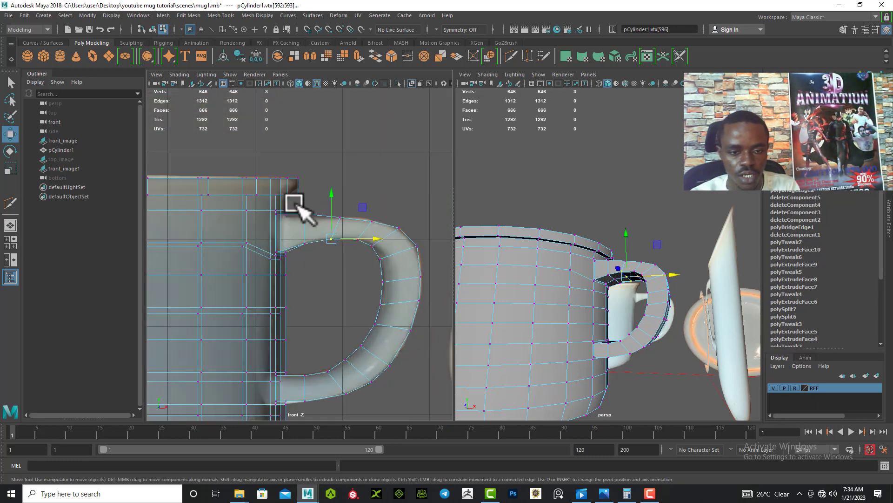
Adjust the height of the top vertices where the handle's upper arm joins the mug body
left_click_drag(315, 226, 306, 203)
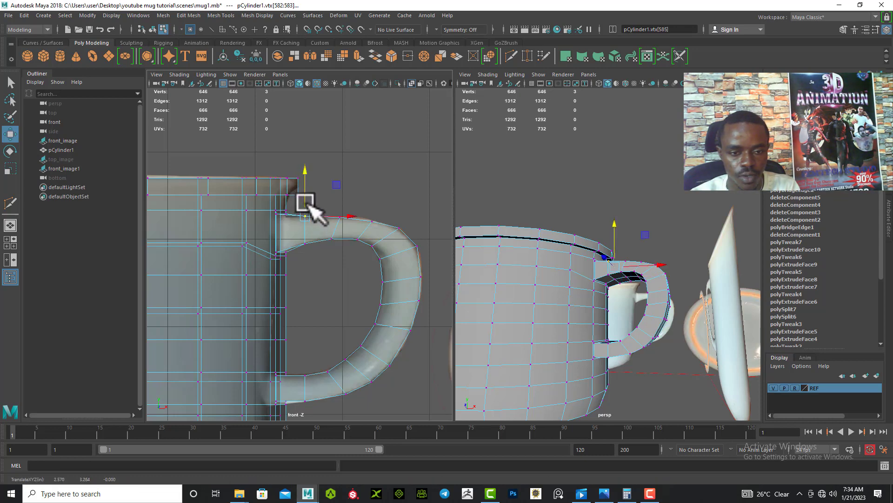
scroll(261, 201, "up", 3)
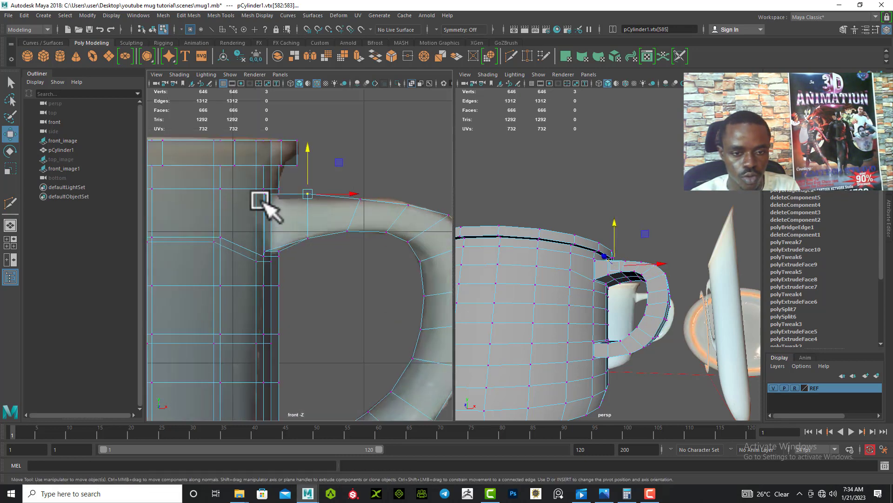
scroll(262, 202, "up", 3)
middle_click_drag(239, 190, 263, 242, "alt")
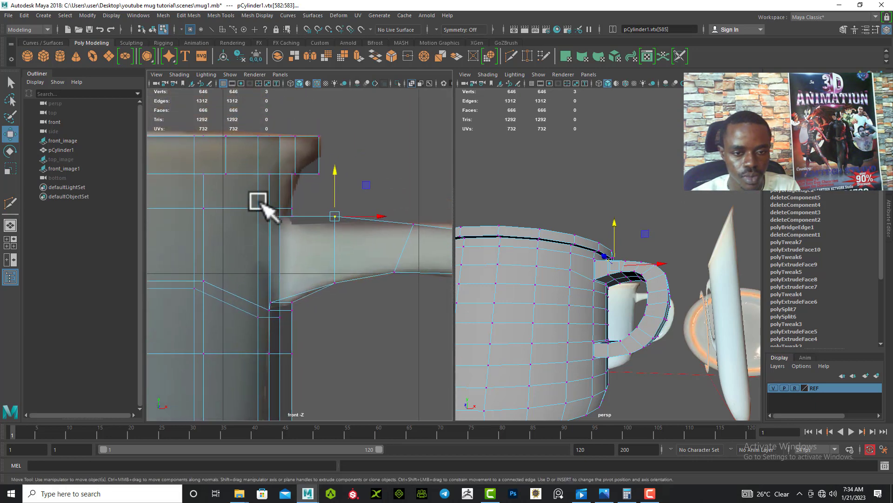
left_click_drag(259, 199, 312, 230)
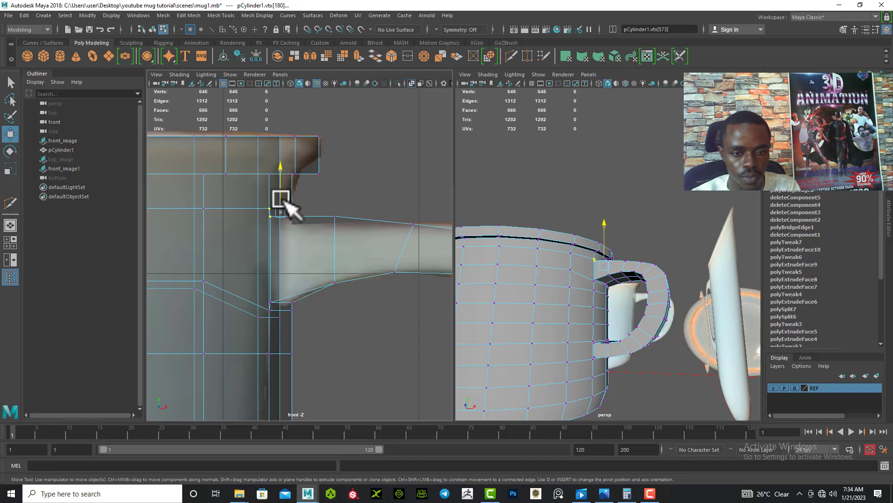
left_click_drag(280, 203, 279, 200)
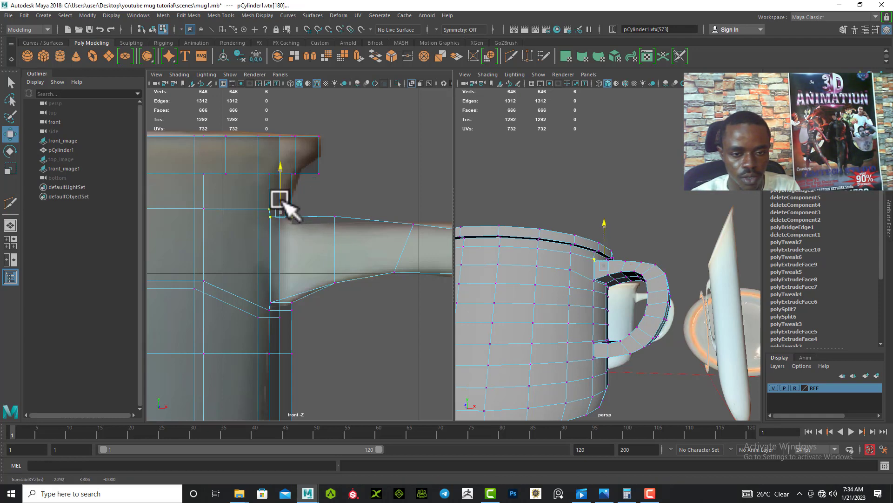
scroll(365, 279, "down", 3)
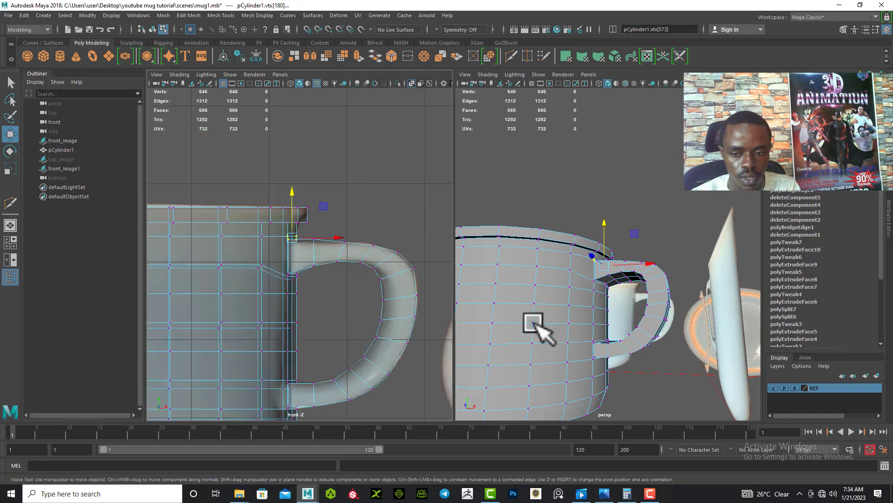
Turn on the smooth preview and lower the underside vertices of the handle's upper joint to the reference curve
left_click_drag(603, 292, 563, 304, "alt")
key("3")
scroll(321, 303, "up", 3)
left_click_drag(304, 305, 289, 271)
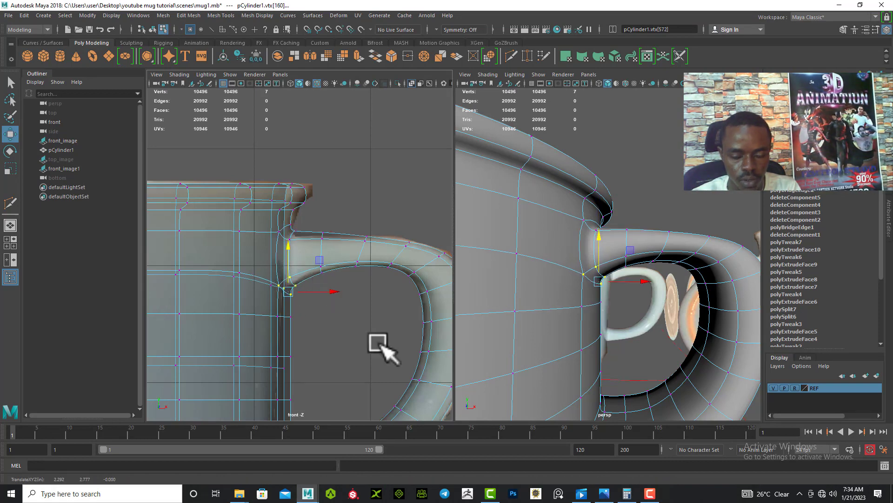
left_click(470, 326)
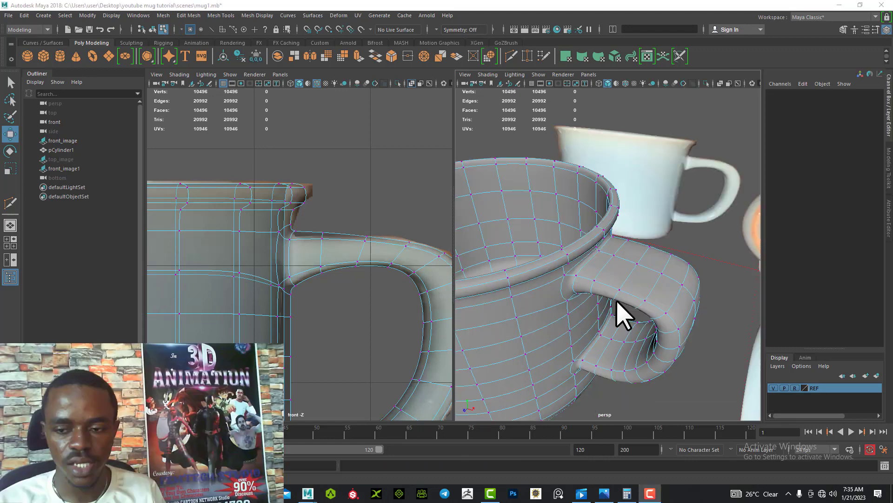
Switch to the four-view layout and unhide the top_image reference for comparing the handle's width from above
mouse_move(590, 309)
left_mouse_down("alt")
mouse_move(617, 334)
mouse_move(624, 326)
mouse_move(622, 303)
mouse_move(576, 295)
mouse_move(596, 309)
left_mouse_up("alt")
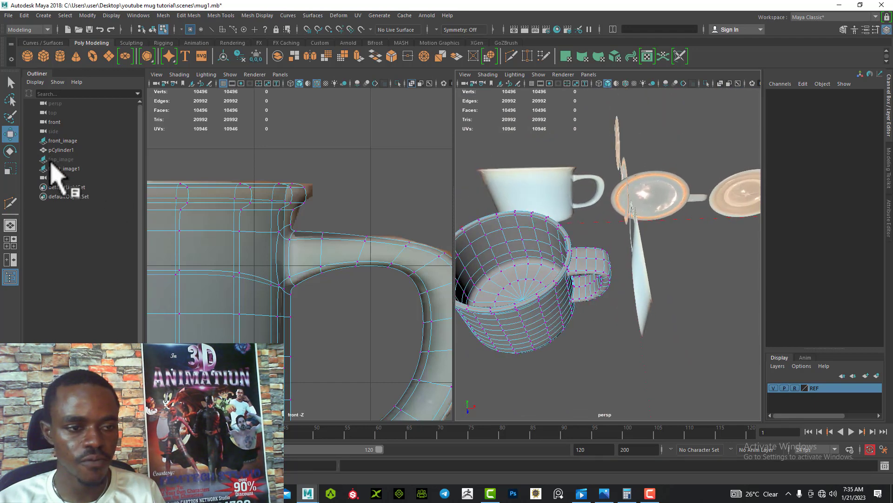
left_click(9, 243)
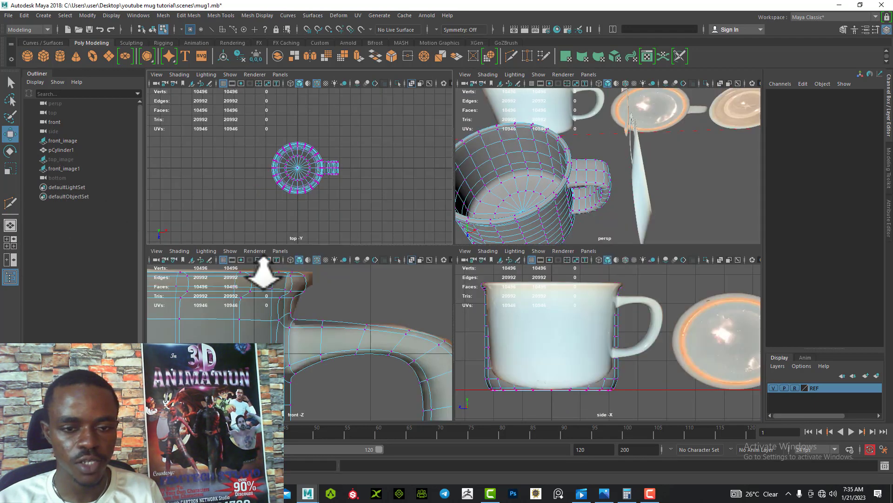
left_click(61, 159)
key("shift+h")
right_click_drag(205, 154, 279, 176, "alt")
middle_click_drag(290, 181, 223, 156, "alt")
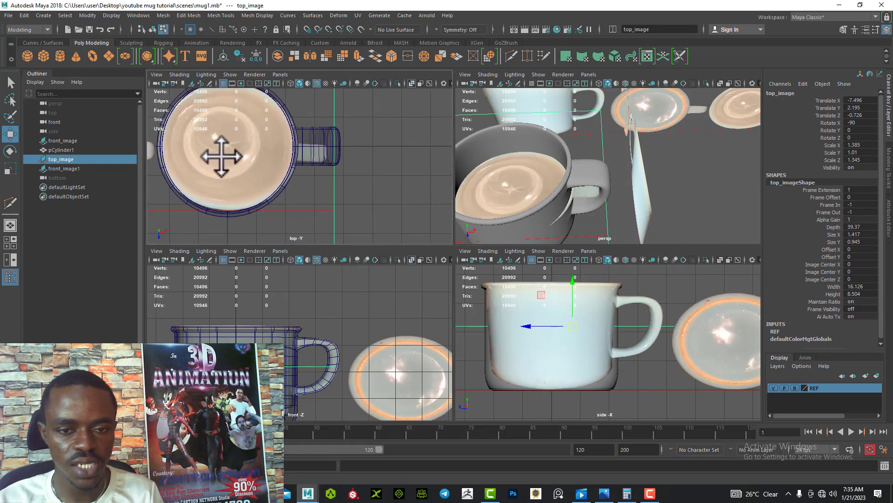
right_click_drag(224, 153, 259, 186, "alt")
middle_click_drag(260, 186, 257, 205, "alt")
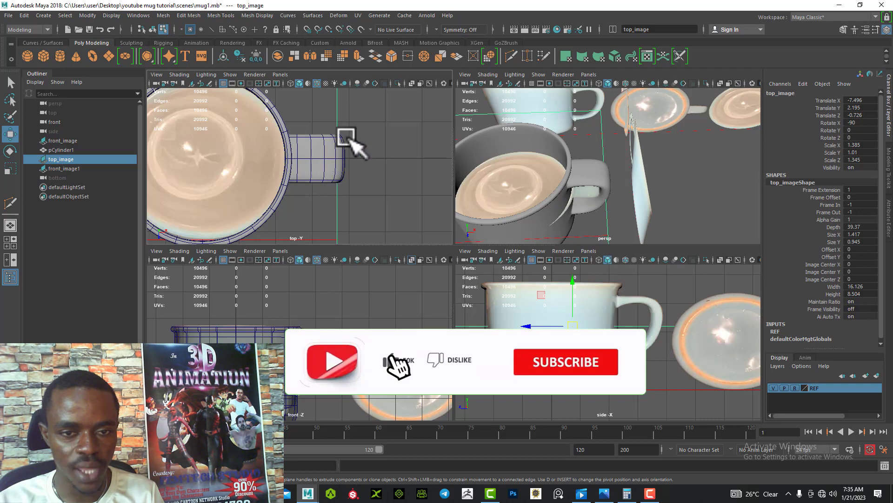
Enable X-ray shading in the top view to compare the handle with the reference beneath it
left_click(411, 84)
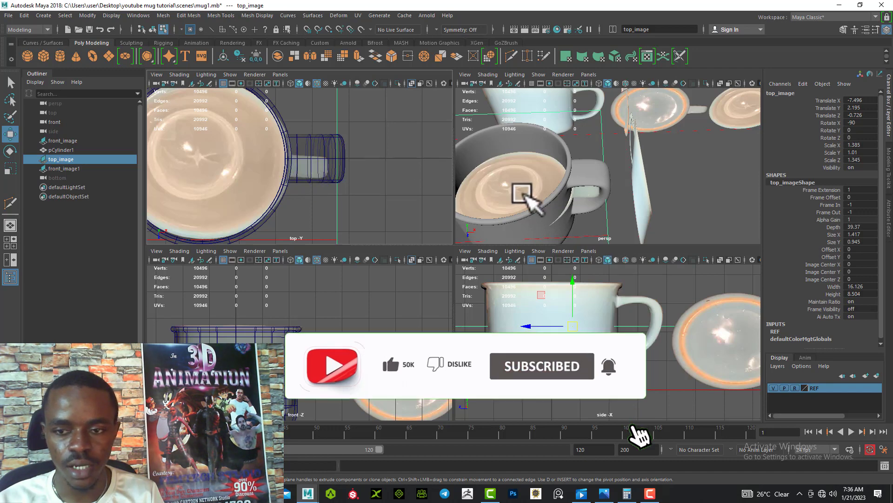
mouse_move(523, 193)
left_mouse_down("alt")
mouse_move(529, 200)
mouse_move(514, 190)
left_mouse_up("alt")
middle_click_drag(514, 190, 574, 177, "alt")
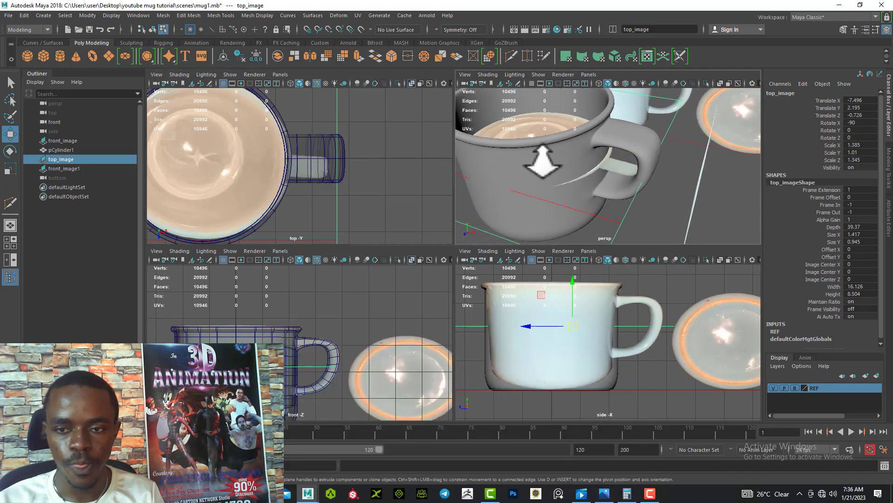
right_click_drag(540, 163, 551, 168, "alt")
mouse_move(551, 167)
left_mouse_down("alt")
mouse_move(533, 154)
mouse_move(557, 172)
left_mouse_up("alt")
left_click(534, 153)
middle_click_drag(556, 172, 519, 214, "alt")
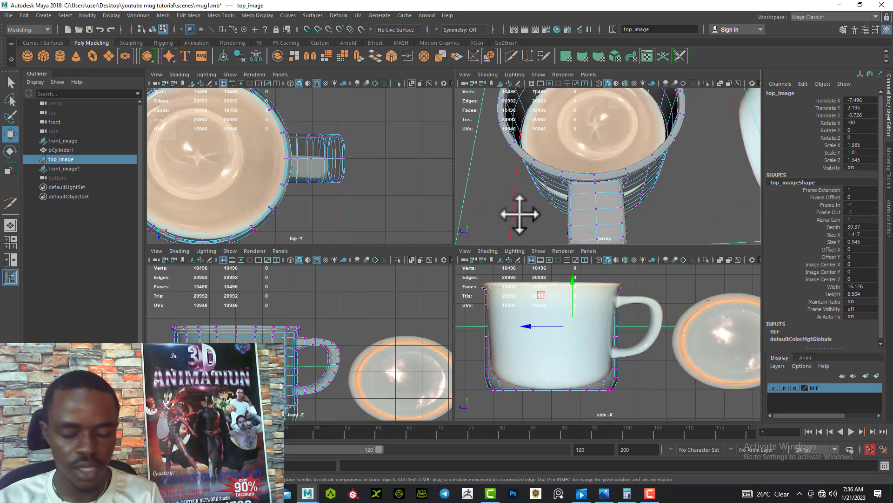
Turn off the smooth preview on the mug and switch it to vertex editing
key("1")
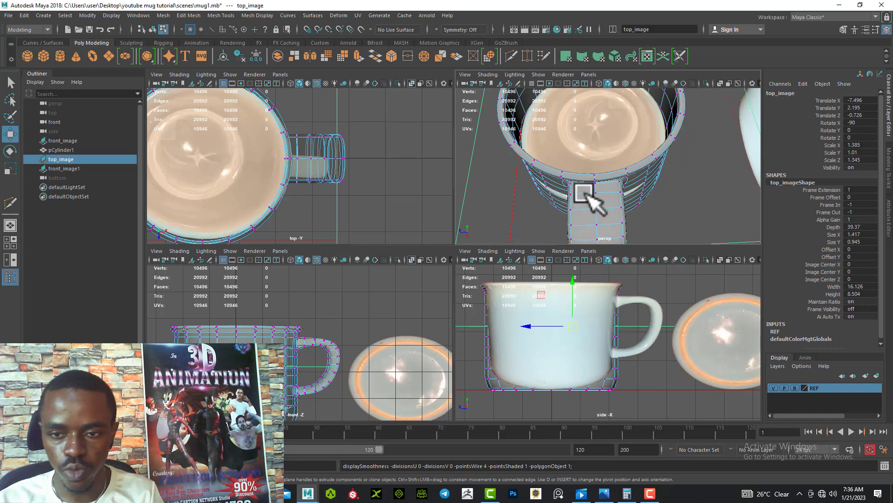
right_click_drag(591, 193, 610, 186)
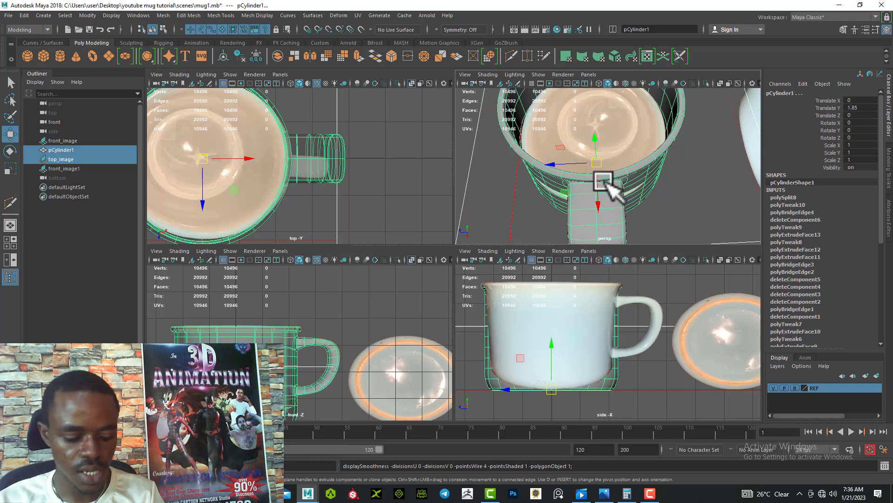
key("1")
right_click(580, 217)
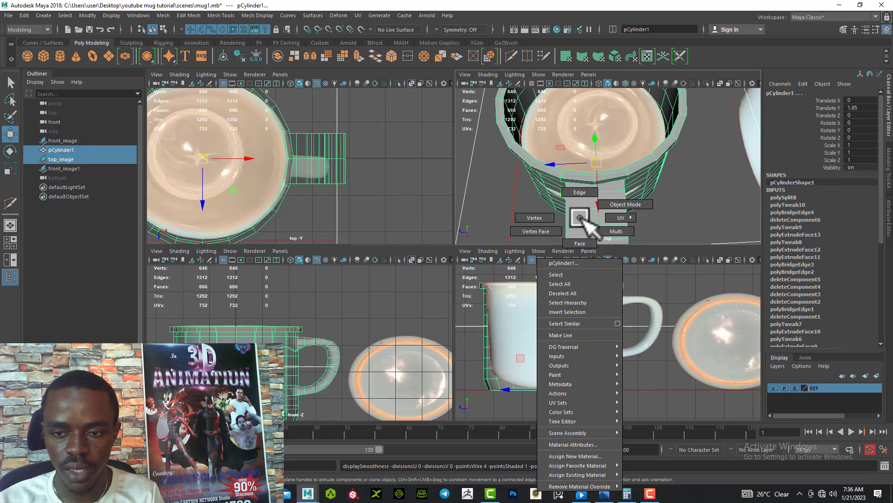
left_click(541, 218)
left_click_drag(538, 215, 576, 235, "alt")
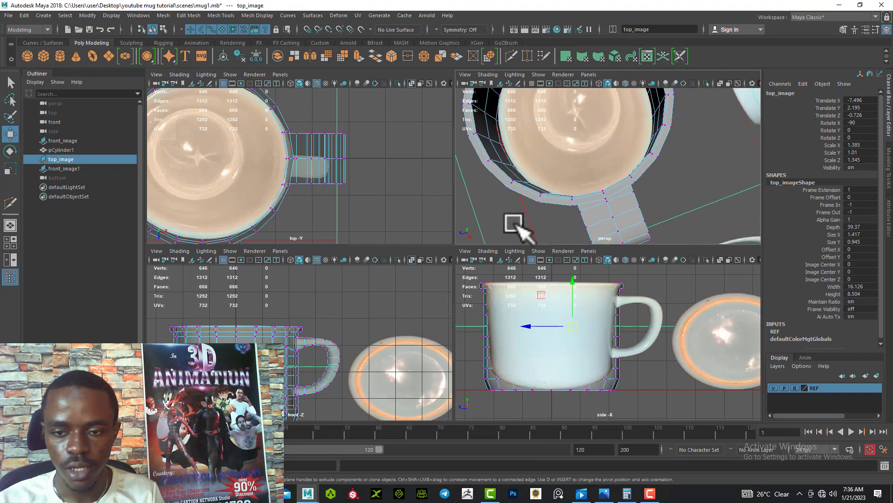
Switch to the side-by-side front and perspective layout and select the vertices along one side edge of the handle
left_click(10, 259)
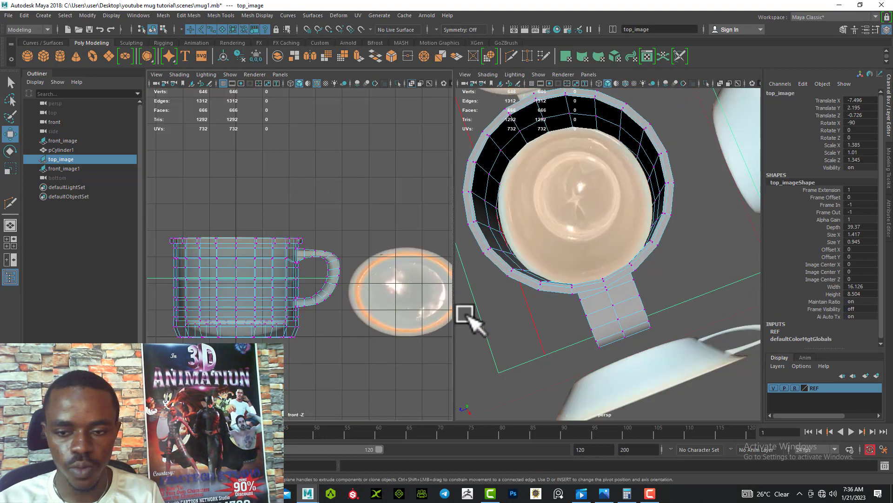
middle_click_drag(465, 313, 531, 247, "alt")
left_click_drag(530, 246, 468, 259, "alt")
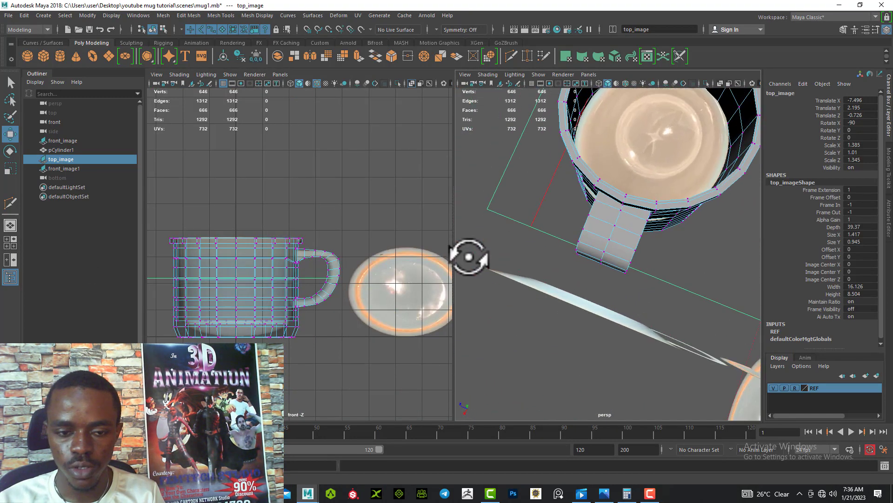
right_click_drag(469, 260, 535, 241, "alt")
left_click_drag(534, 241, 539, 216, "alt")
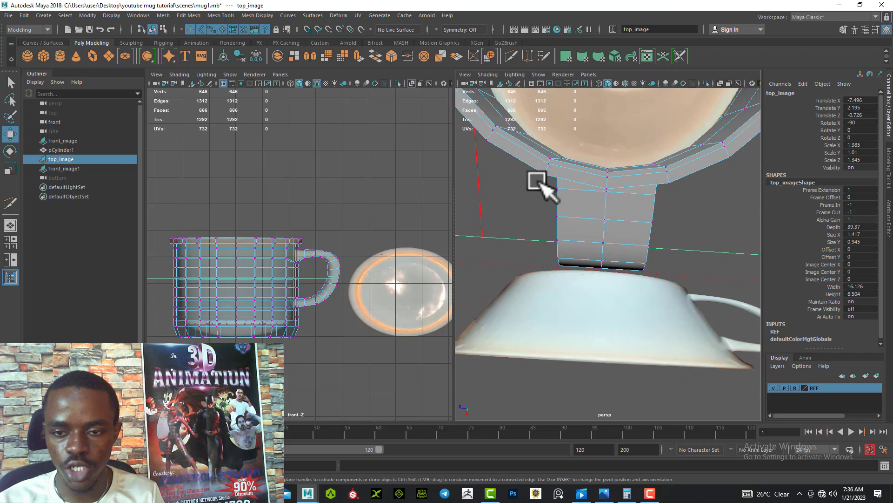
left_click_drag(556, 226, 546, 345)
left_click_drag(546, 346, 538, 279, "alt")
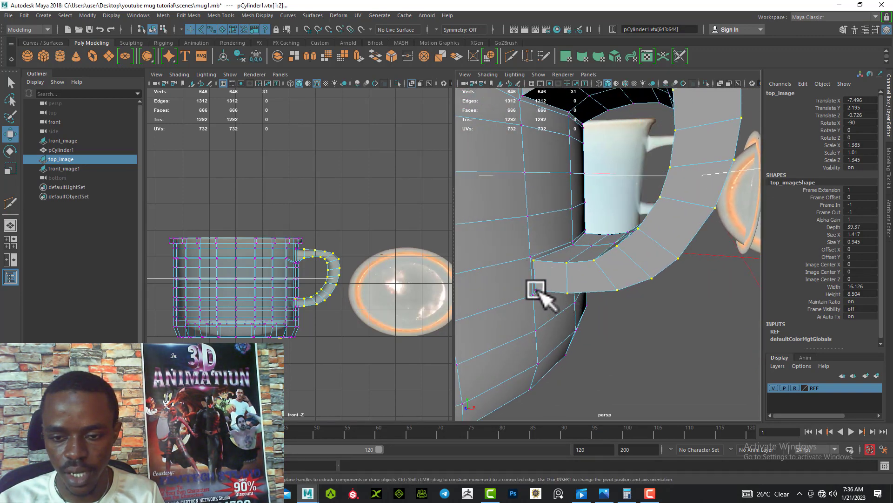
left_click_drag(559, 342, 559, 275, "alt")
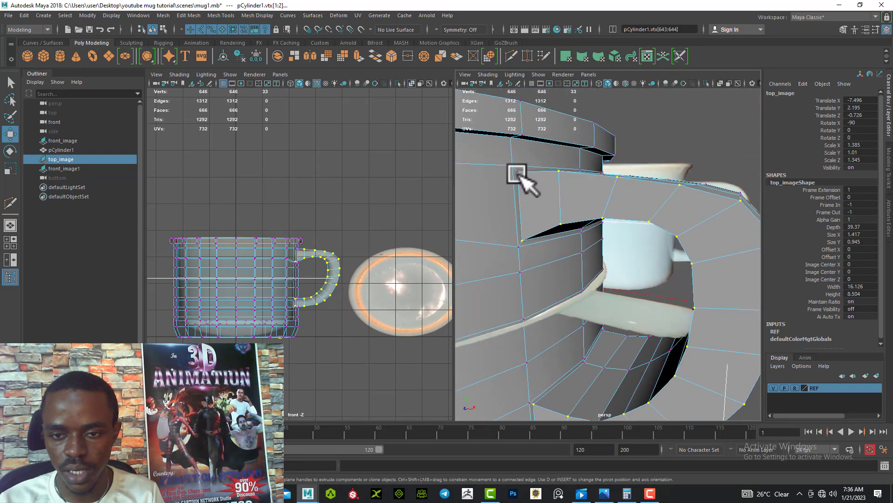
Complete the handle's side-edge selection at the upper joint and deselect the stray vertices on the mug body
left_click_drag(563, 255, 580, 285, "alt")
scroll(580, 285, "down", 5)
middle_click_drag(581, 285, 588, 249, "alt")
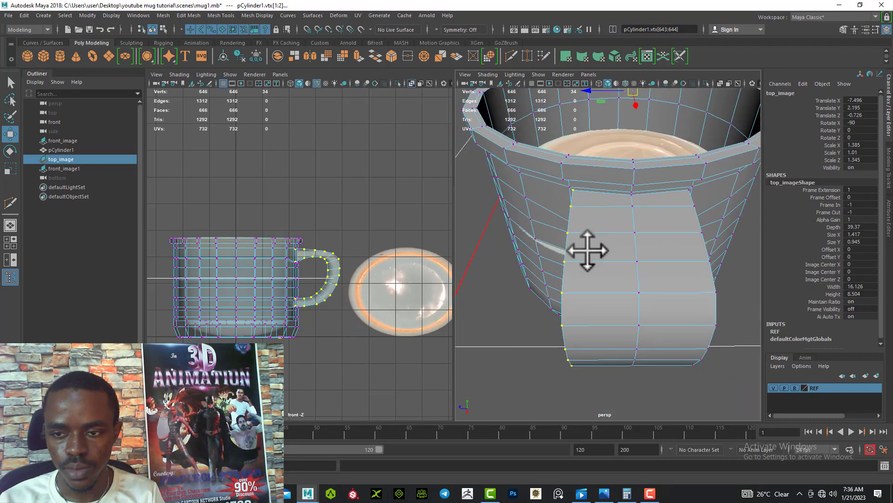
left_click_drag(588, 249, 563, 231, "alt")
right_click_drag(563, 231, 605, 256, "alt")
middle_click_drag(605, 256, 584, 325, "alt")
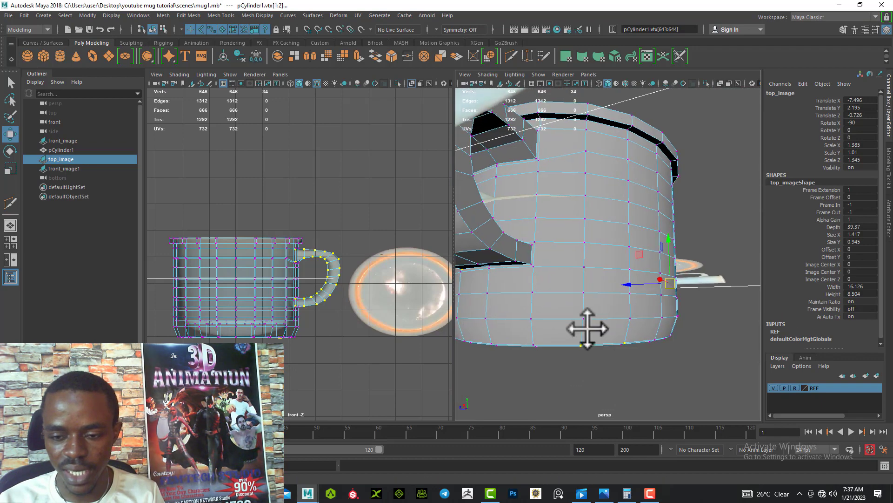
left_click_drag(585, 325, 602, 311, "alt")
middle_click_drag(602, 311, 530, 257, "alt")
right_click_drag(529, 257, 544, 225, "alt")
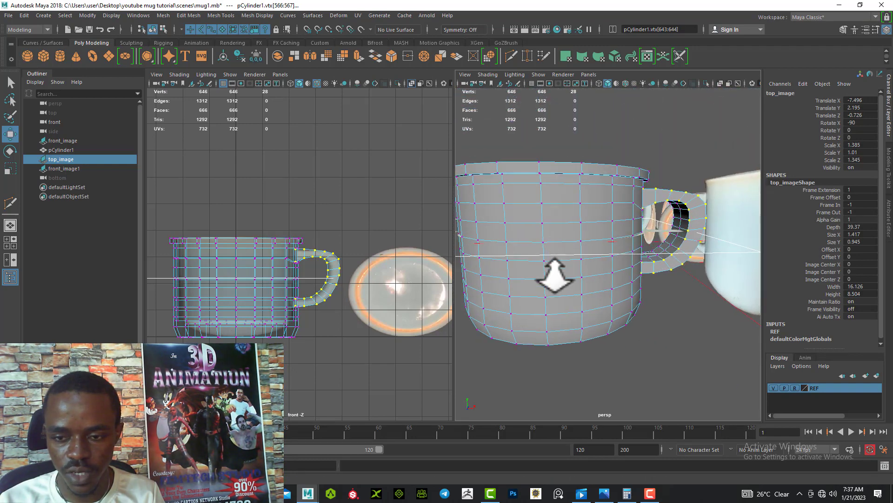
left_click_drag(545, 225, 578, 285, "alt")
right_click_drag(578, 285, 562, 298, "alt")
Add the vertices along the handle's opposite side edge to the selection, including those at both joints with the mug body
left_click_drag(568, 310, 575, 333, "alt")
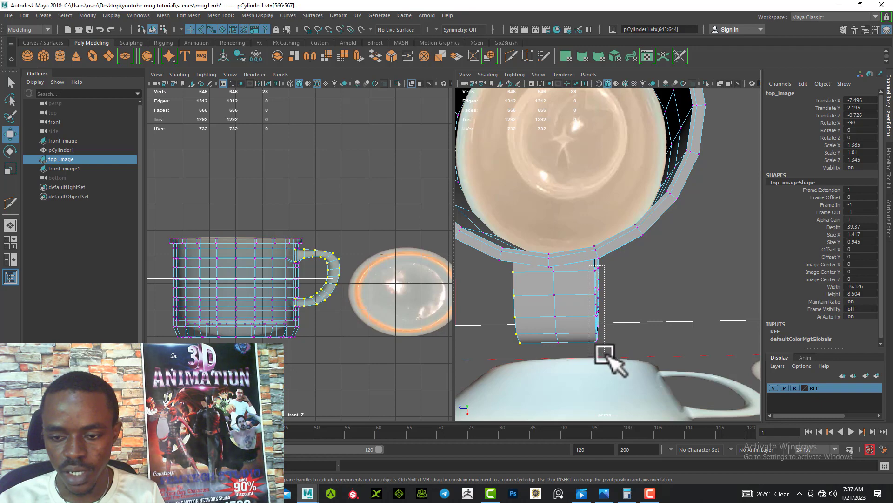
left_click_drag(621, 338, 531, 279, "alt")
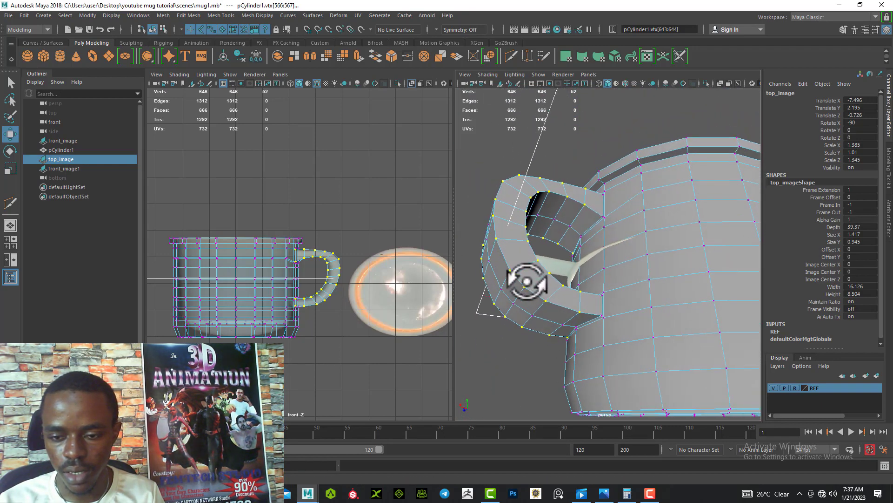
right_click_drag(530, 280, 576, 384, "alt")
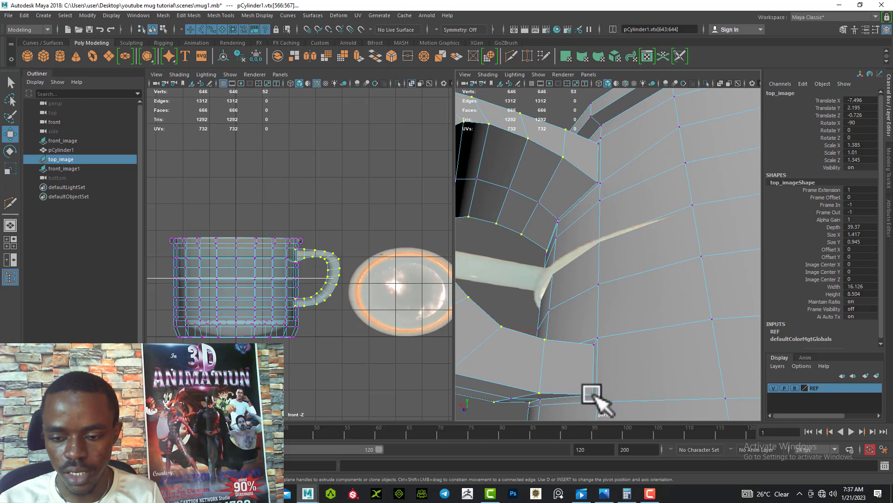
middle_click_drag(557, 299, 558, 319, "alt")
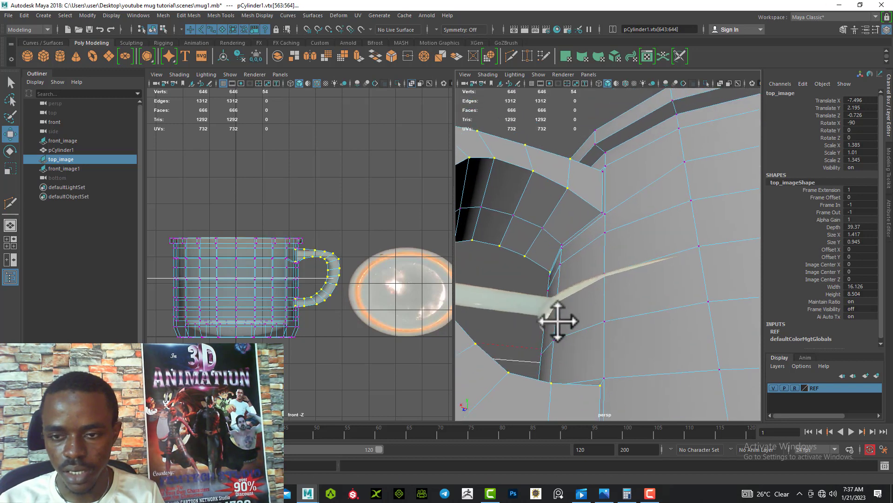
left_click_drag(558, 319, 560, 301, "alt")
middle_click_drag(561, 276, 568, 308, "alt")
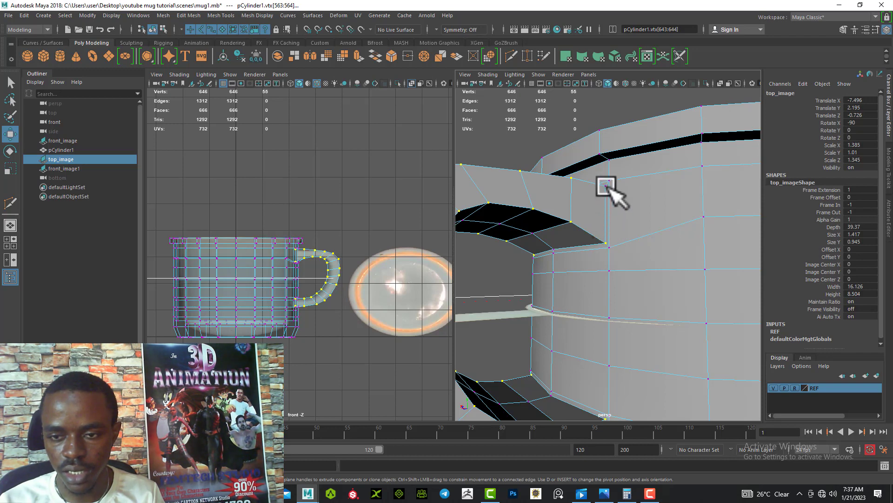
left_click_drag(603, 207, 750, 413, "alt")
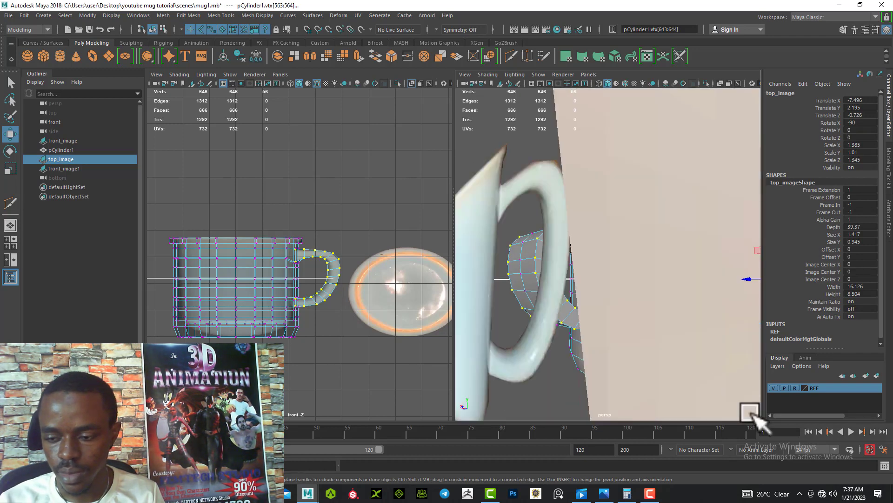
Examine the selected handle edges and the surrounding reference image planes from several angles
left_click(649, 495)
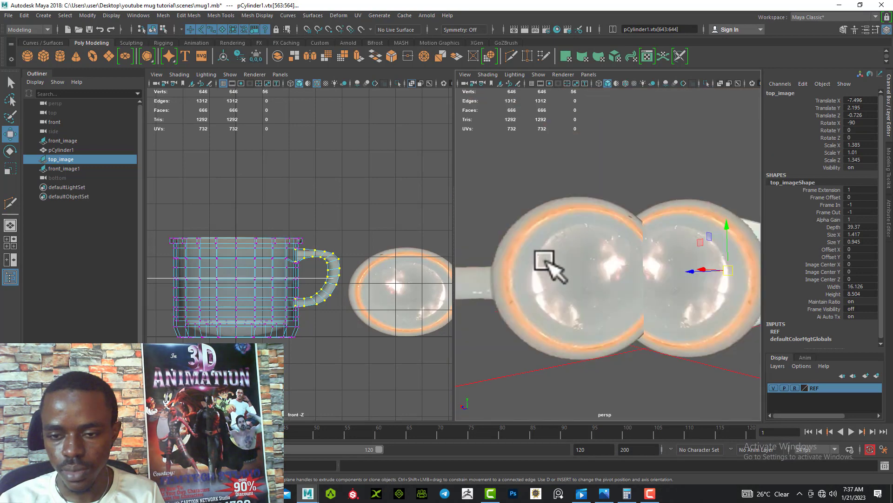
left_click_drag(544, 261, 601, 309, "alt")
scroll(549, 253, "up", 5)
middle_click_drag(563, 312, 553, 295, "alt")
left_click_drag(553, 296, 592, 309, "alt")
middle_click_drag(593, 309, 566, 315, "alt")
right_click_drag(566, 315, 573, 328, "alt")
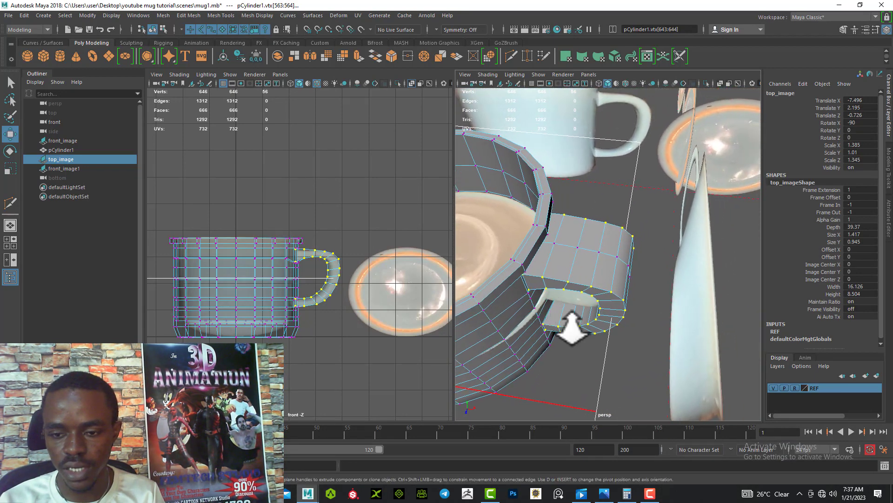
left_click_drag(572, 328, 600, 356, "alt")
scroll(605, 356, "down", 3)
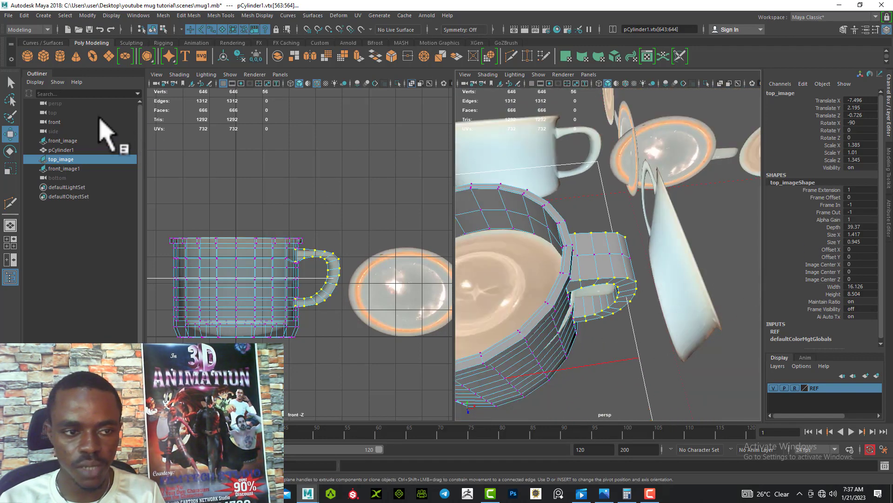
Identify the side reference plane among the image planes and rename front_image1 to side_image
left_click(63, 141)
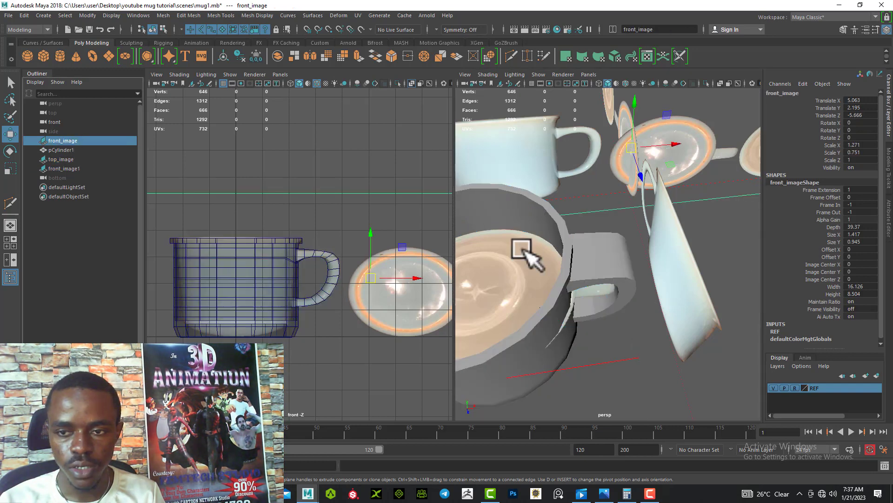
left_click(61, 159)
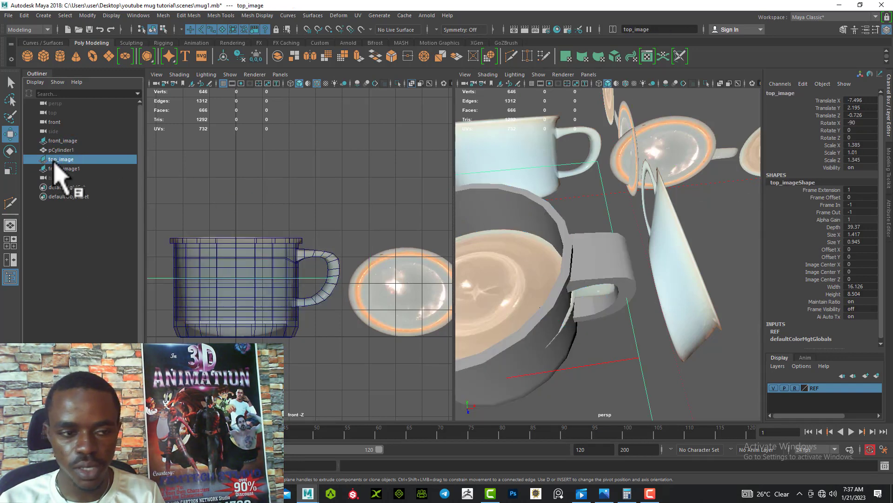
left_click(55, 168)
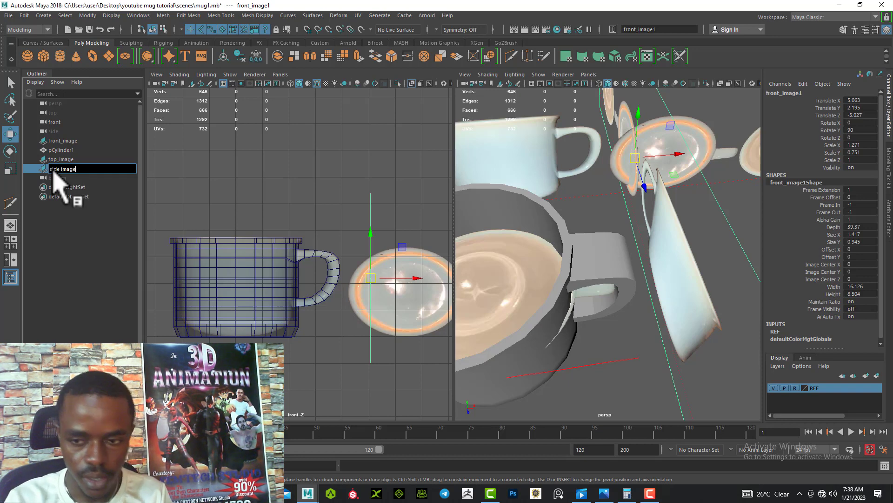
key("Return")
Move side_image along X to the far side of the mug, at about -12.283, clear of the handle
scroll(618, 237, "down", 5)
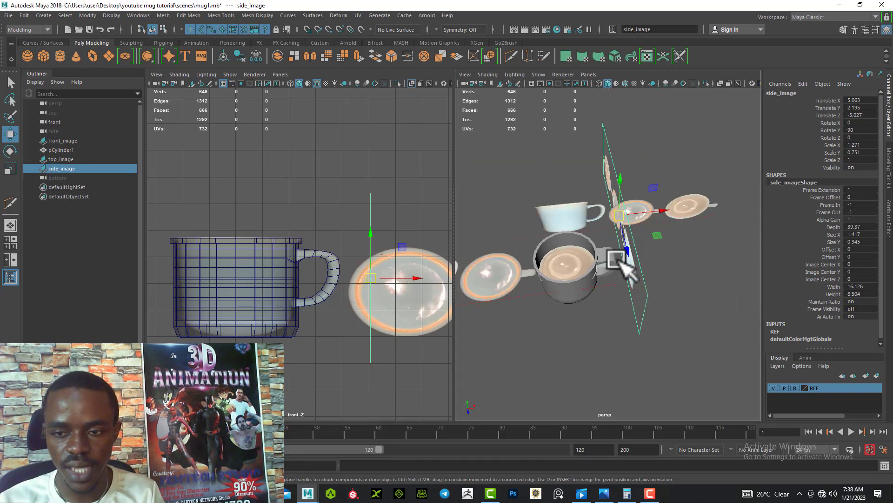
left_click_drag(622, 264, 599, 279, "alt")
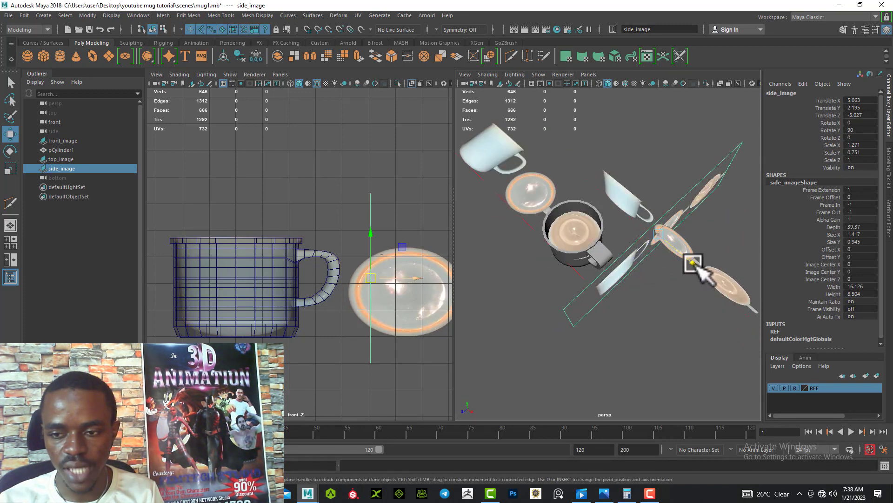
left_click_drag(693, 264, 515, 123)
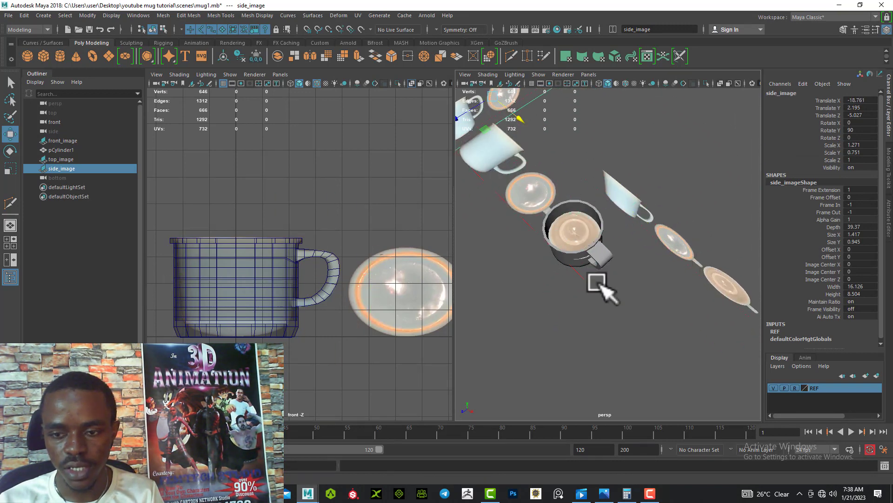
left_click_drag(597, 283, 576, 275, "alt")
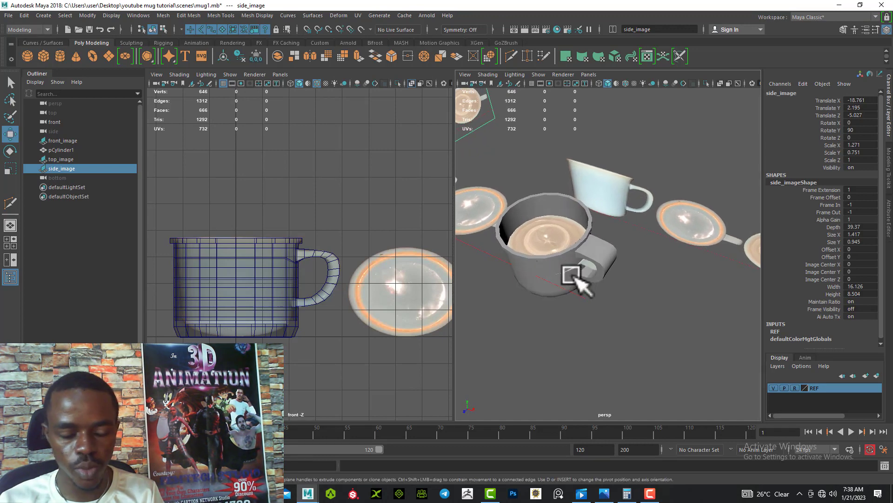
middle_click_drag(578, 278, 487, 167)
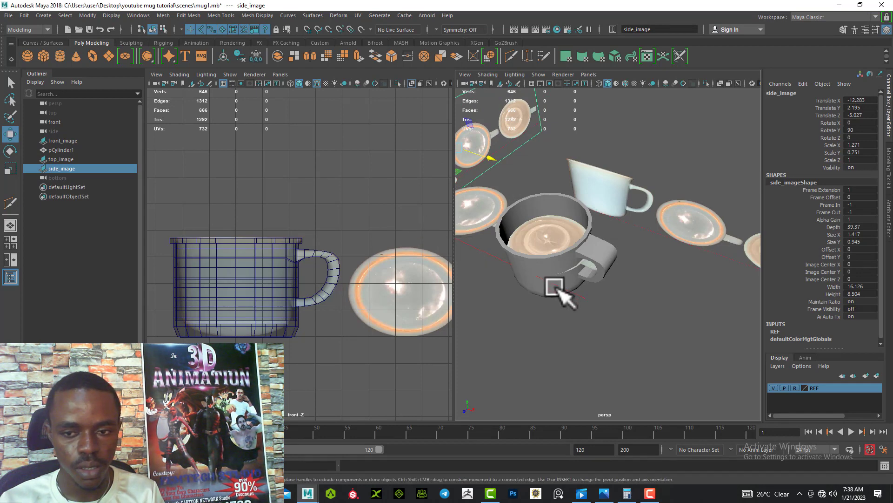
scroll(296, 295, "down", 5)
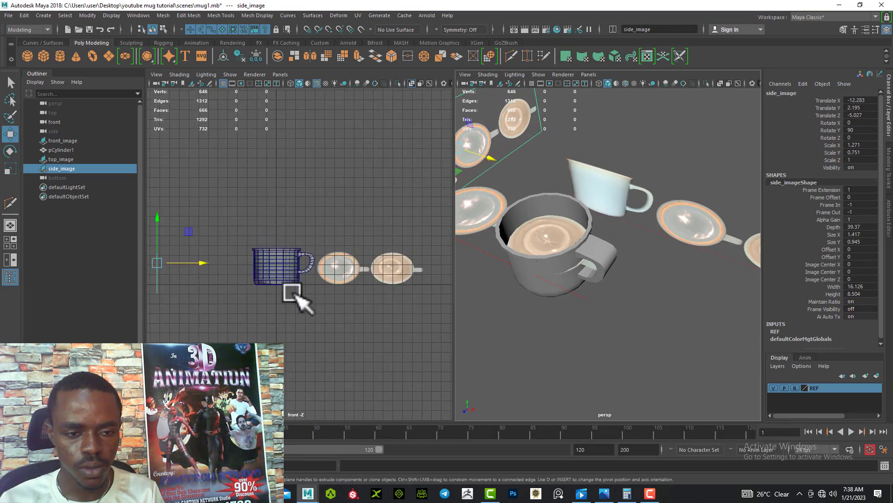
scroll(328, 176, "up", 4)
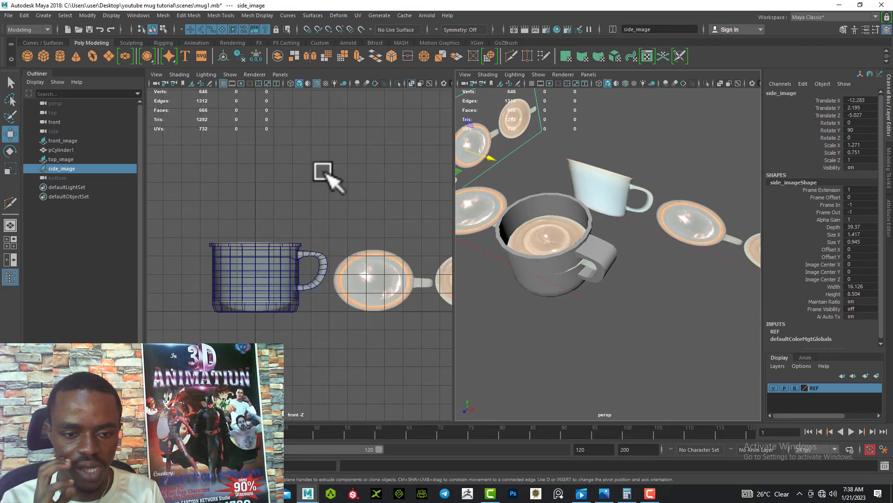
left_click(411, 84)
left_click(412, 83)
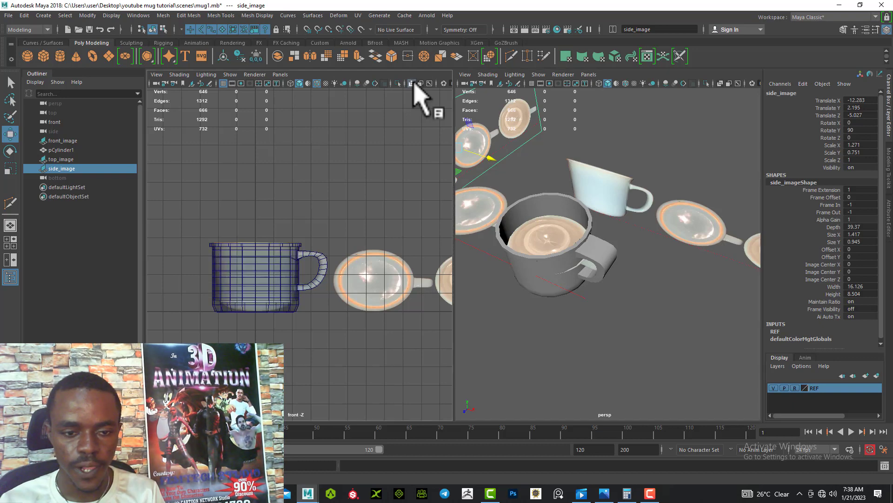
Narrow the handle by scaling its selected side-edge vertices inward across the handle's width
scroll(608, 323, "up", 8)
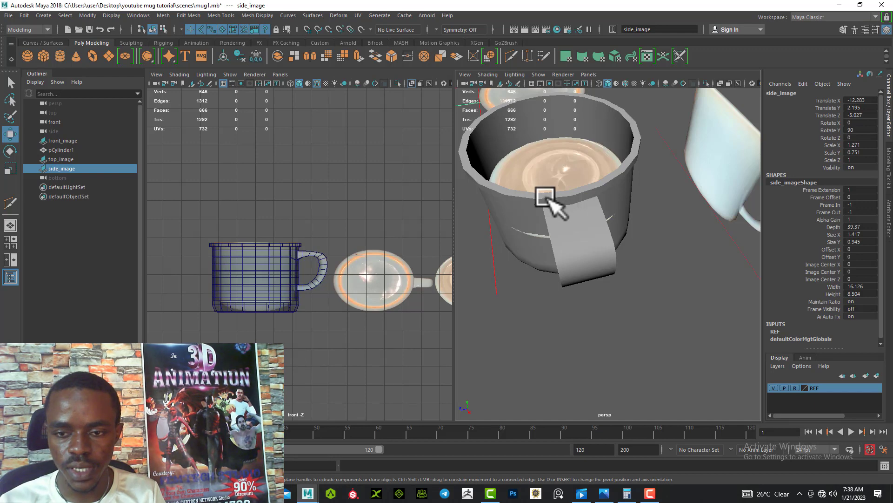
left_click(548, 199)
right_click_drag(548, 200, 517, 206)
left_click_drag(550, 231, 524, 275, "alt")
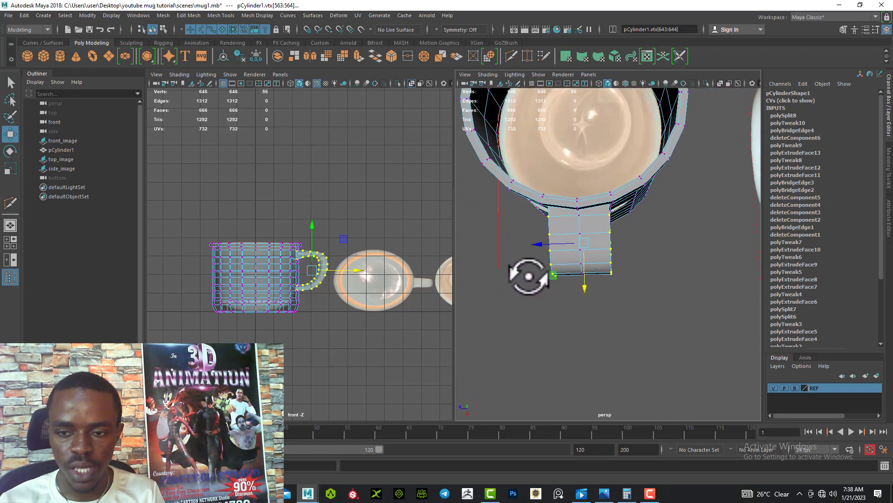
key("r")
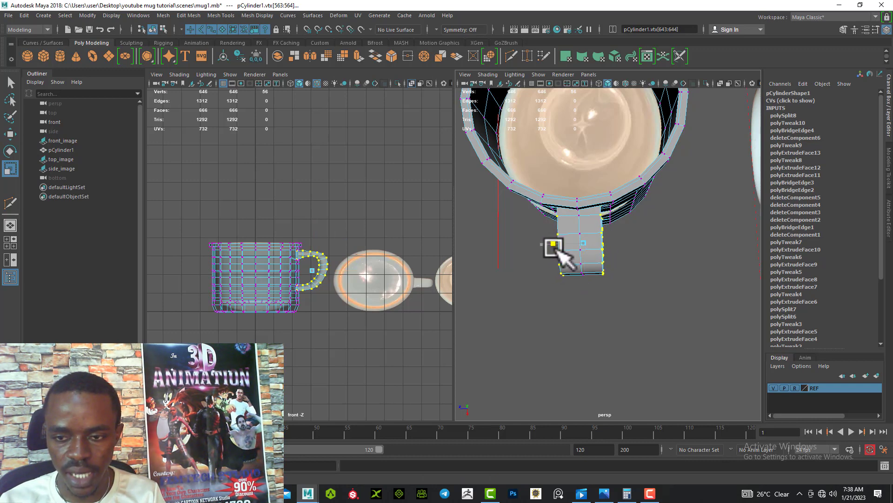
left_click_drag(562, 253, 590, 285, "alt")
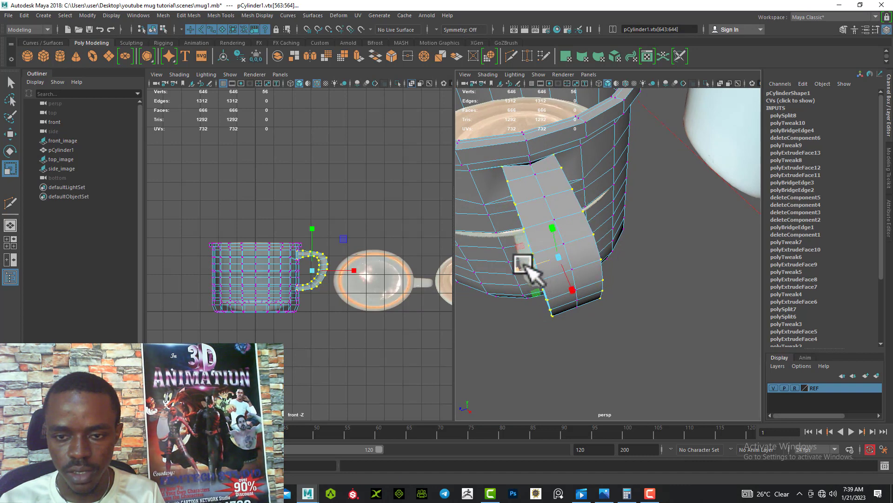
Examine the narrowed handle and its joints with the mug body, in both smoothed and unsmoothed display
left_click_drag(526, 265, 585, 217, "alt")
key("3")
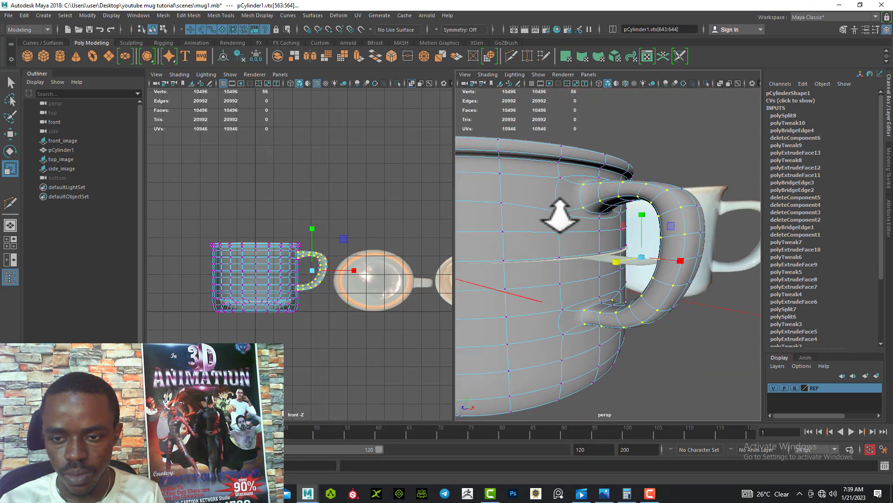
right_click_drag(556, 231, 578, 265, "alt")
mouse_move(579, 265)
left_mouse_down("alt")
mouse_move(618, 266)
mouse_move(622, 256)
mouse_move(626, 264)
mouse_move(591, 273)
left_mouse_up("alt")
middle_click_drag(590, 274, 611, 266, "alt")
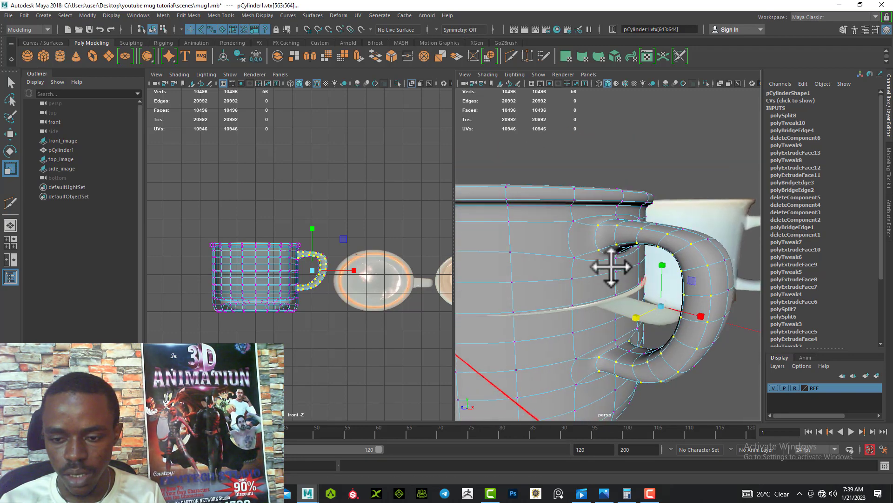
left_click_drag(608, 259, 592, 239, "alt")
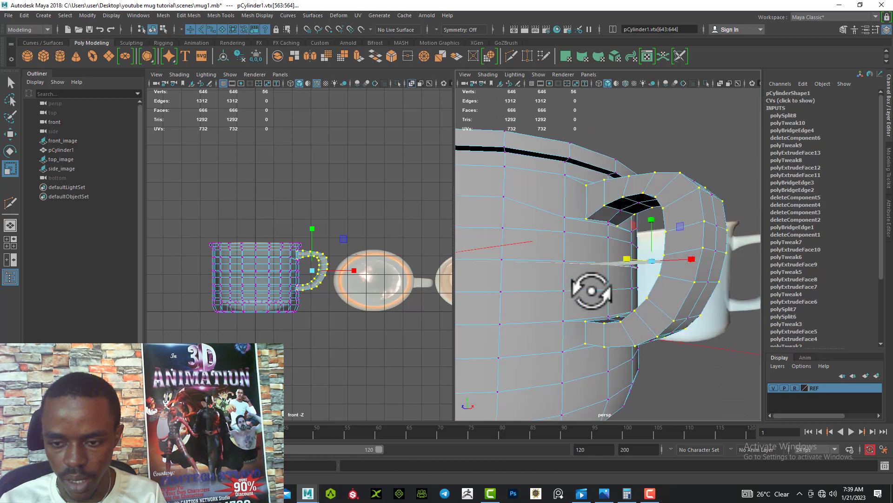
middle_click_drag(592, 239, 592, 239, "alt")
right_click_drag(592, 240, 593, 284, "alt")
left_click_drag(593, 285, 558, 219, "alt")
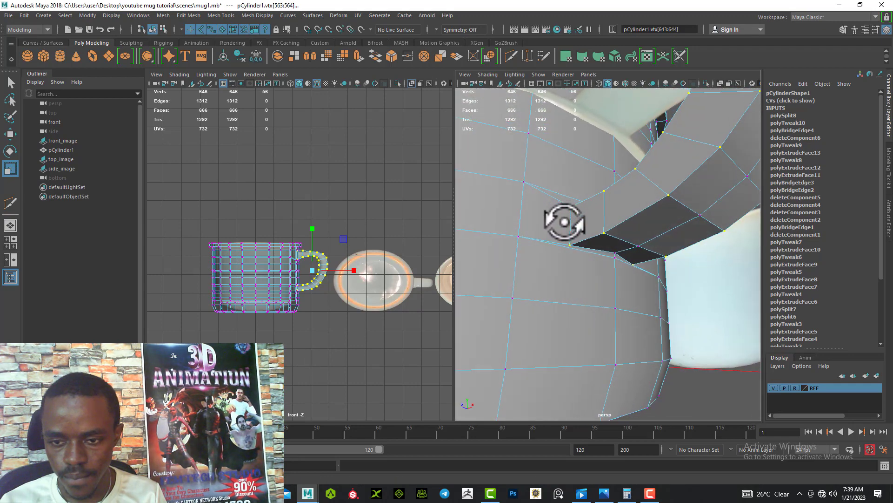
mouse_move(558, 220)
right_mouse_down("alt")
mouse_move(569, 240)
mouse_move(548, 229)
right_mouse_up("alt")
middle_click_drag(548, 229, 560, 265, "alt")
left_click_drag(560, 264, 591, 275, "alt")
middle_click_drag(592, 275, 538, 299, "alt")
left_click_drag(539, 299, 572, 295, "alt")
middle_click_drag(573, 295, 553, 247, "alt")
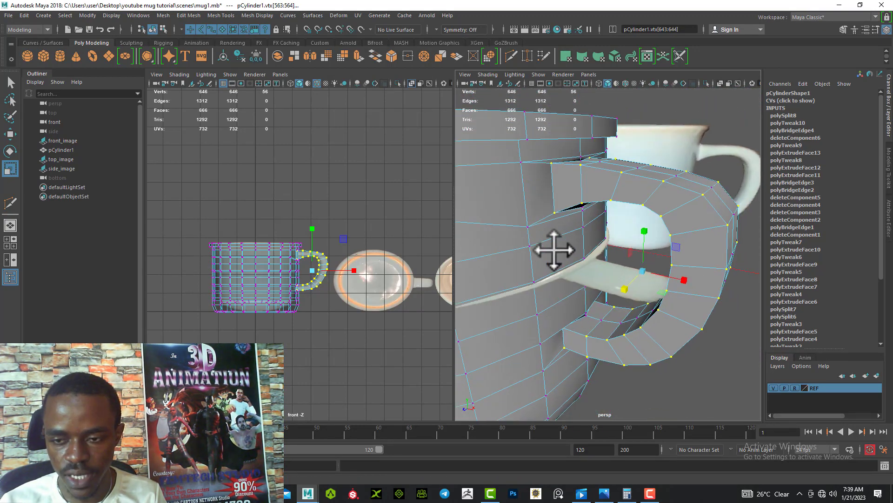
left_click_drag(552, 247, 584, 260, "alt")
middle_click_drag(585, 259, 592, 279, "alt")
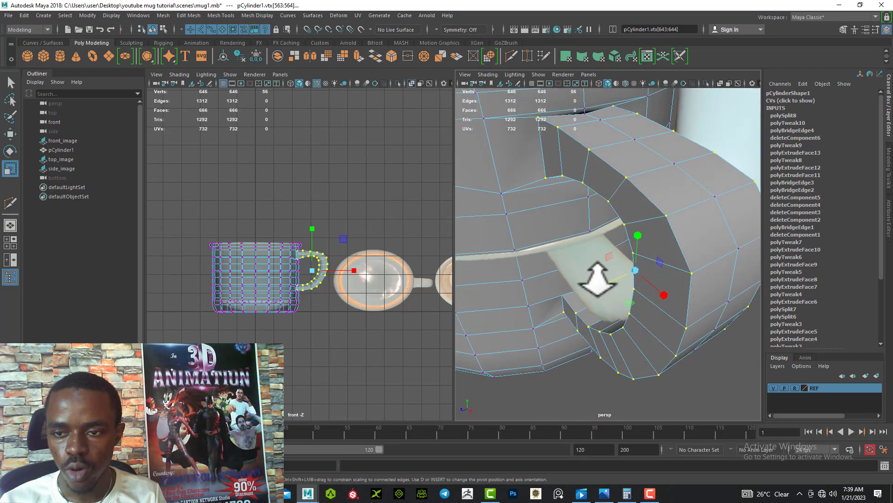
left_click_drag(592, 279, 642, 245, "alt")
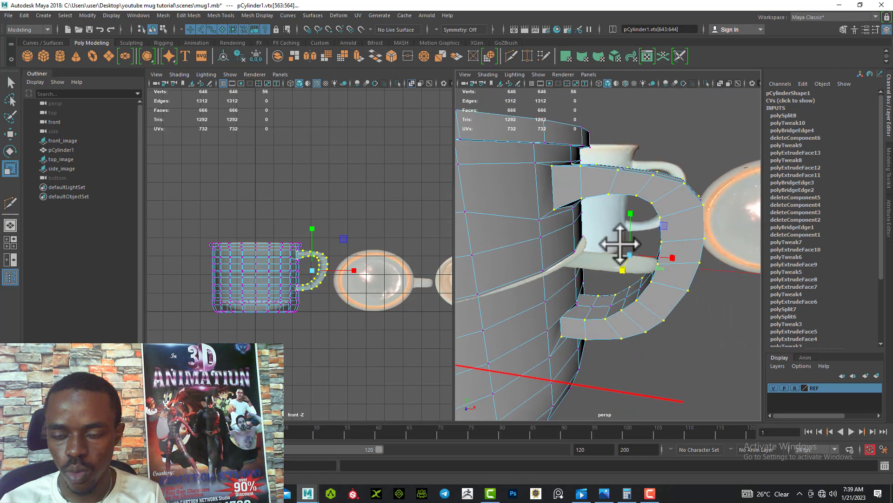
middle_click_drag(620, 244, 597, 234, "alt")
left_click_drag(597, 234, 592, 212, "alt")
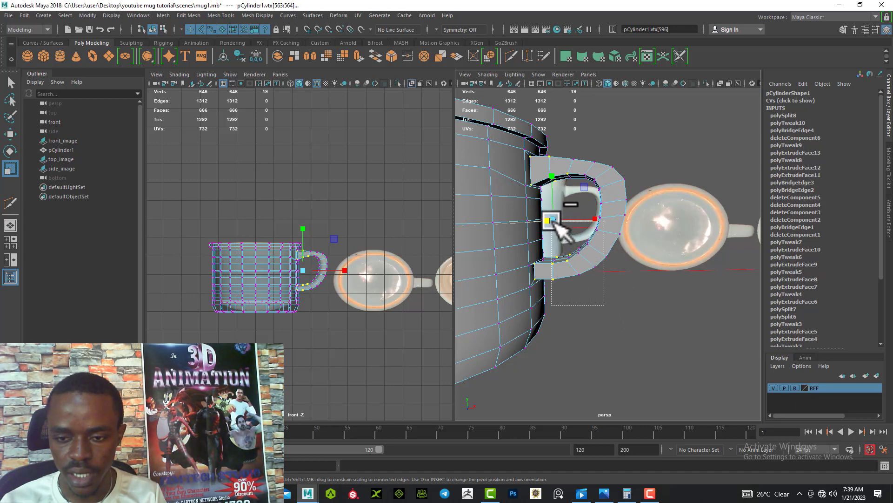
Reduce the vertex selection to the handle's end vertices at its upper and lower joints with the mug body
left_click_drag(576, 274, 646, 247, "alt")
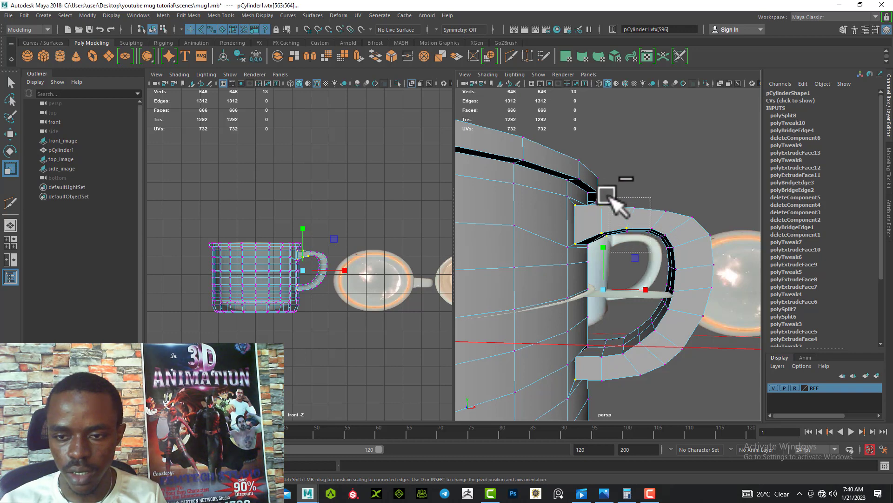
left_click_drag(605, 198, 590, 295, "alt")
middle_click_drag(590, 295, 592, 281, "alt")
mouse_move(592, 281)
left_mouse_down("alt")
mouse_move(602, 265)
mouse_move(604, 282)
left_mouse_up("alt")
left_click_drag(556, 314, 597, 298, "alt")
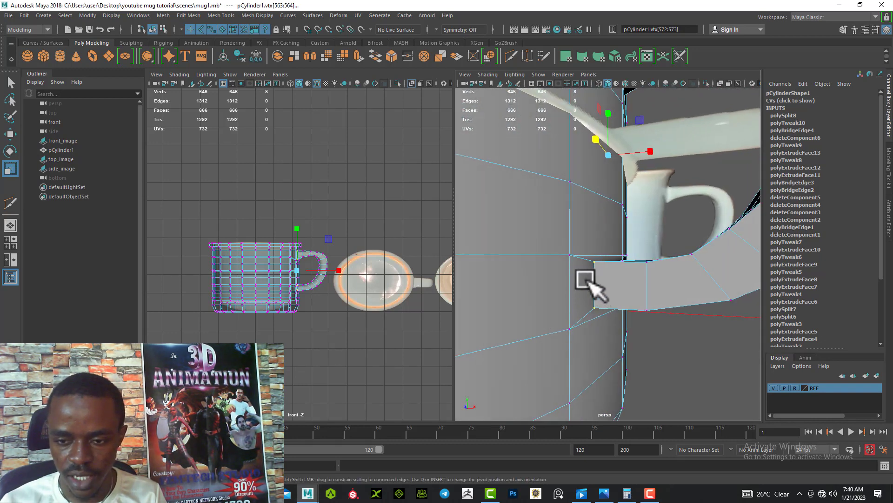
left_click_drag(595, 265, 596, 361, "alt")
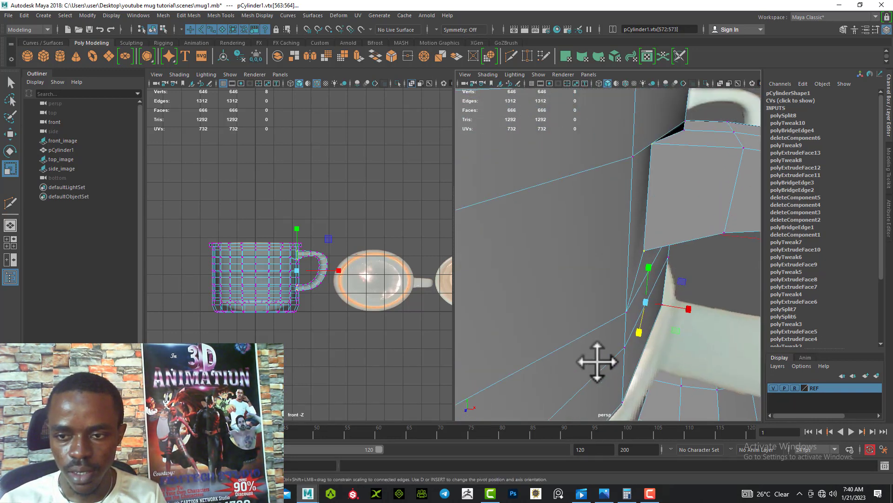
middle_click_drag(596, 361, 574, 302, "alt")
left_click_drag(575, 303, 626, 277, "alt")
middle_click_drag(598, 321, 606, 301, "alt")
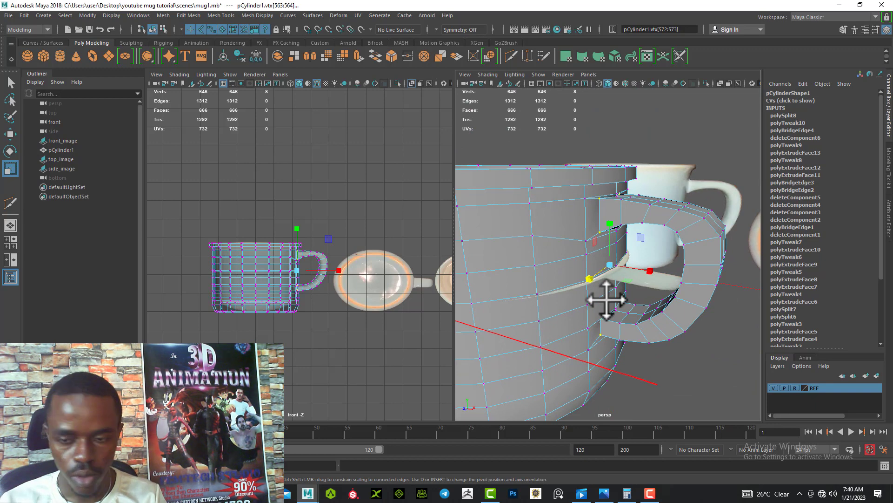
Move the handle's joint vertices slightly outward along X, display the mug smoothed, and save the scene
key("w")
left_click_drag(650, 269, 657, 276)
left_click_drag(658, 275, 590, 278, "alt")
key("3")
scroll(600, 304, "down", 5)
key("ctrl+s")
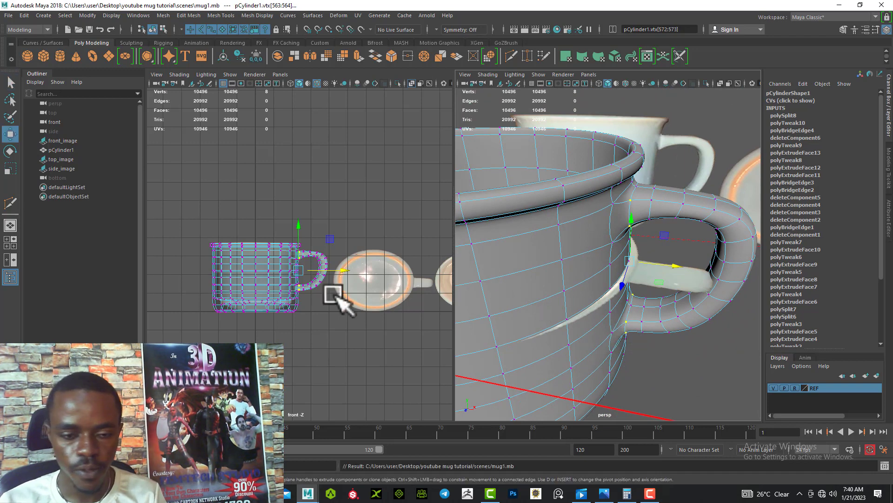
Shift the vertices on the handle's outer curve along X to follow the front reference outline
scroll(319, 291, "up", 3)
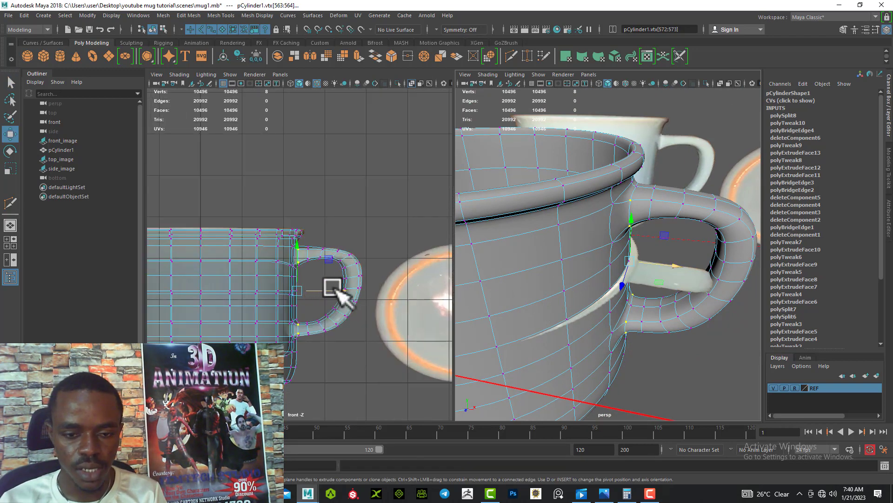
scroll(339, 291, "up", 3)
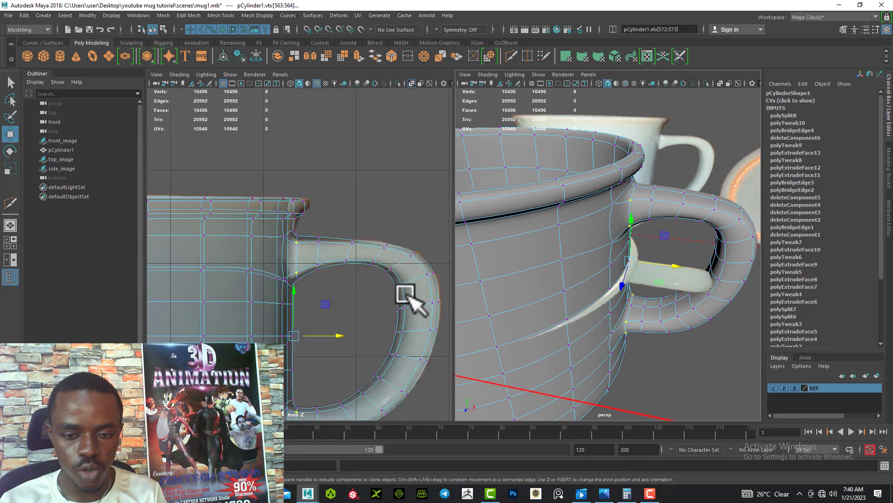
middle_click_drag(409, 298, 369, 253, "alt")
left_click_drag(370, 218, 413, 299)
left_click_drag(412, 254, 416, 256)
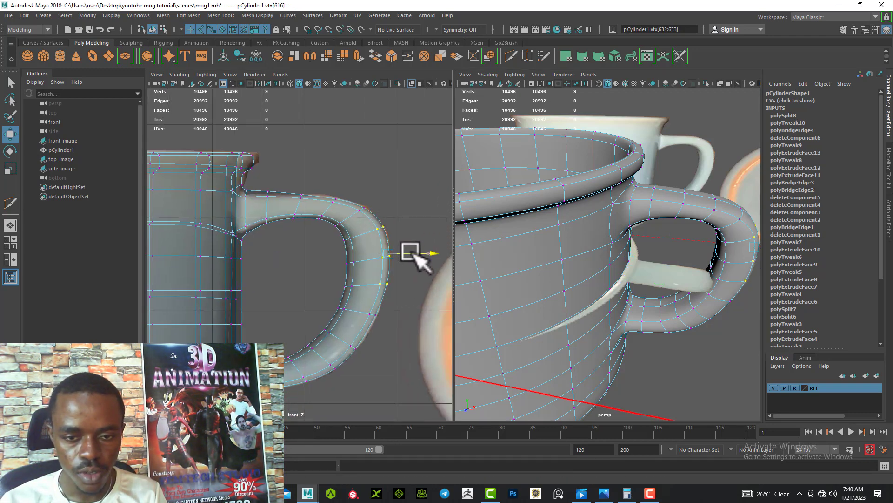
mouse_move(392, 335)
left_mouse_down()
mouse_move(363, 303)
mouse_move(397, 318)
left_mouse_up()
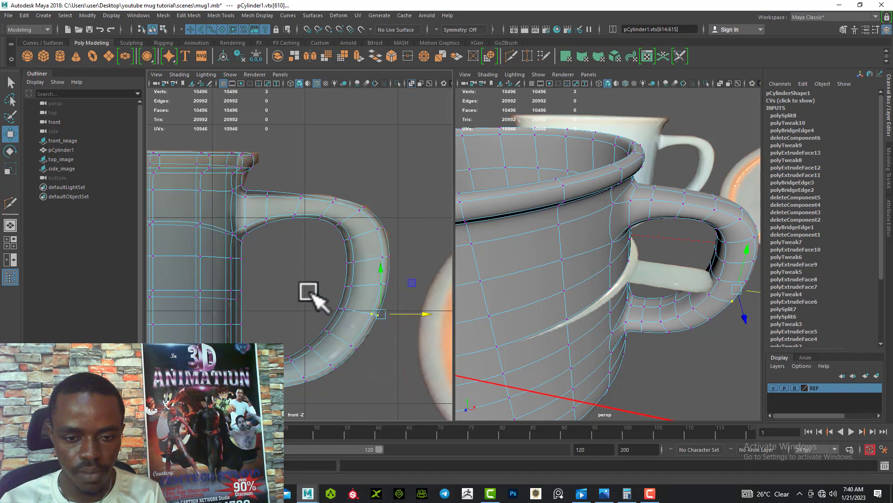
Adjust the vertices along the handle's upper edge and upper outer corner to match the front reference
left_click_drag(295, 189, 320, 195)
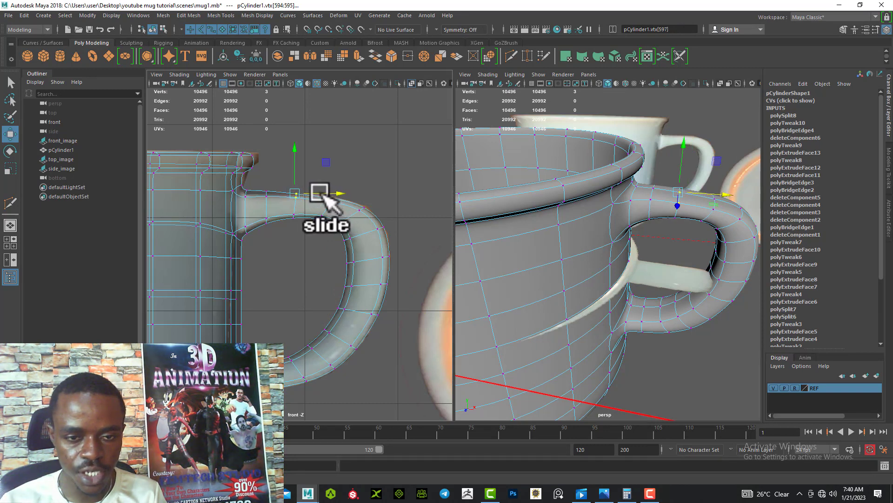
left_click(335, 198)
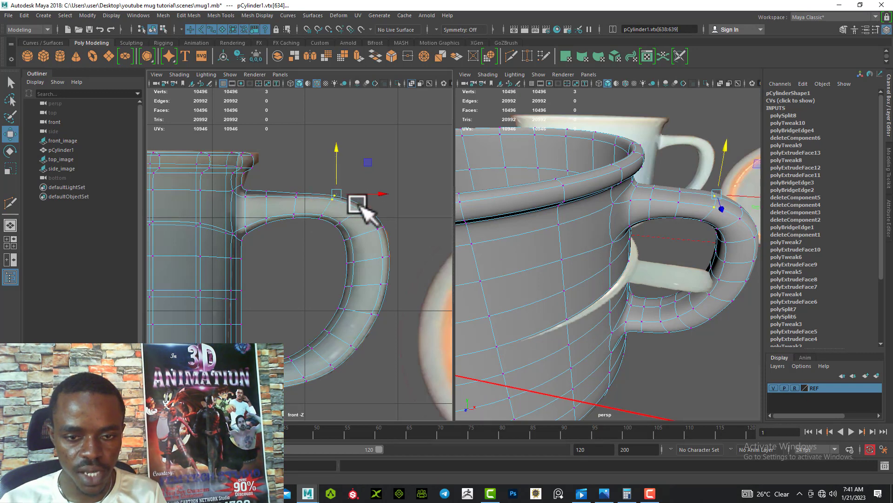
left_click(364, 207)
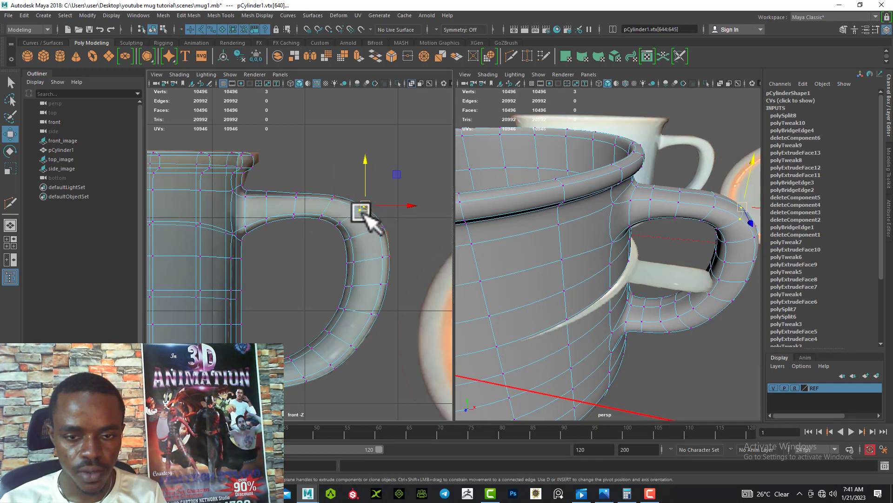
left_click_drag(403, 183, 401, 177)
left_click_drag(395, 216, 372, 236)
left_click_drag(417, 193, 418, 192)
scroll(298, 298, "down", 5)
scroll(270, 256, "up", 5)
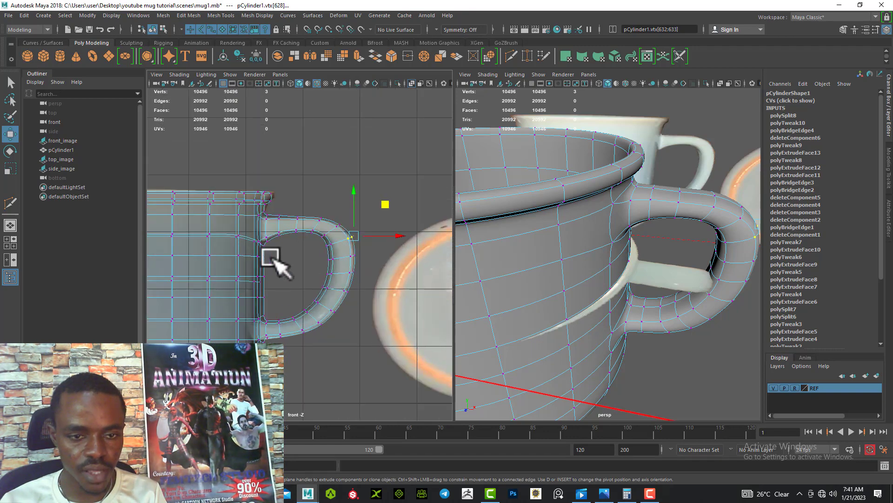
Check the reshaped mug in perspective, clear the vertex selection, and save the scene
left_click_drag(608, 289, 586, 303, "alt")
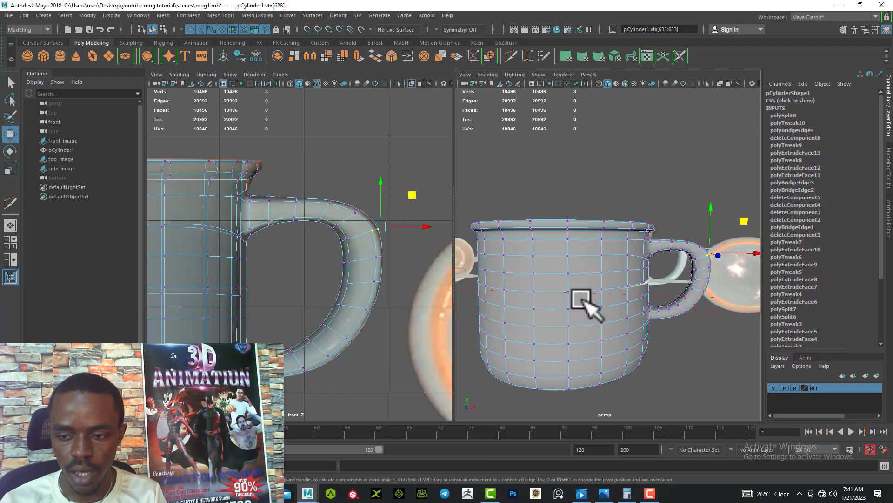
right_click_drag(586, 302, 622, 318, "alt")
mouse_move(621, 318)
left_mouse_down("alt")
mouse_move(579, 279)
mouse_move(624, 261)
mouse_move(678, 275)
mouse_move(683, 303)
mouse_move(600, 328)
mouse_move(615, 335)
left_mouse_up("alt")
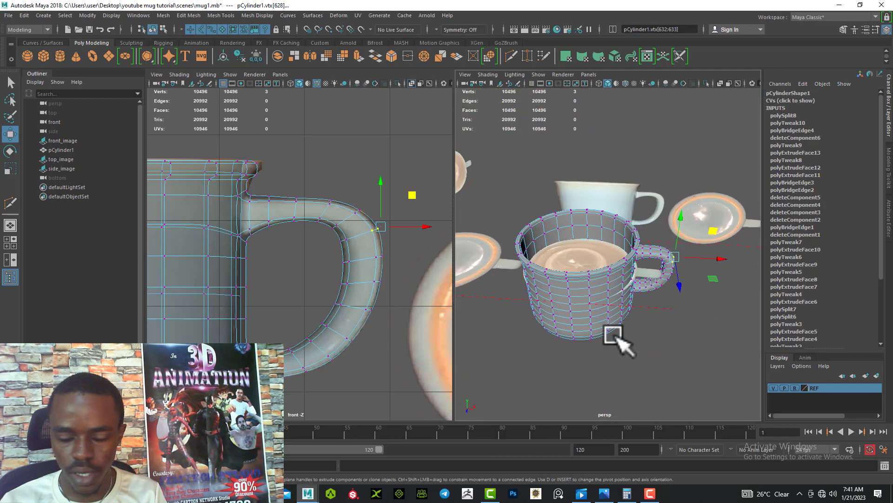
left_click(645, 343)
key("w")
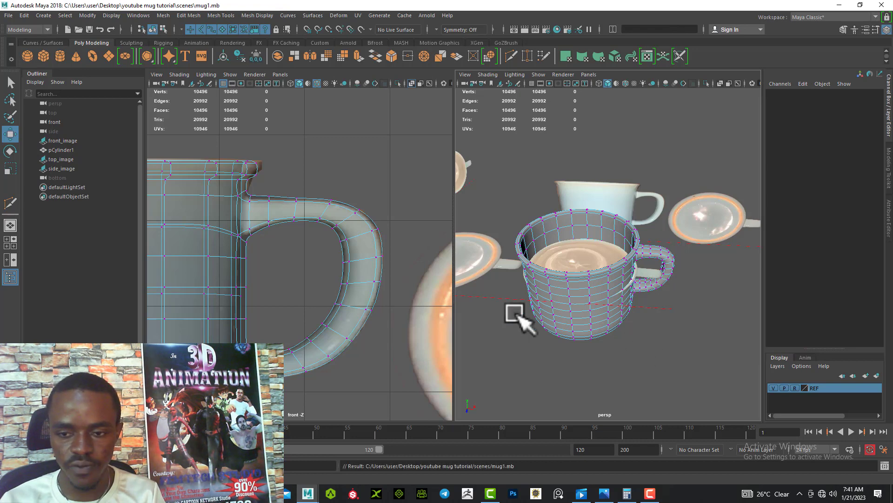
Hide the top_image reference plane and select the whole mug
left_click(66, 158)
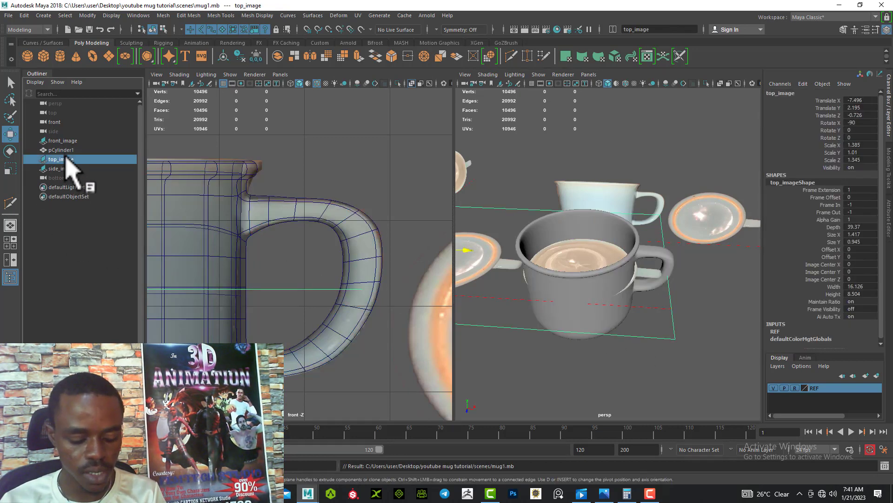
key("ctrl+h")
left_click_drag(548, 305, 554, 321, "alt")
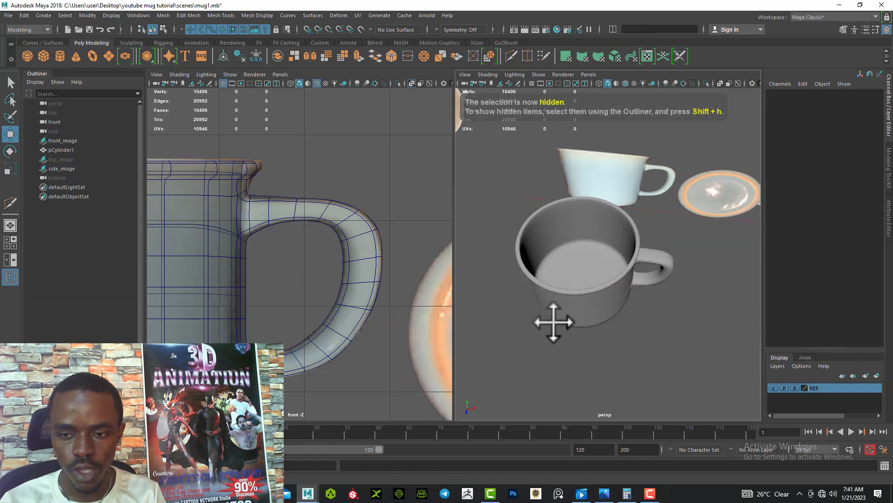
middle_click_drag(554, 321, 603, 309, "alt")
right_click_drag(603, 309, 604, 324, "alt")
left_click_drag(603, 324, 590, 325, "alt")
middle_click_drag(591, 325, 585, 325, "alt")
right_click_drag(584, 326, 592, 361, "alt")
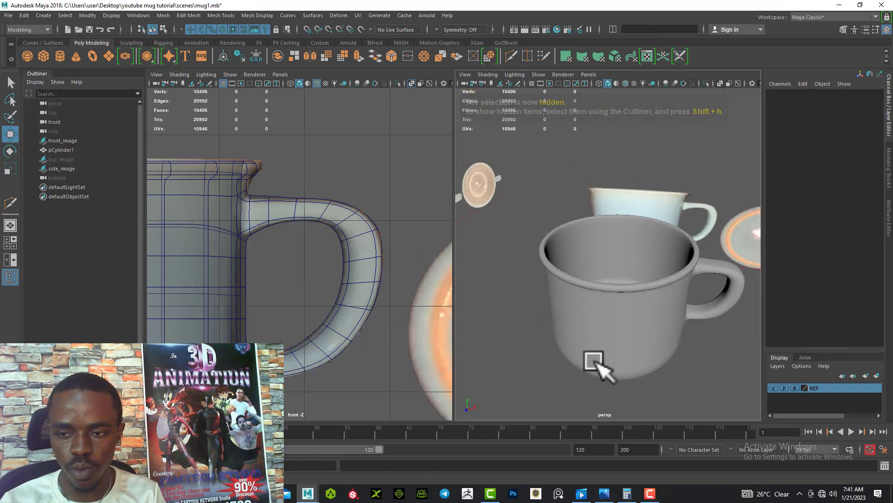
left_click_drag(592, 361, 606, 316, "alt")
left_click(599, 355)
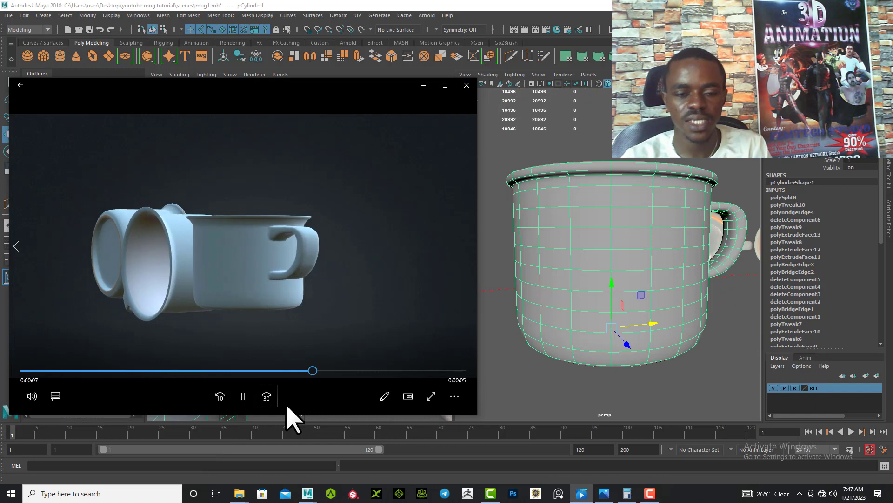